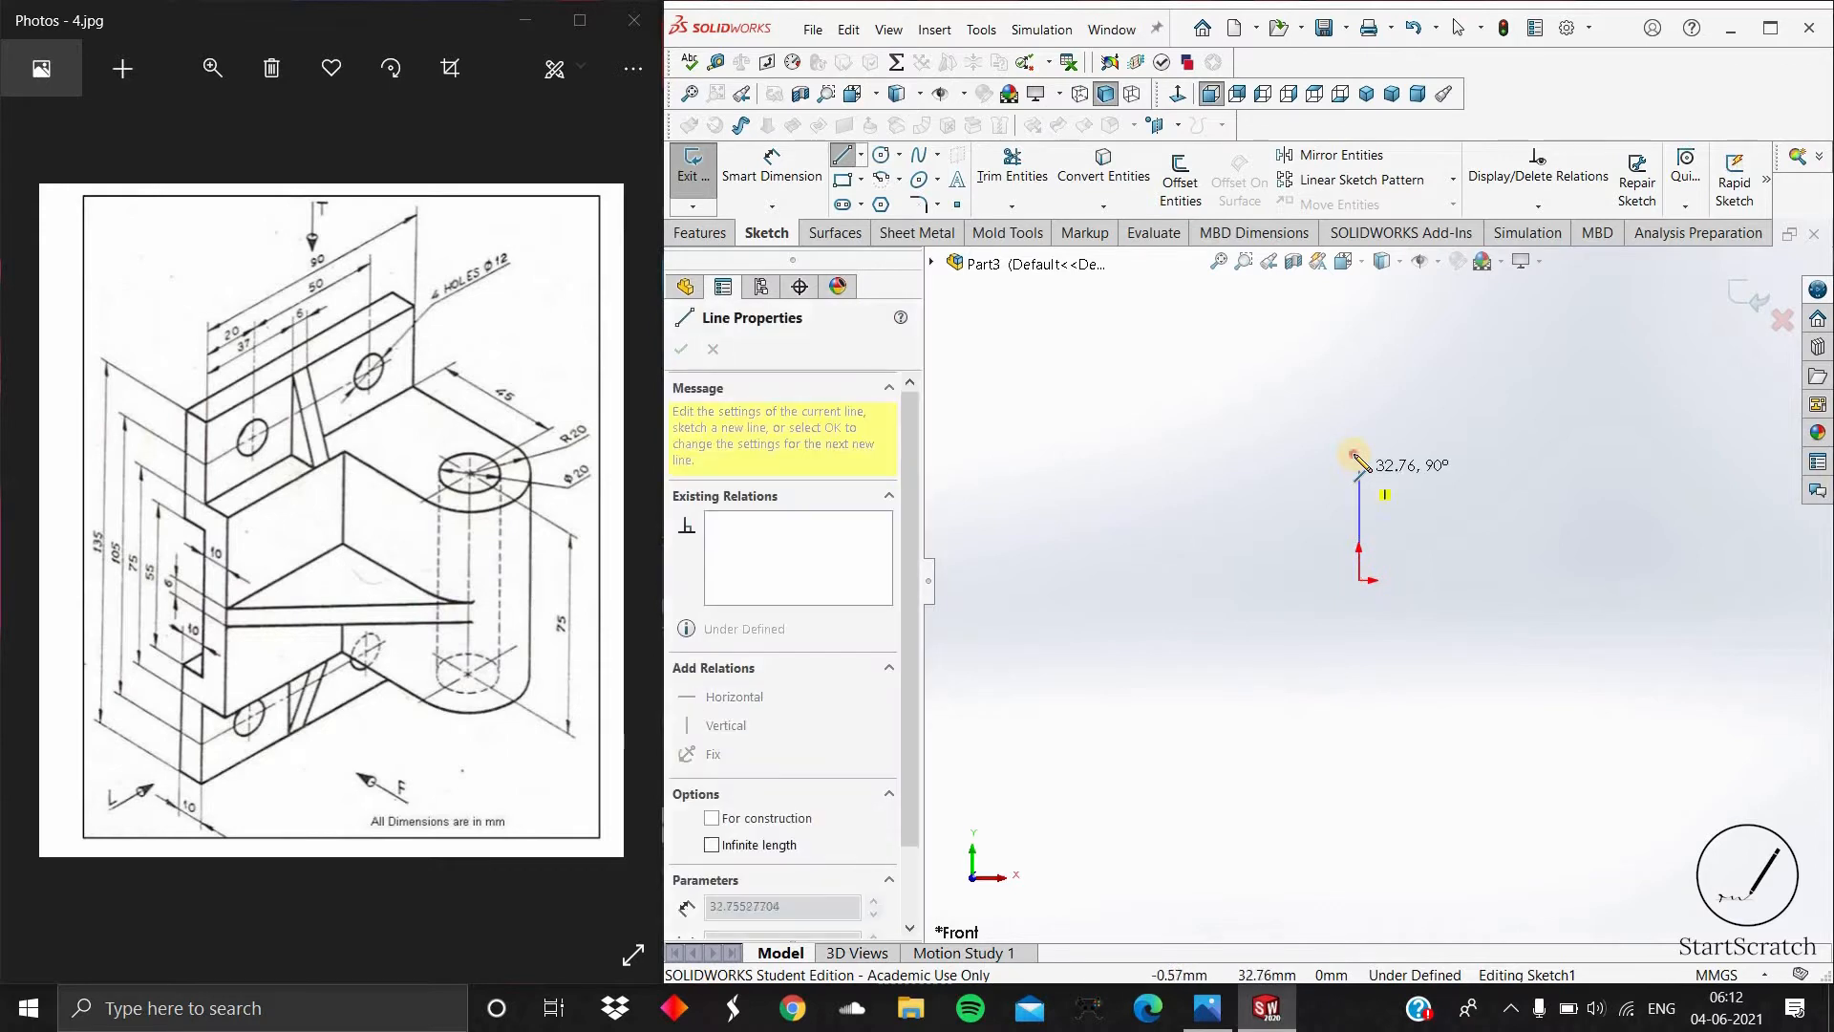
Step: Sketch the profile's back edge up from the origin about 38 mm, around a notch about 12 mm deep and 29 mm high, then up about 31 mm
click(1358, 453)
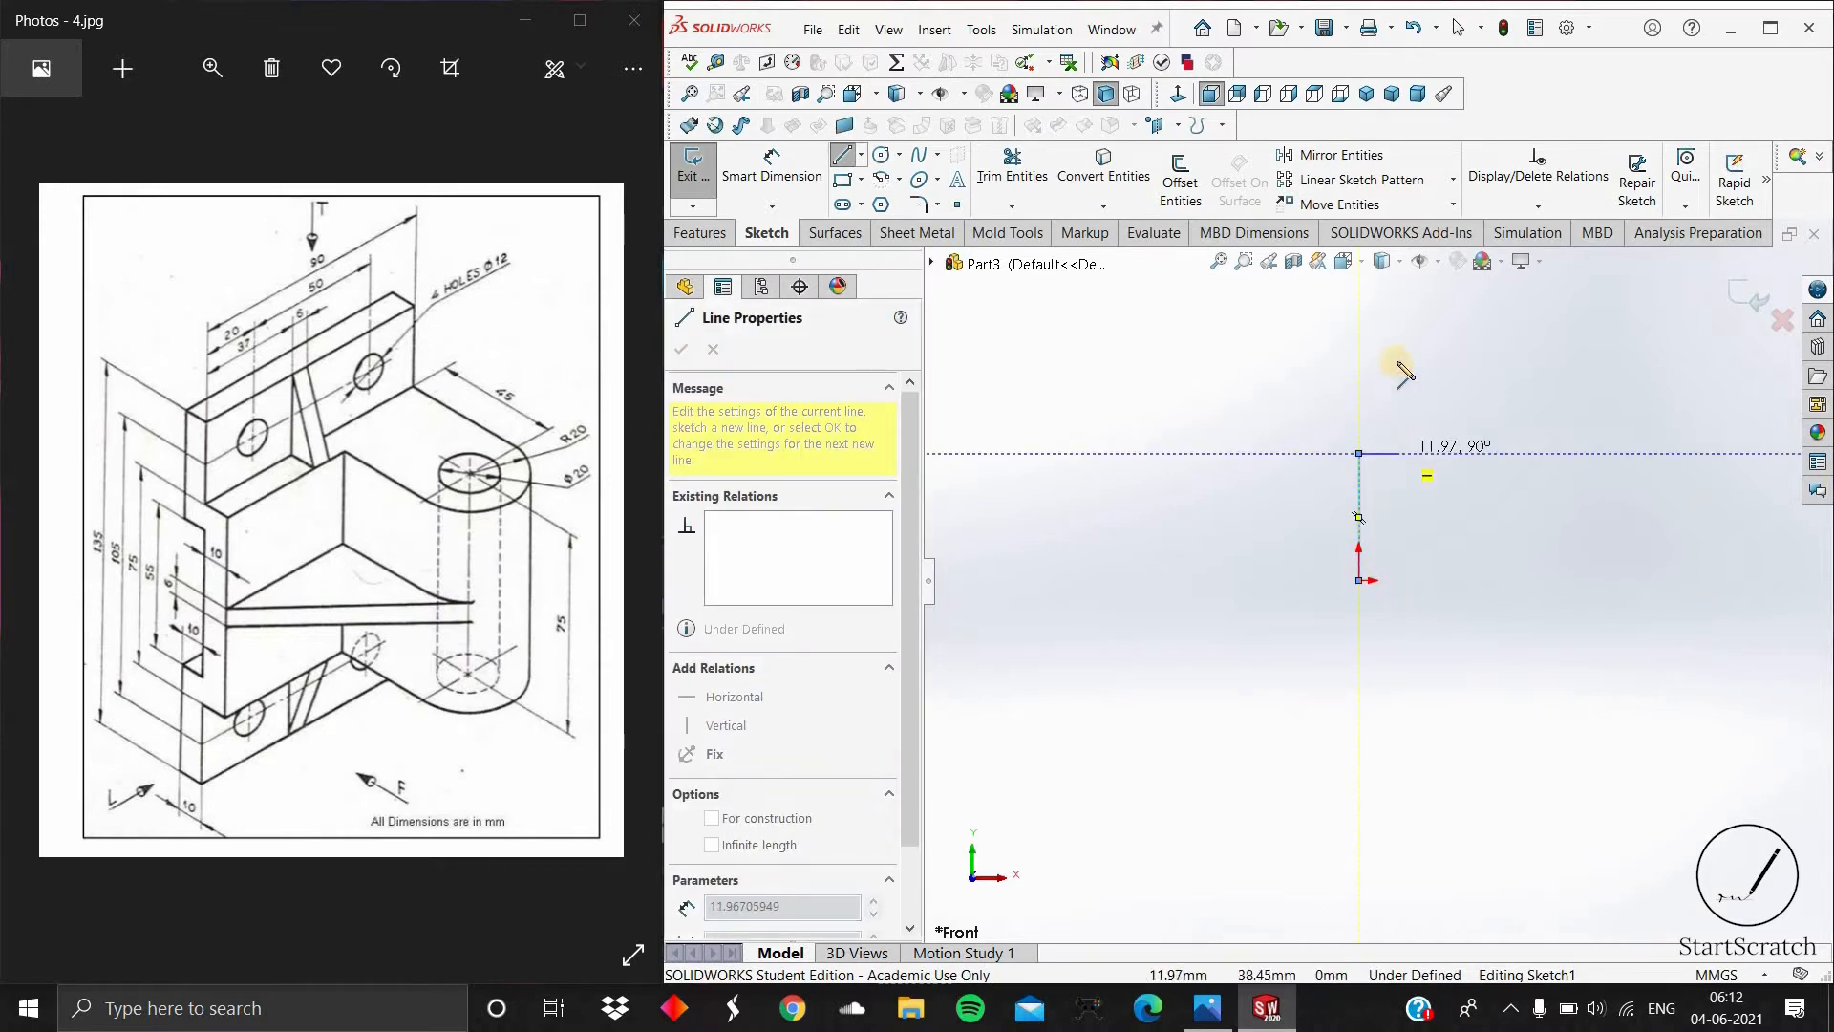
click(1399, 453)
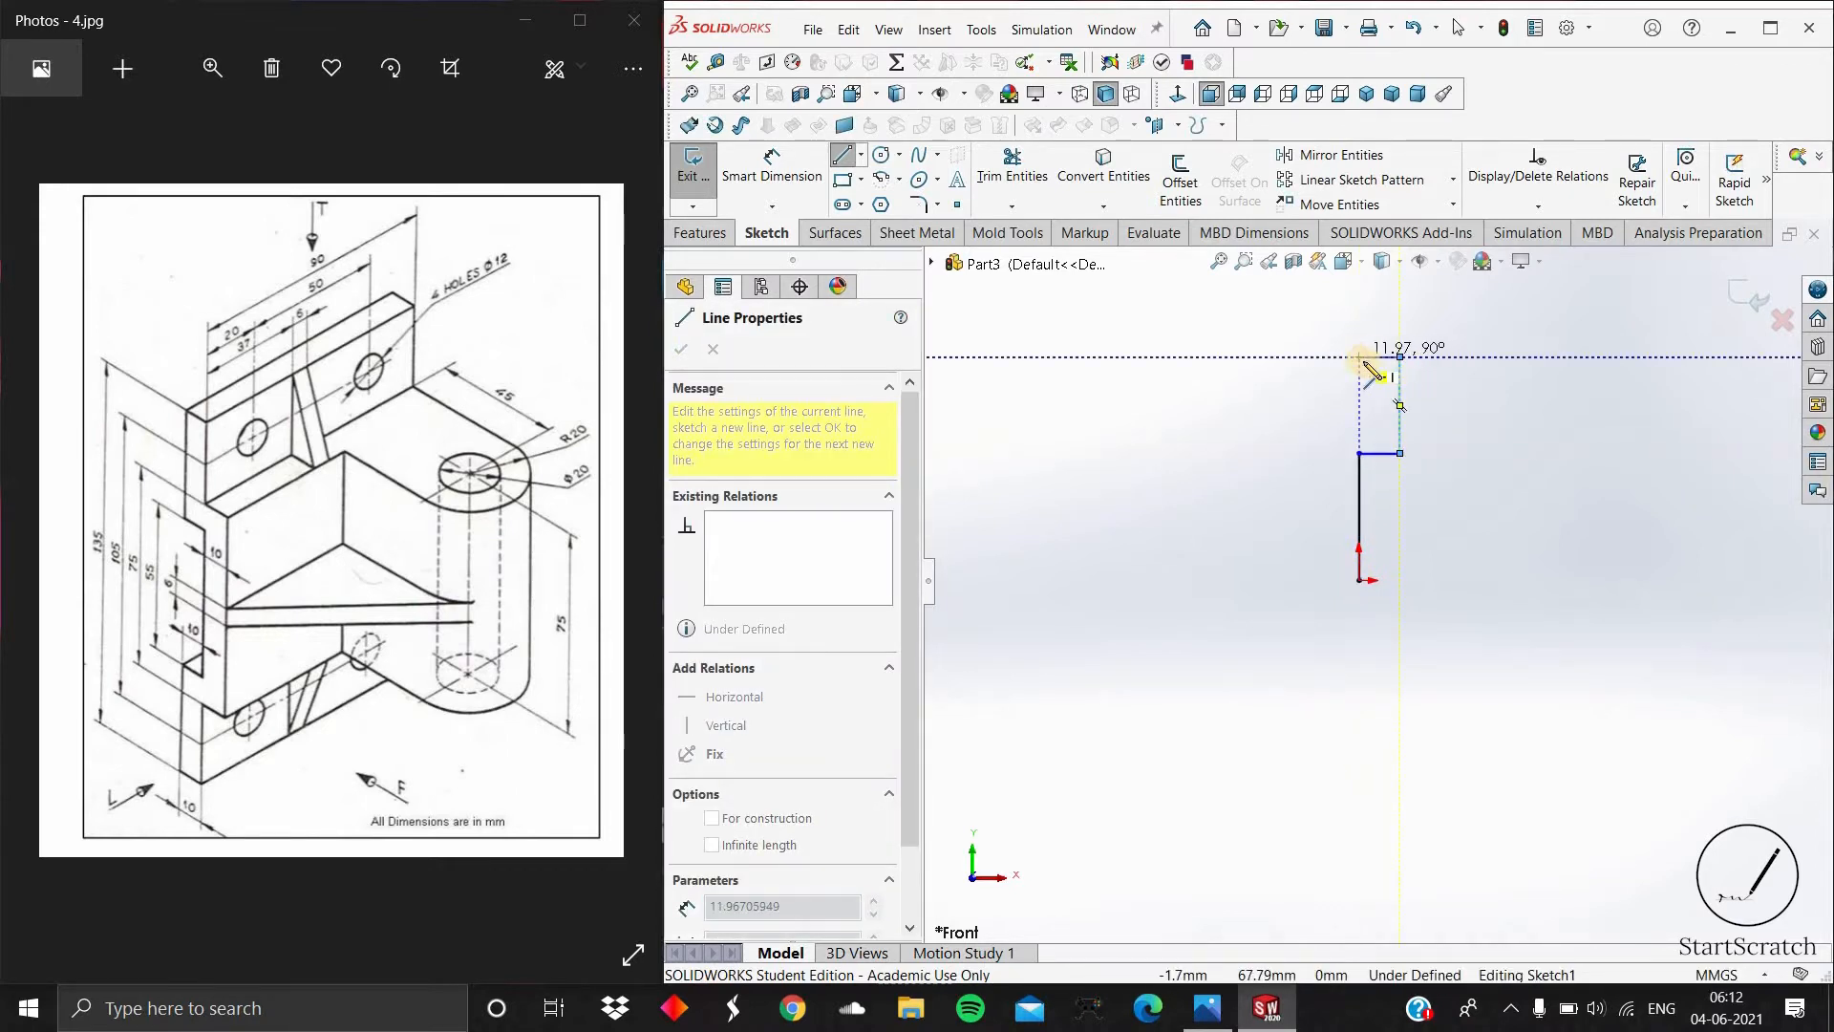
click(1359, 356)
scroll(1364, 368, up, 4)
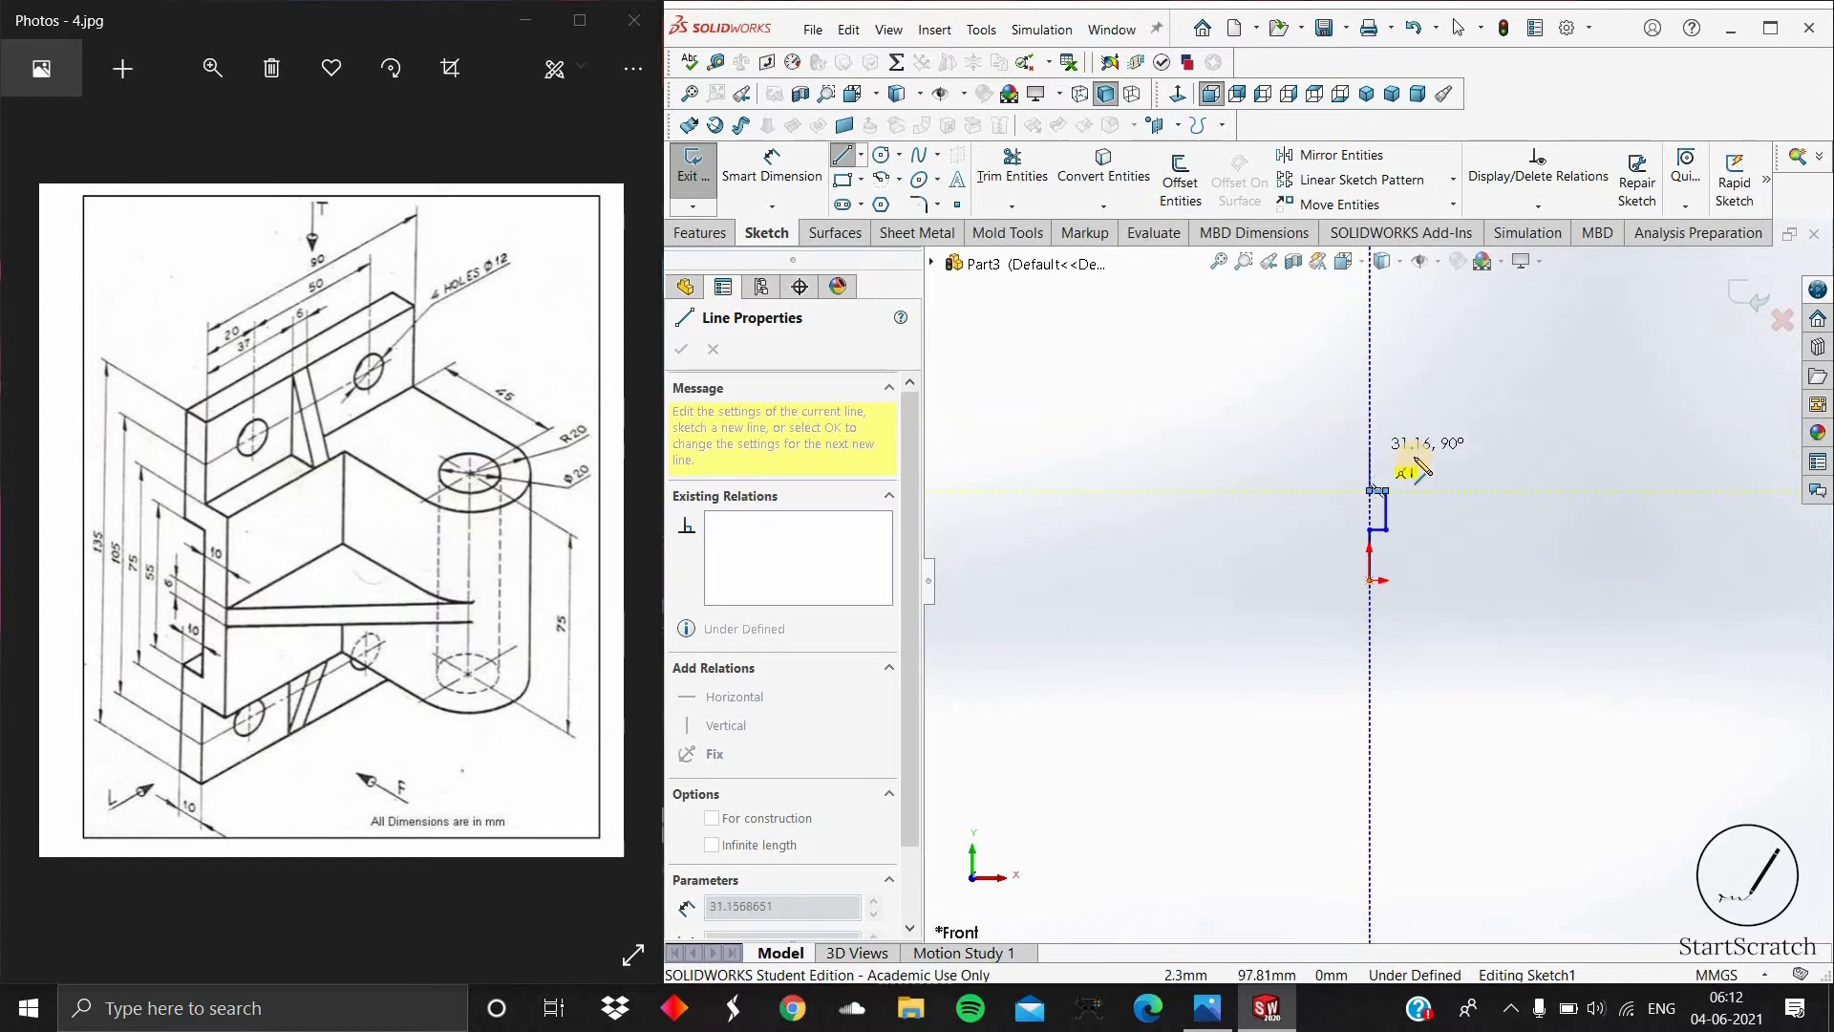
click(1417, 449)
Step: Continue the profile with a top edge about 12 mm wide, a short drop and the outline of the block projecting from the front
scroll(1399, 449, down, 5)
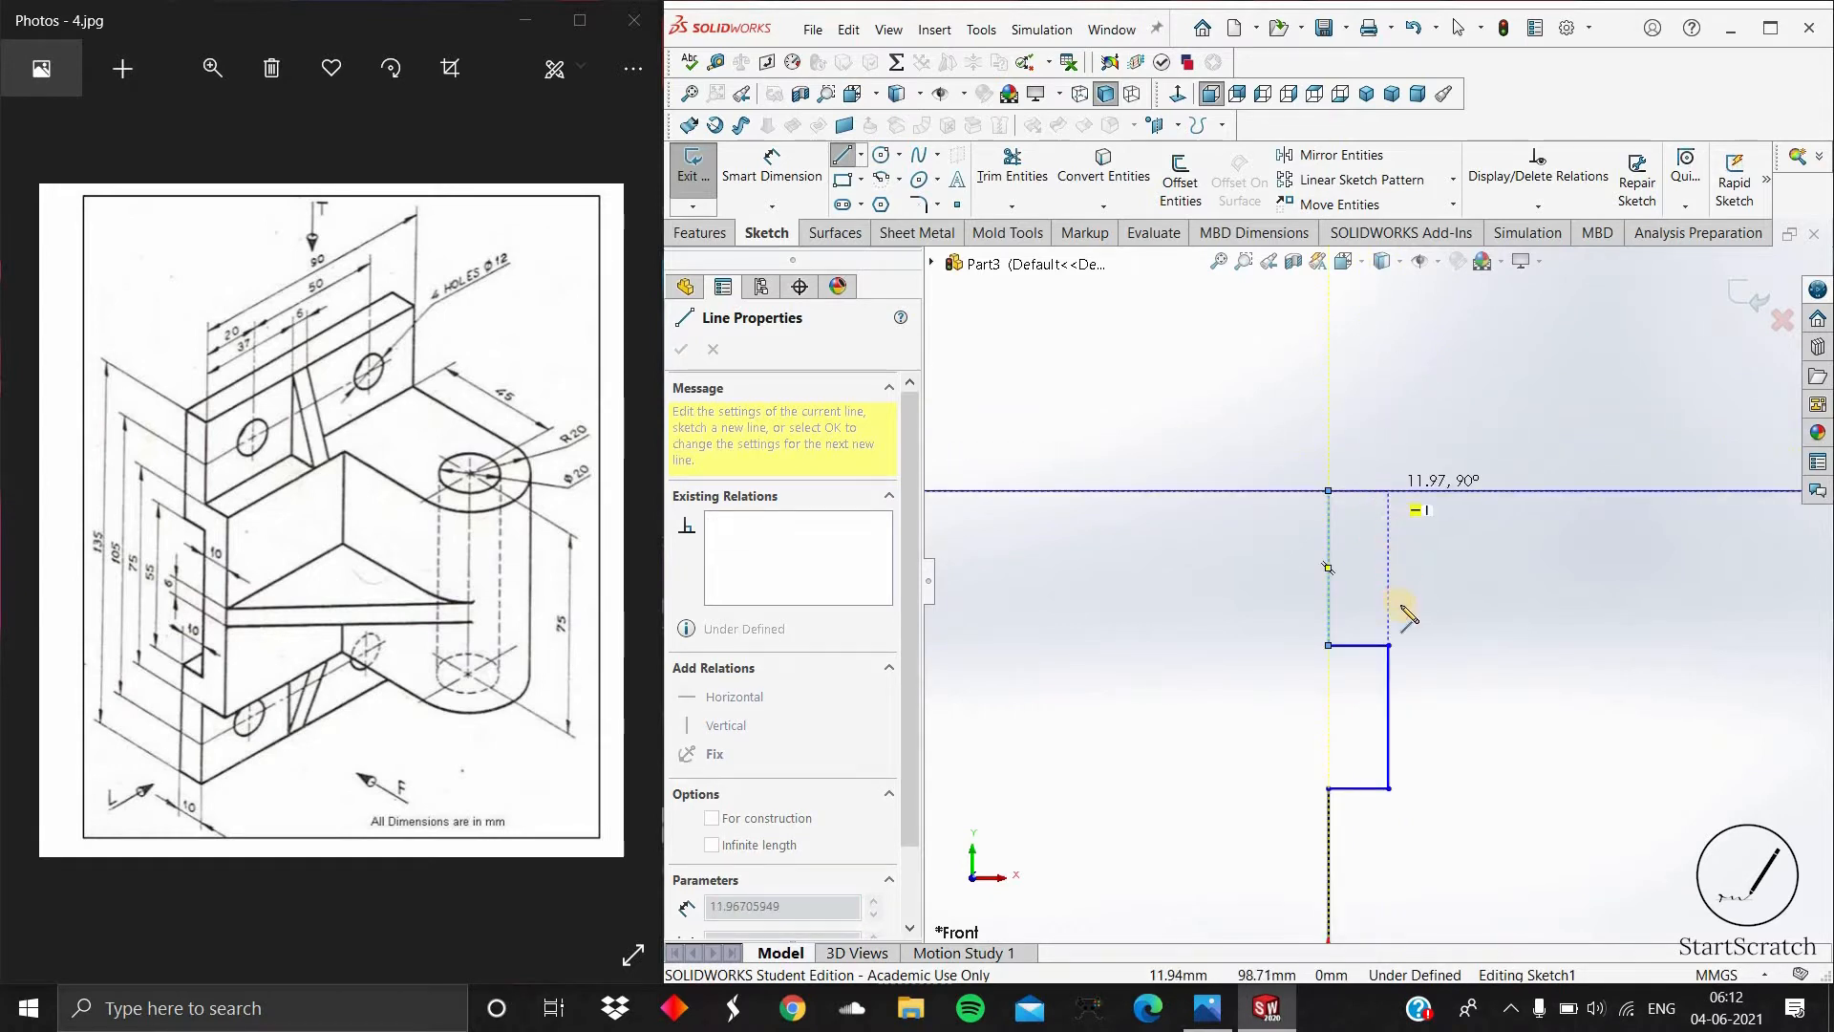
click(1388, 490)
click(1446, 594)
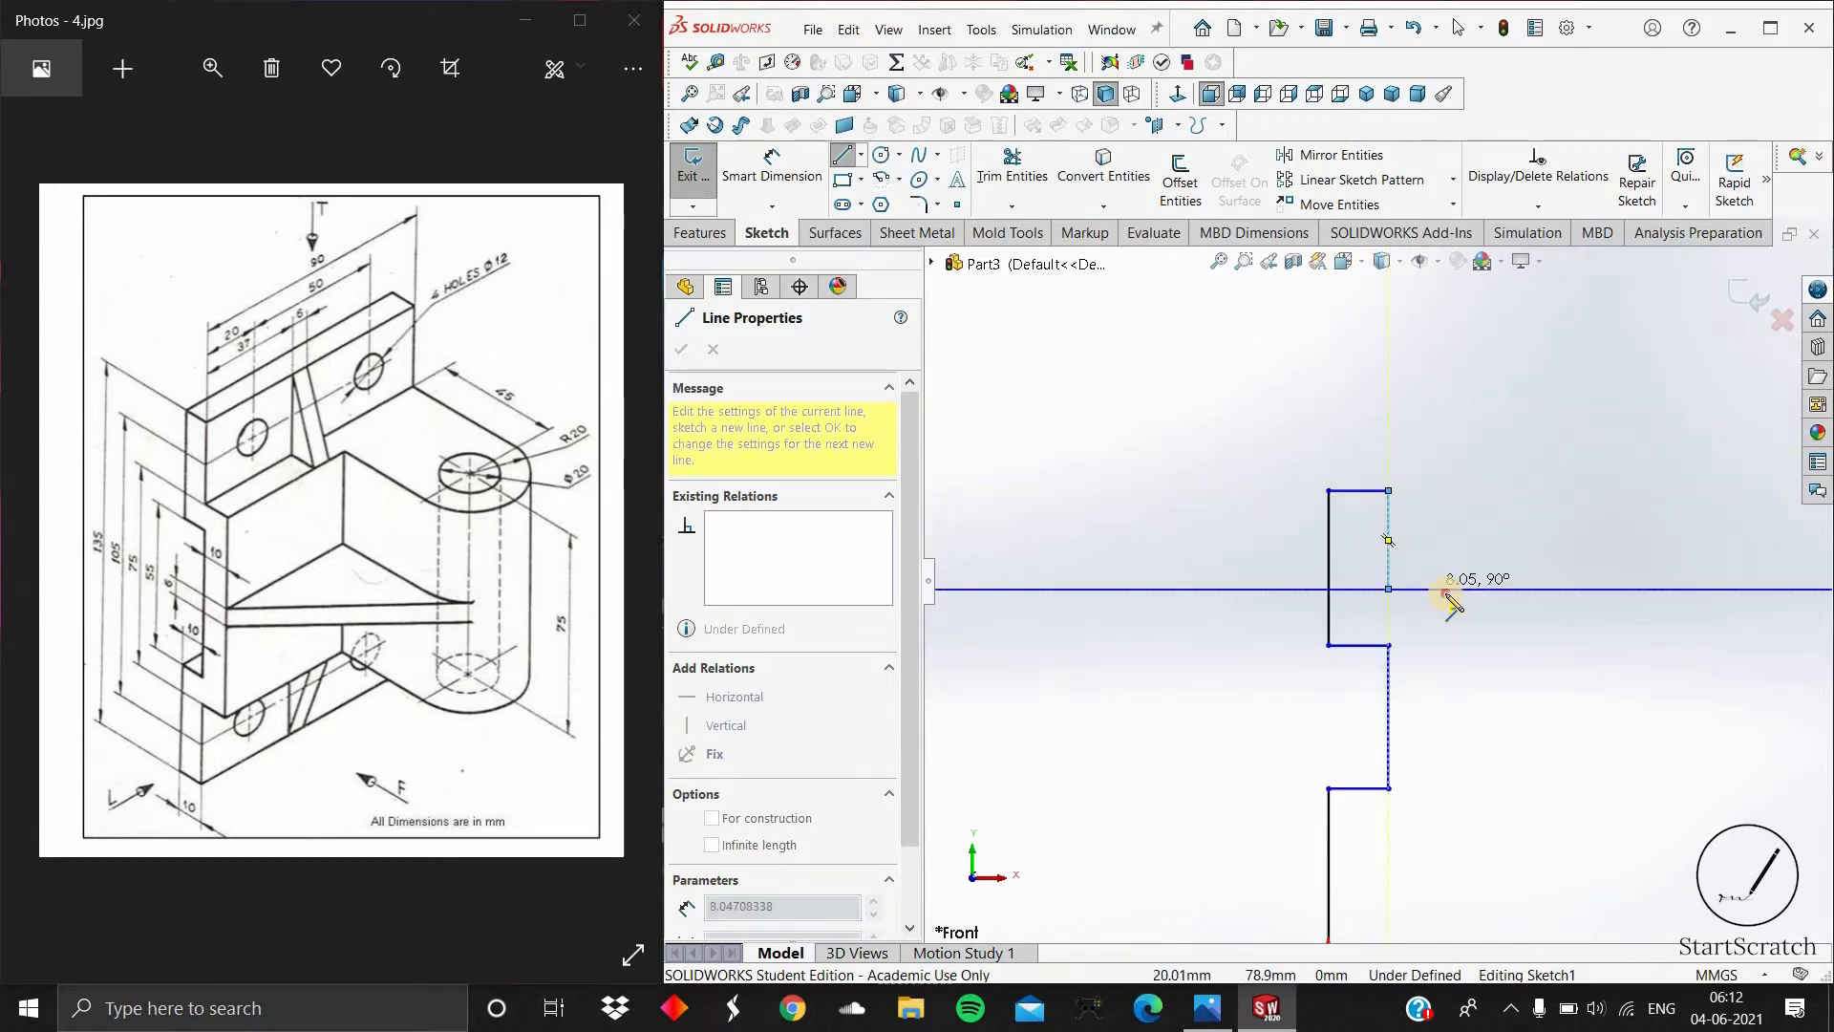
click(1445, 821)
click(1388, 820)
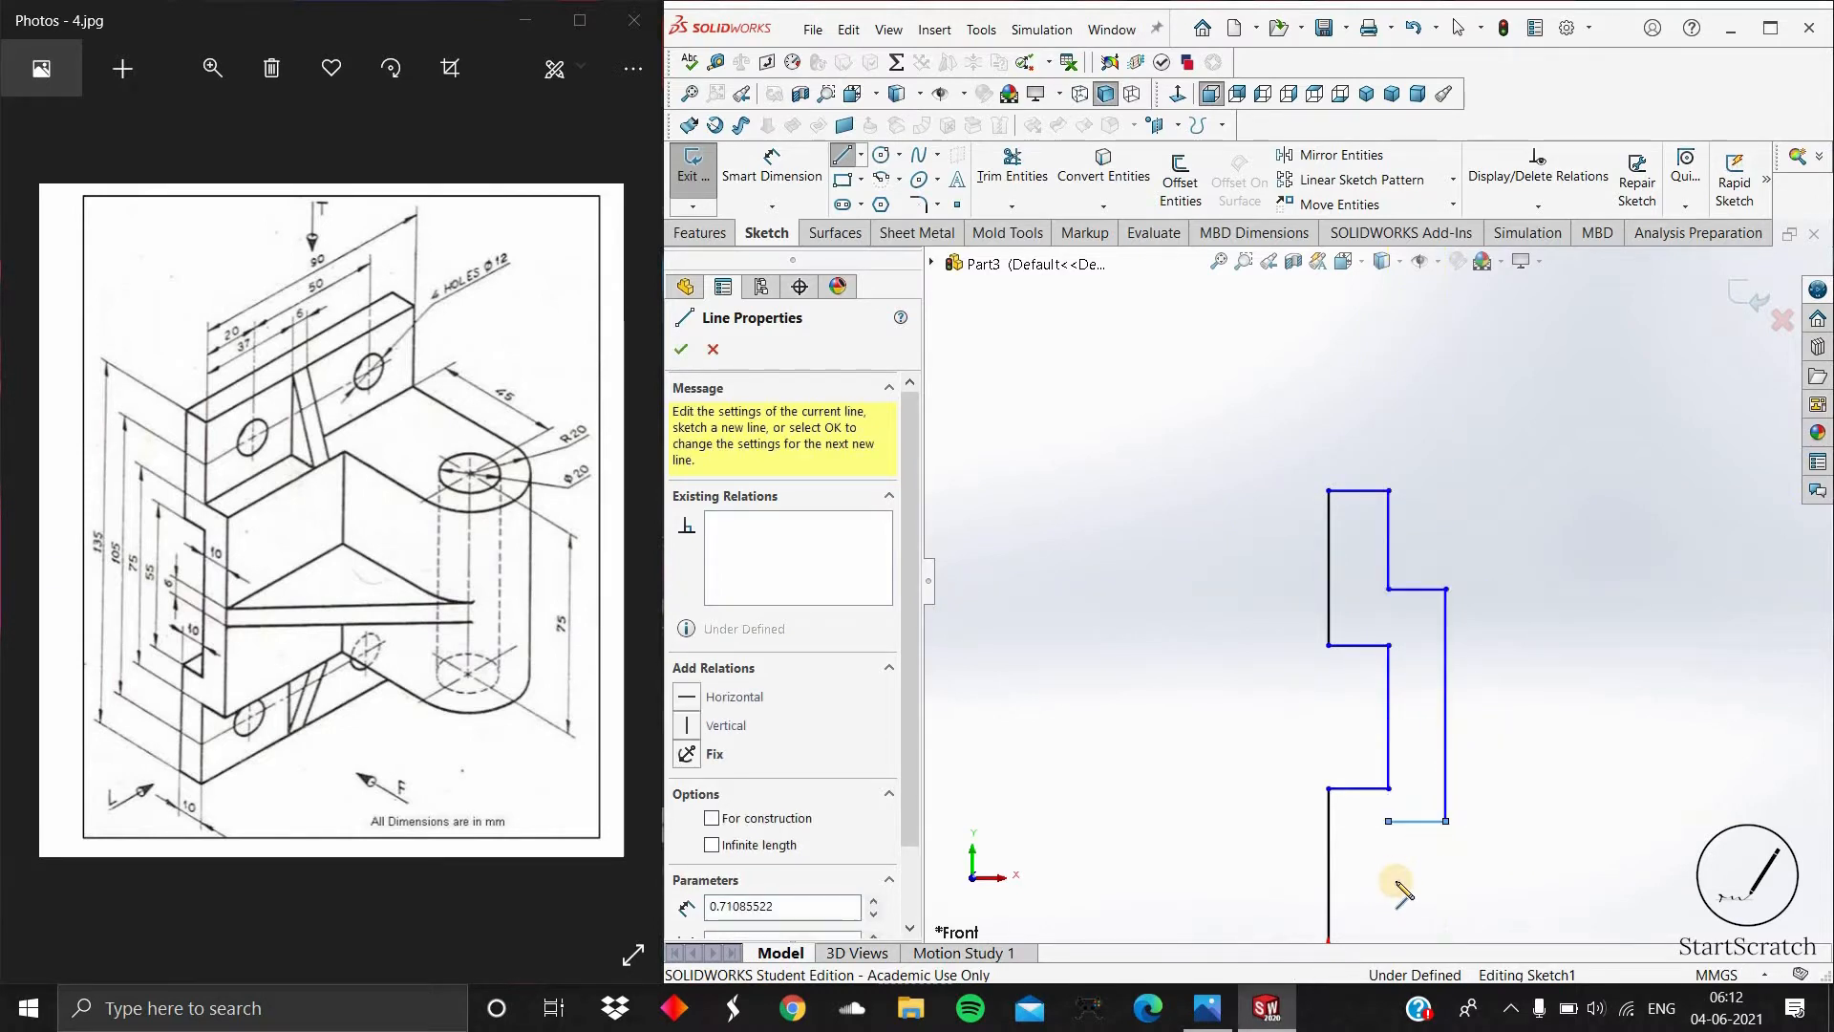
Step: Close the profile with a vertical front edge below the block and a horizontal base line about 12 mm long back to the origin
scroll(1389, 873, down, 2)
scroll(1379, 720, up, 5)
scroll(1383, 695, down, 5)
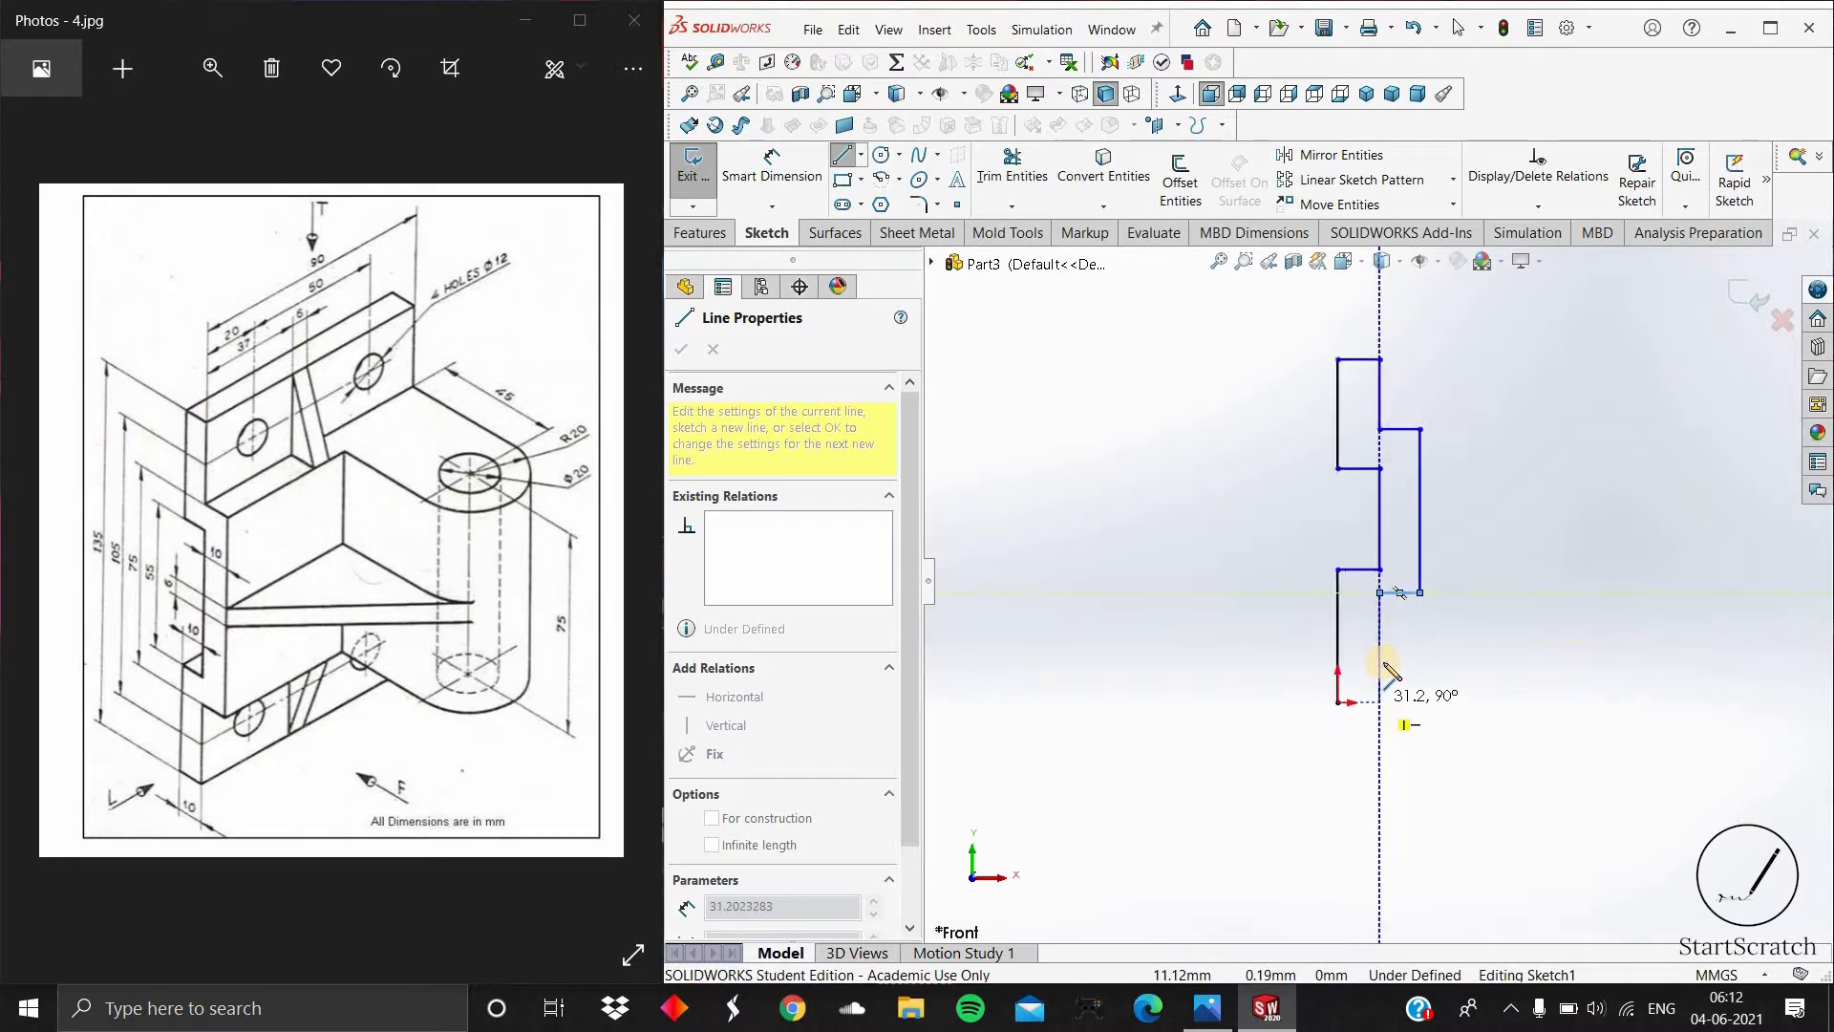
click(1382, 660)
click(1294, 660)
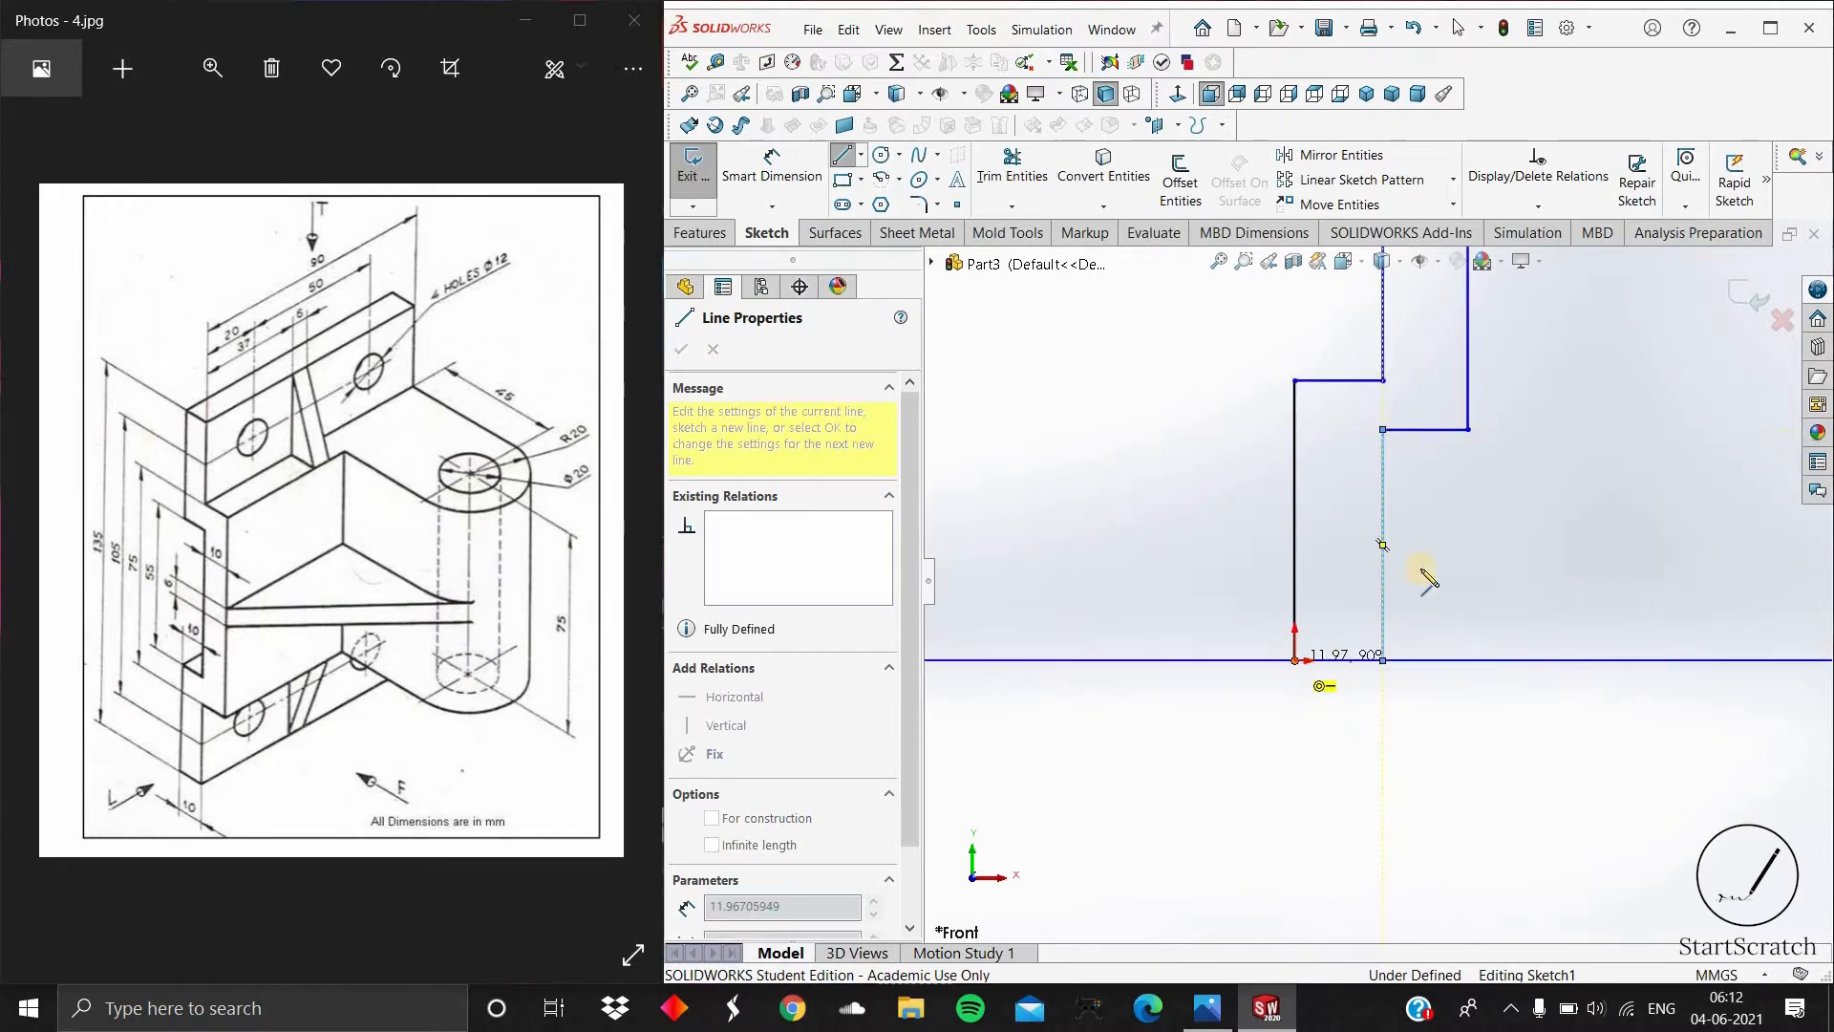
scroll(1413, 573, up, 6)
scroll(1413, 573, down, 2)
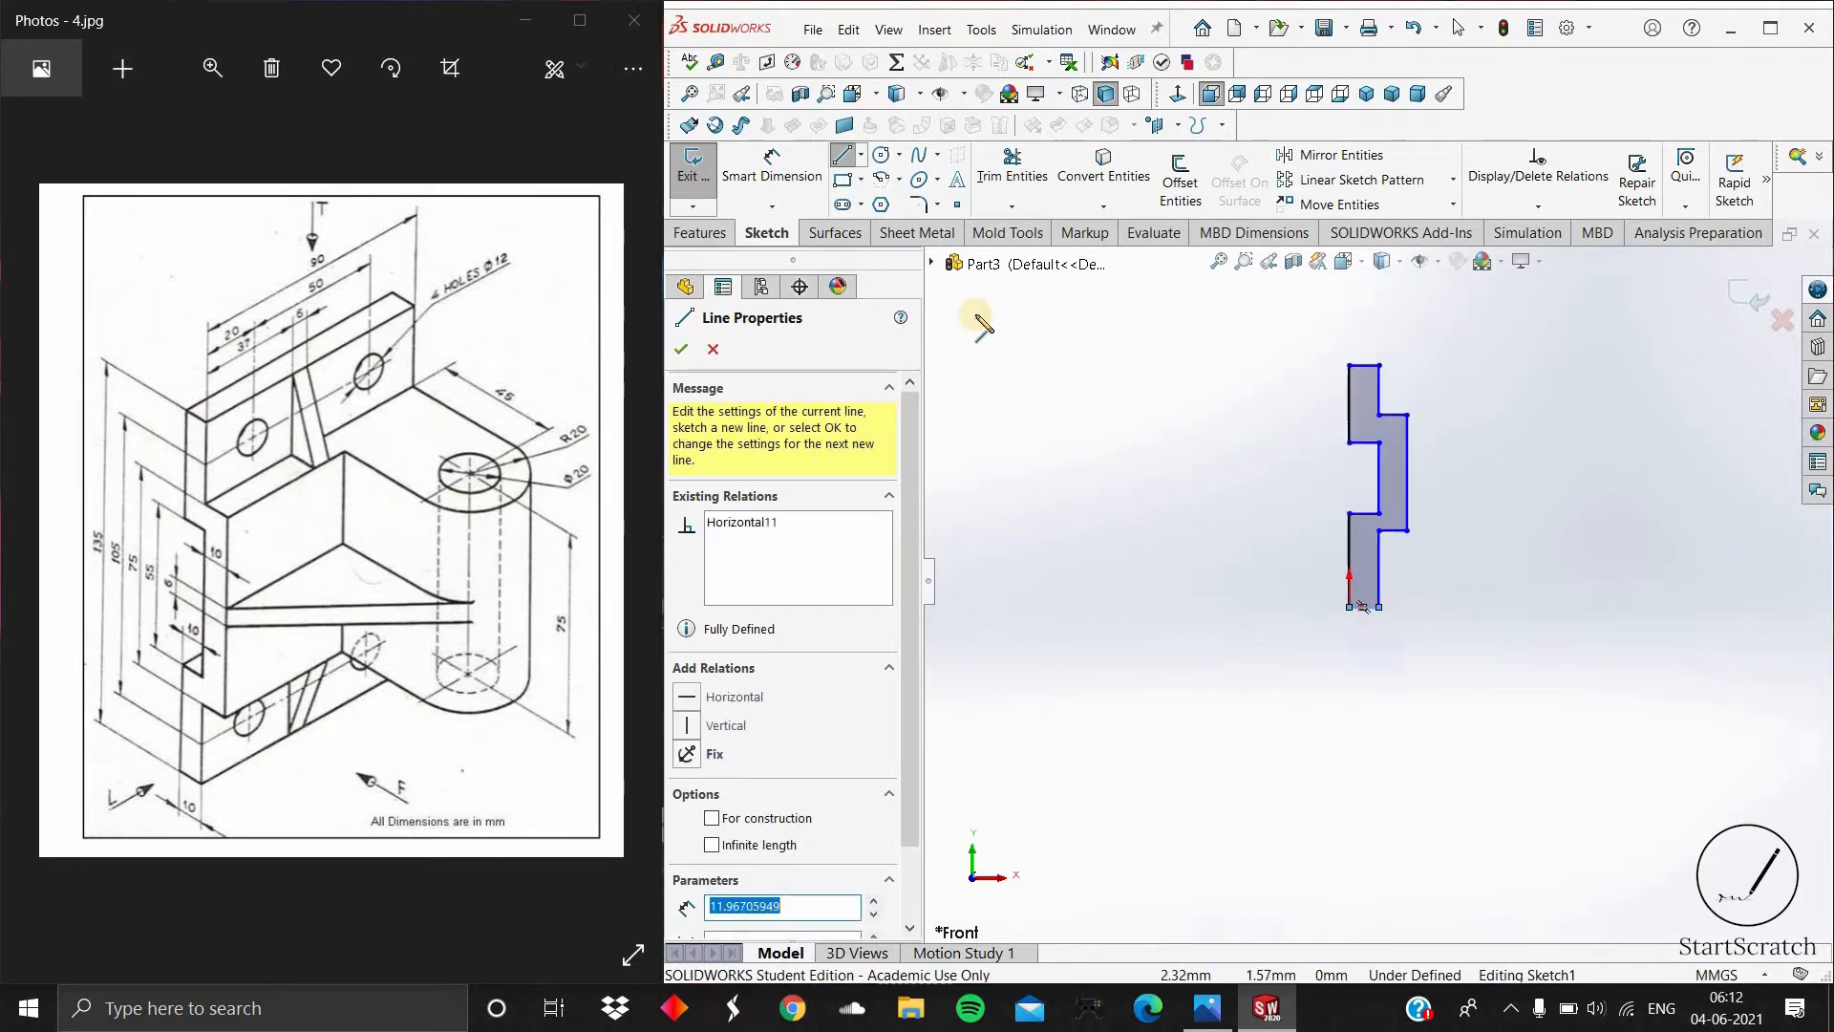
Step: Dimension the height of the notch opening in the back edge as 55 mm
click(795, 168)
scroll(1383, 422, up, 1)
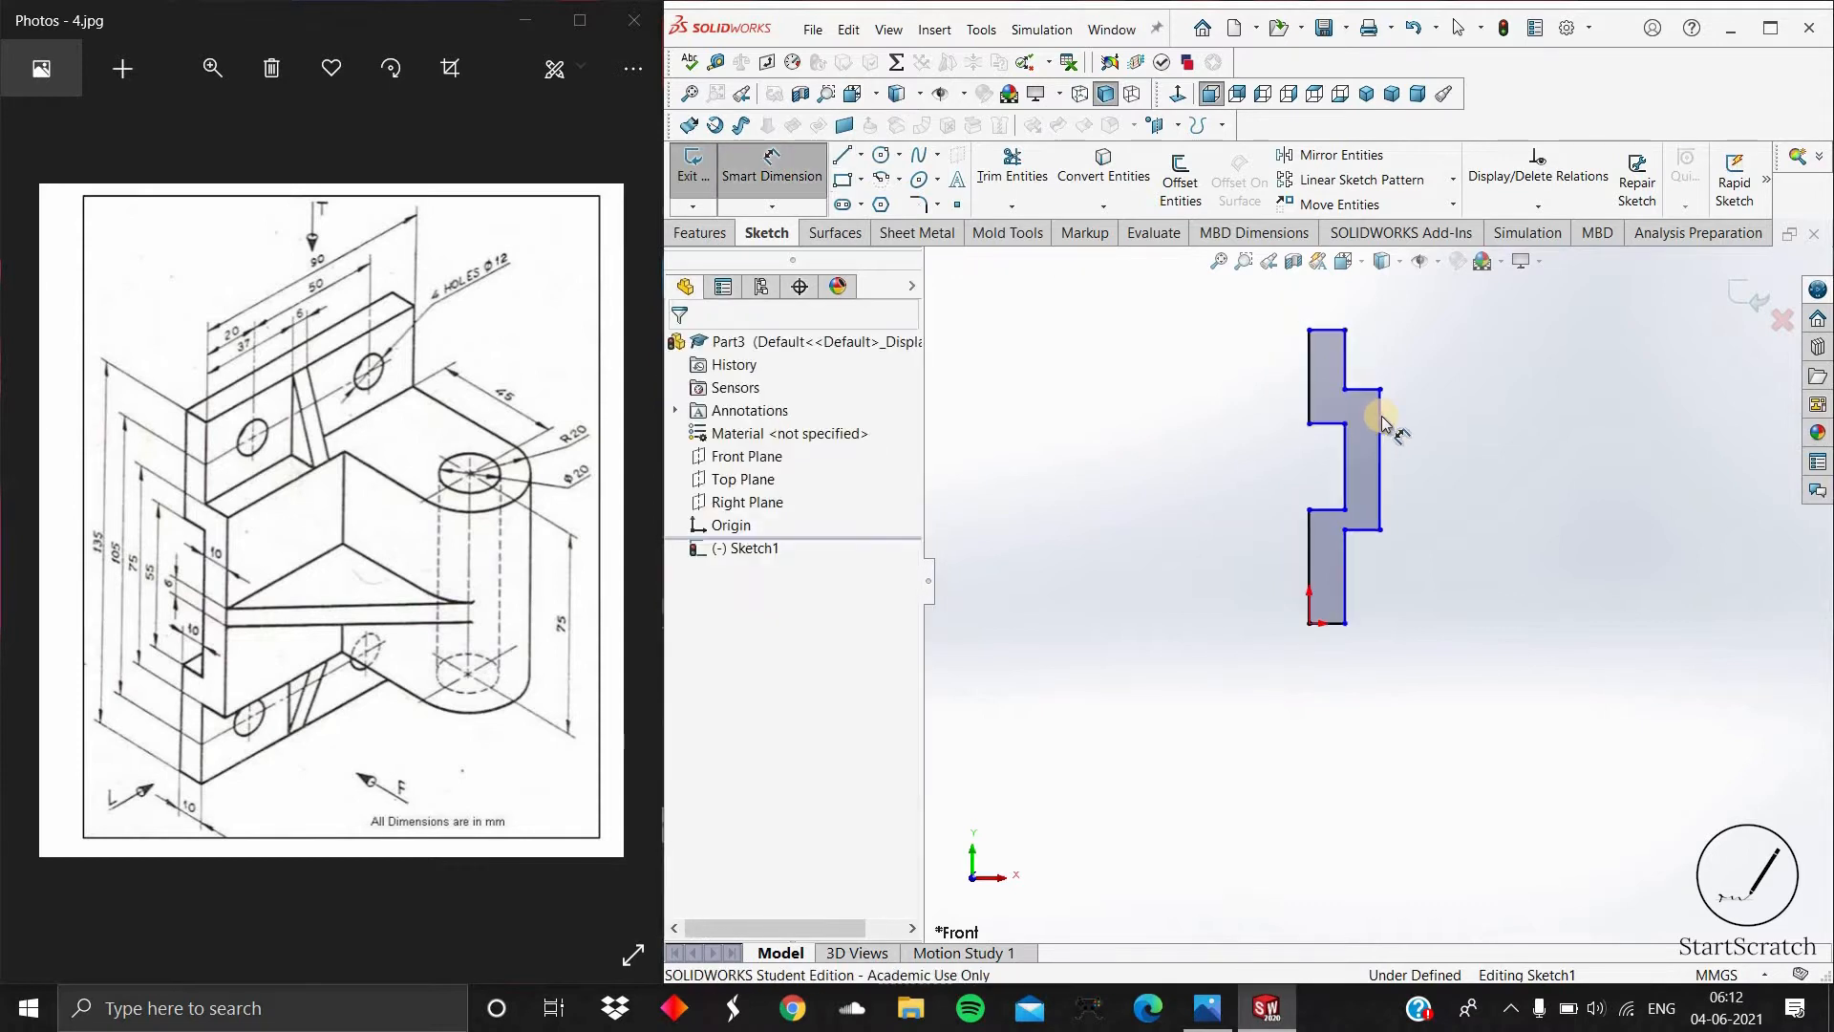
scroll(1385, 420, down, 2)
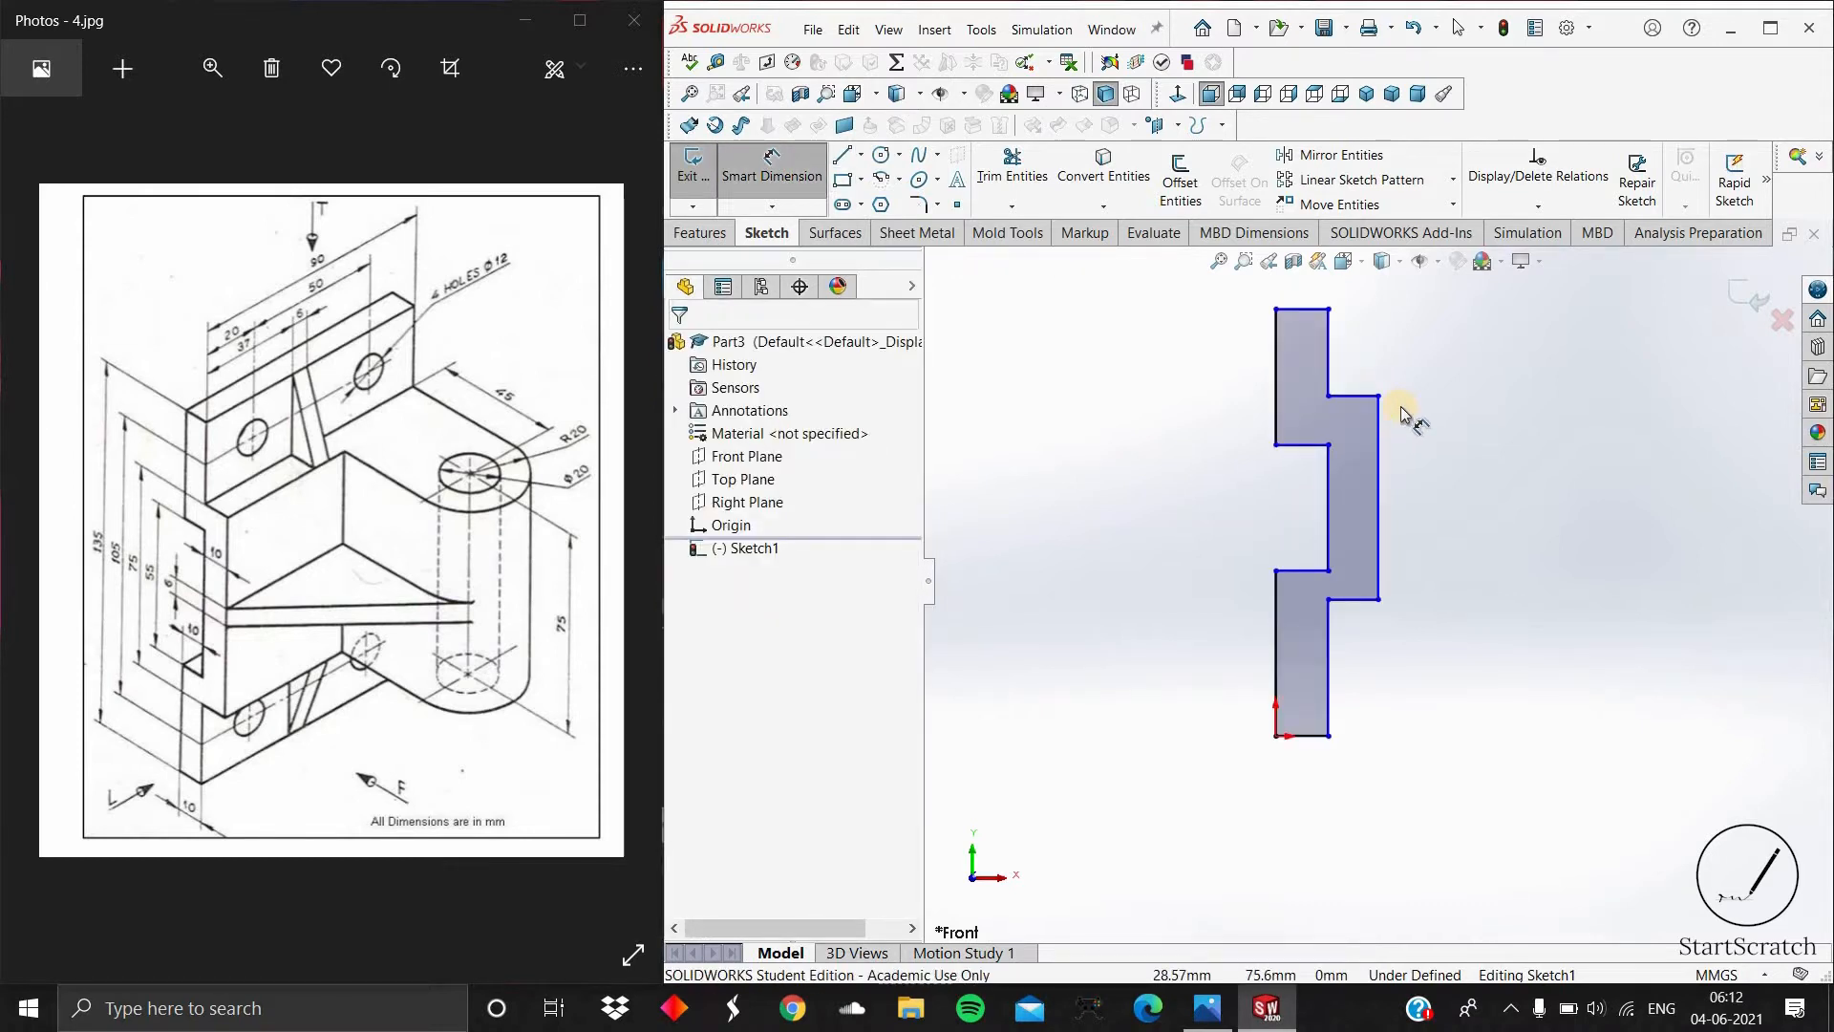
click(1278, 571)
click(1202, 528)
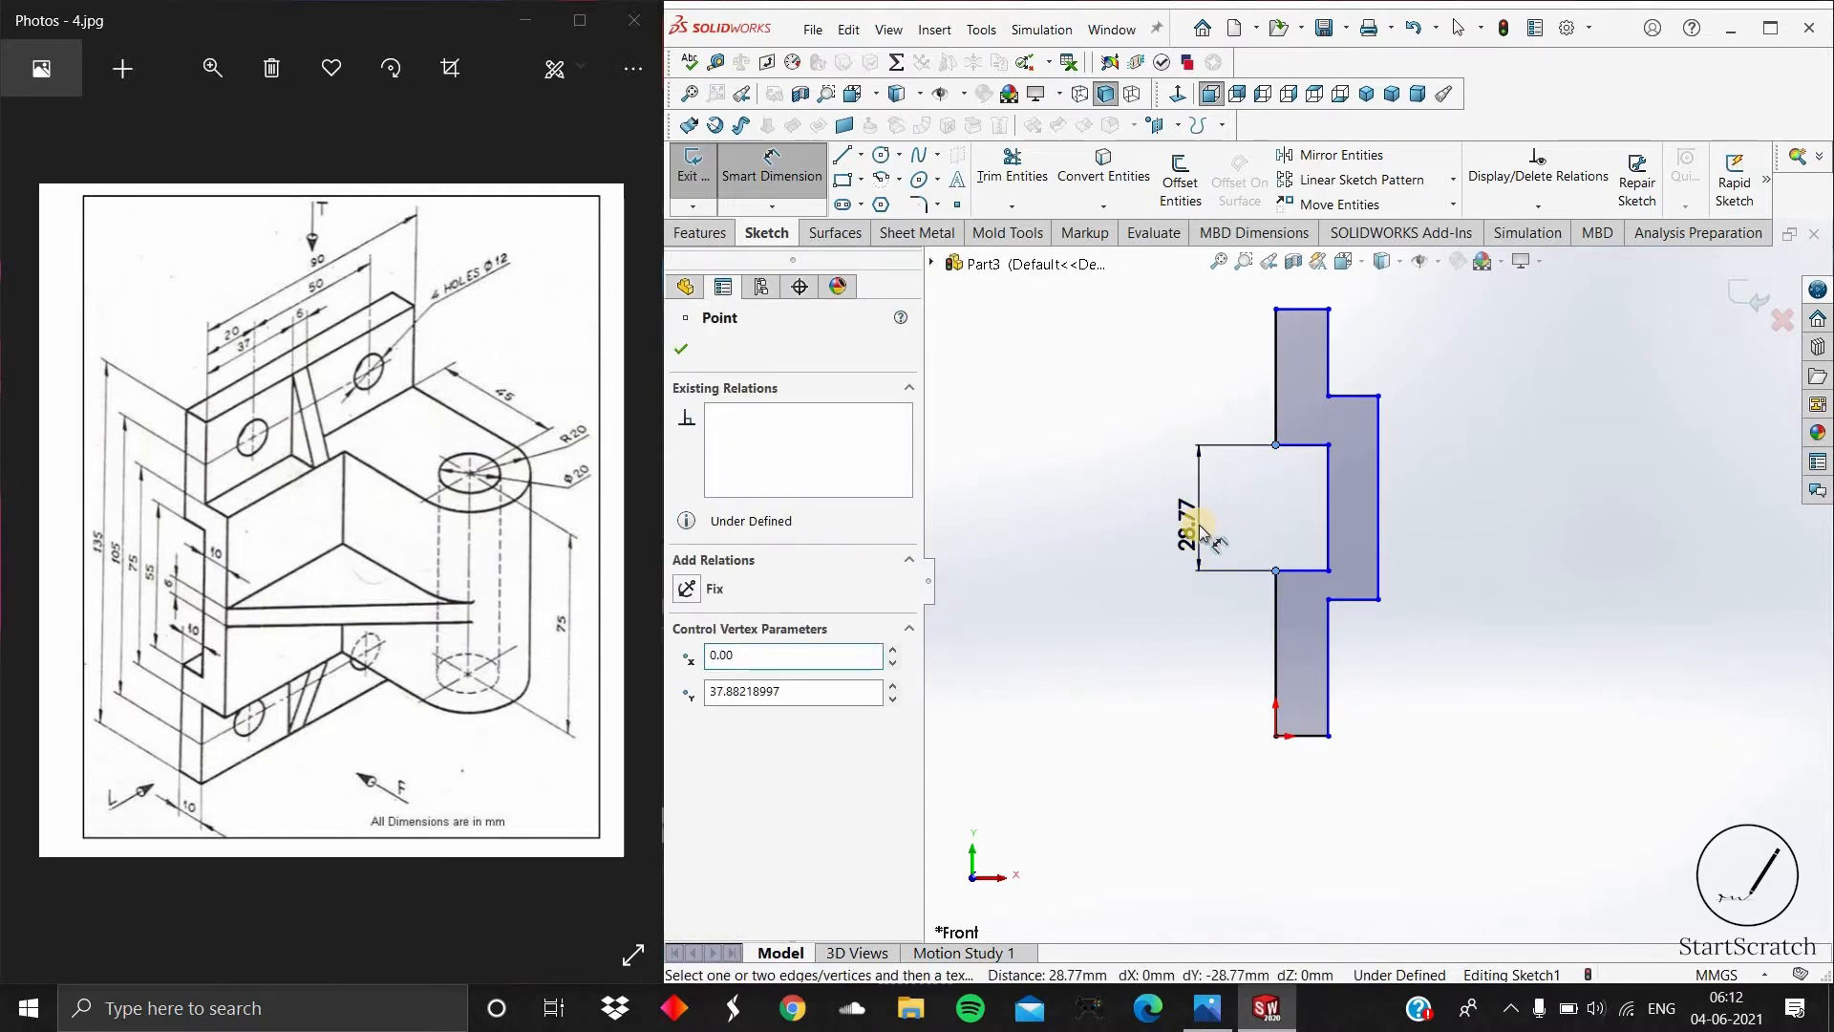
text(55)
key(Return)
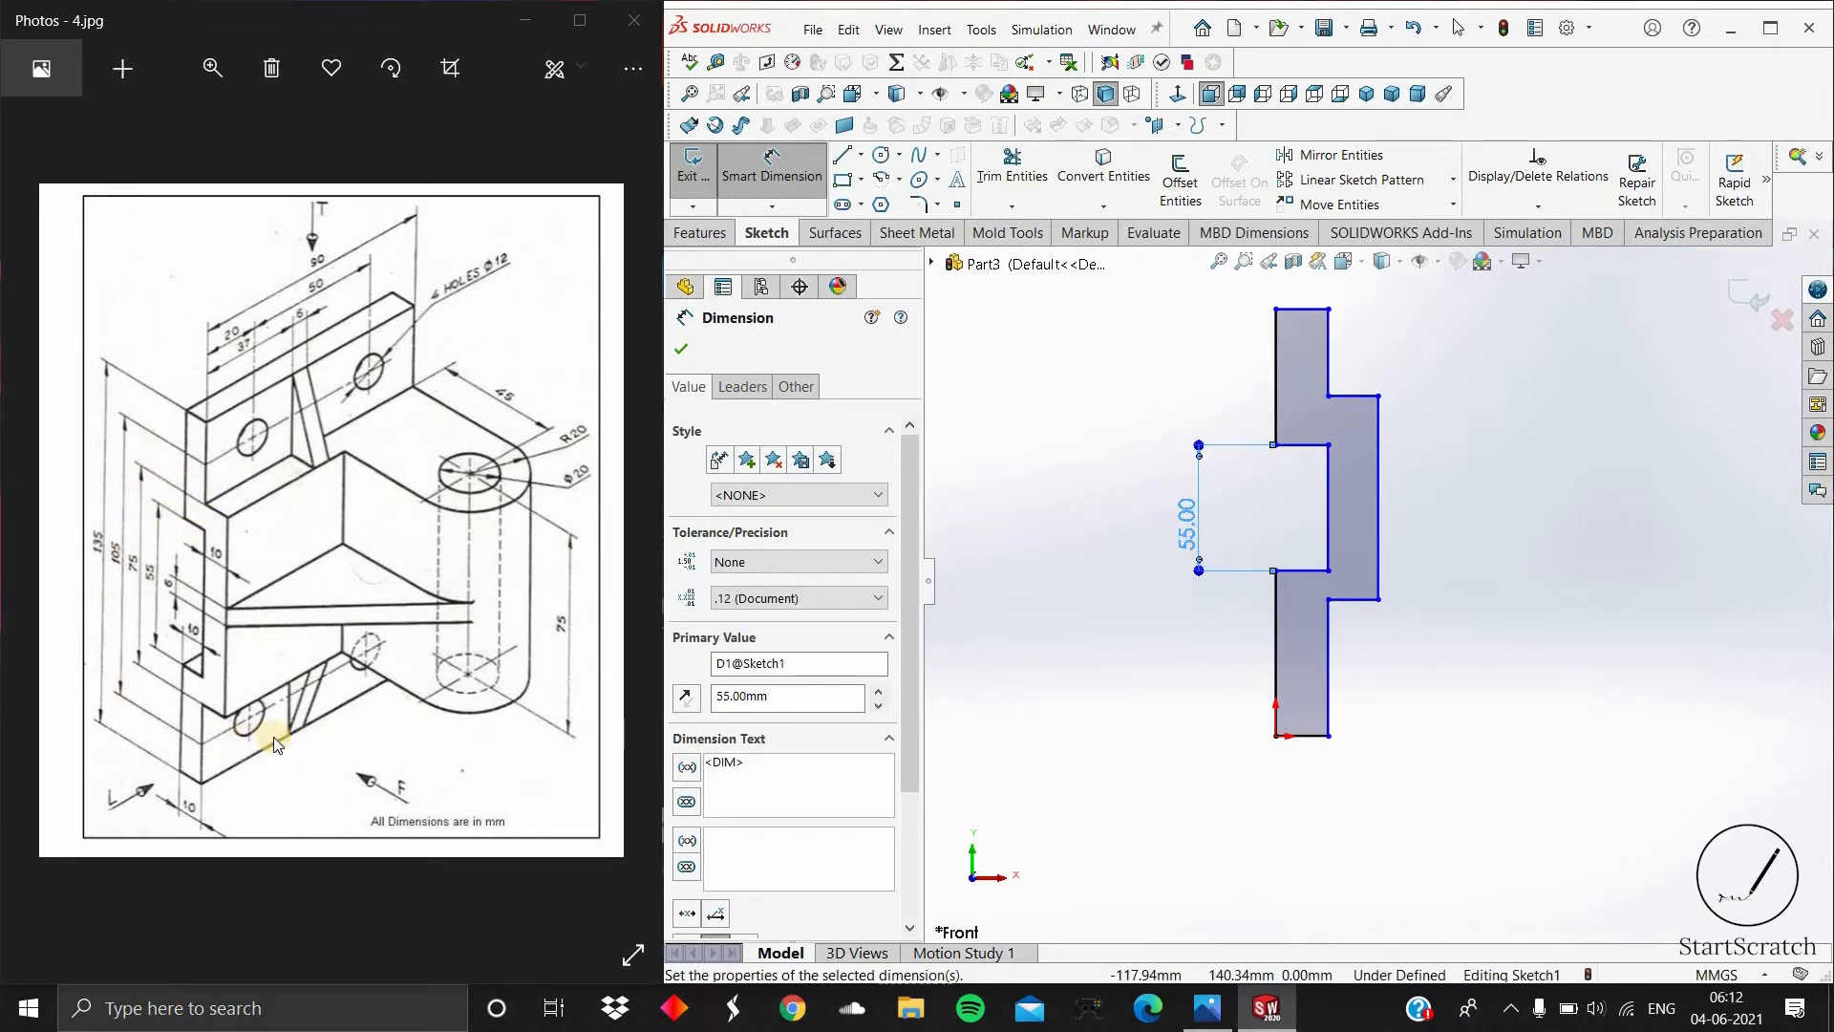
Step: Dimension the height of the projecting front block as 75 mm
click(1378, 456)
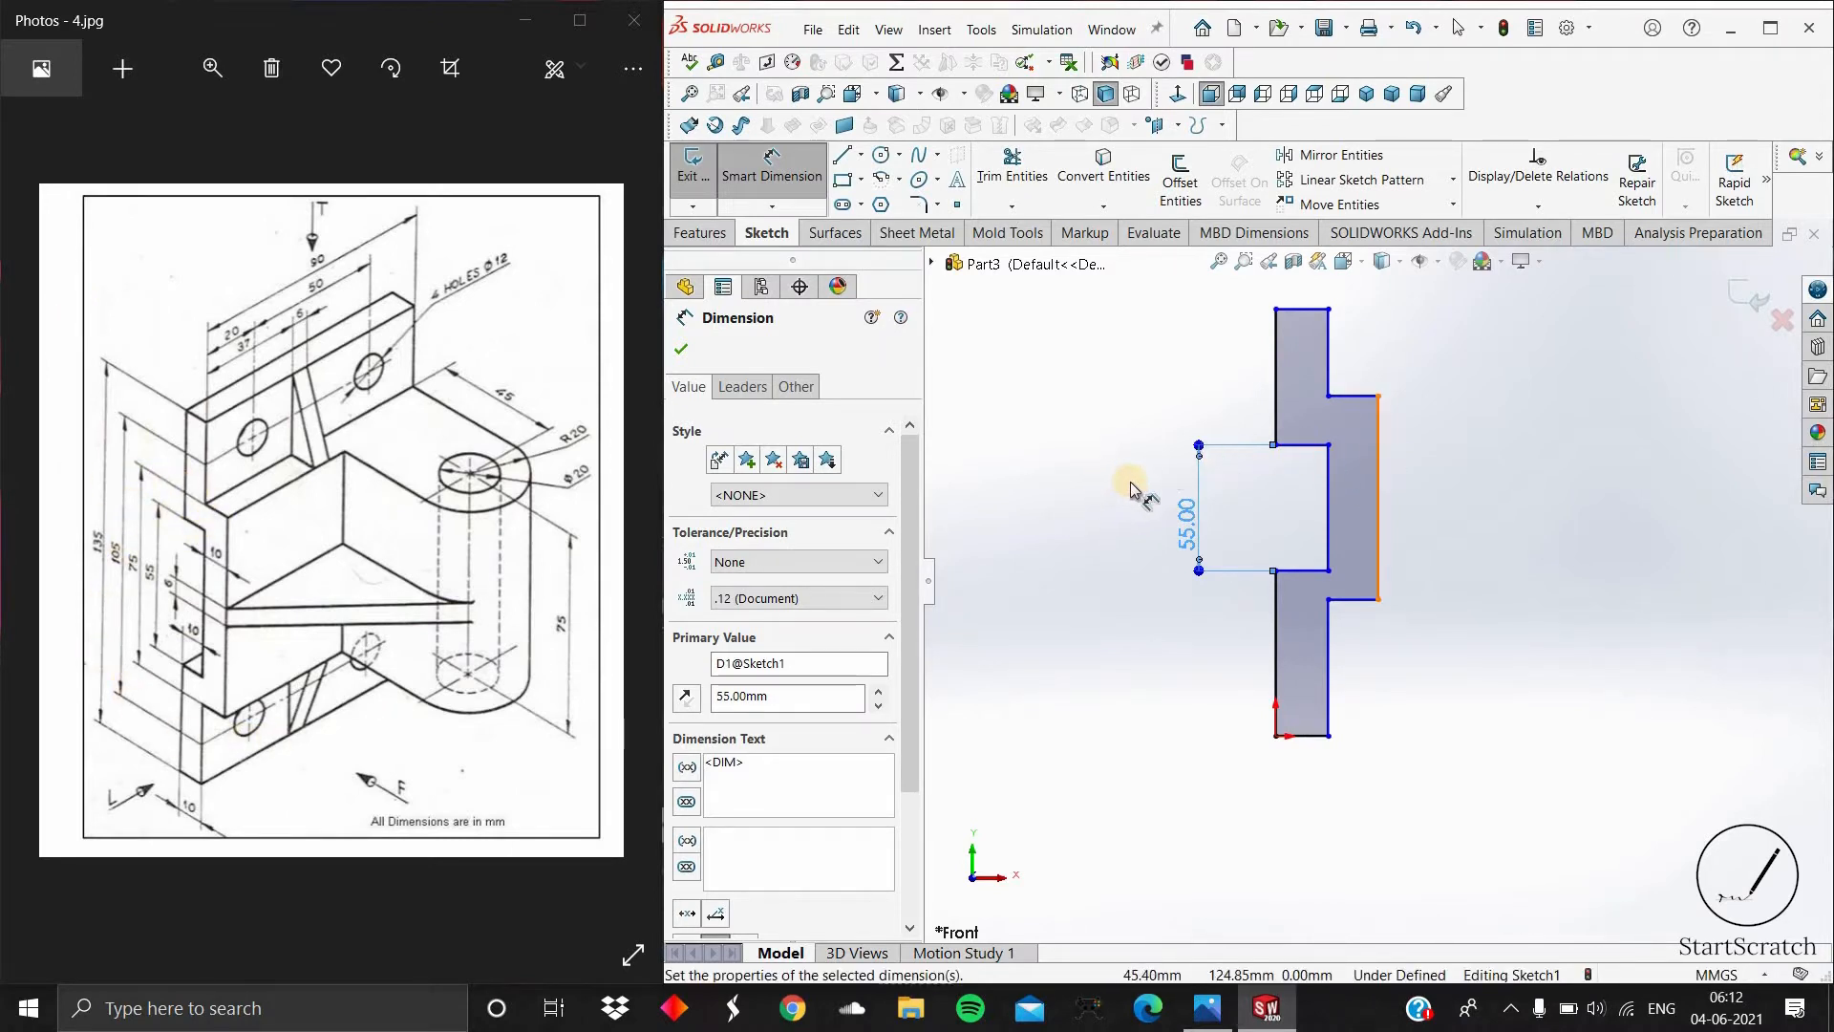
click(1170, 491)
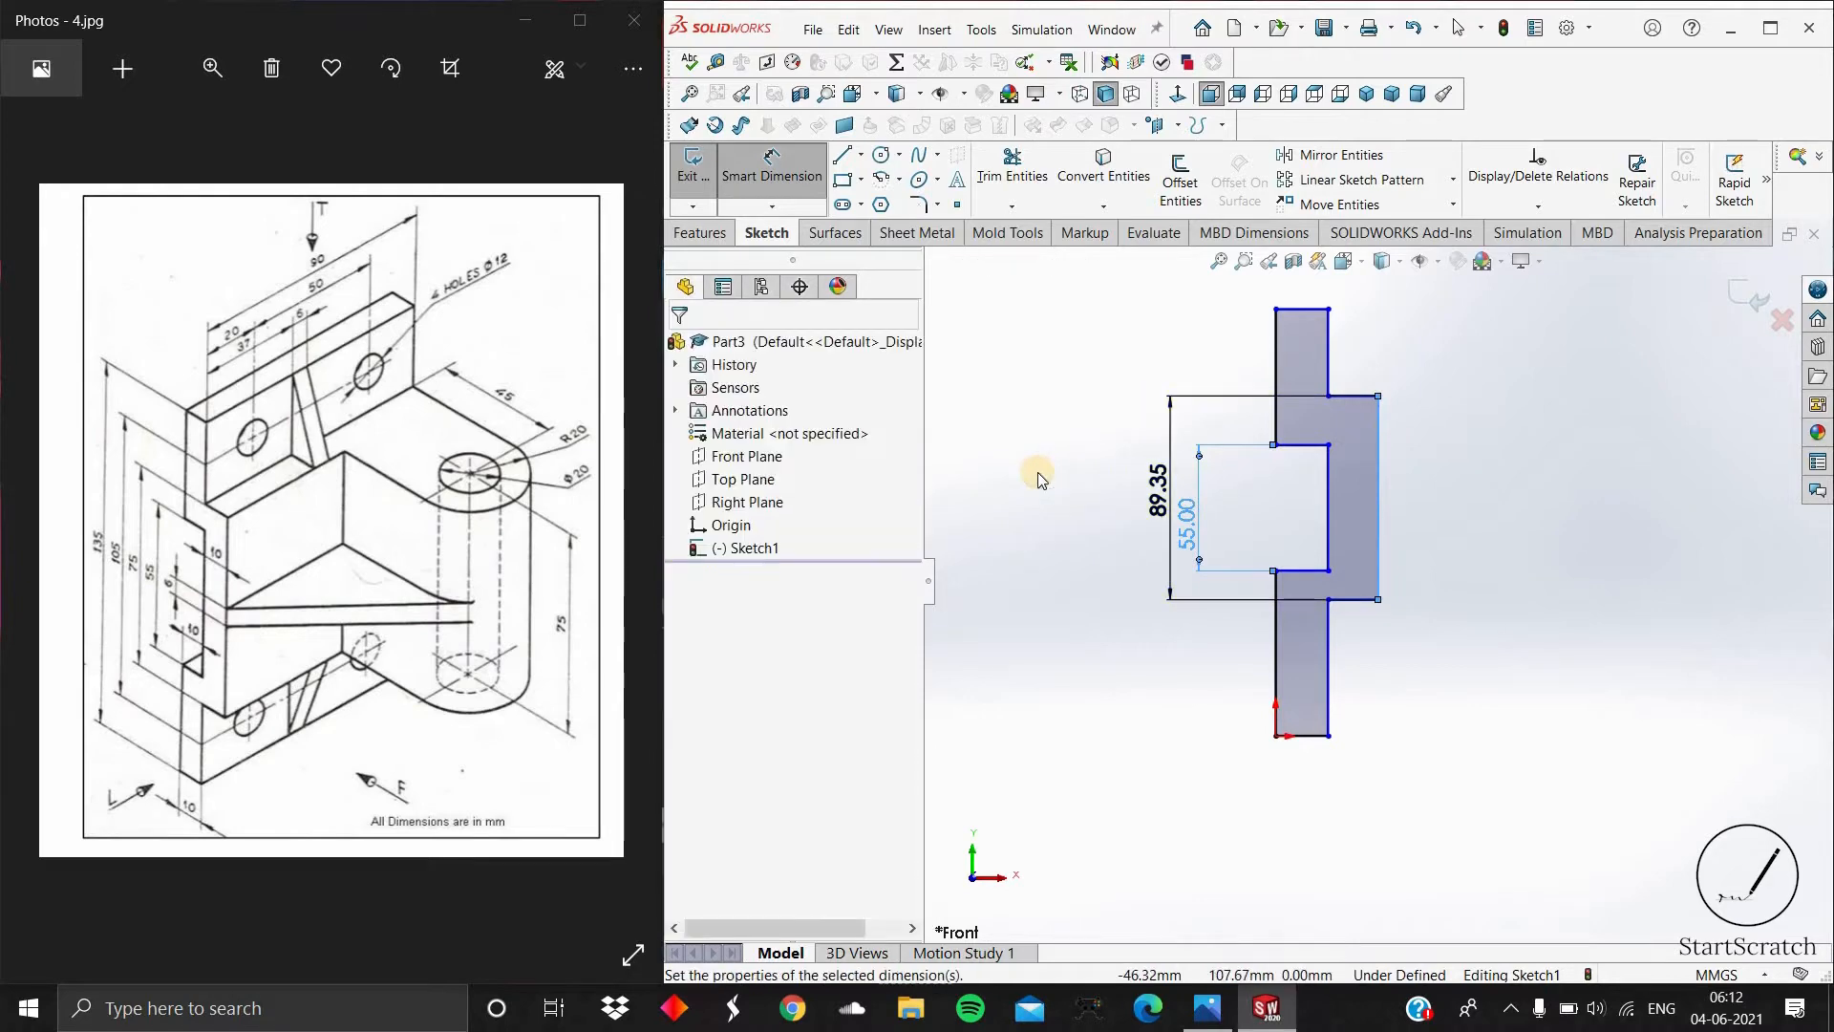
text(75)
key(Return)
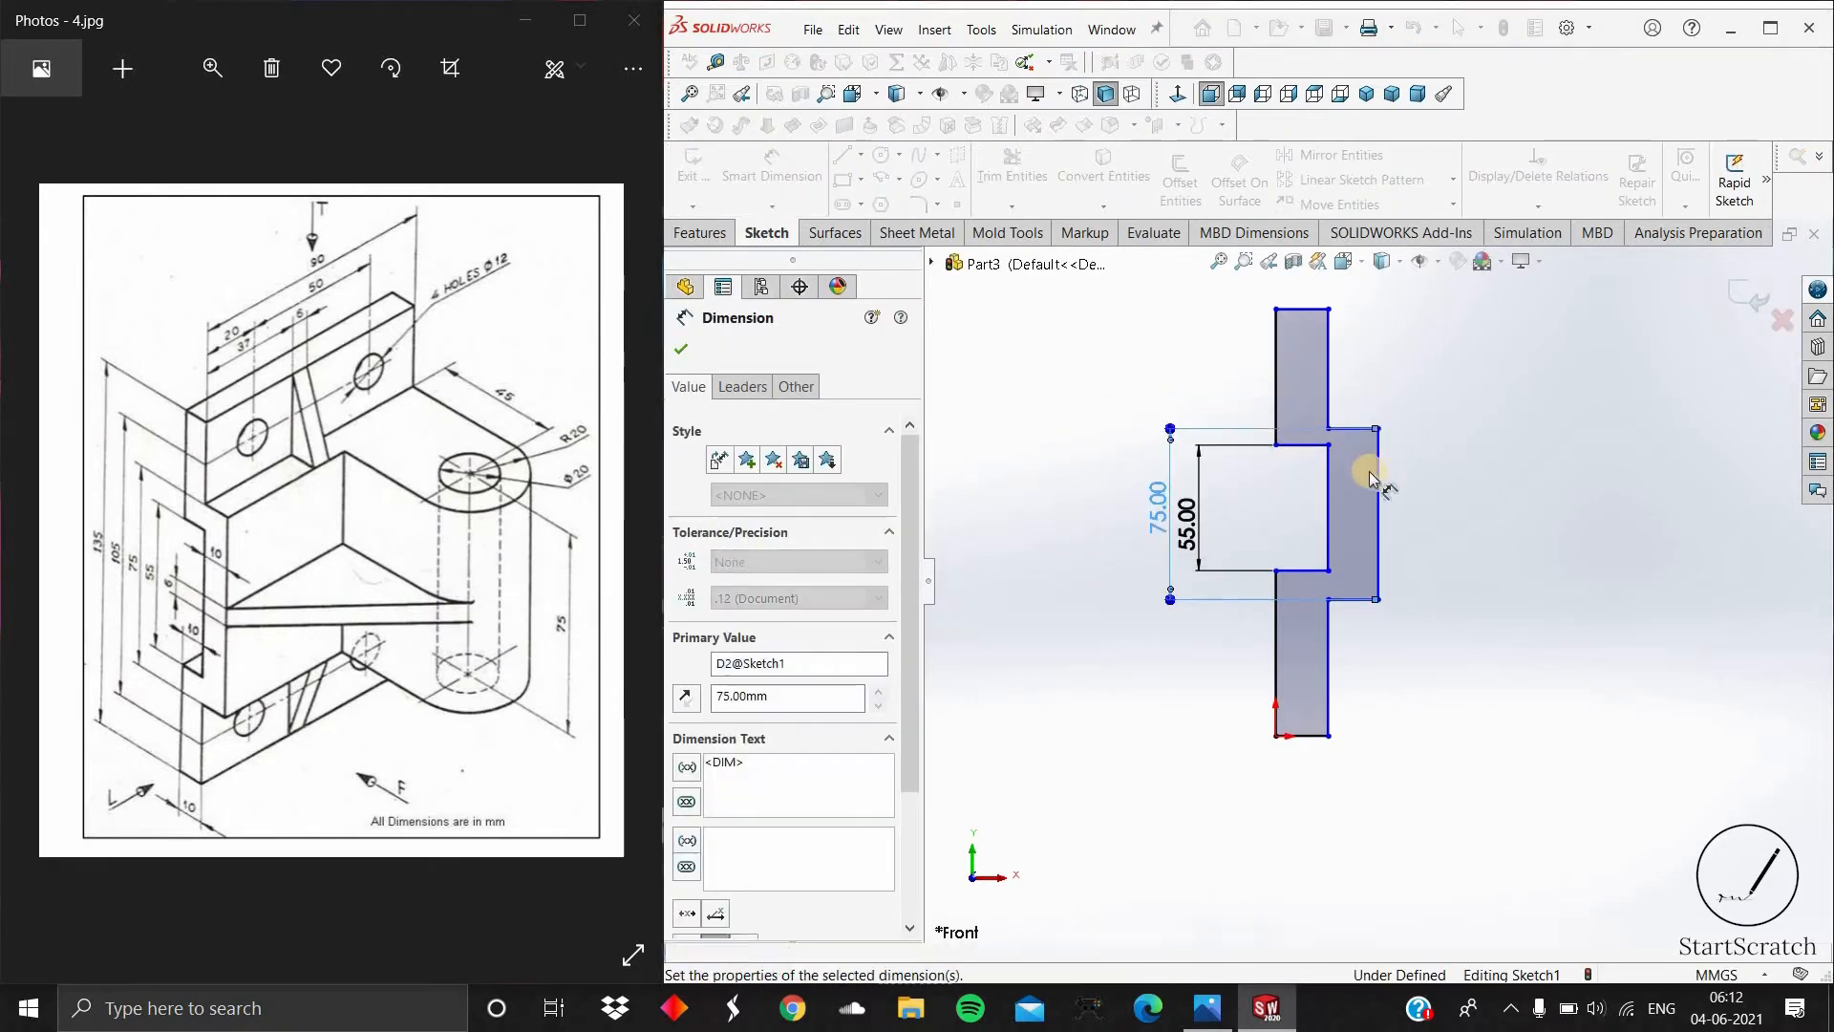
Step: Dimension the thickness of the lower flange as 10 mm between its two vertical edges
click(1275, 677)
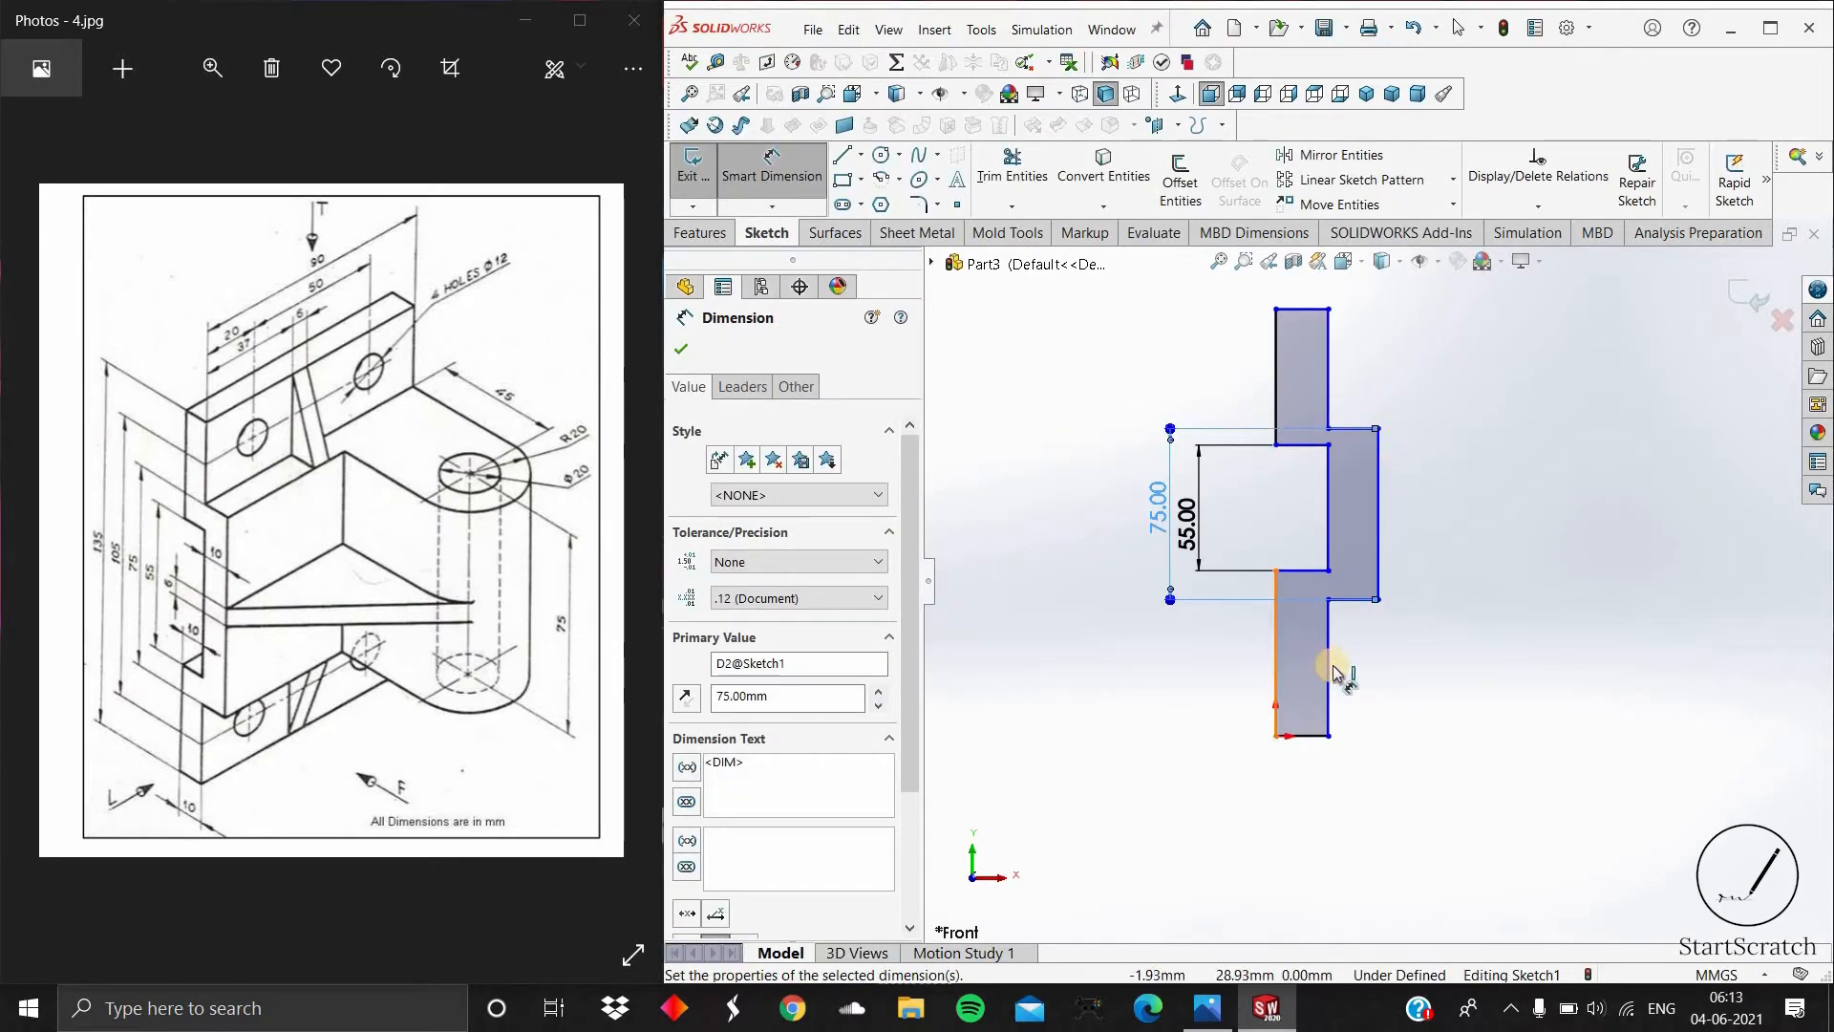
click(1330, 672)
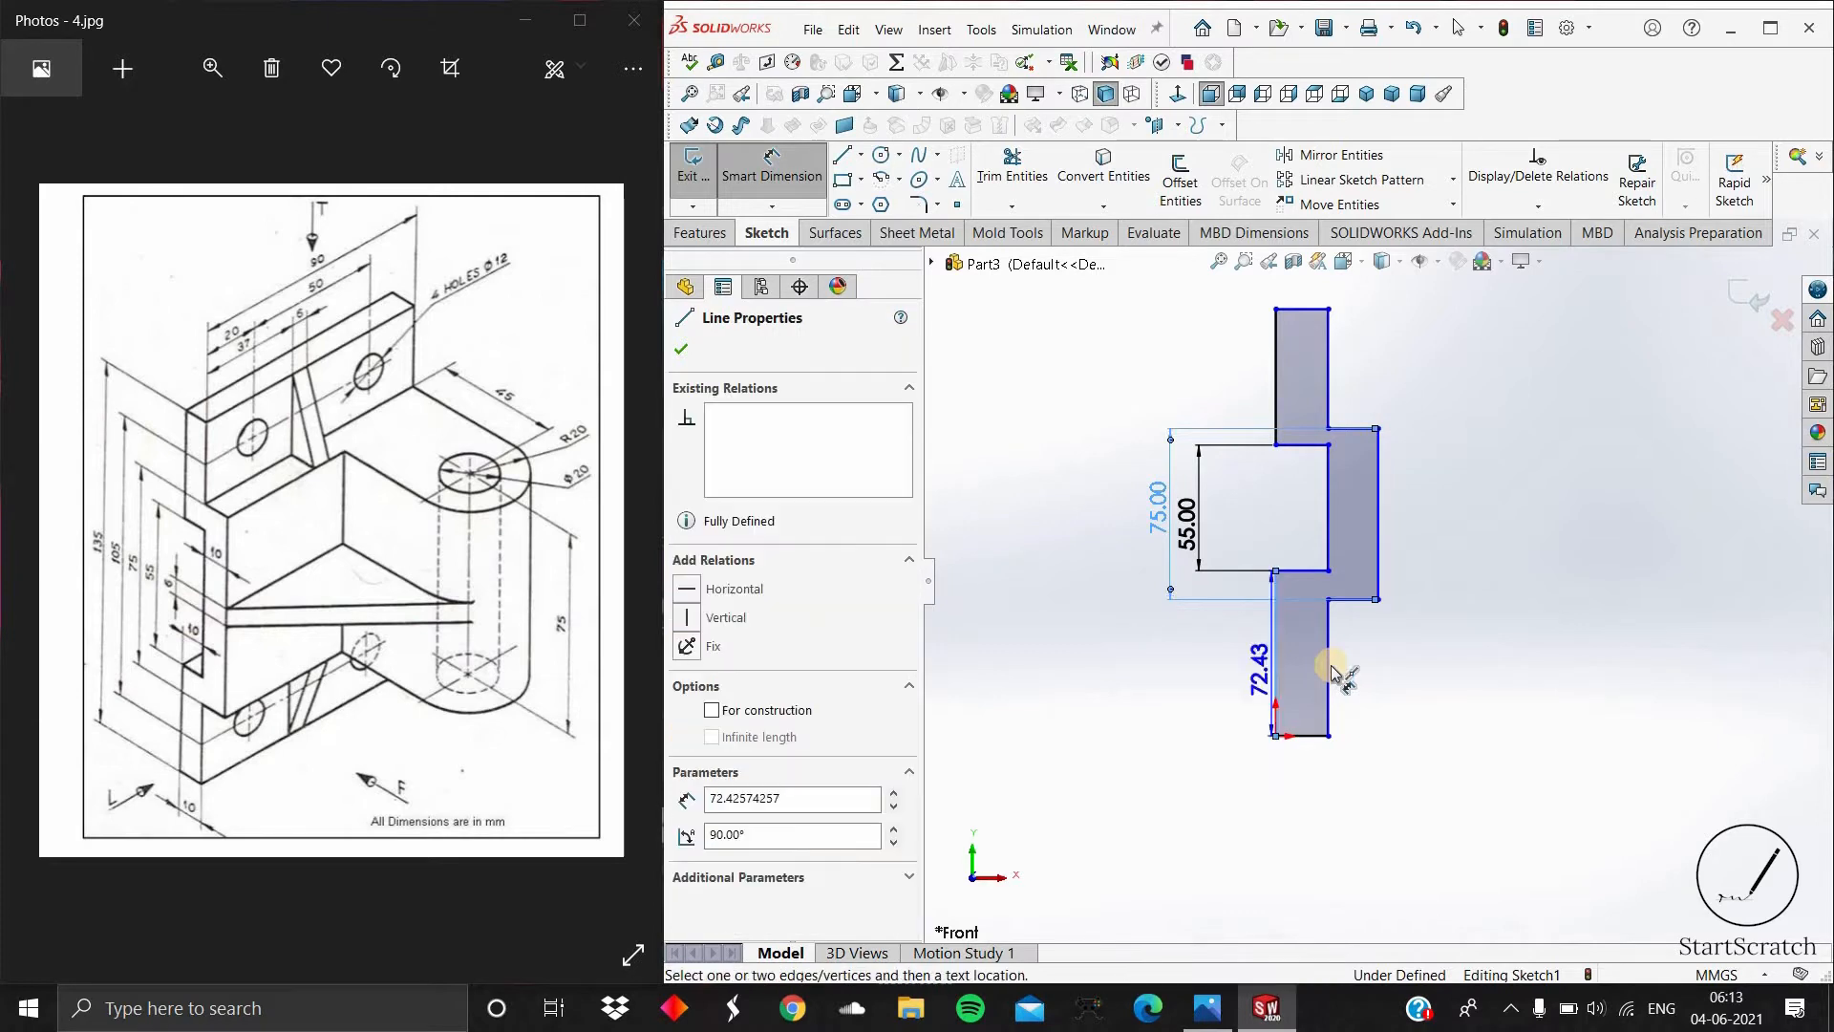
click(1314, 793)
text(10)
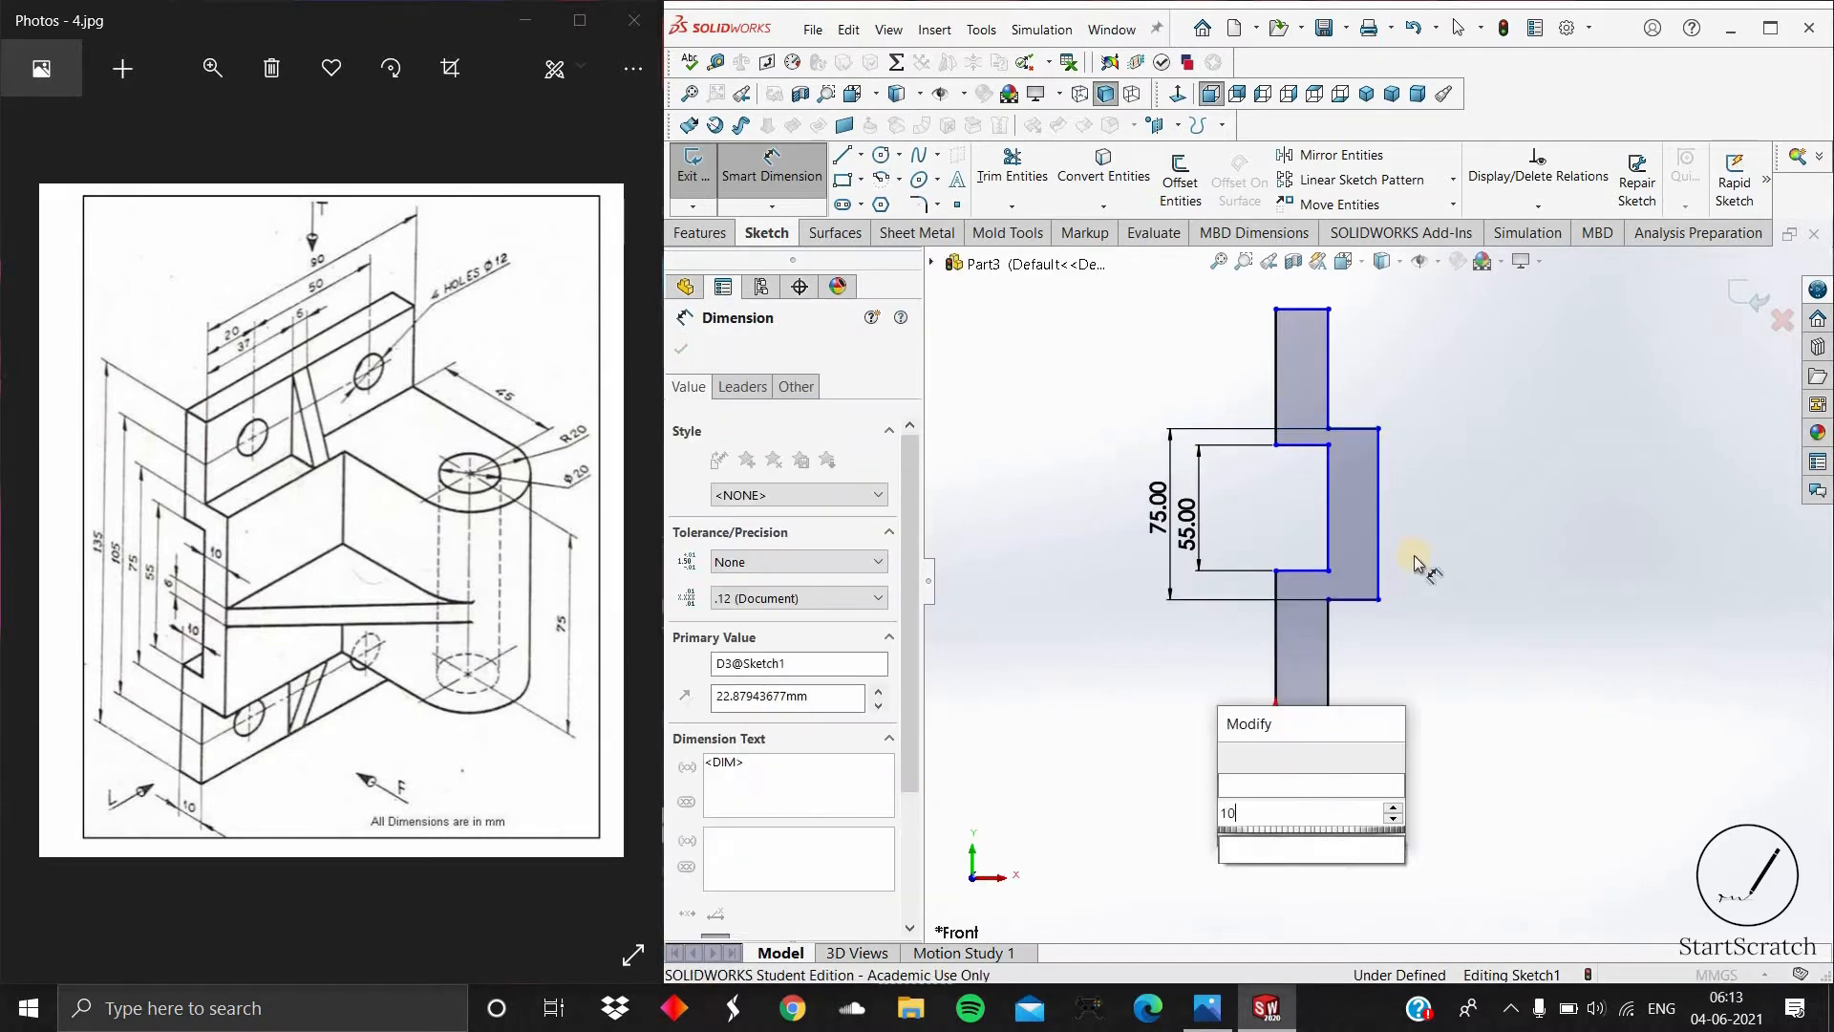
key(Return)
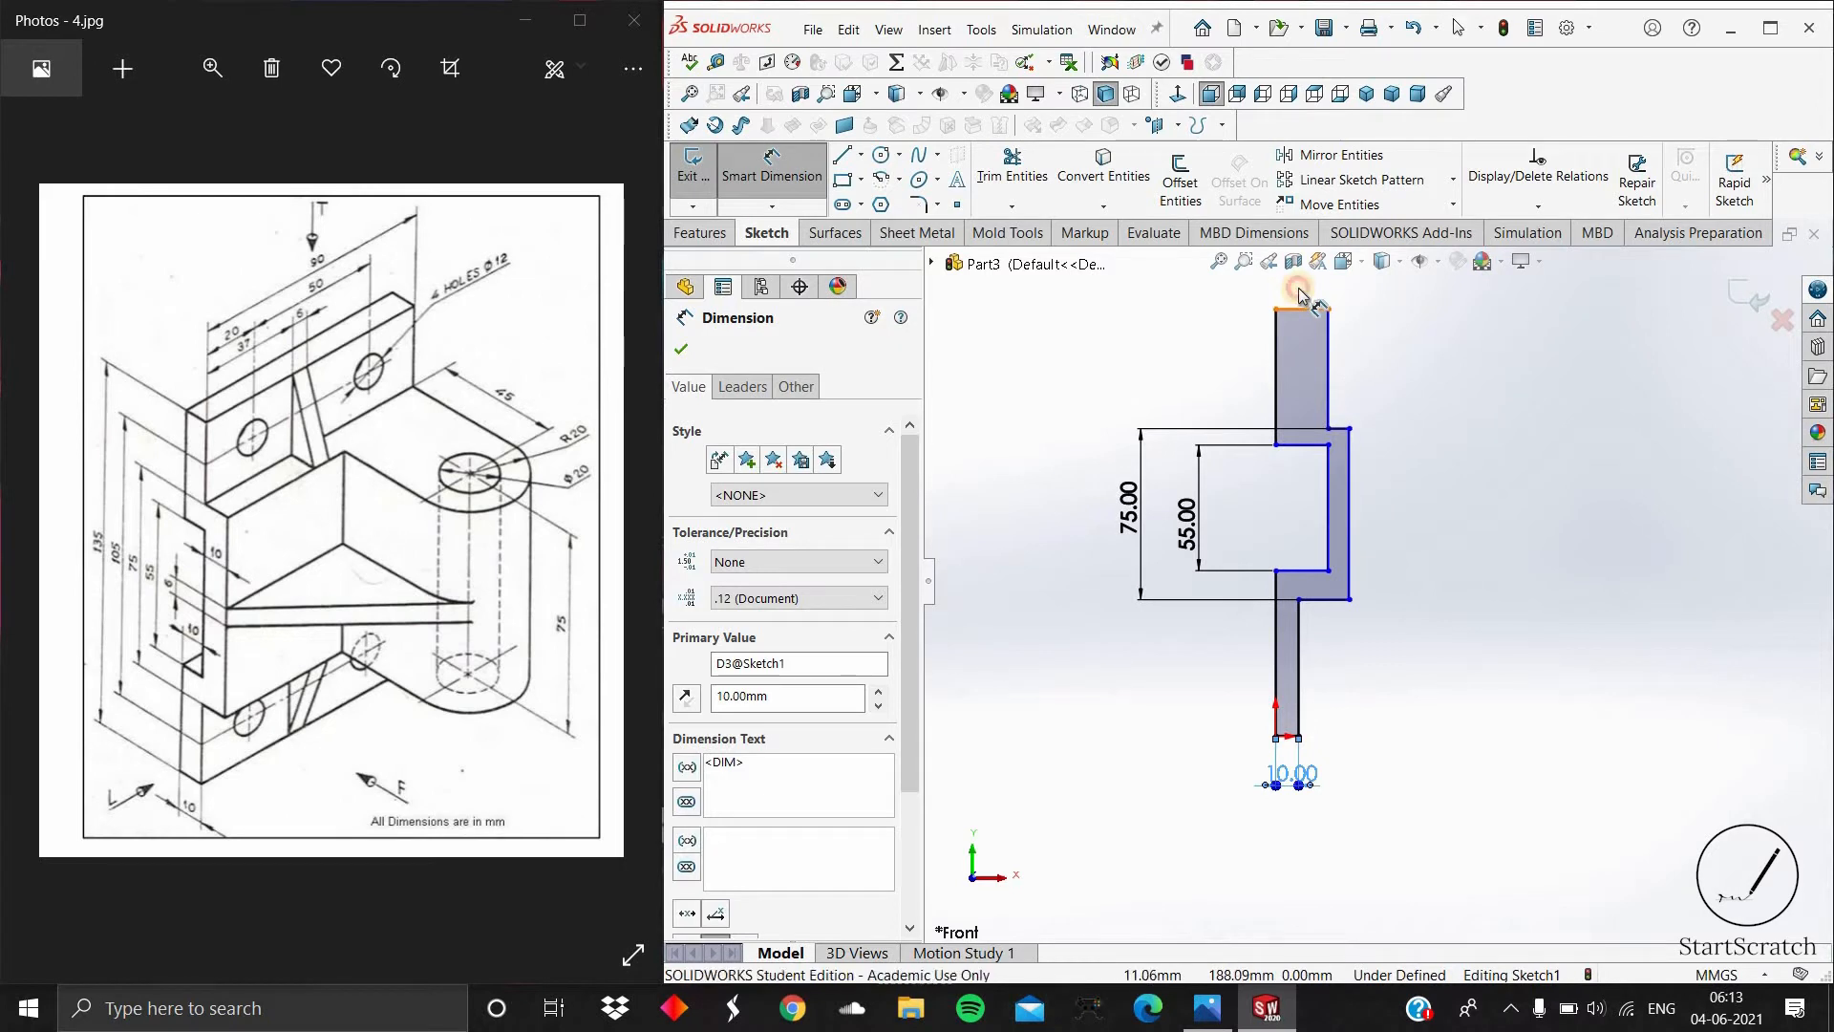
Step: Dimension the top edge of the upper flange as 10 mm wide
click(1299, 304)
click(1300, 289)
text(10)
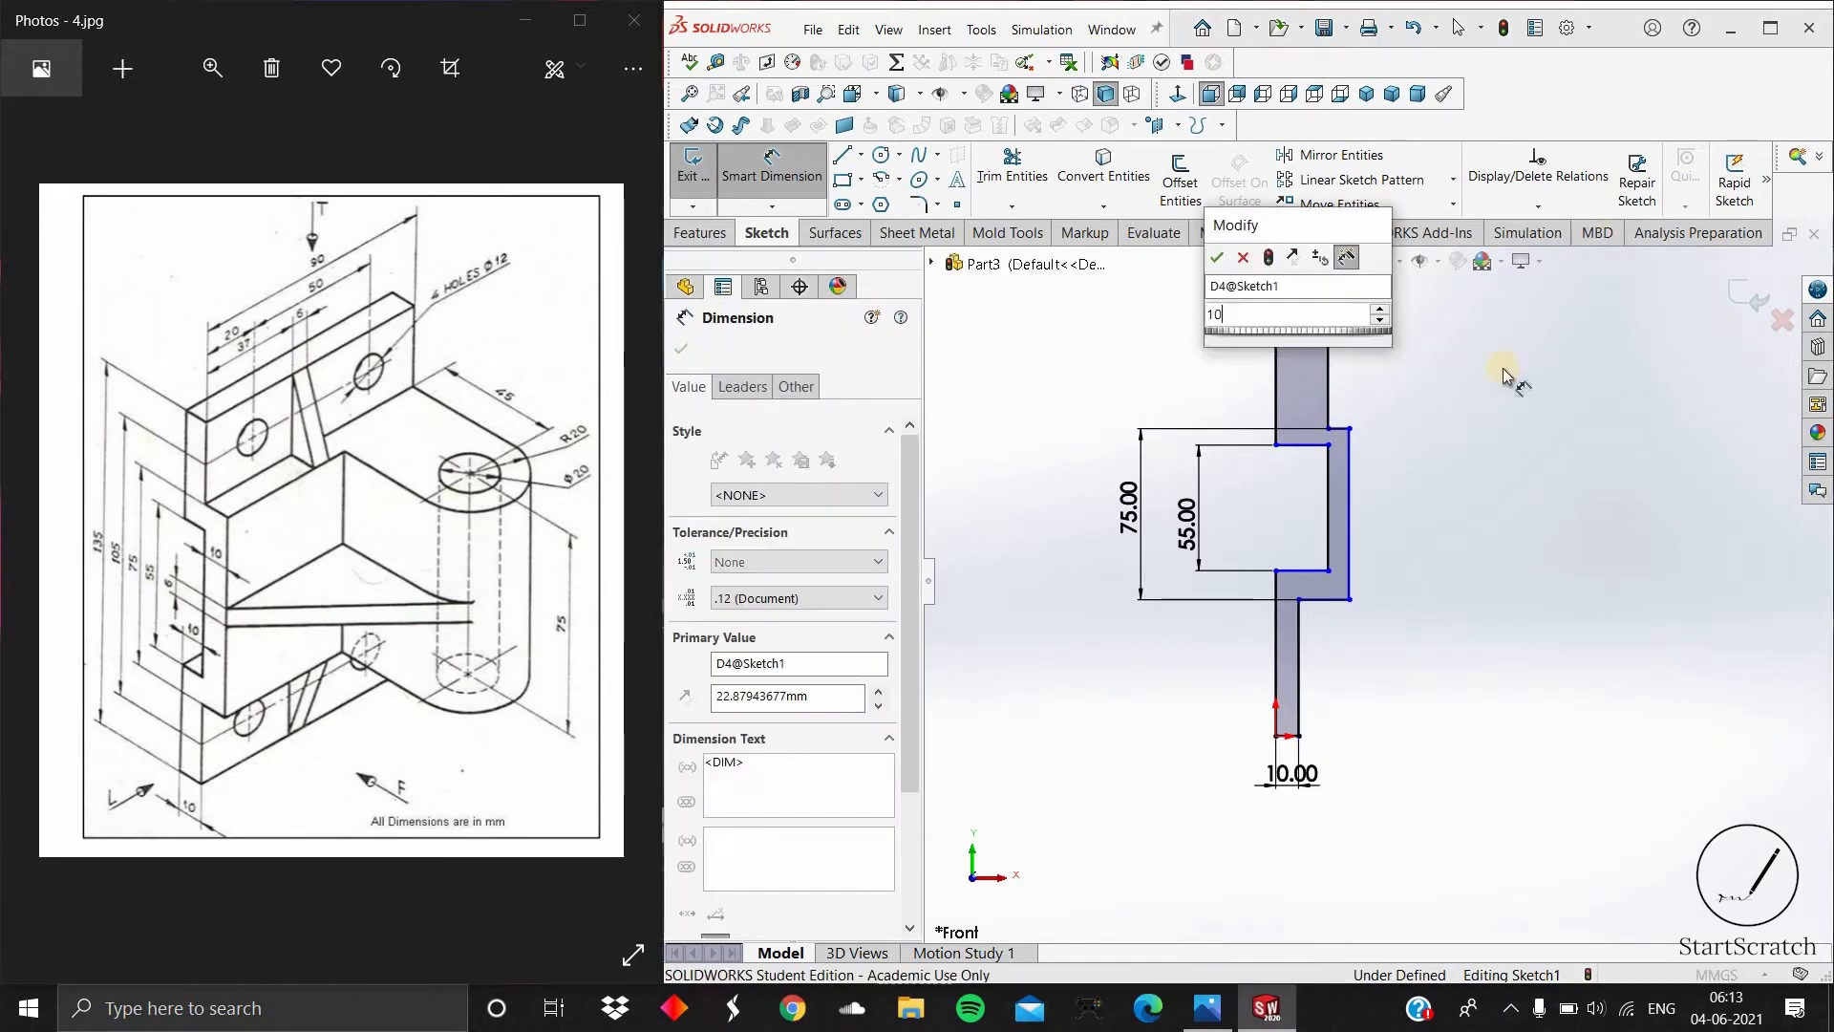
key(Return)
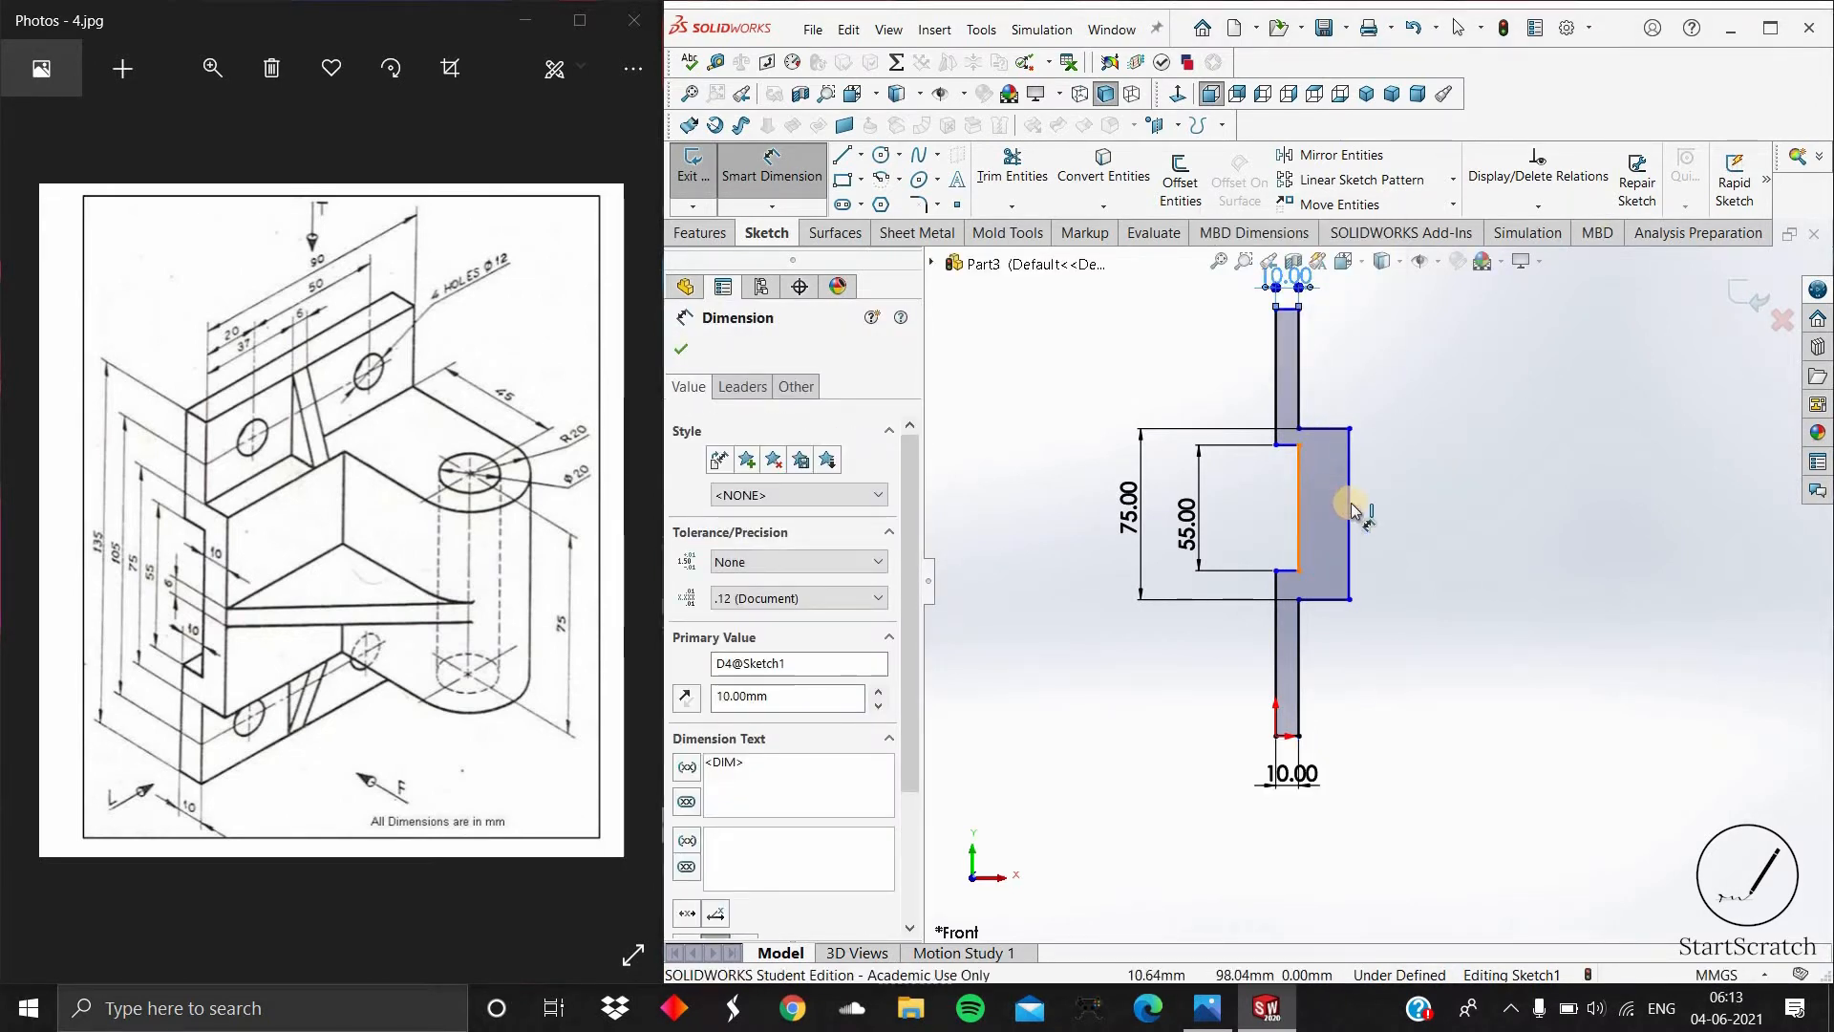
Step: Dimension the distance between the notch's inner edge and the block's outer edge as 10 mm
click(1350, 509)
click(1321, 509)
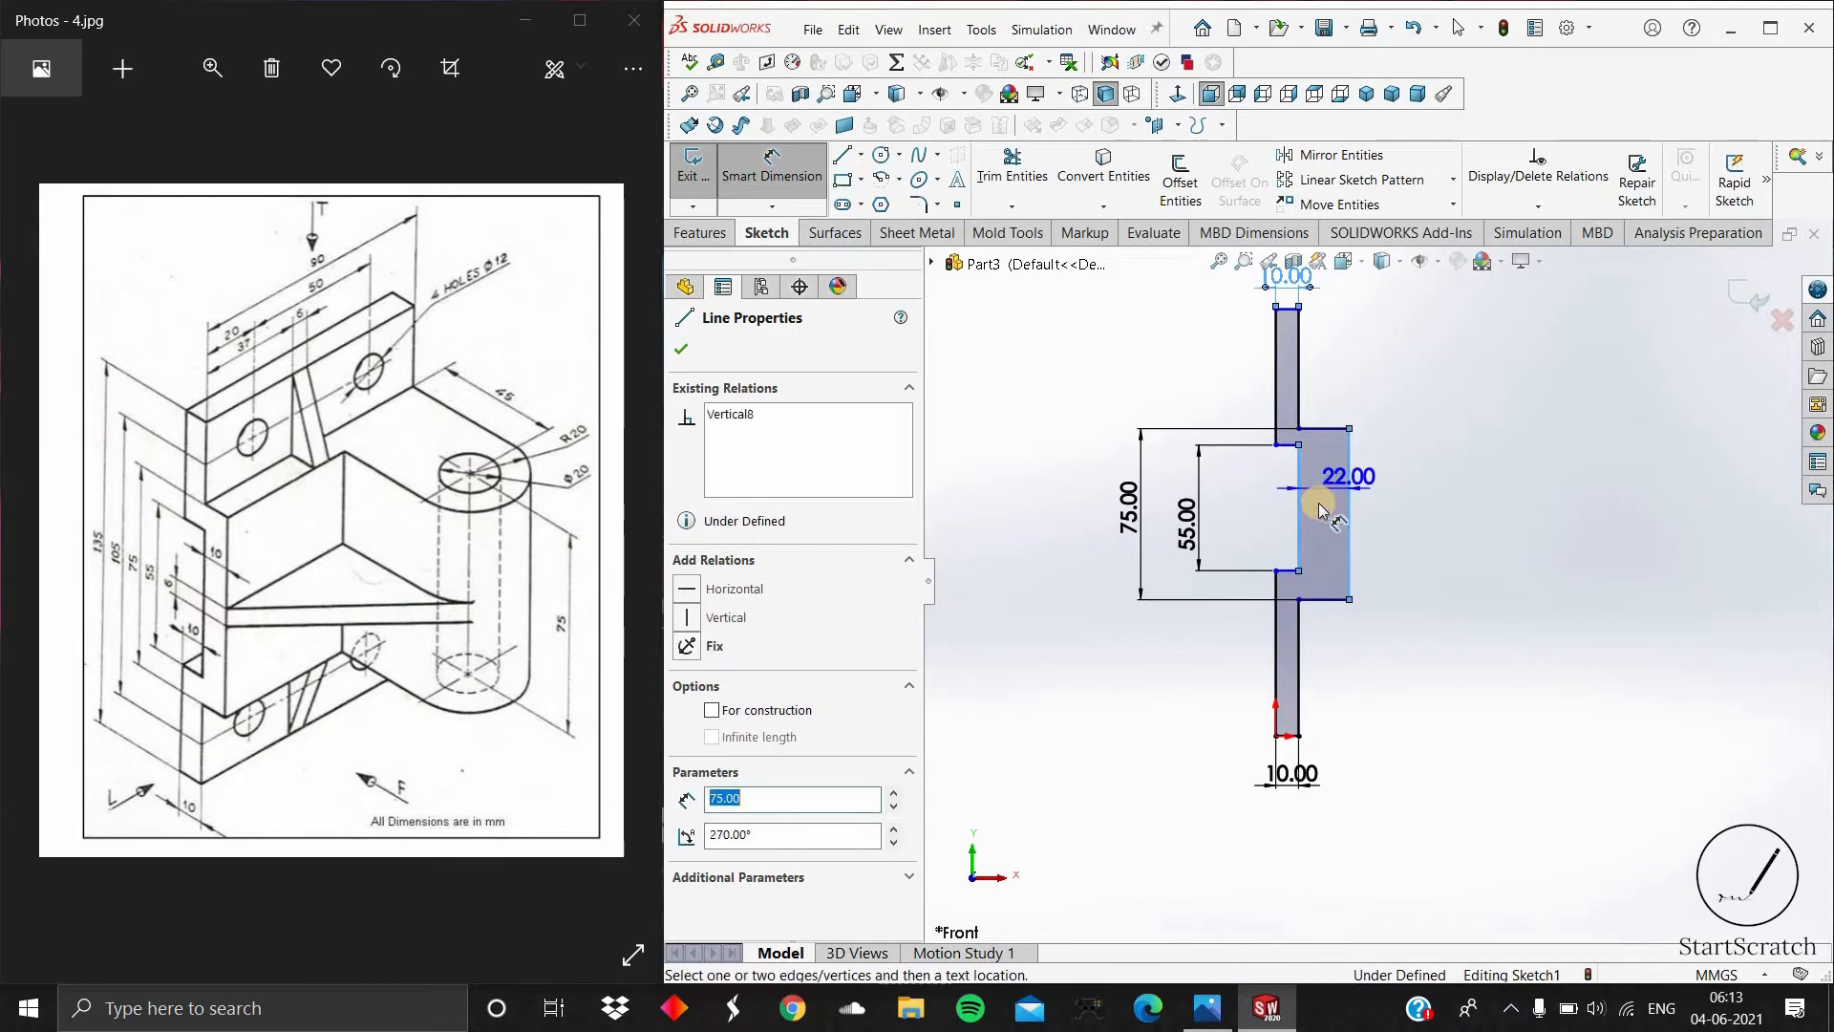
click(1318, 502)
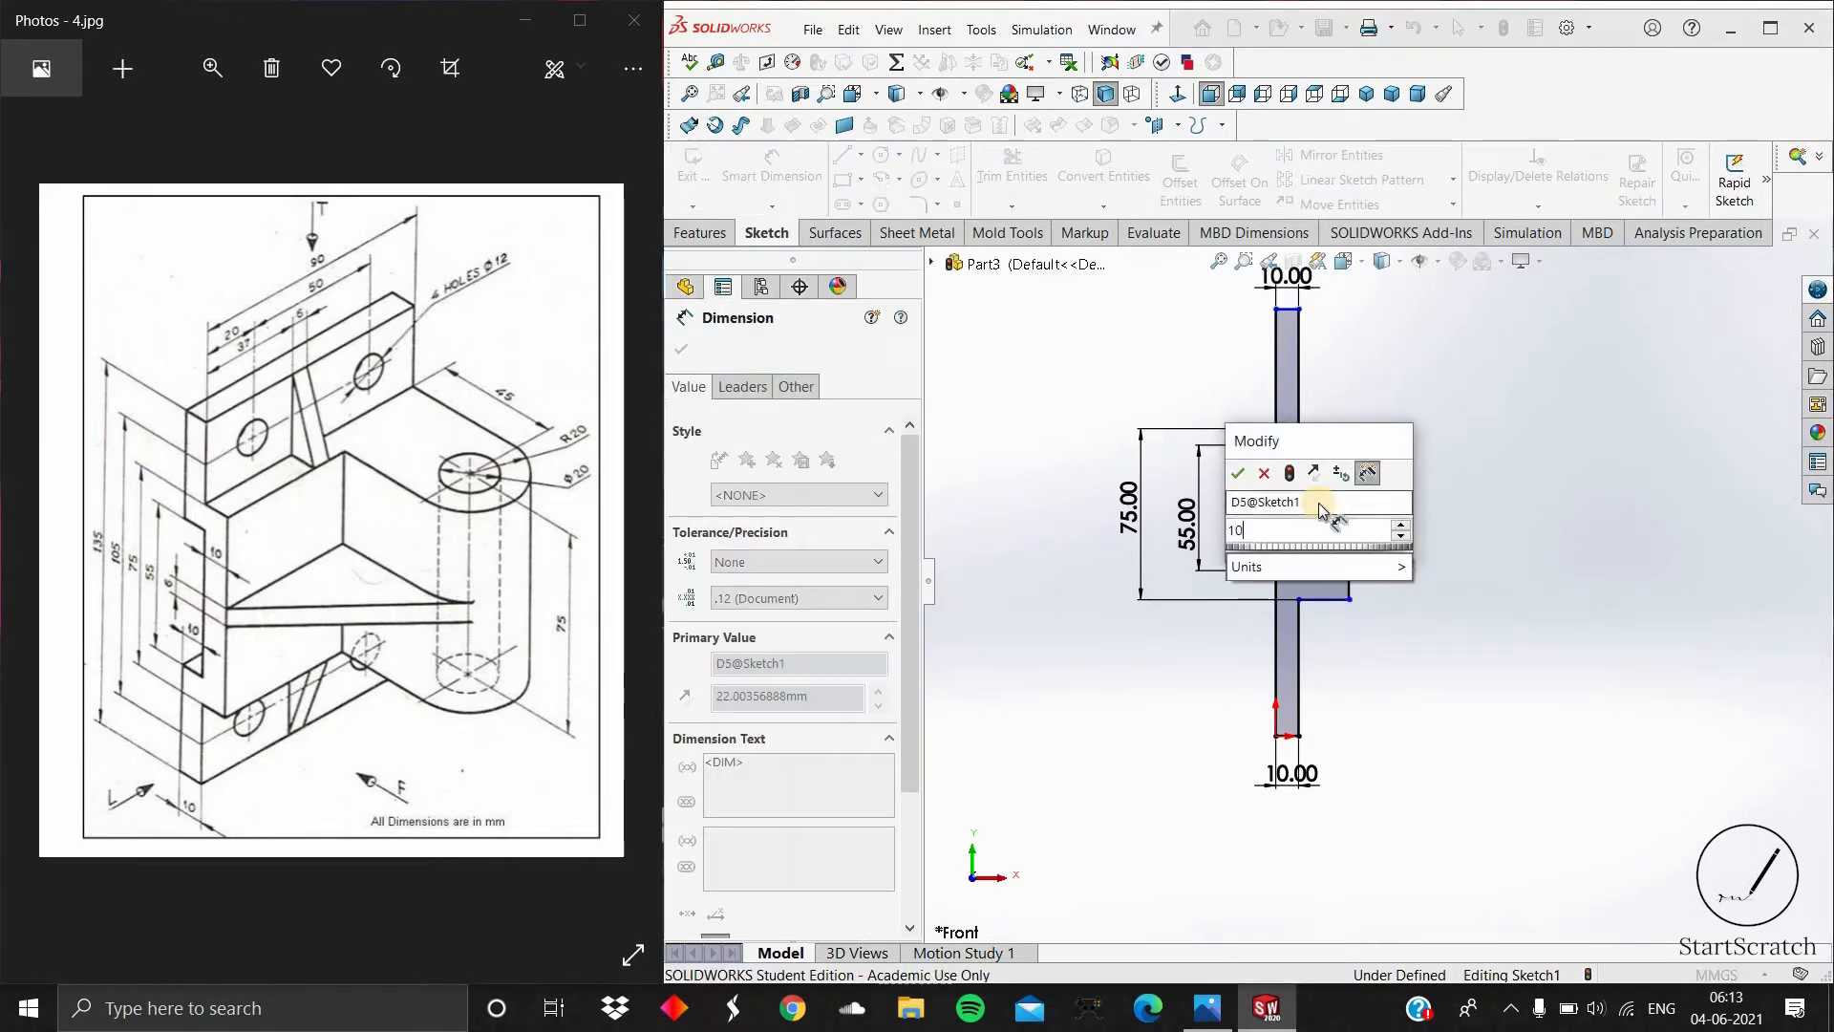
text(10)
key(Return)
scroll(1352, 459, down, 2)
scroll(1354, 406, up, 2)
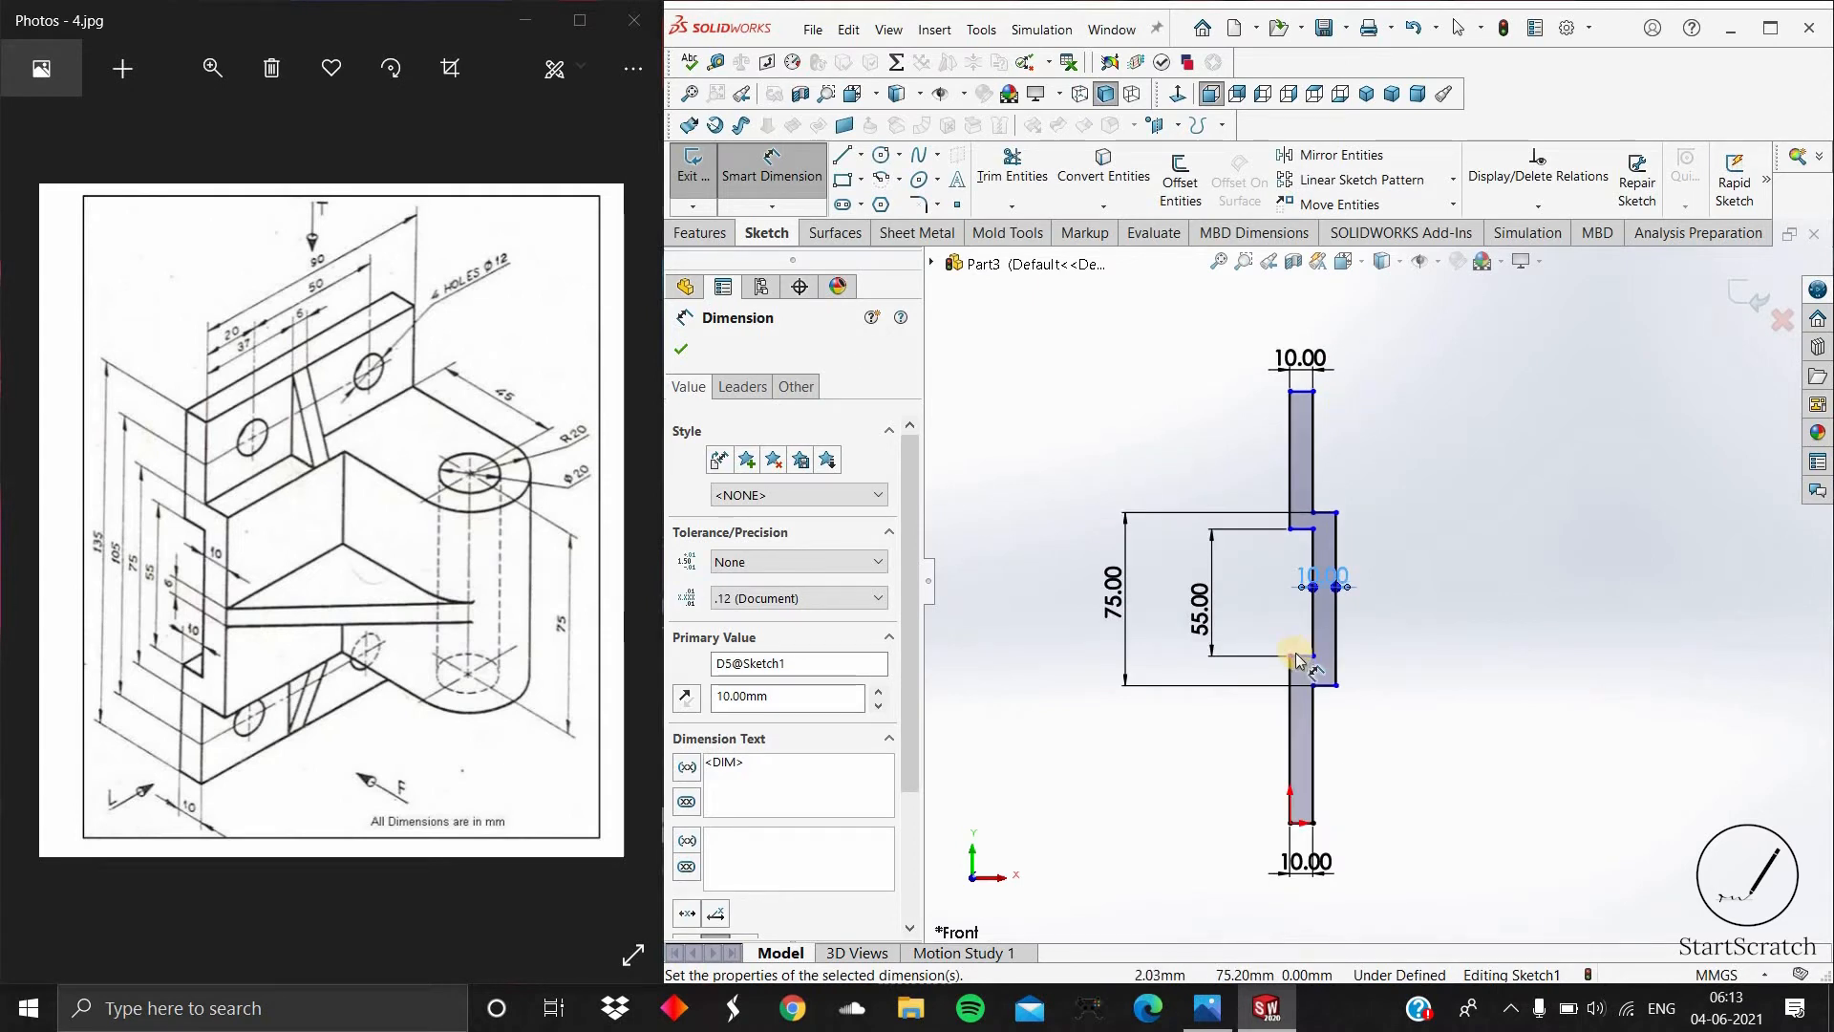
scroll(1296, 659, down, 1)
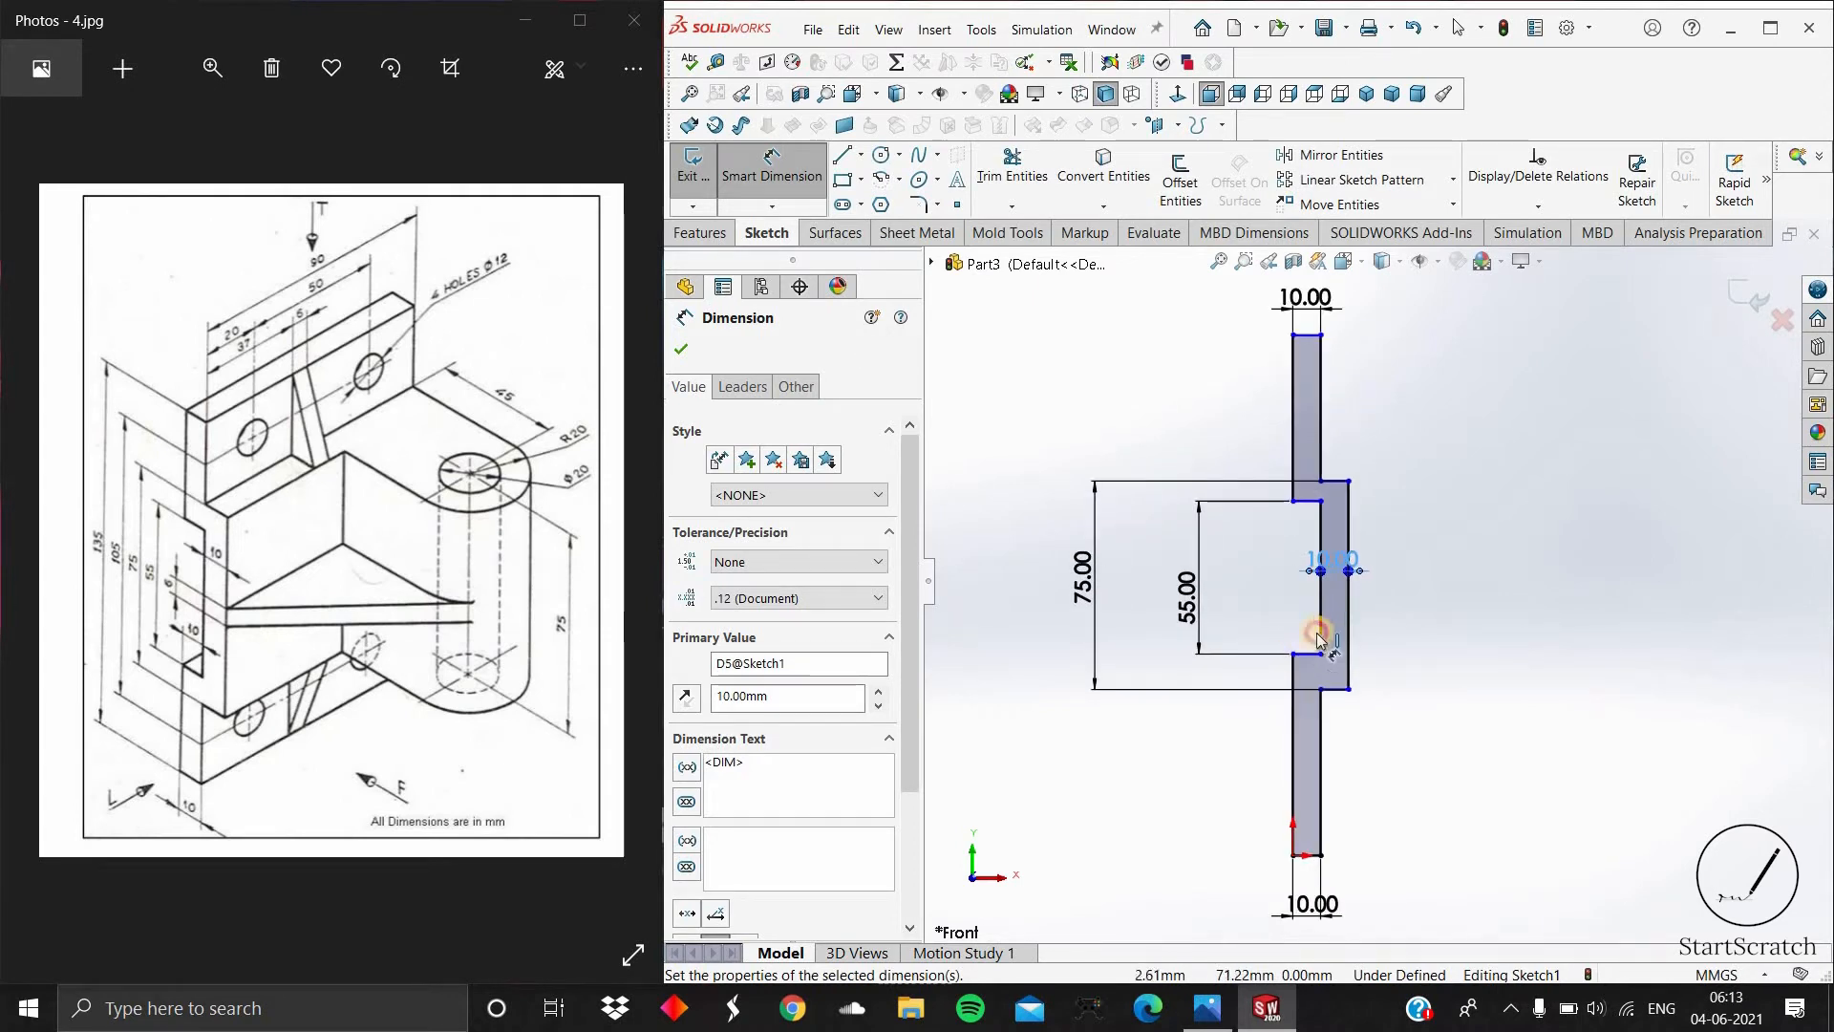
click(1307, 636)
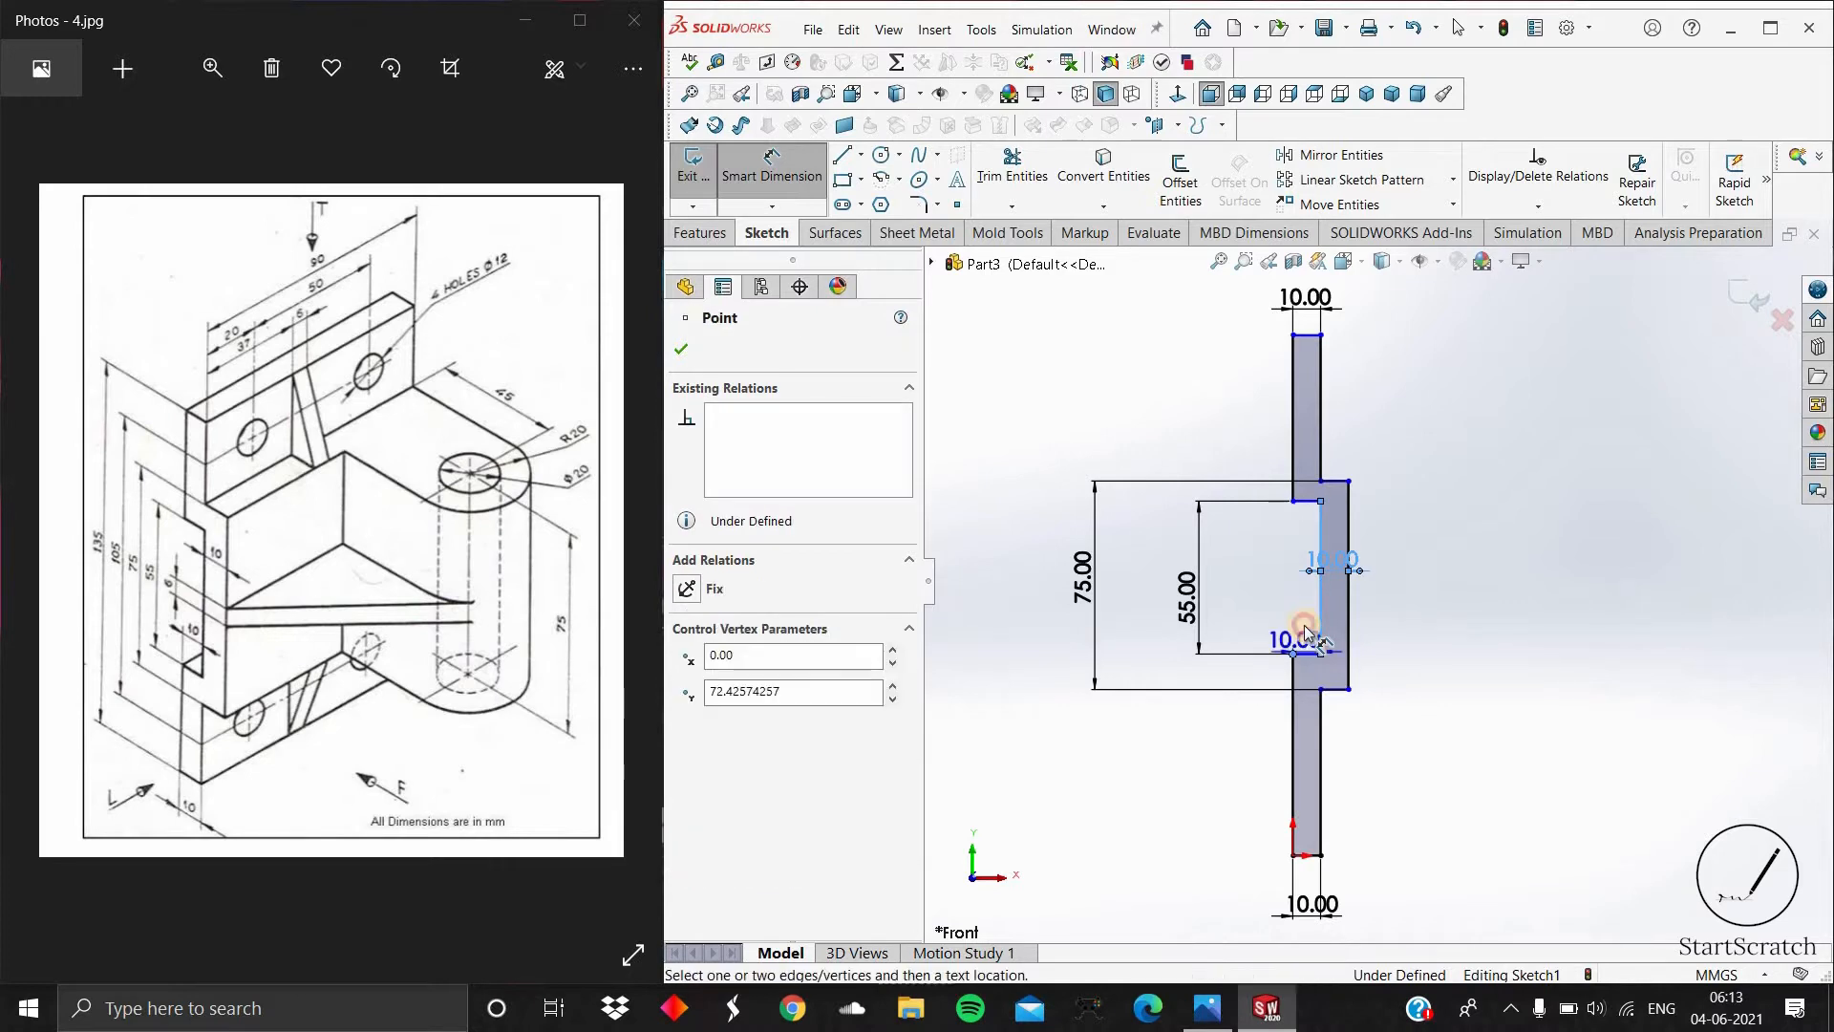
click(1305, 625)
click(1056, 532)
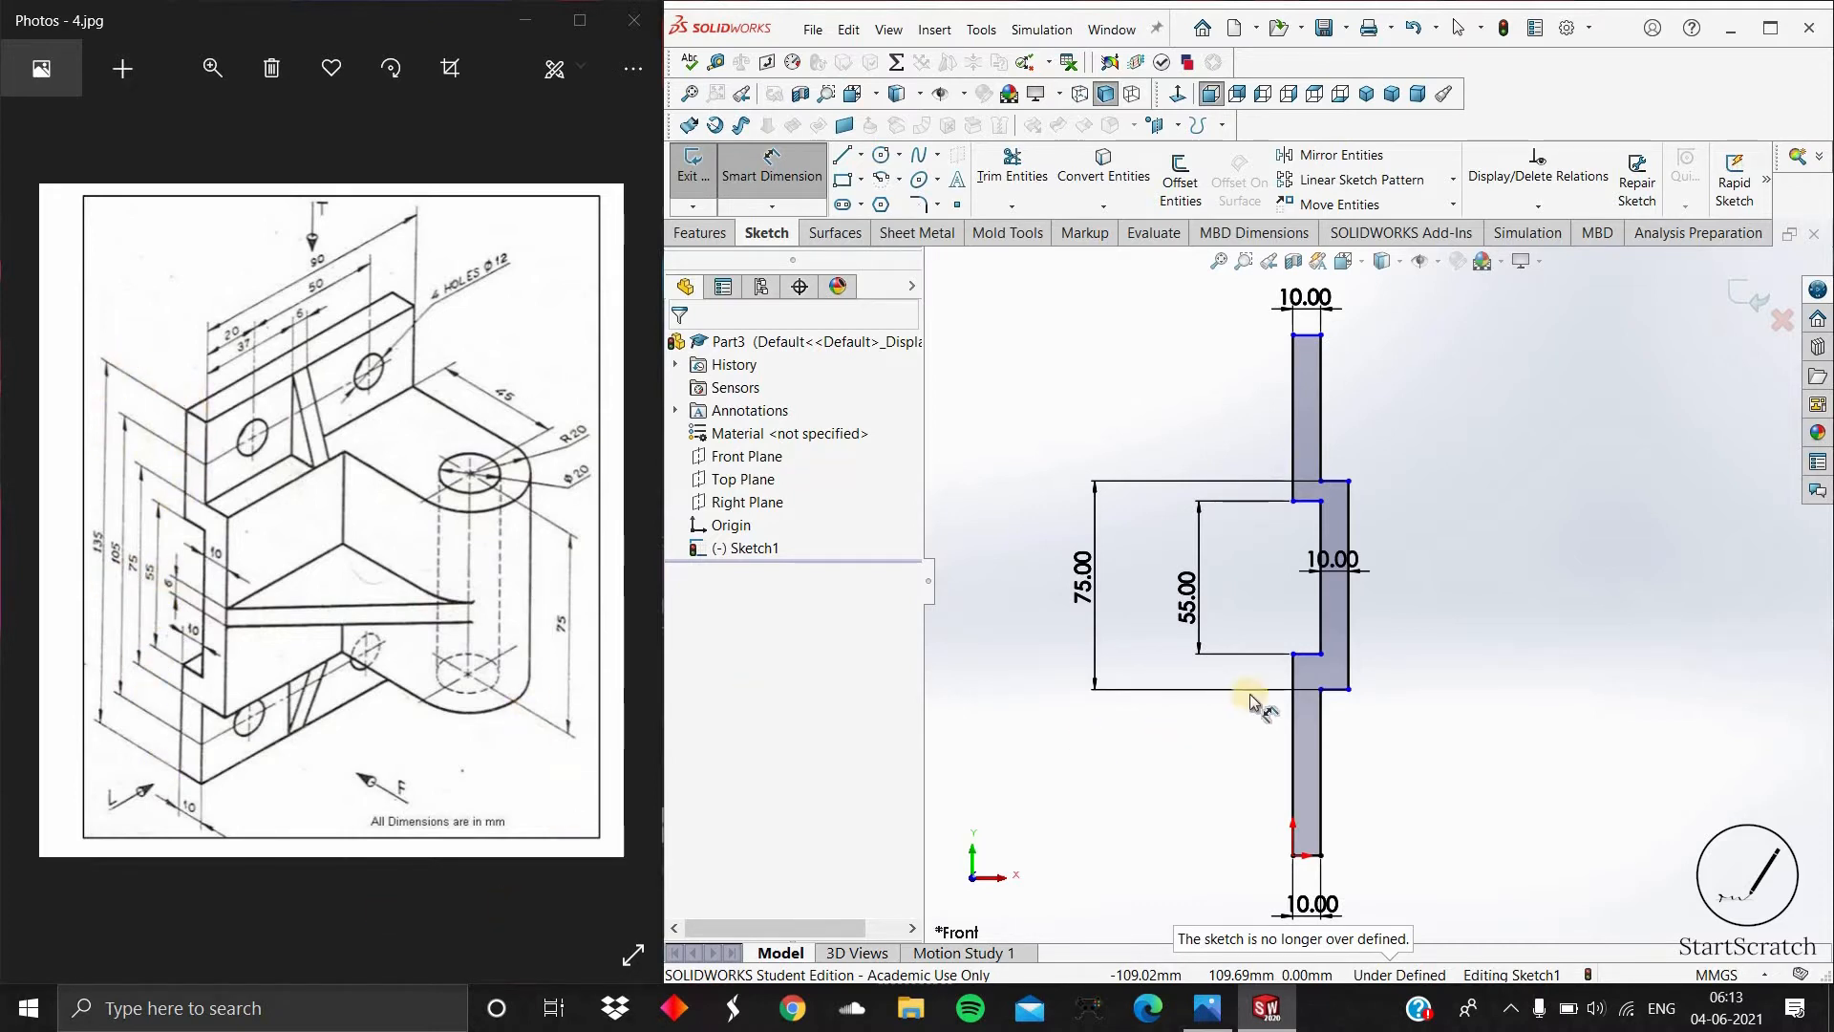
Step: Dimension the overall height of the profile between its base and top edges as 135 mm
click(1307, 855)
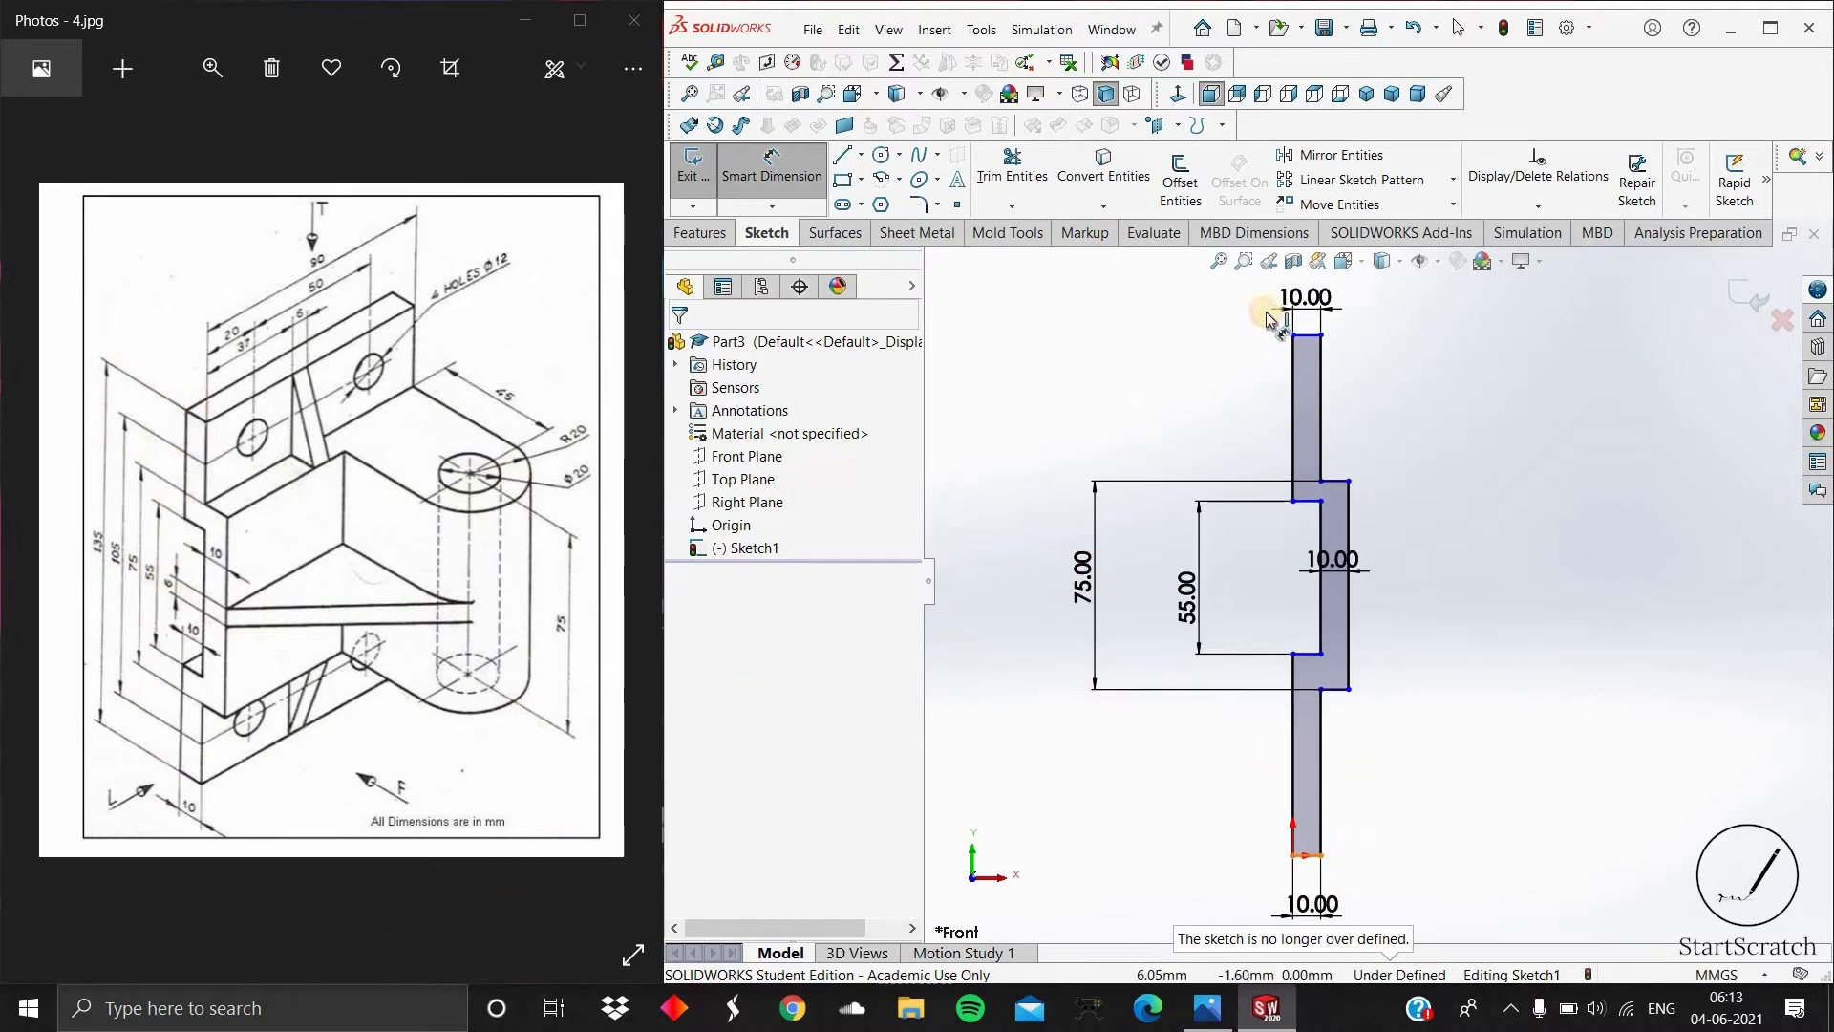
click(1307, 336)
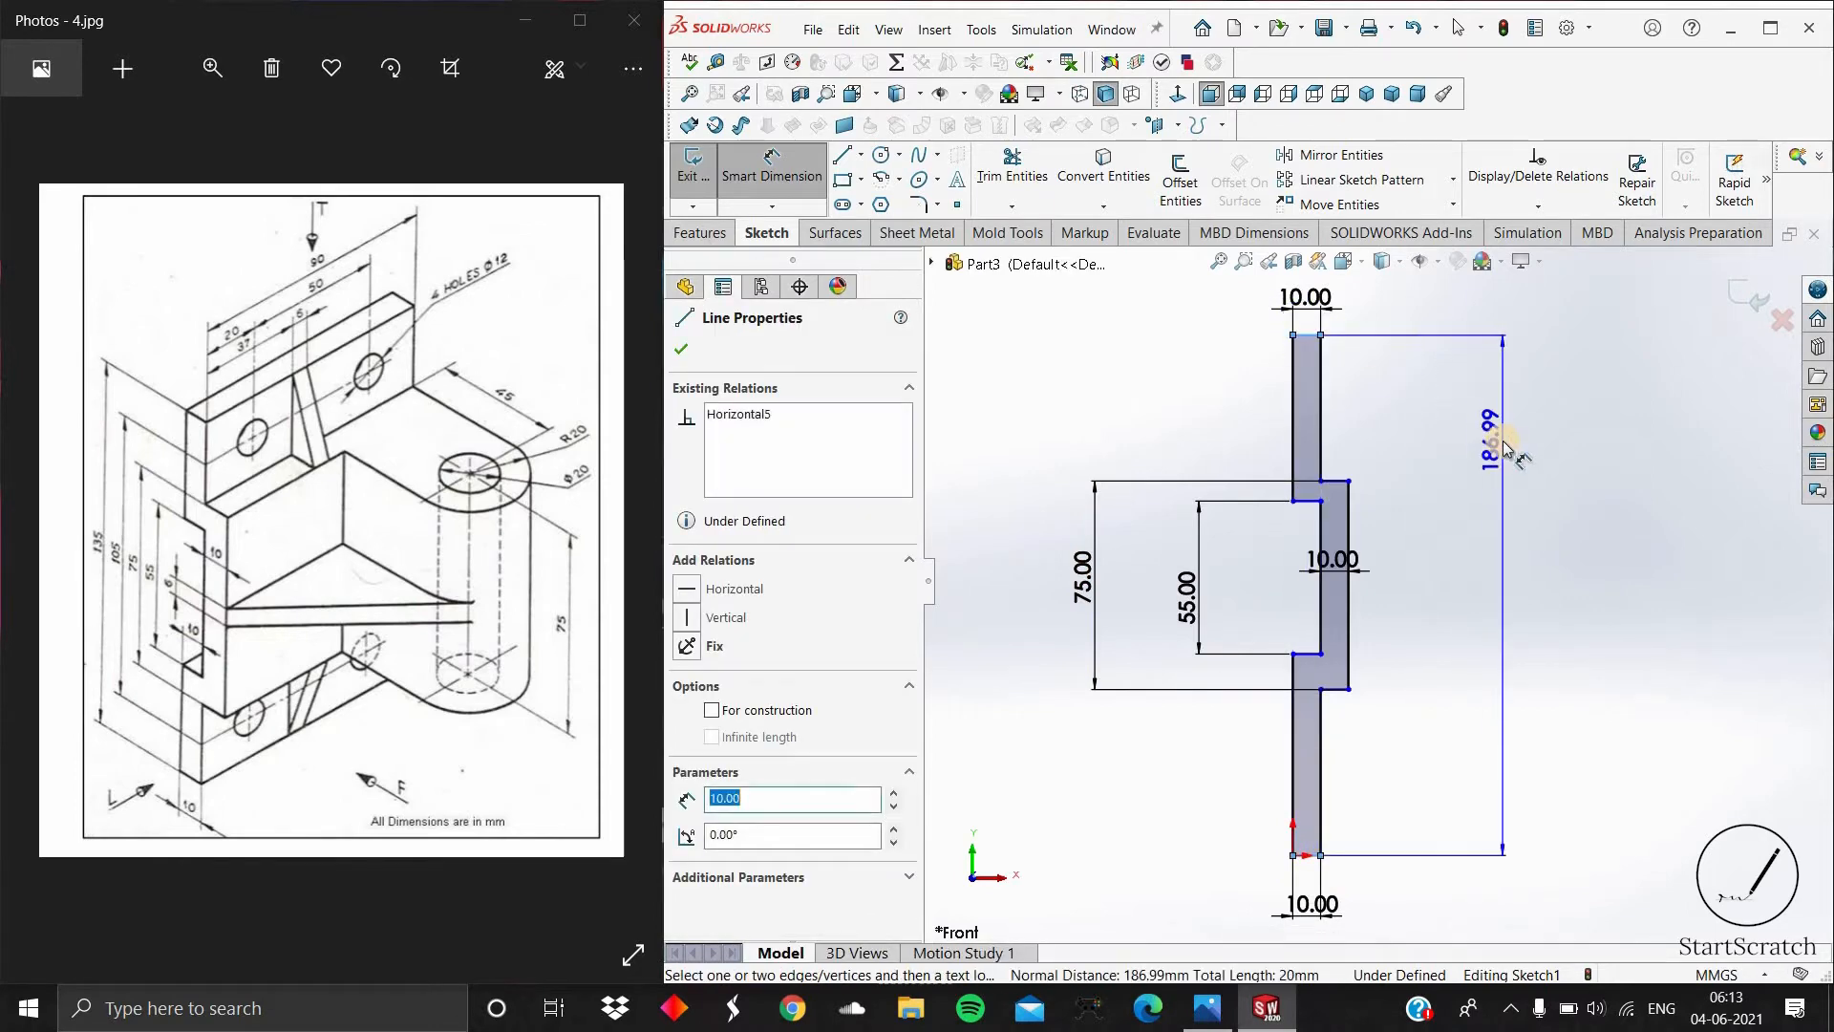
click(1503, 441)
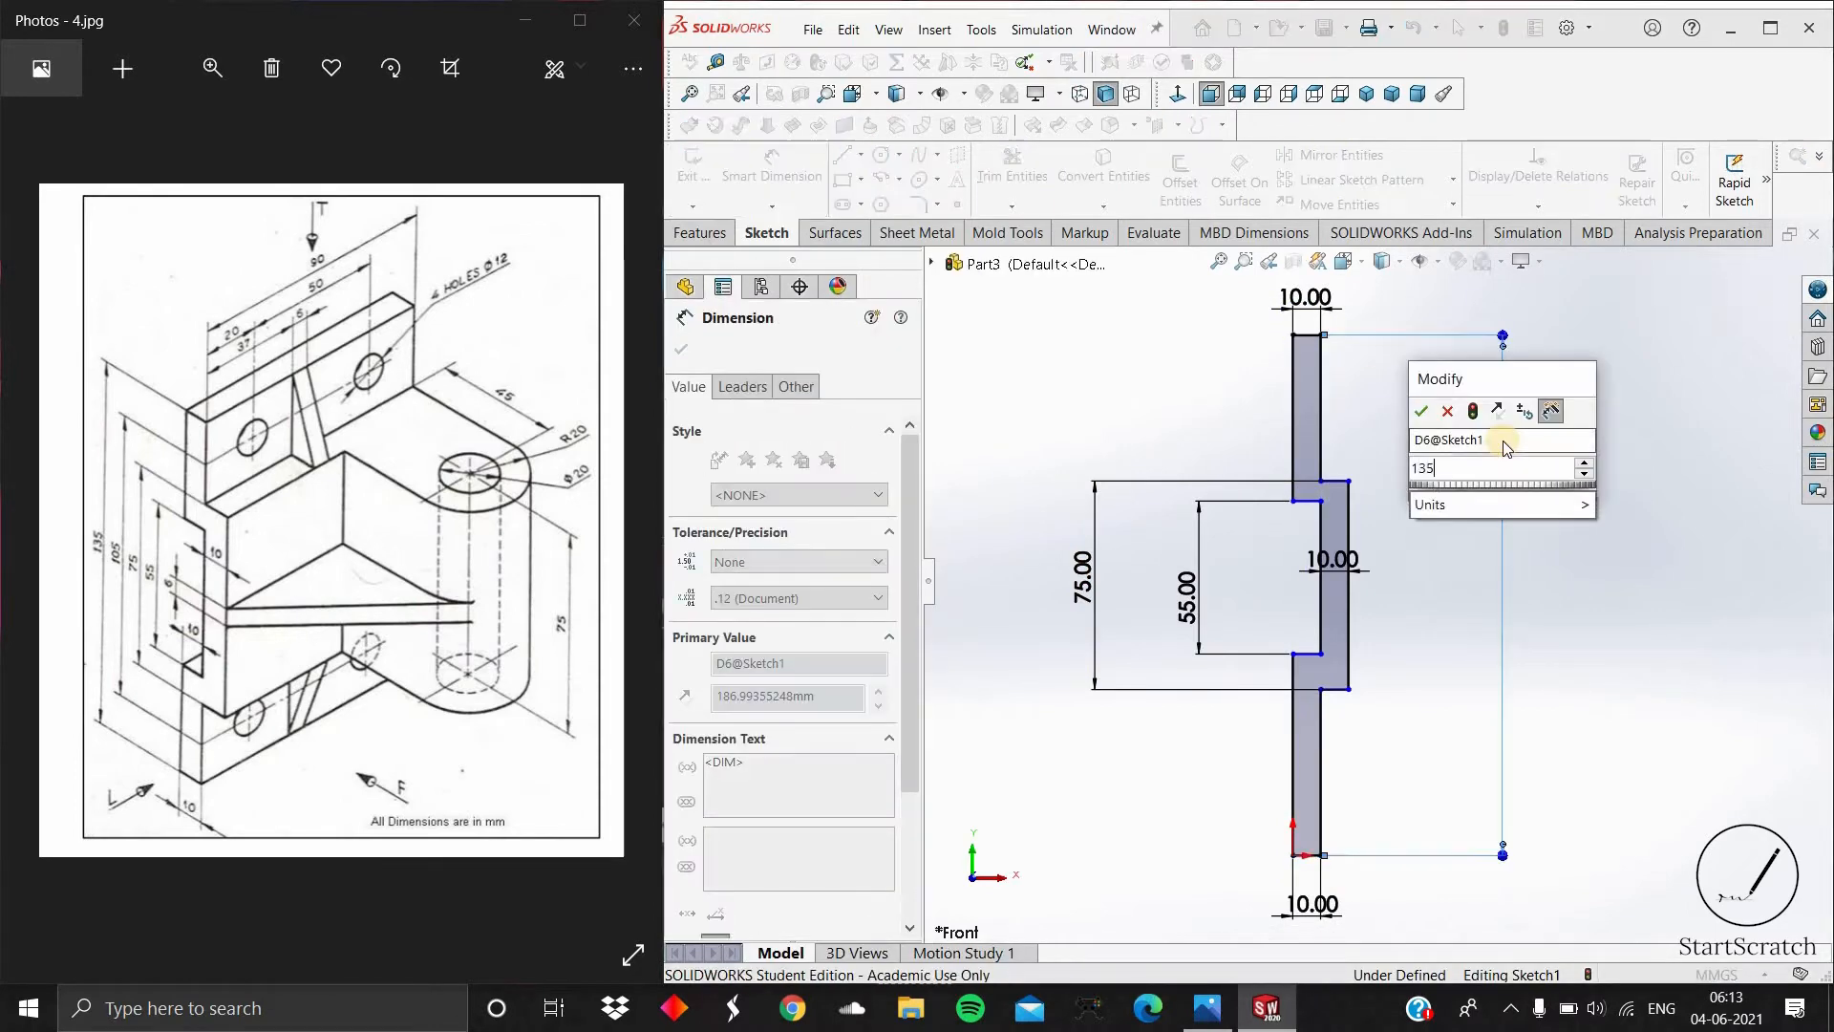
text(135)
key(Return)
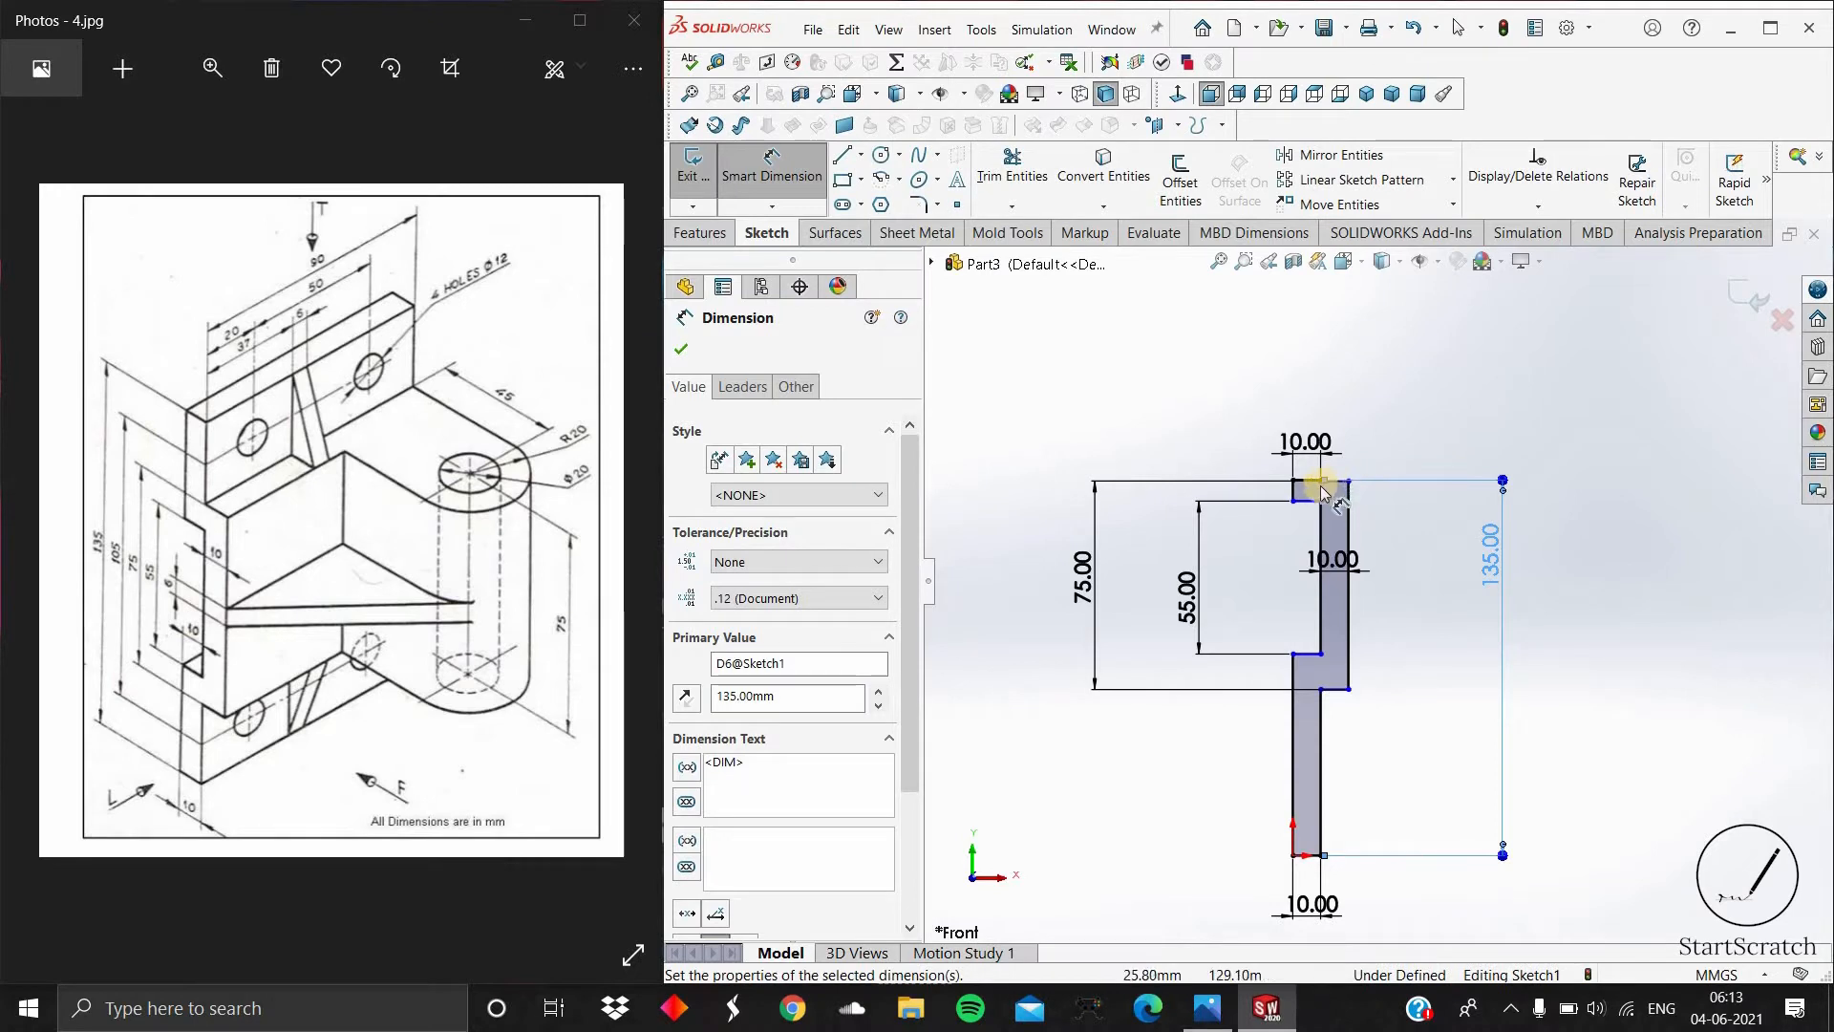
Step: Try dimensioning the lower flange's vertical edge on the notch side as 40 mm
scroll(1295, 516, down, 5)
scroll(1295, 516, down, 2)
scroll(1390, 546, up, 6)
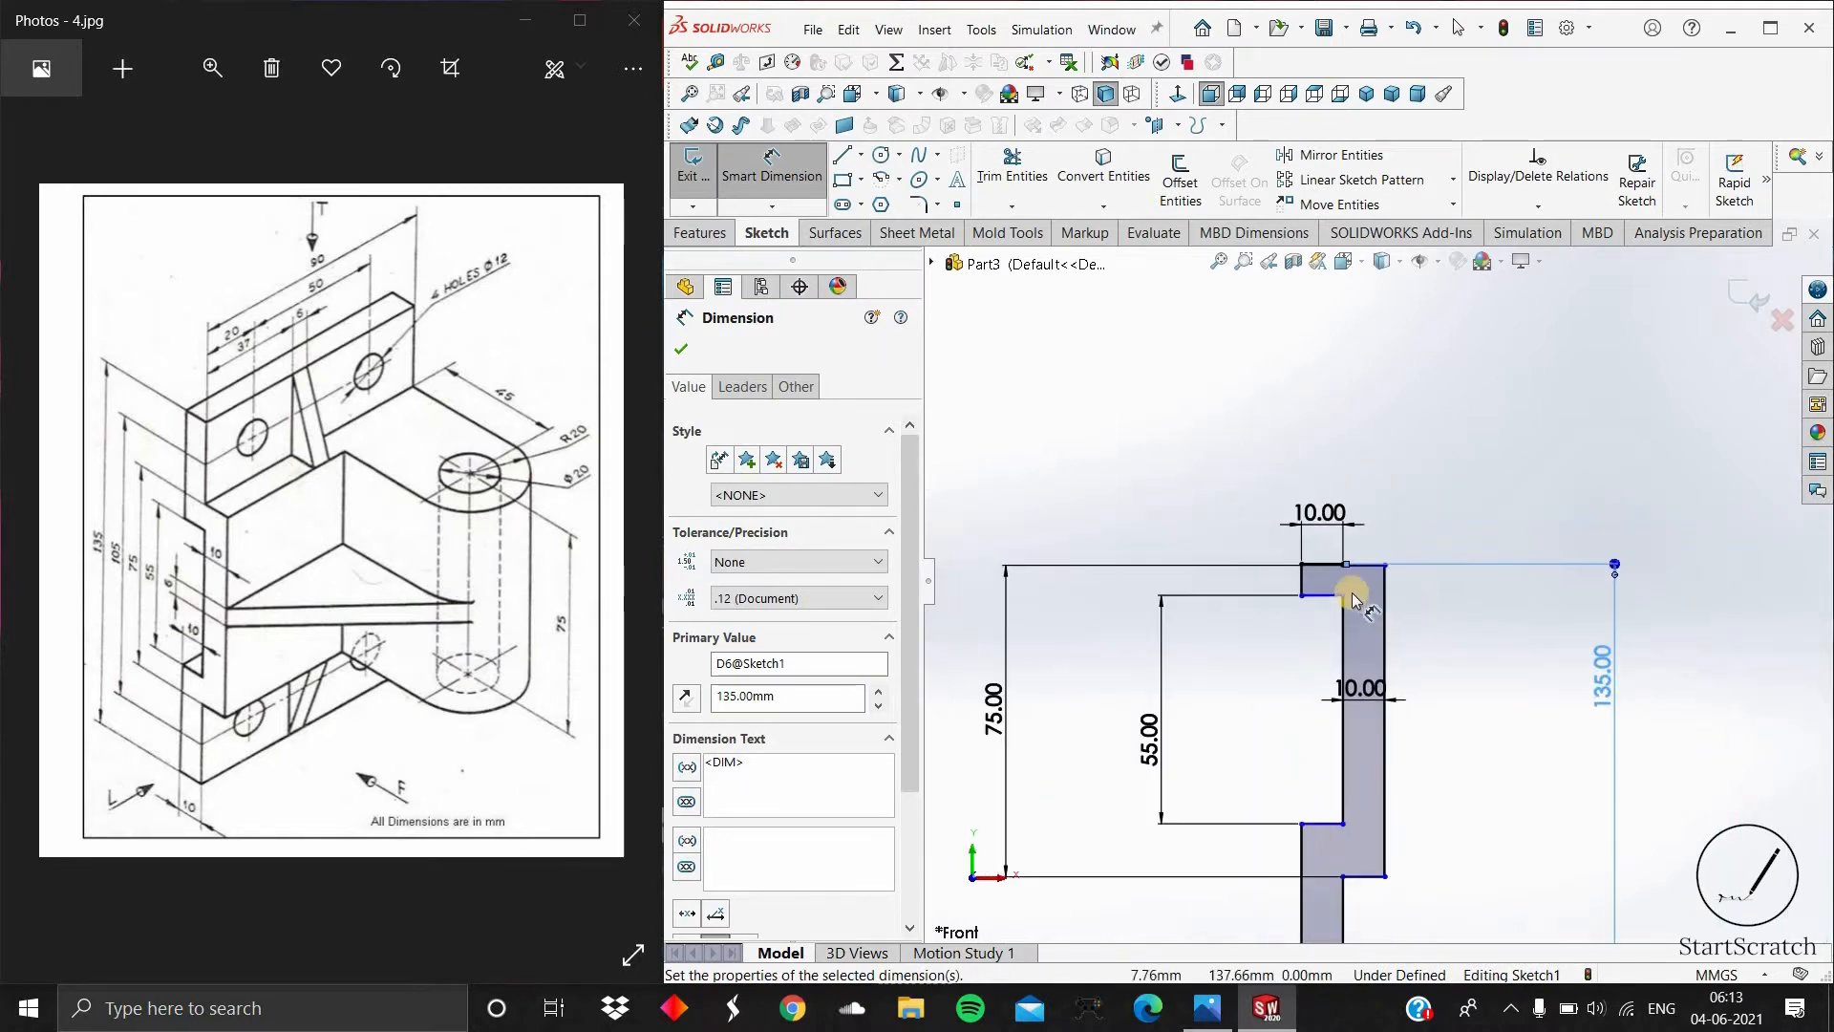
scroll(1357, 576, down, 2)
scroll(1404, 750, up, 3)
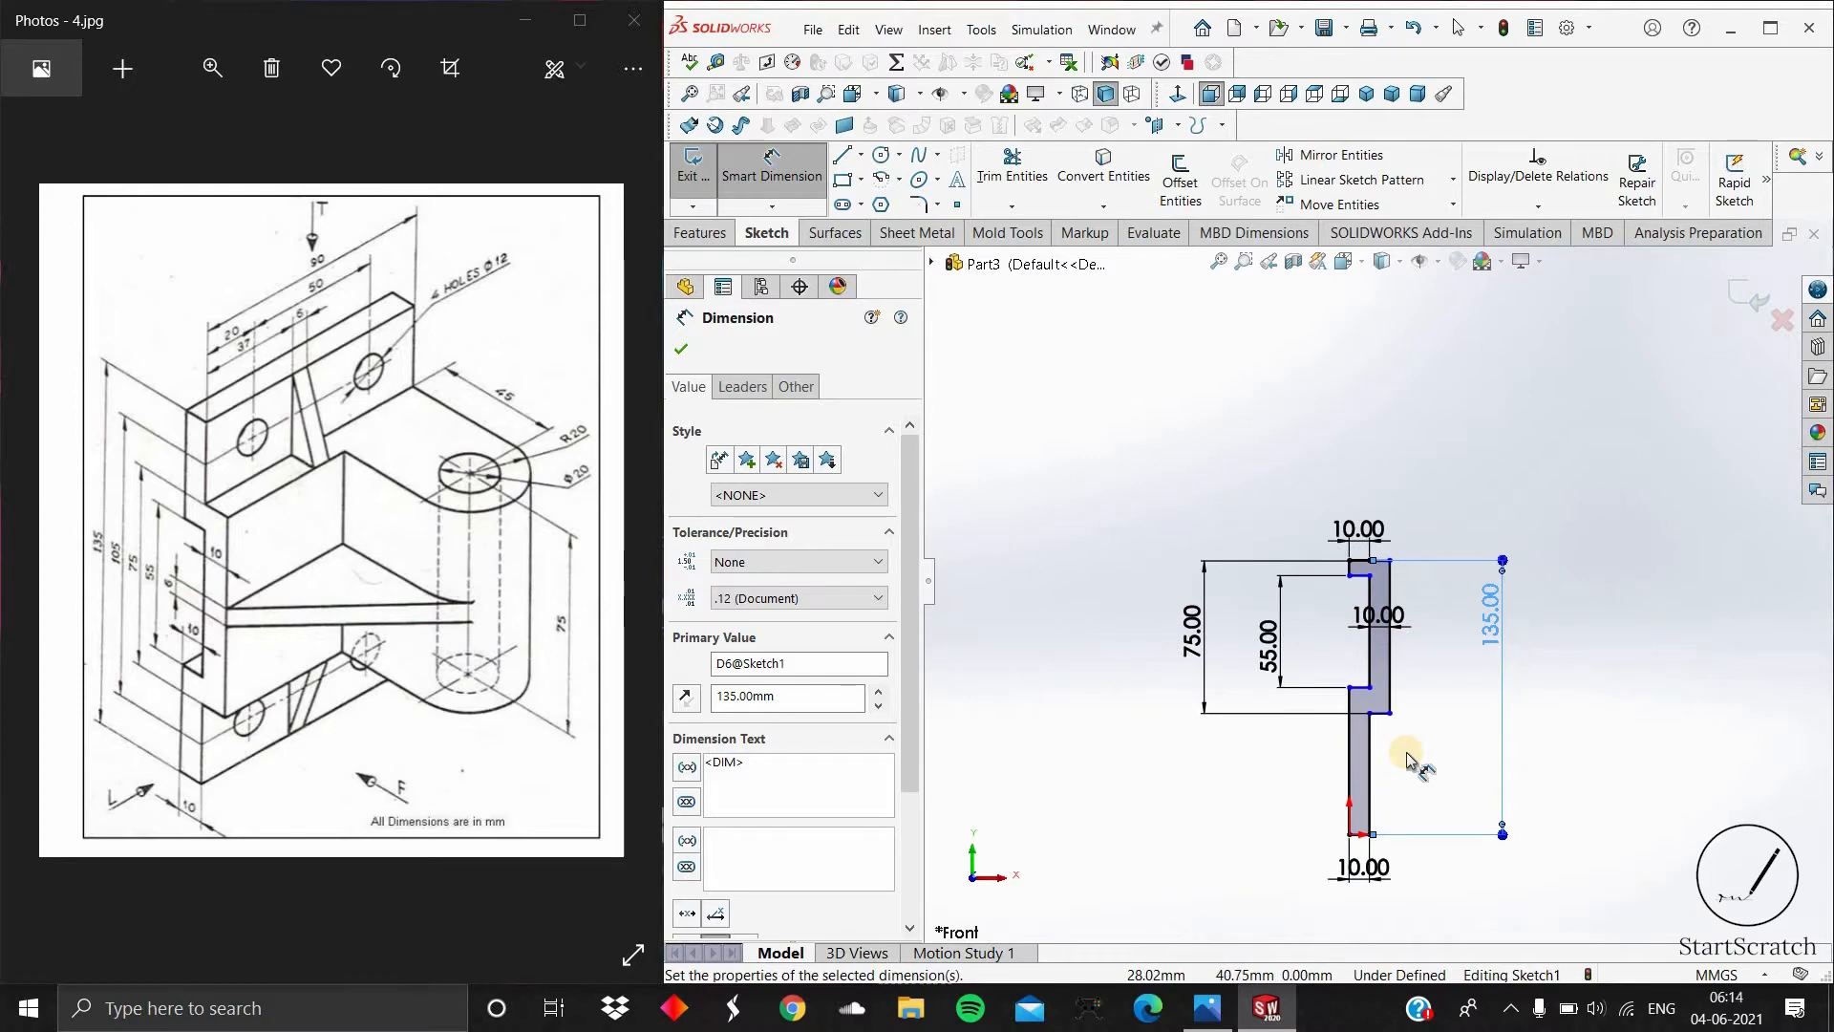
click(1348, 761)
click(1197, 764)
text(40)
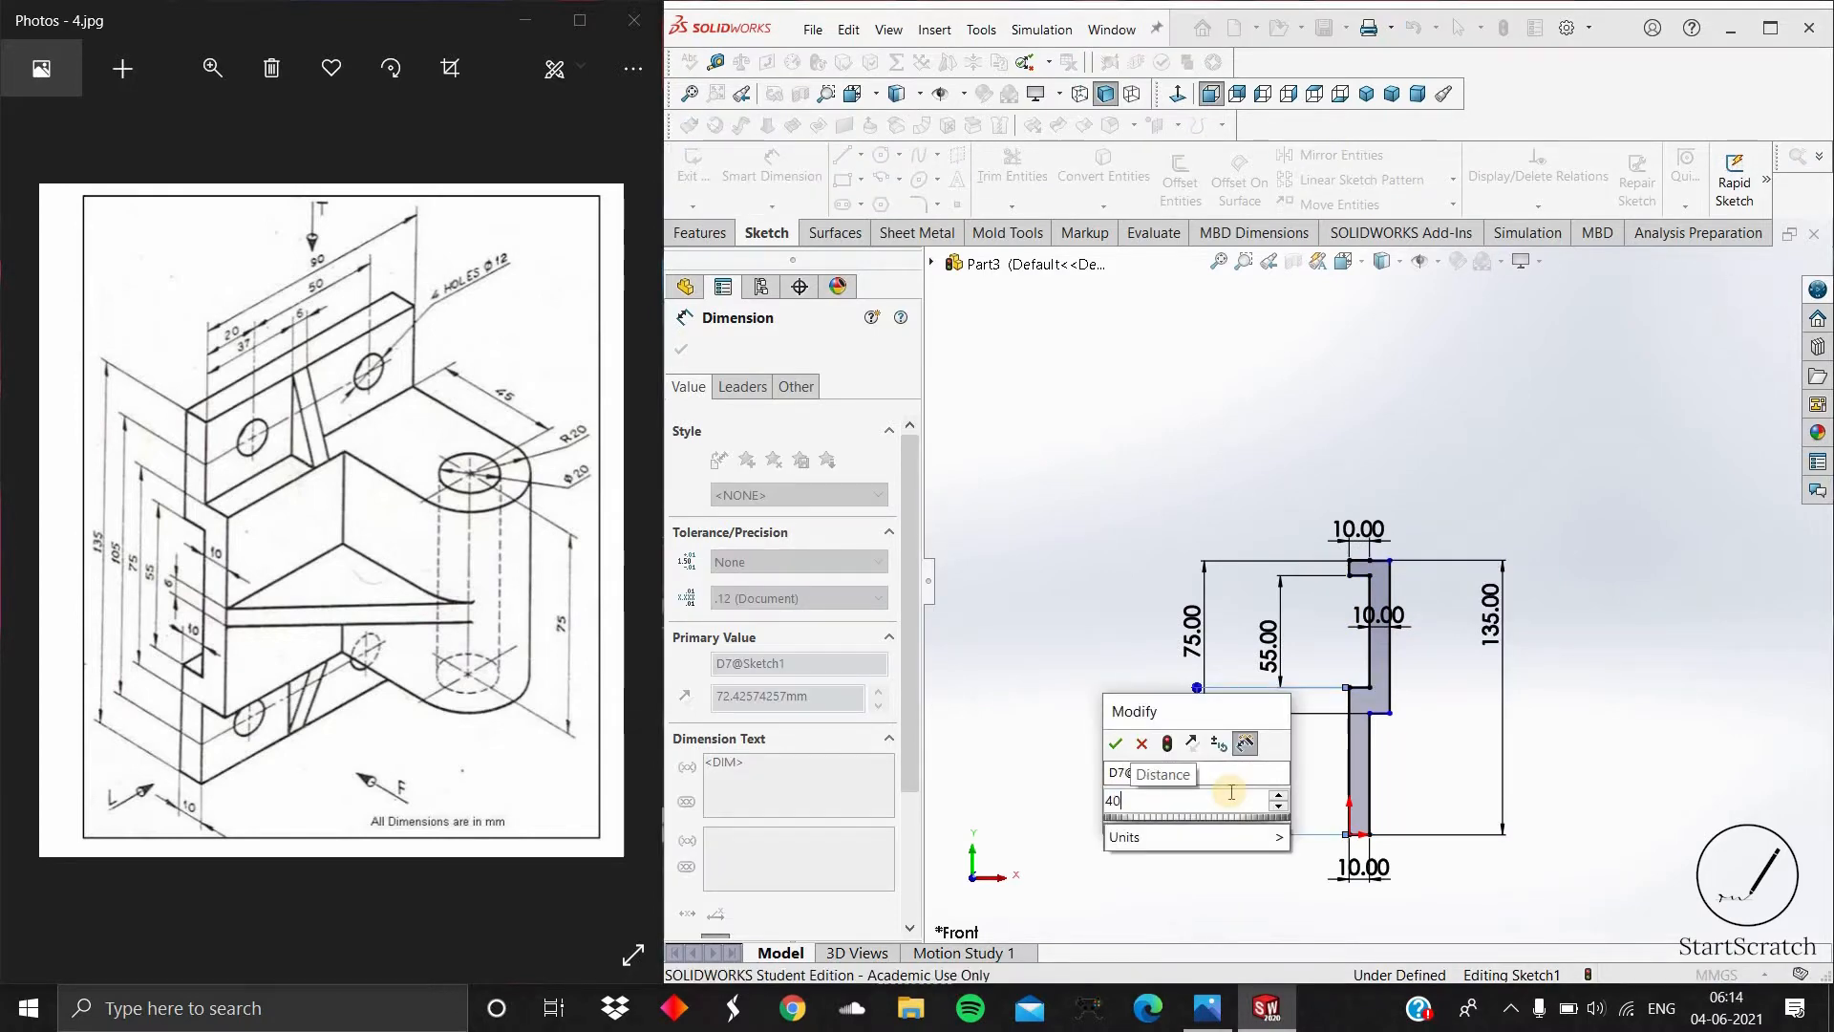
key(Return)
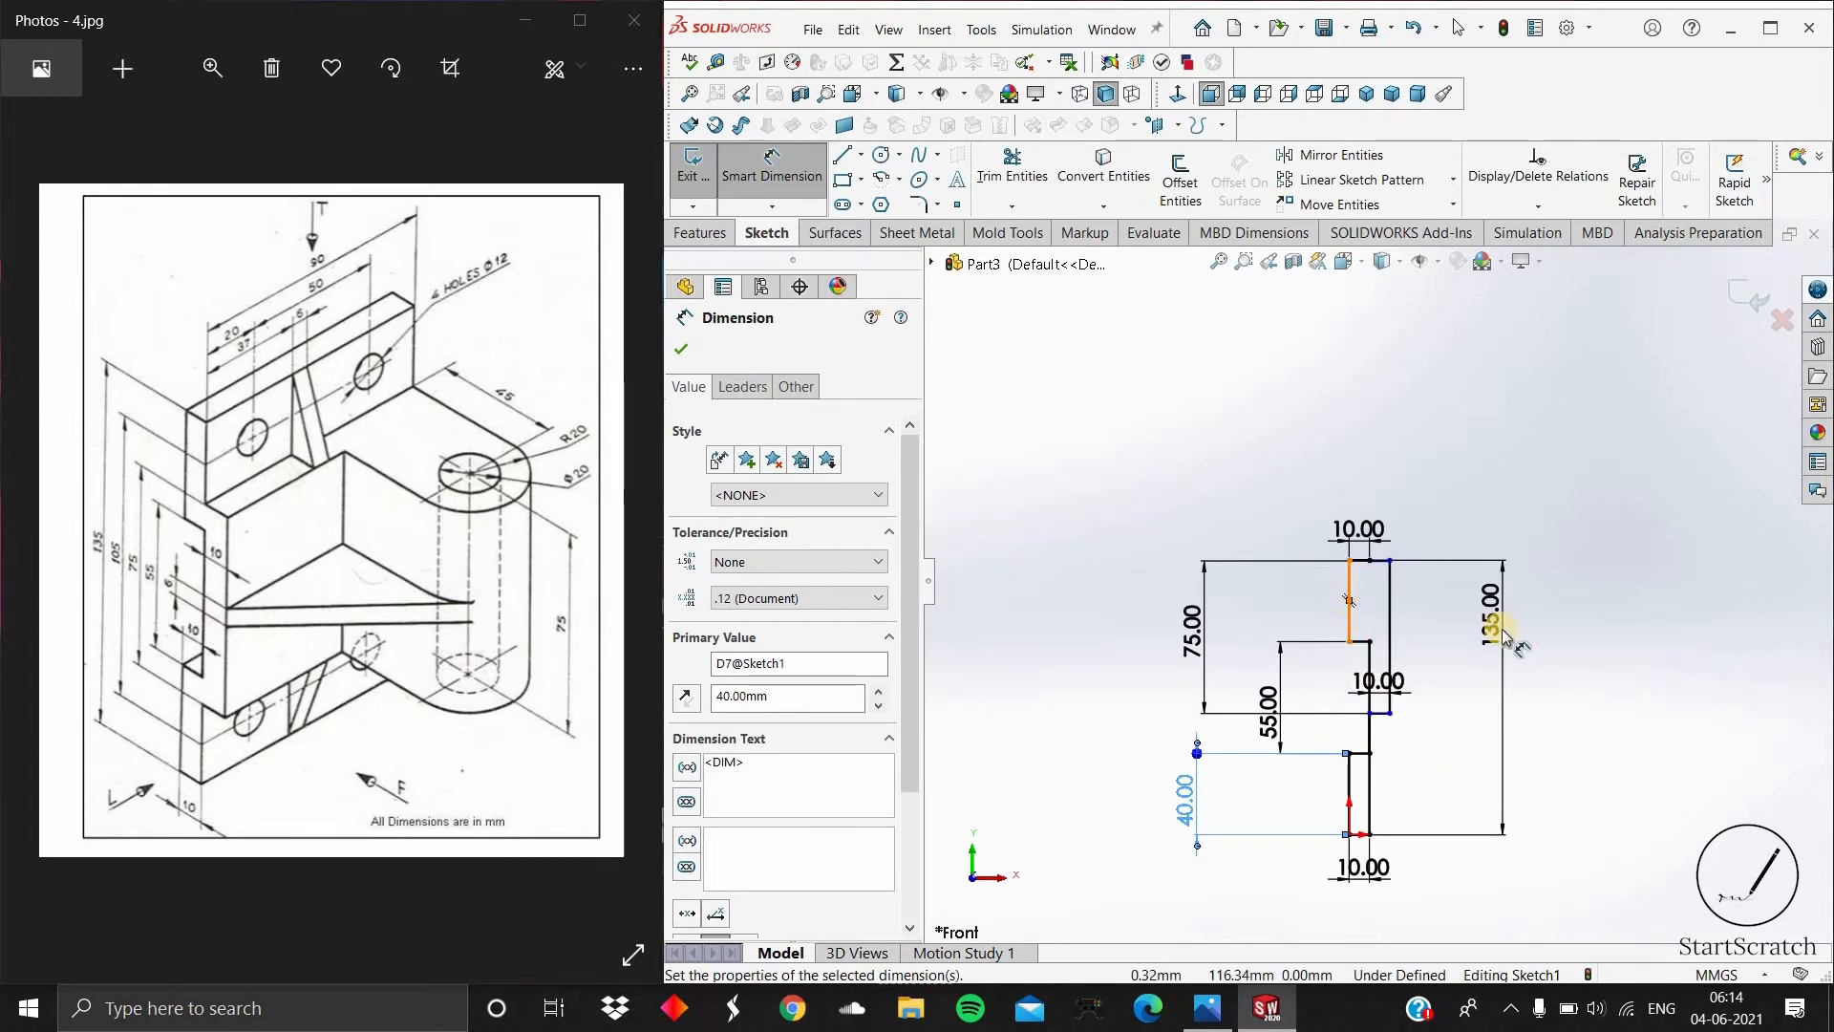
Step: Undo the lower flange's 40 mm dimension and the 135 mm overall height change
key(ctrl+z)
key(ctrl+z)
key(ctrl+z)
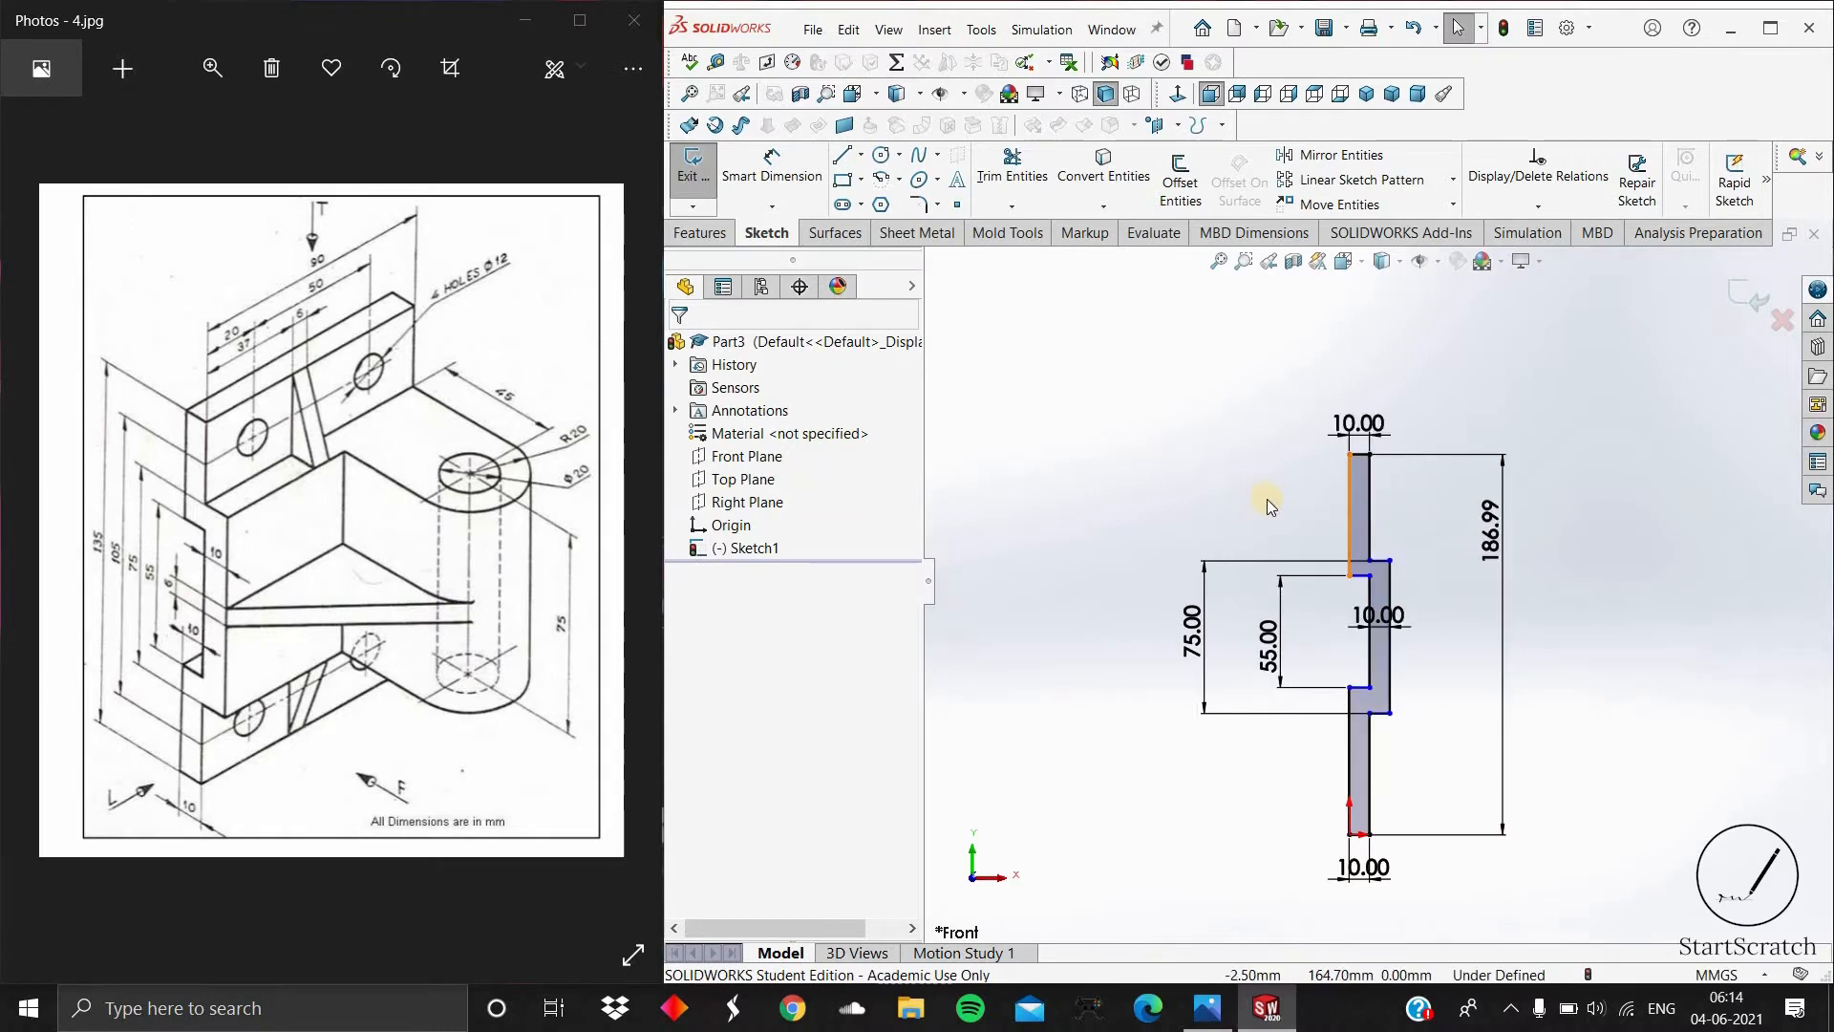
Step: Dimension the upper flange's vertical edge on the notch side as 40 mm
click(1348, 506)
click(764, 162)
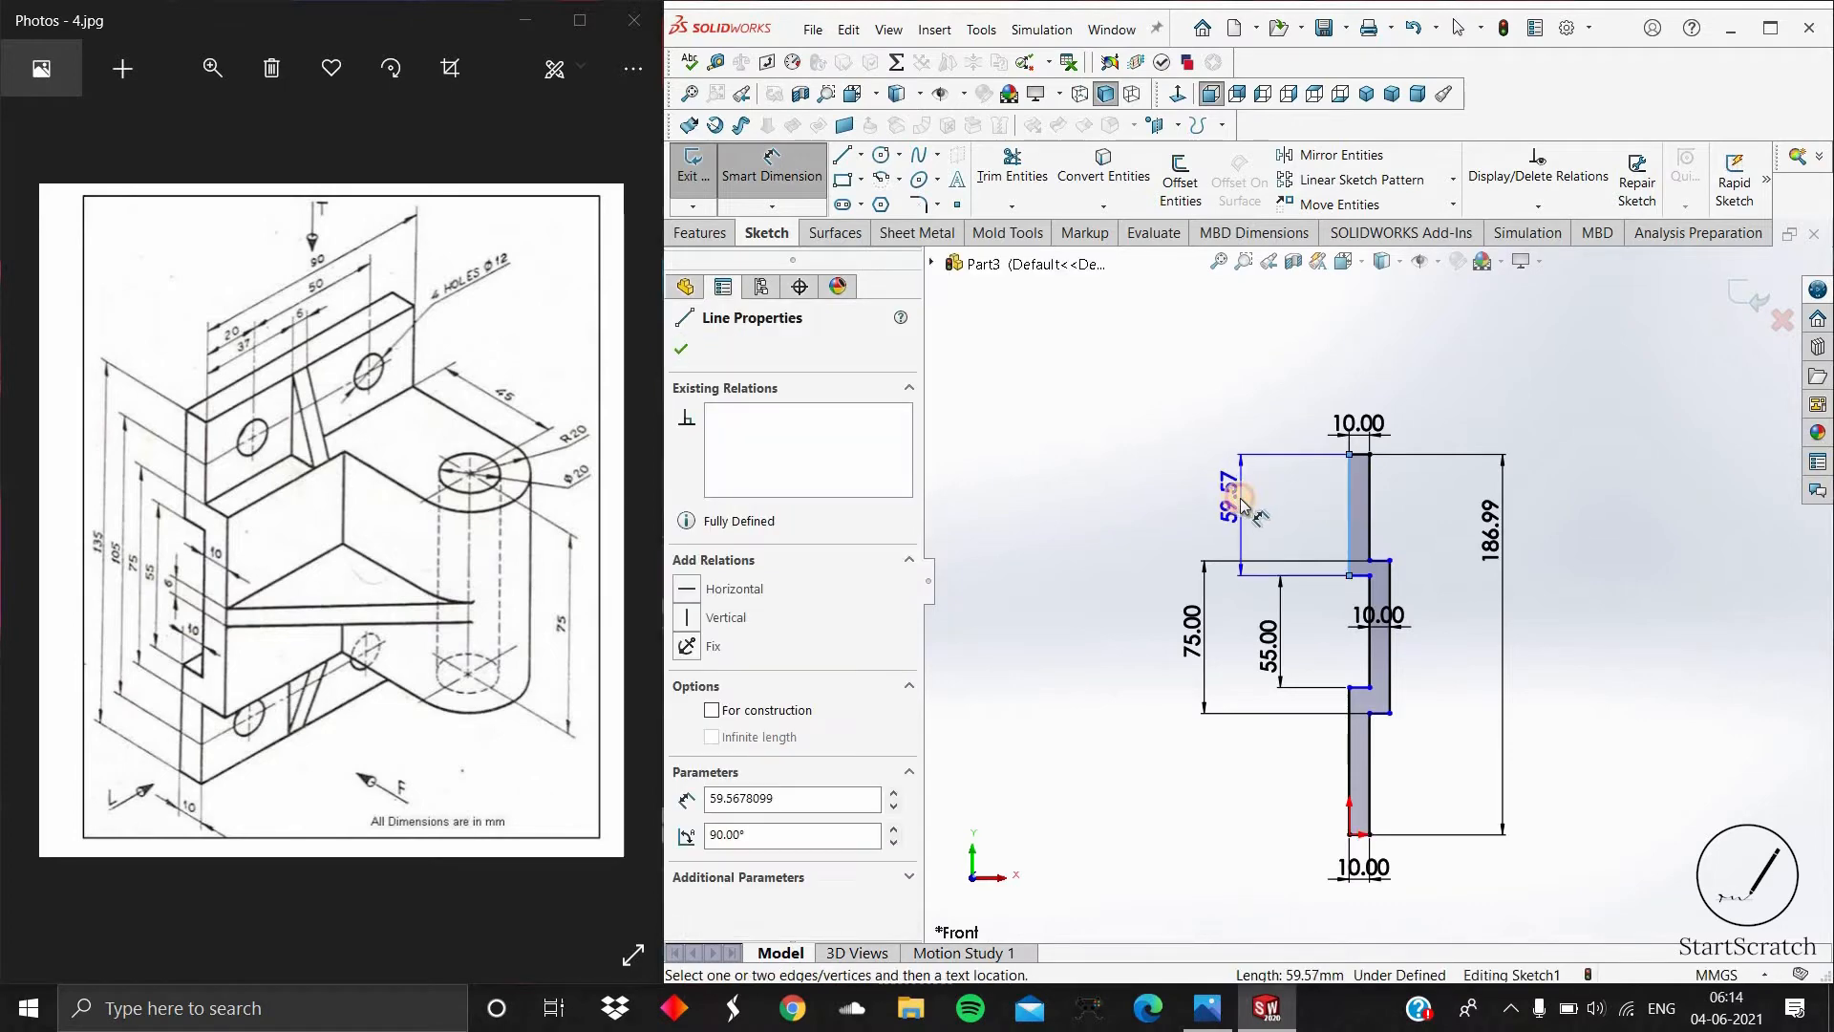
click(1240, 506)
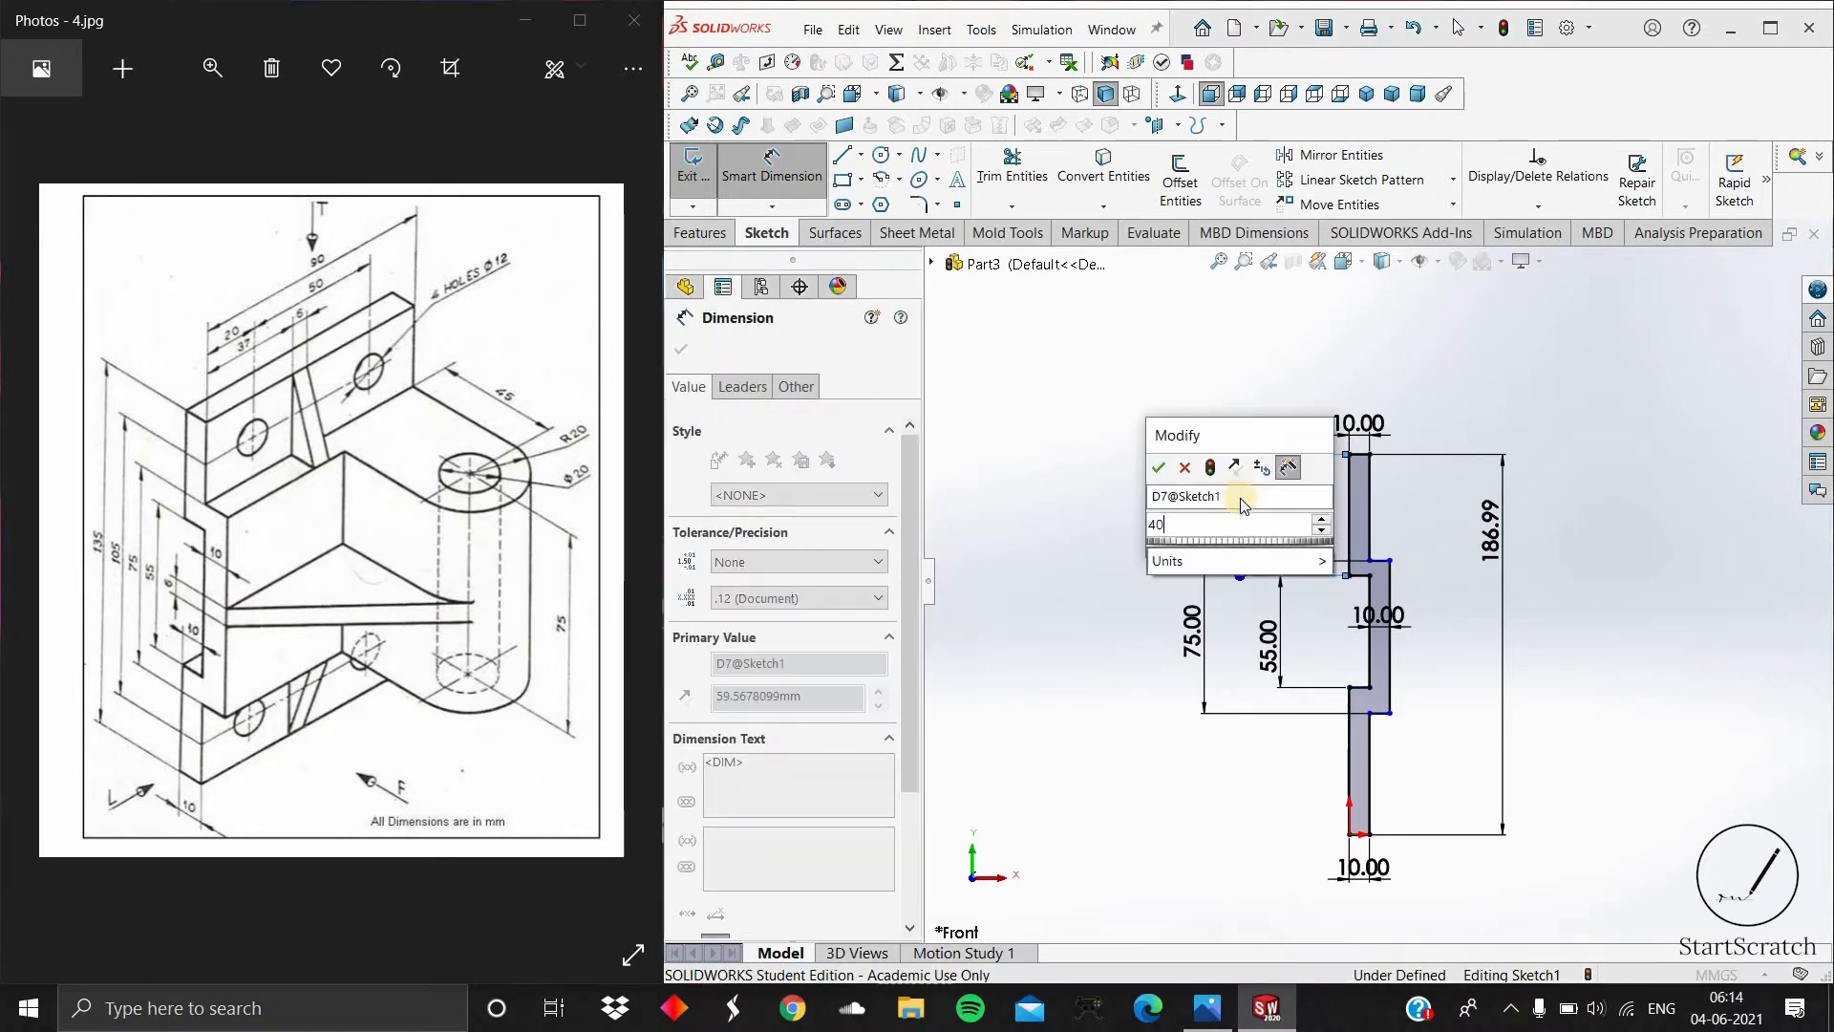
key(Return)
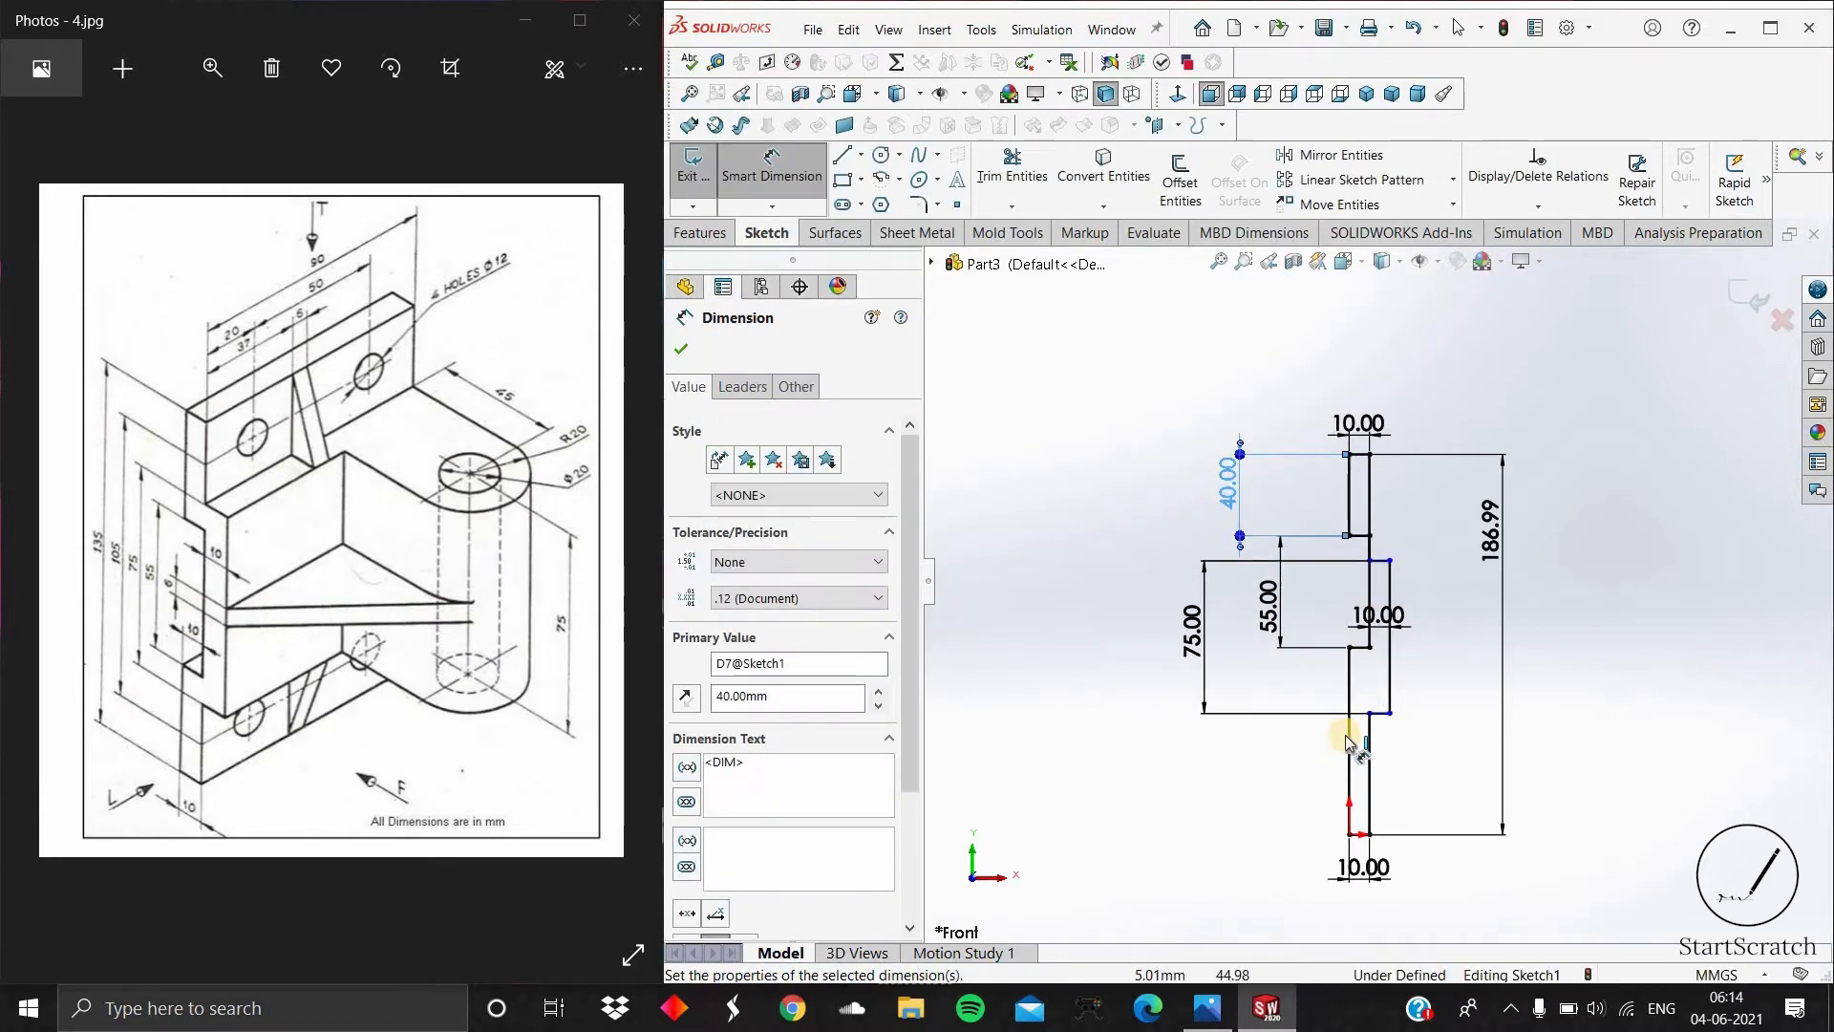
Step: Delete the overall height dimension from the profile so the lower flange can take its own length dimension
click(1286, 747)
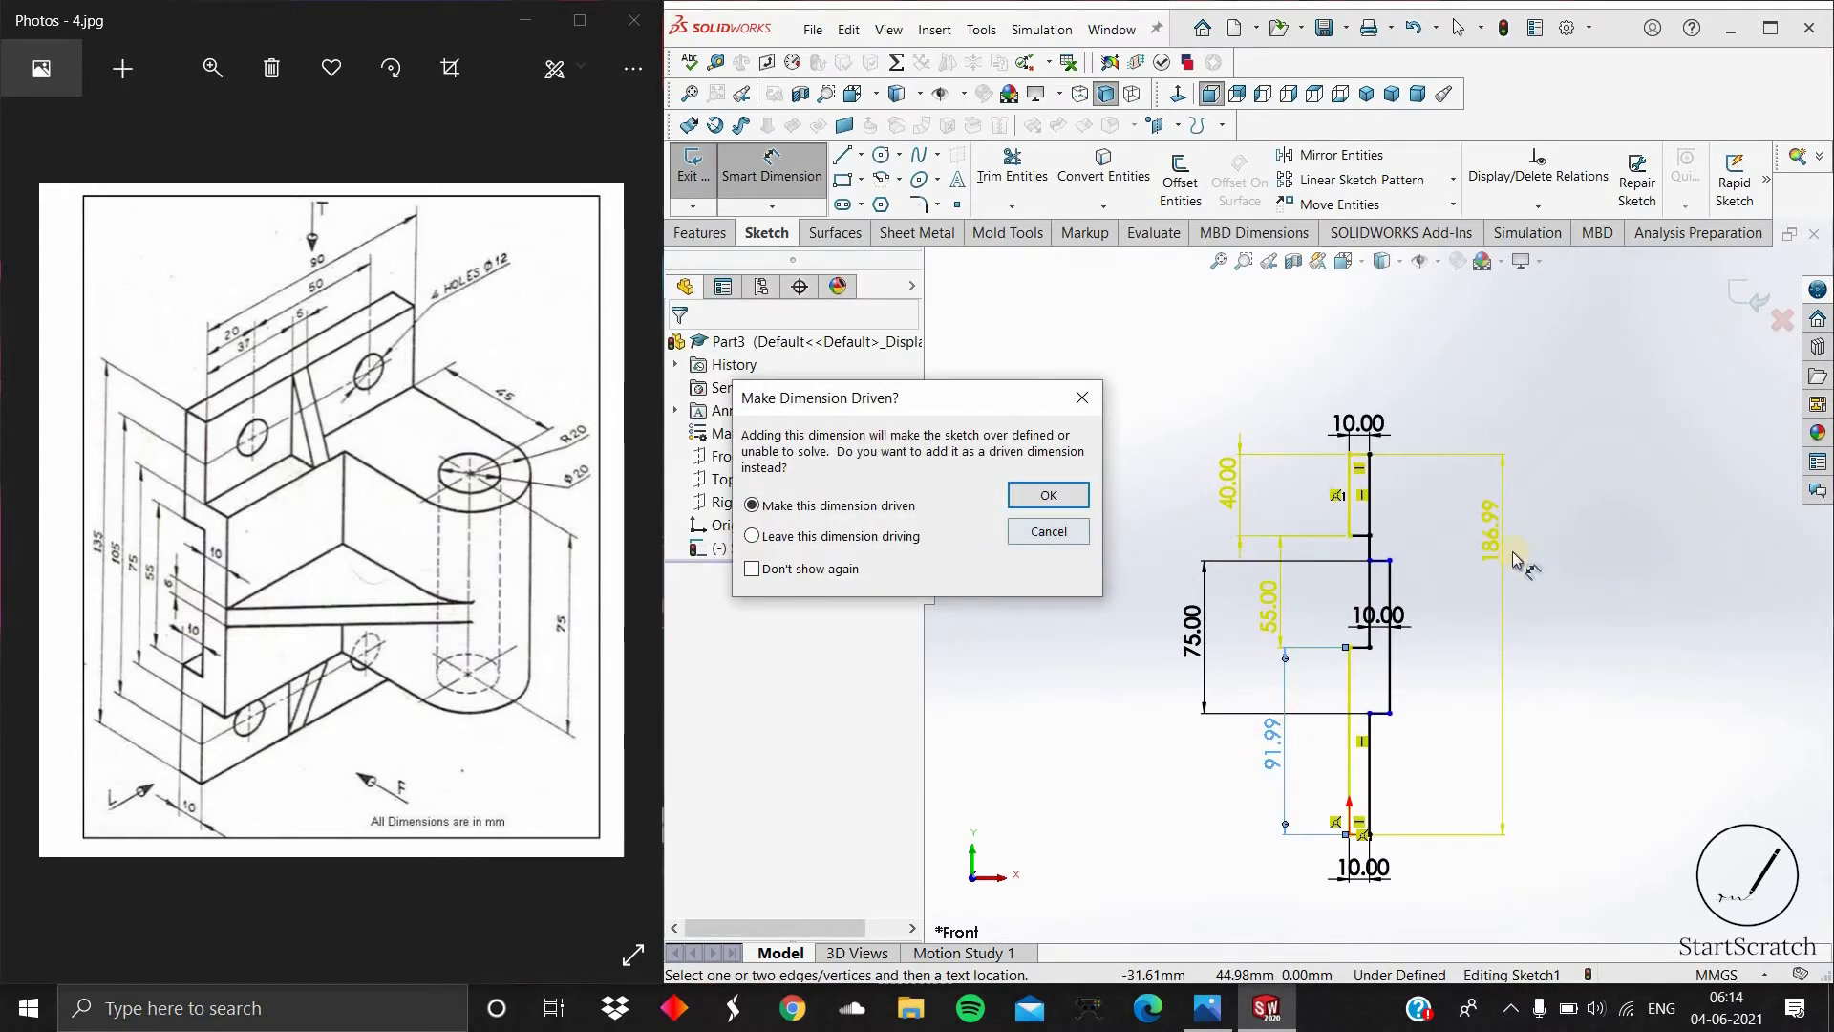
key(Escape)
right_click(1496, 528)
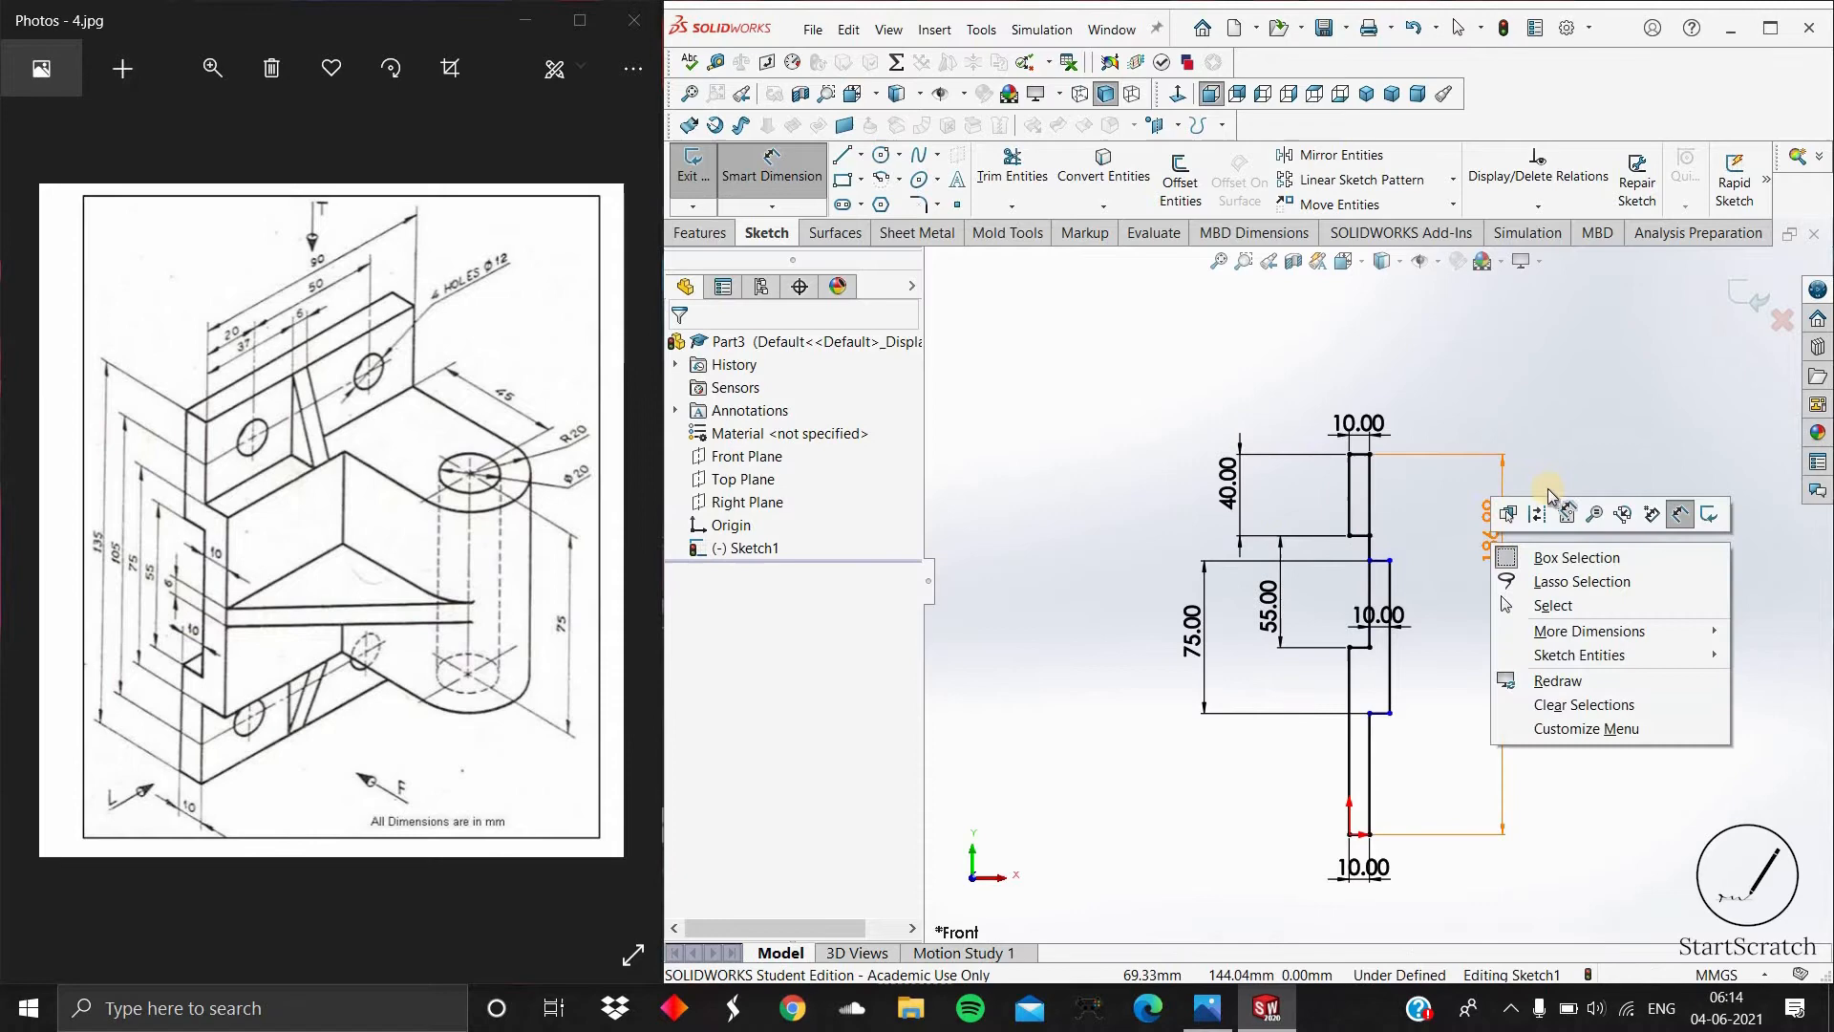
key(Escape)
key(Escape)
right_click(1494, 524)
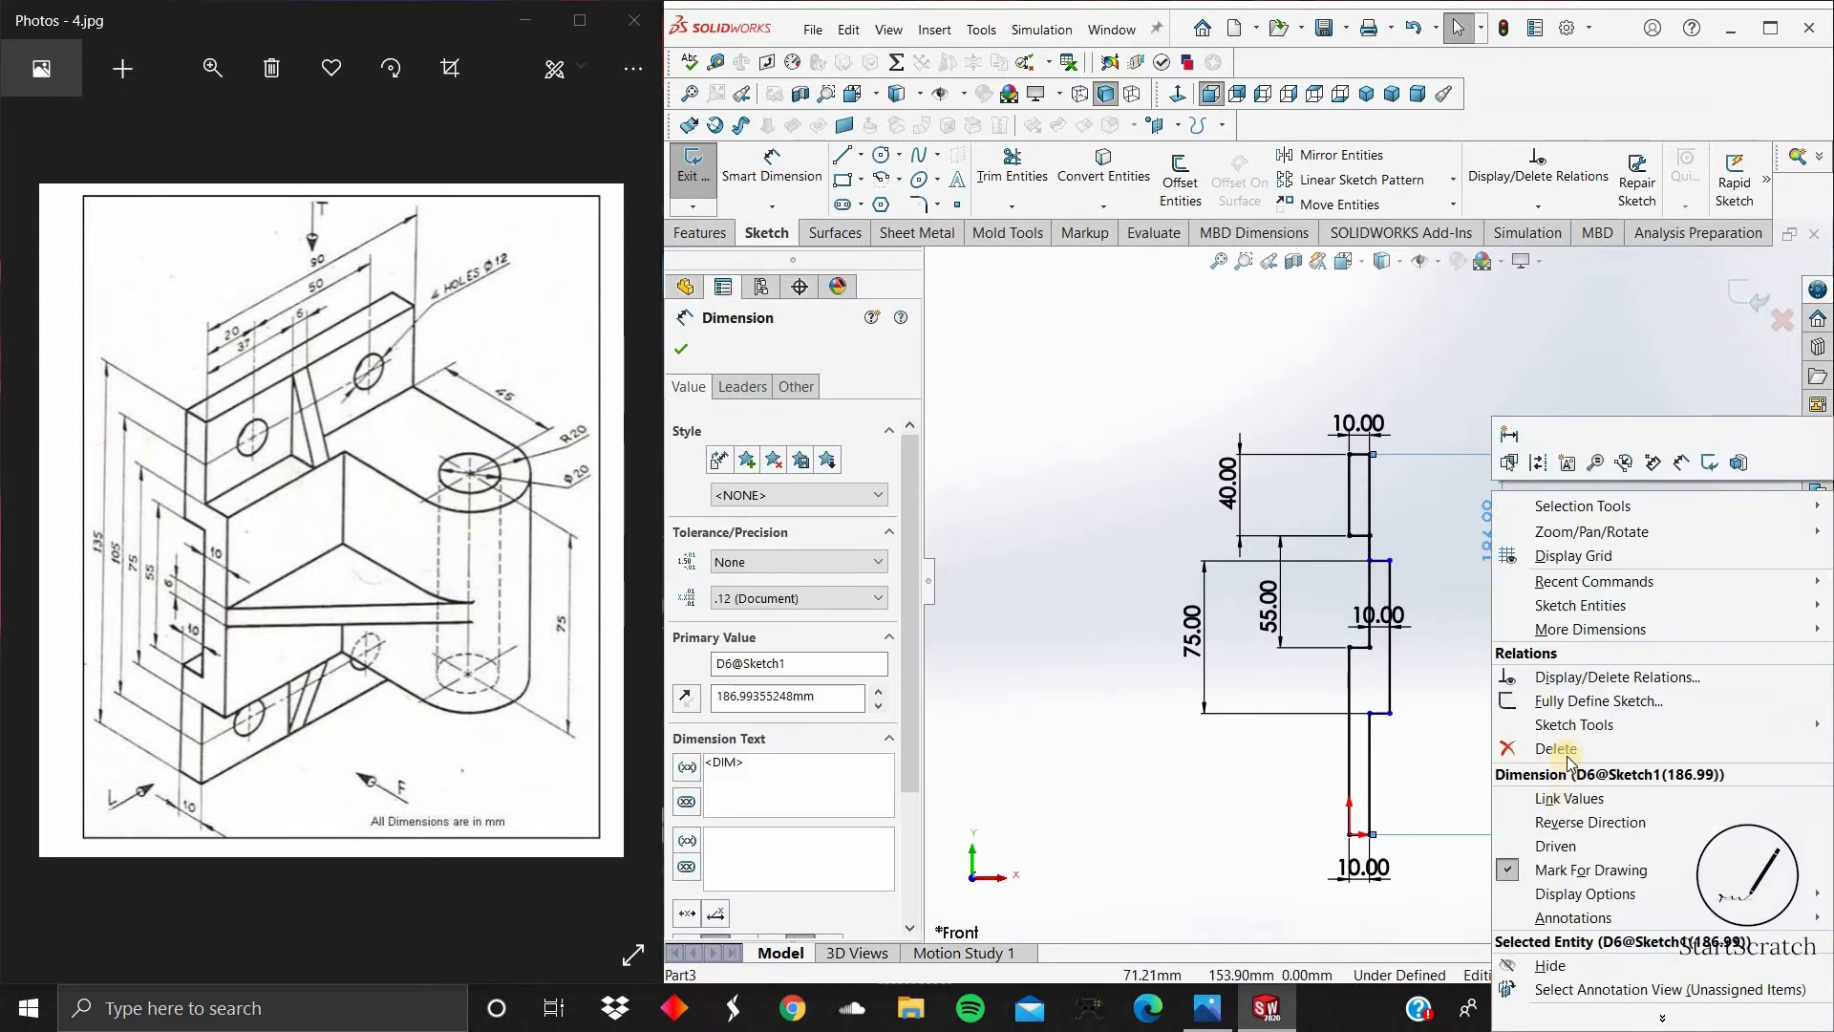
click(1565, 751)
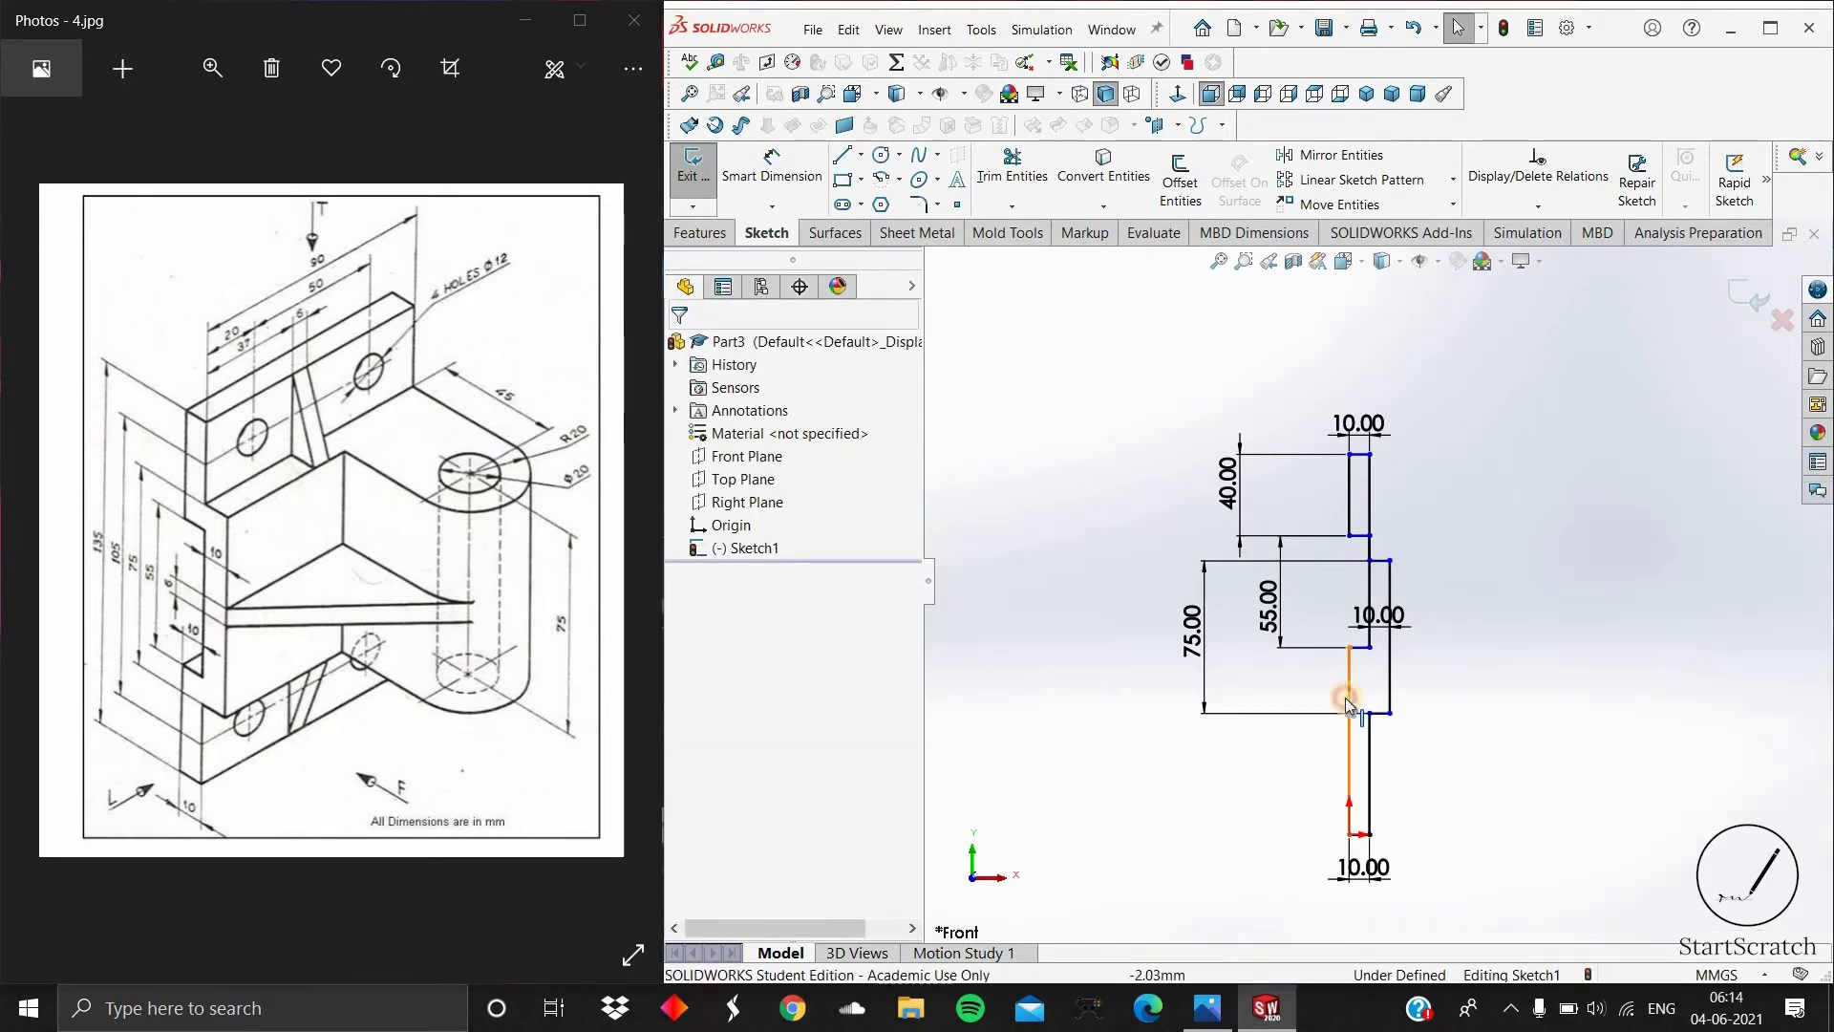
Step: Dimension the lower flange's vertical edge between the base and the notch as 40 mm
click(1345, 697)
click(789, 175)
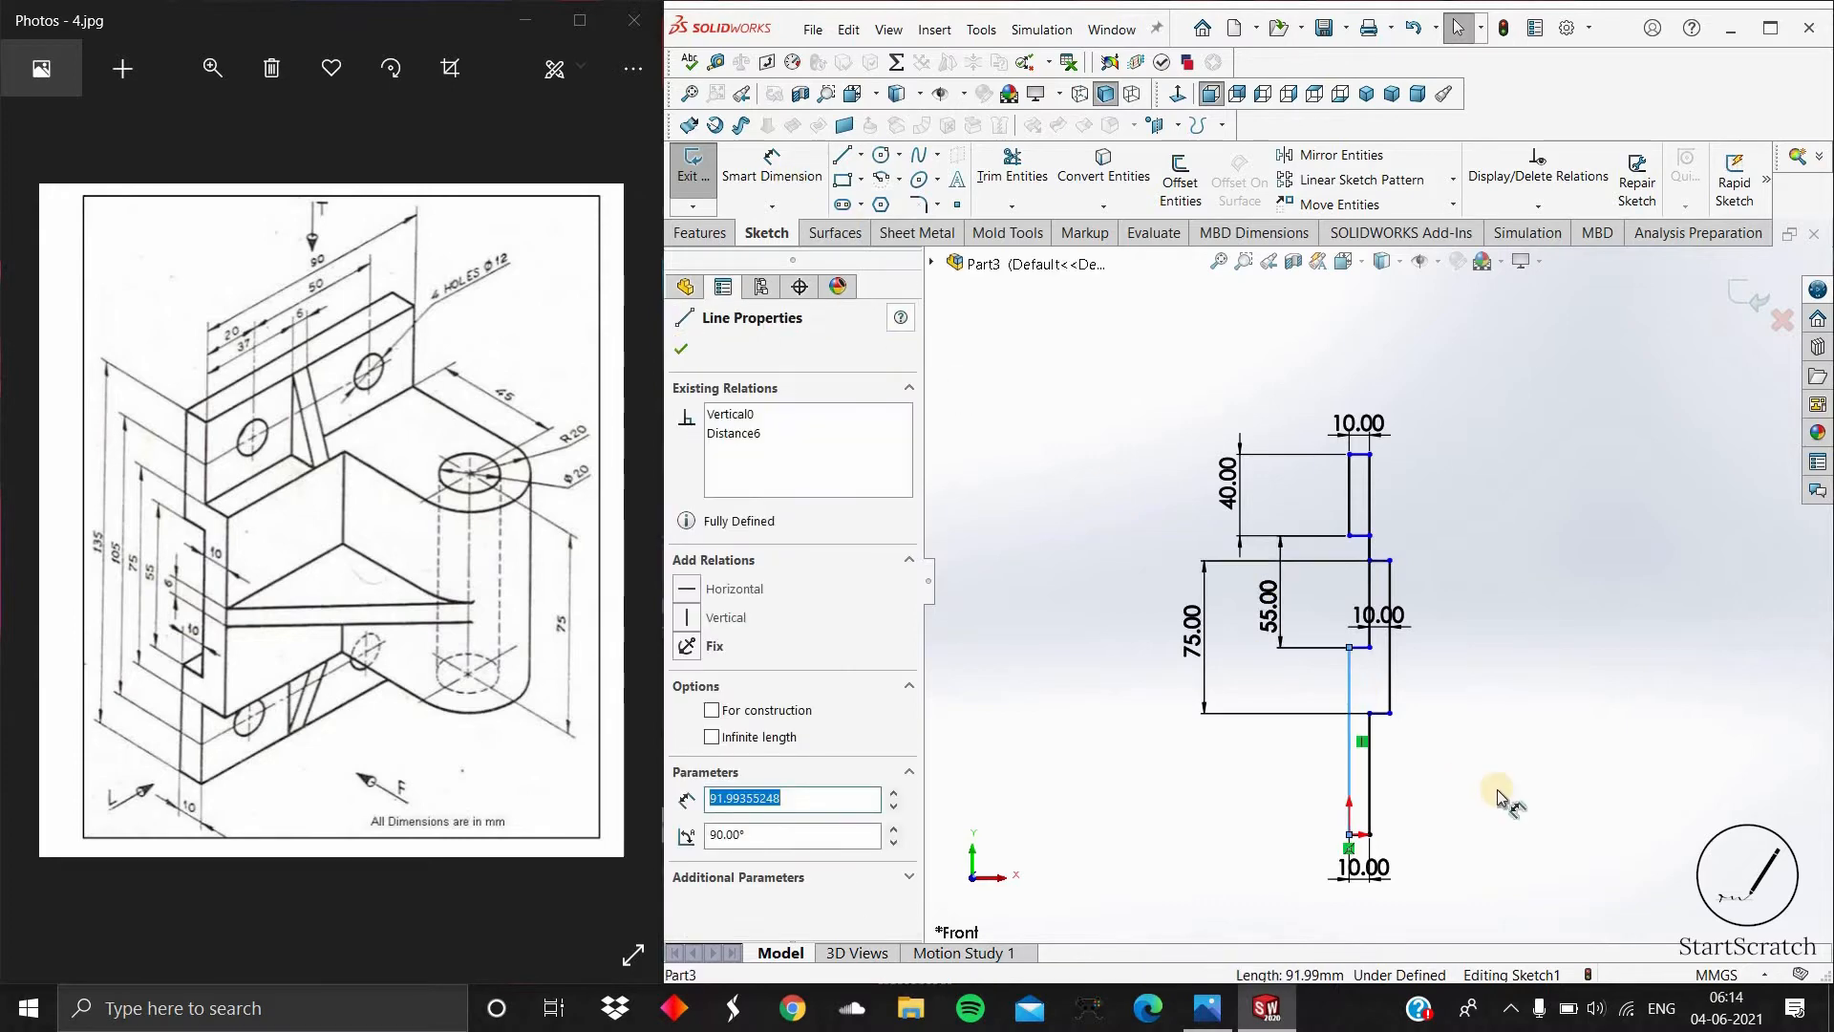
click(1252, 719)
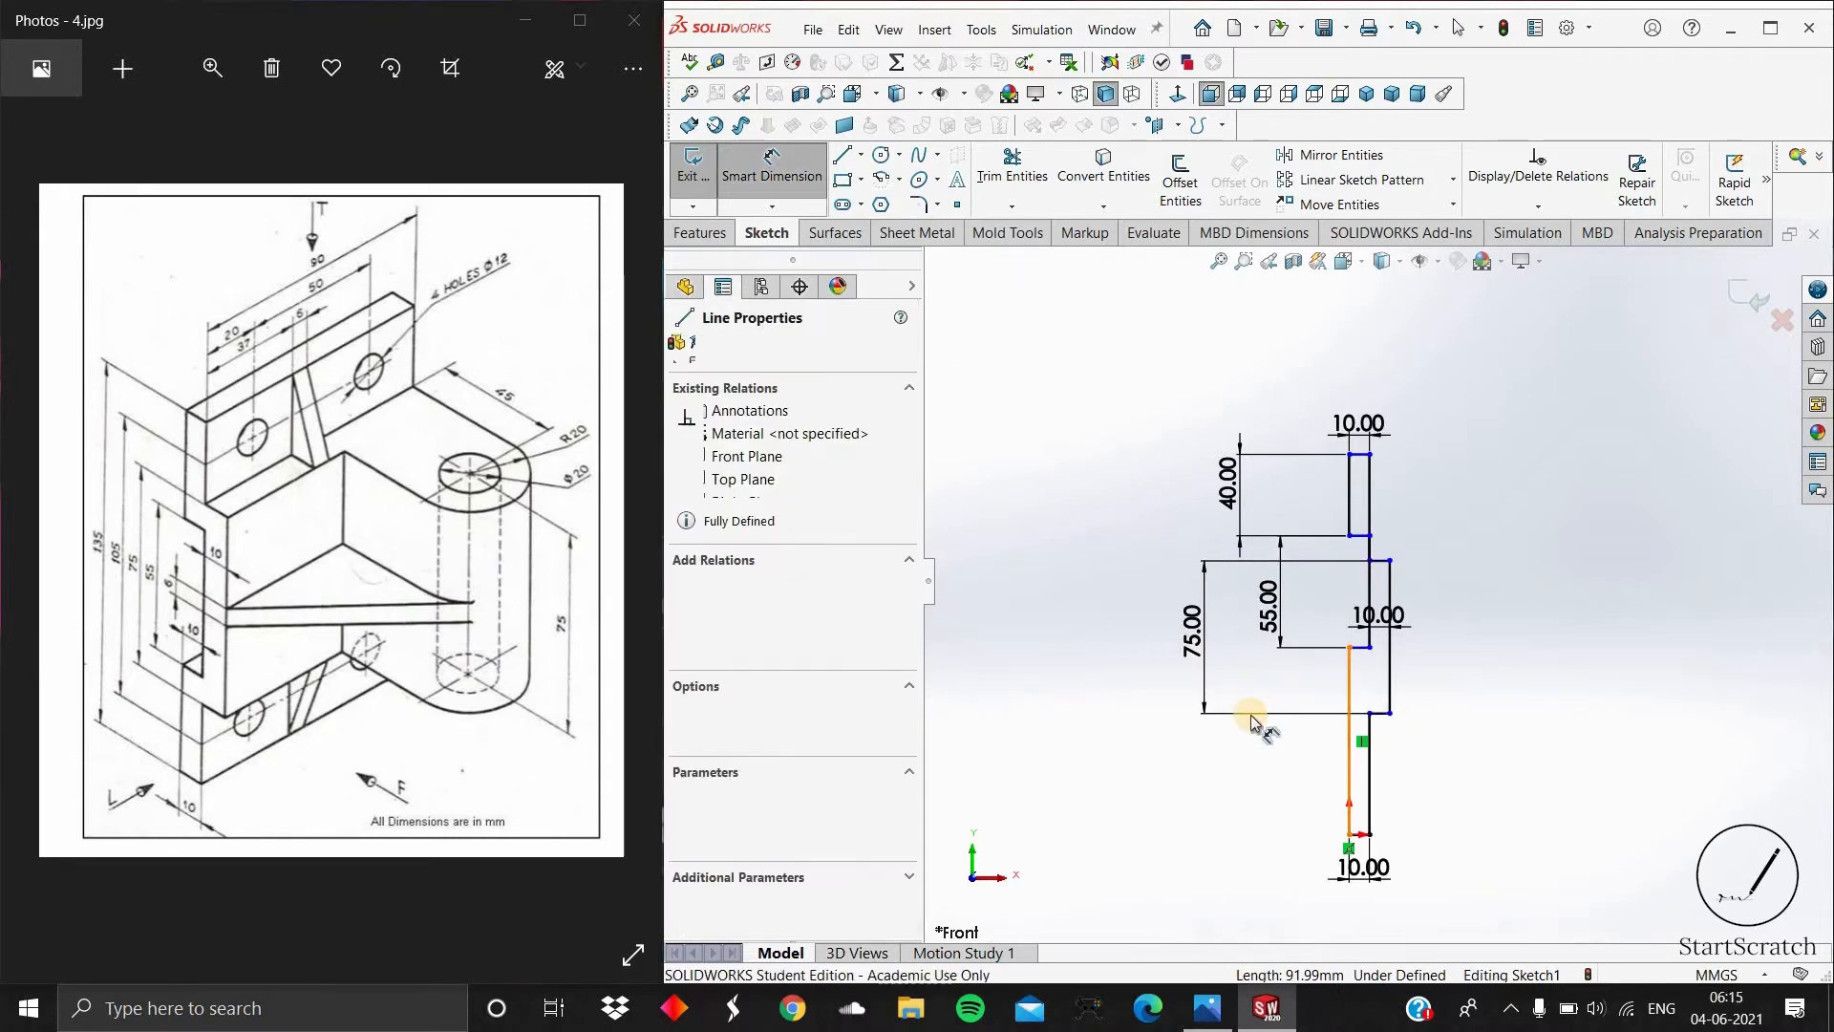
click(1253, 720)
text(40)
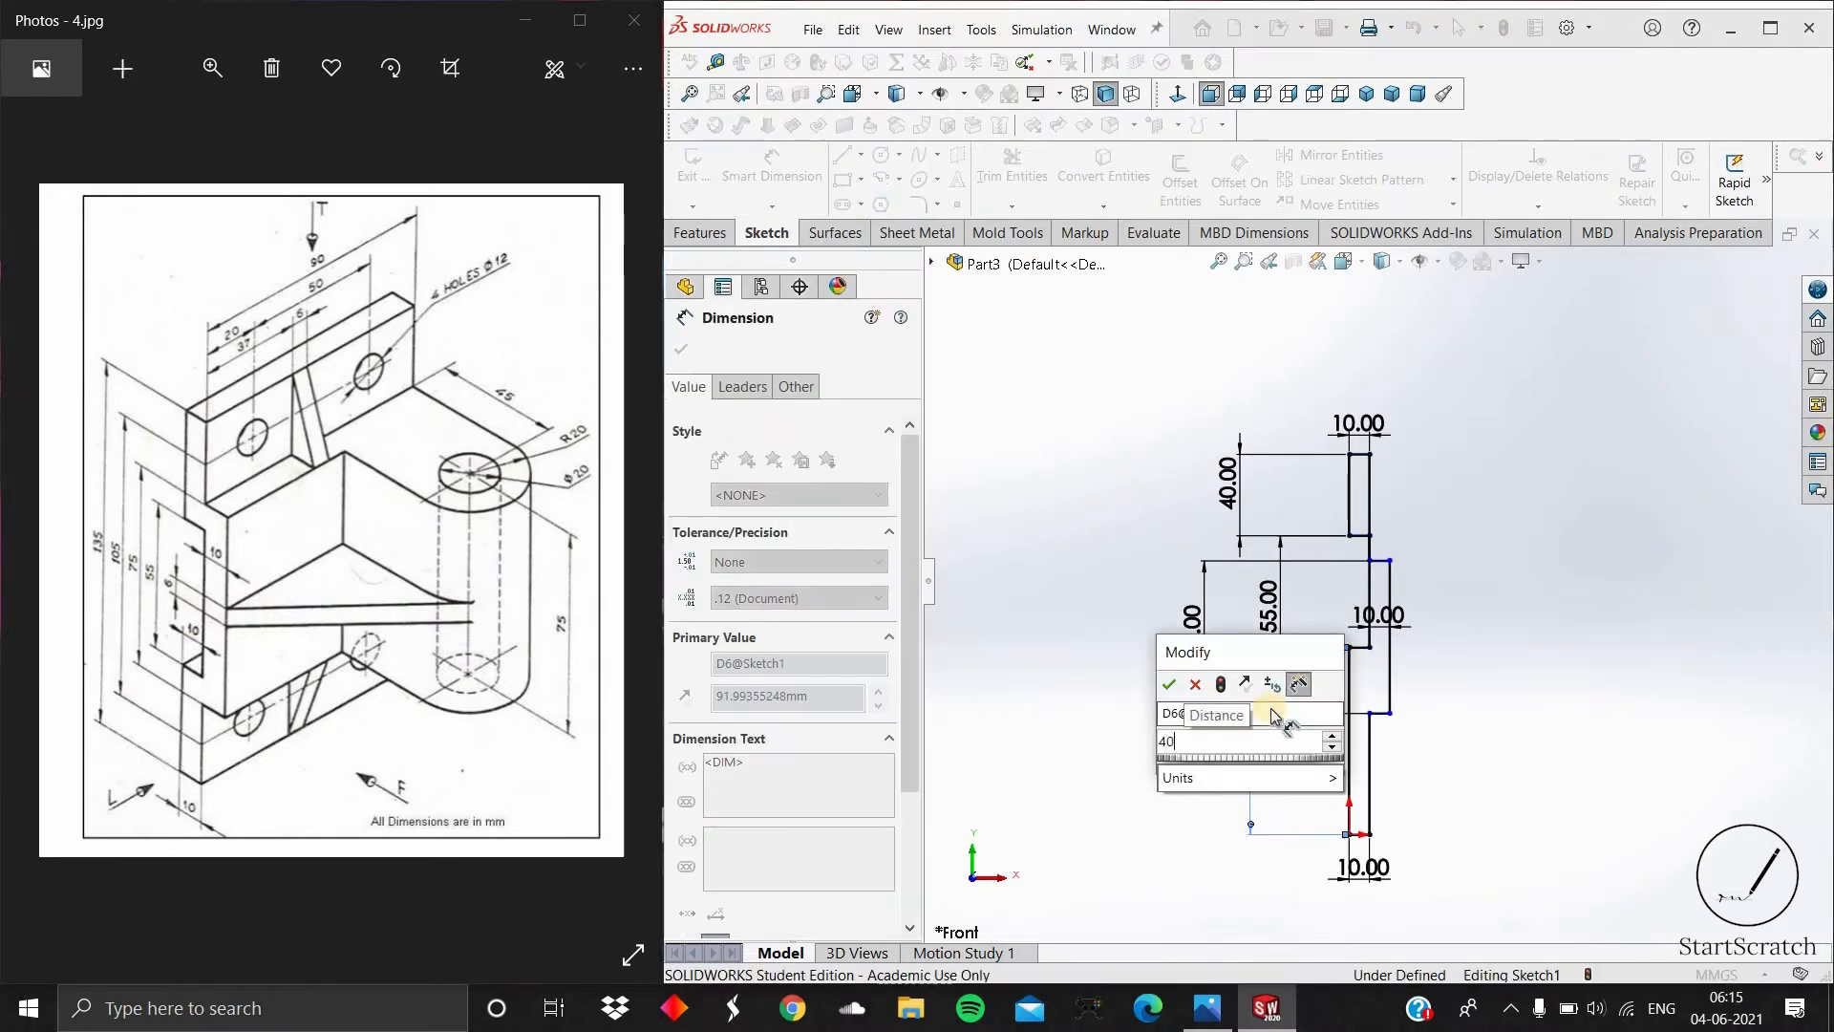
key(Return)
Step: Dimension the lower flange's opposite vertical edge, from the base up to the protruding block, as 30 mm
scroll(1404, 737, down, 3)
click(1341, 823)
click(1534, 833)
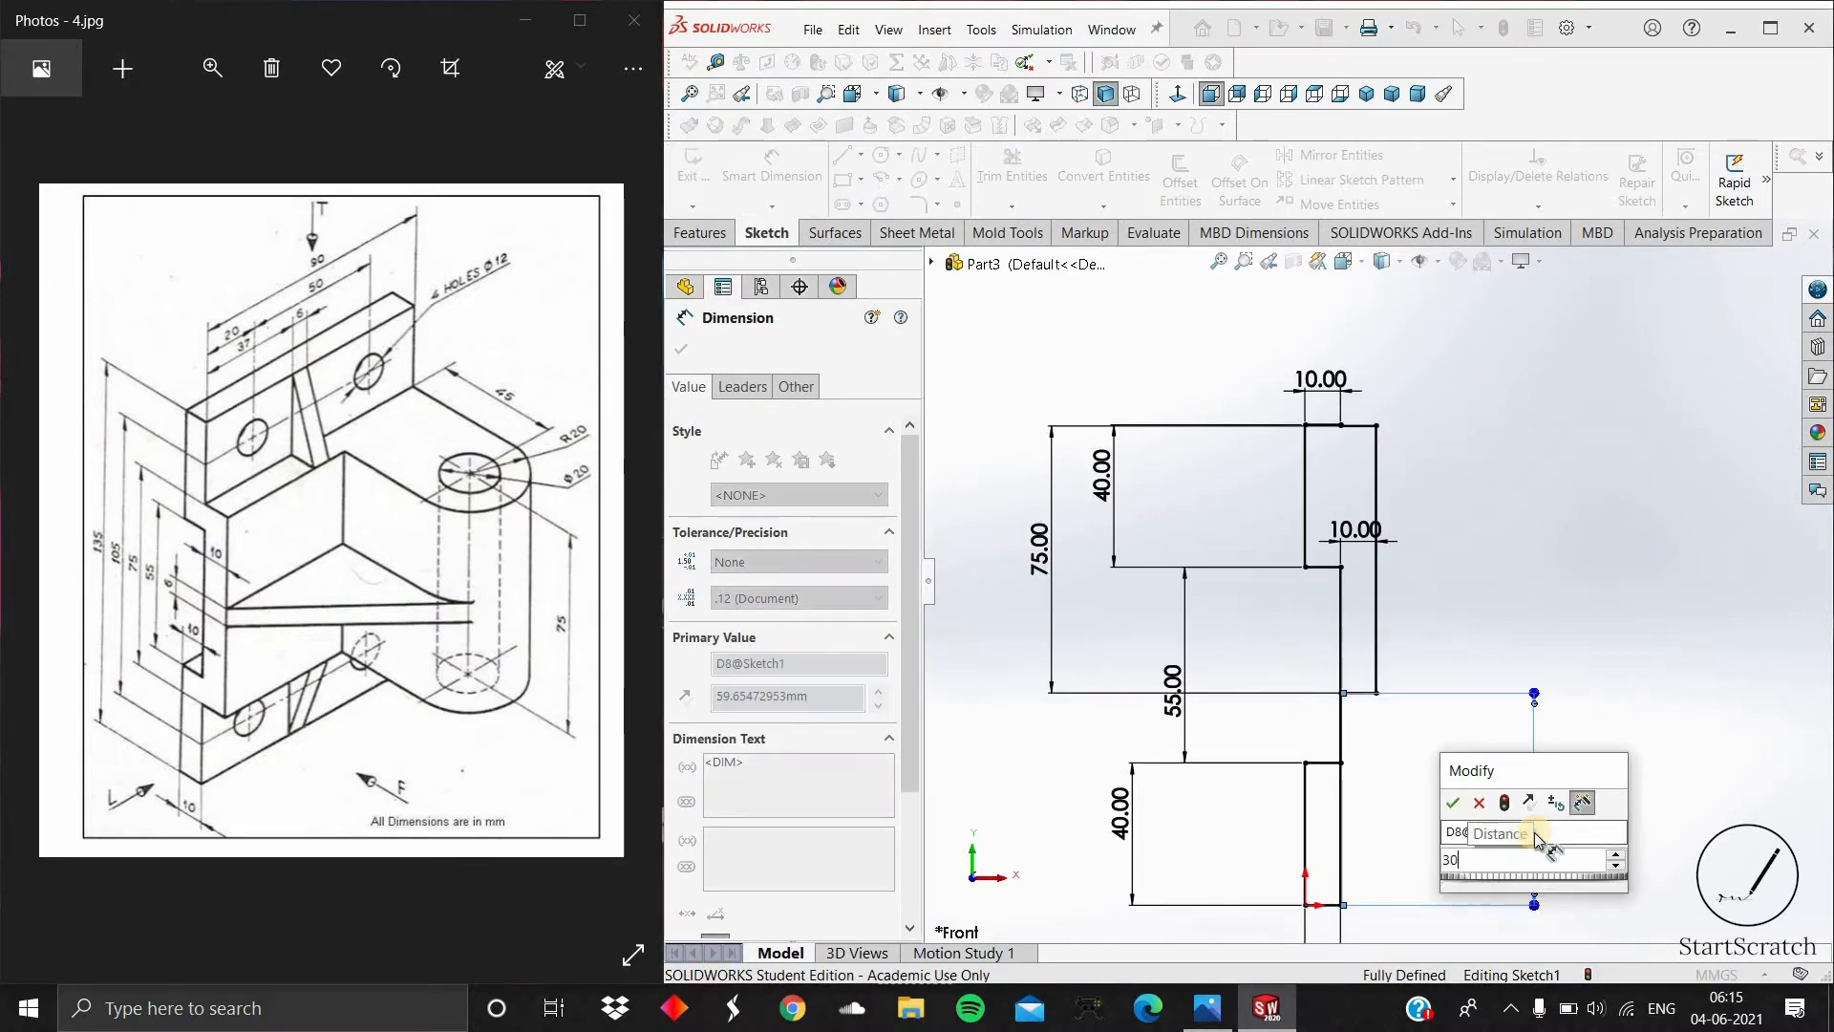
text(30)
key(Return)
key(z)
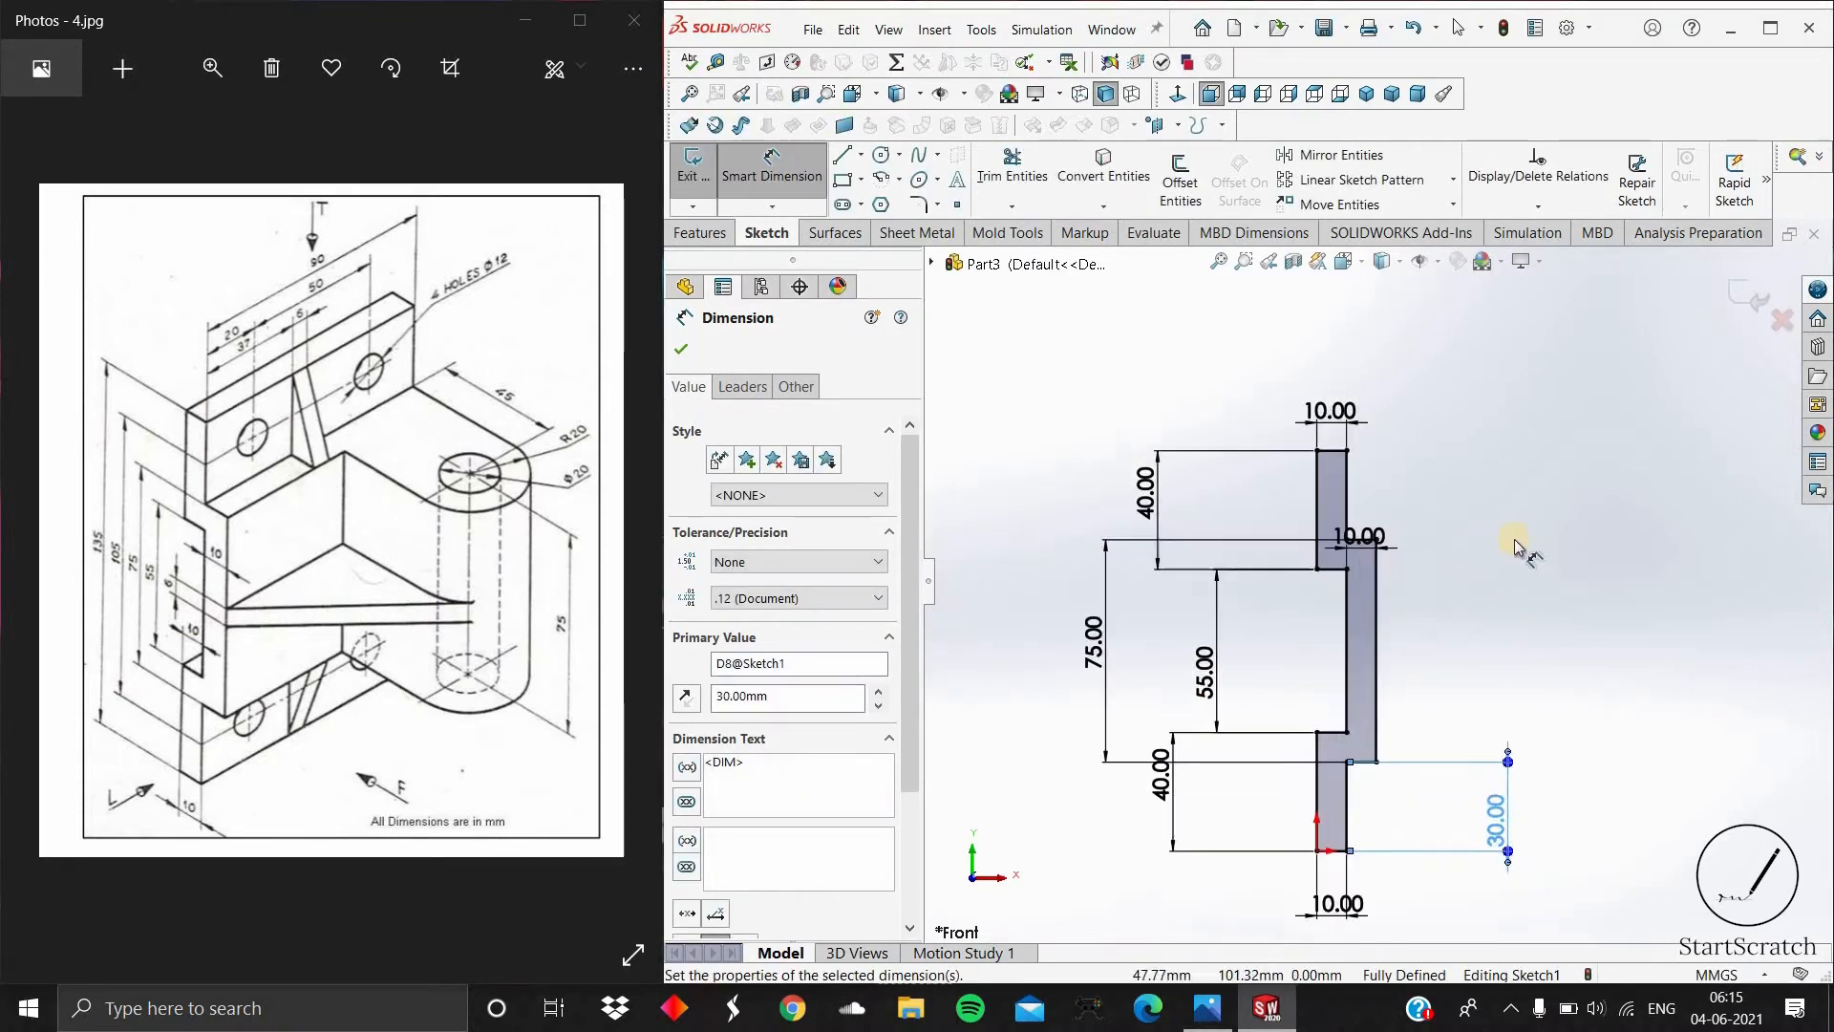
Step: Check the profile's overall height between its top and base edges without keeping a dimension
scroll(1376, 588, up, 1)
scroll(1624, 638, down, 1)
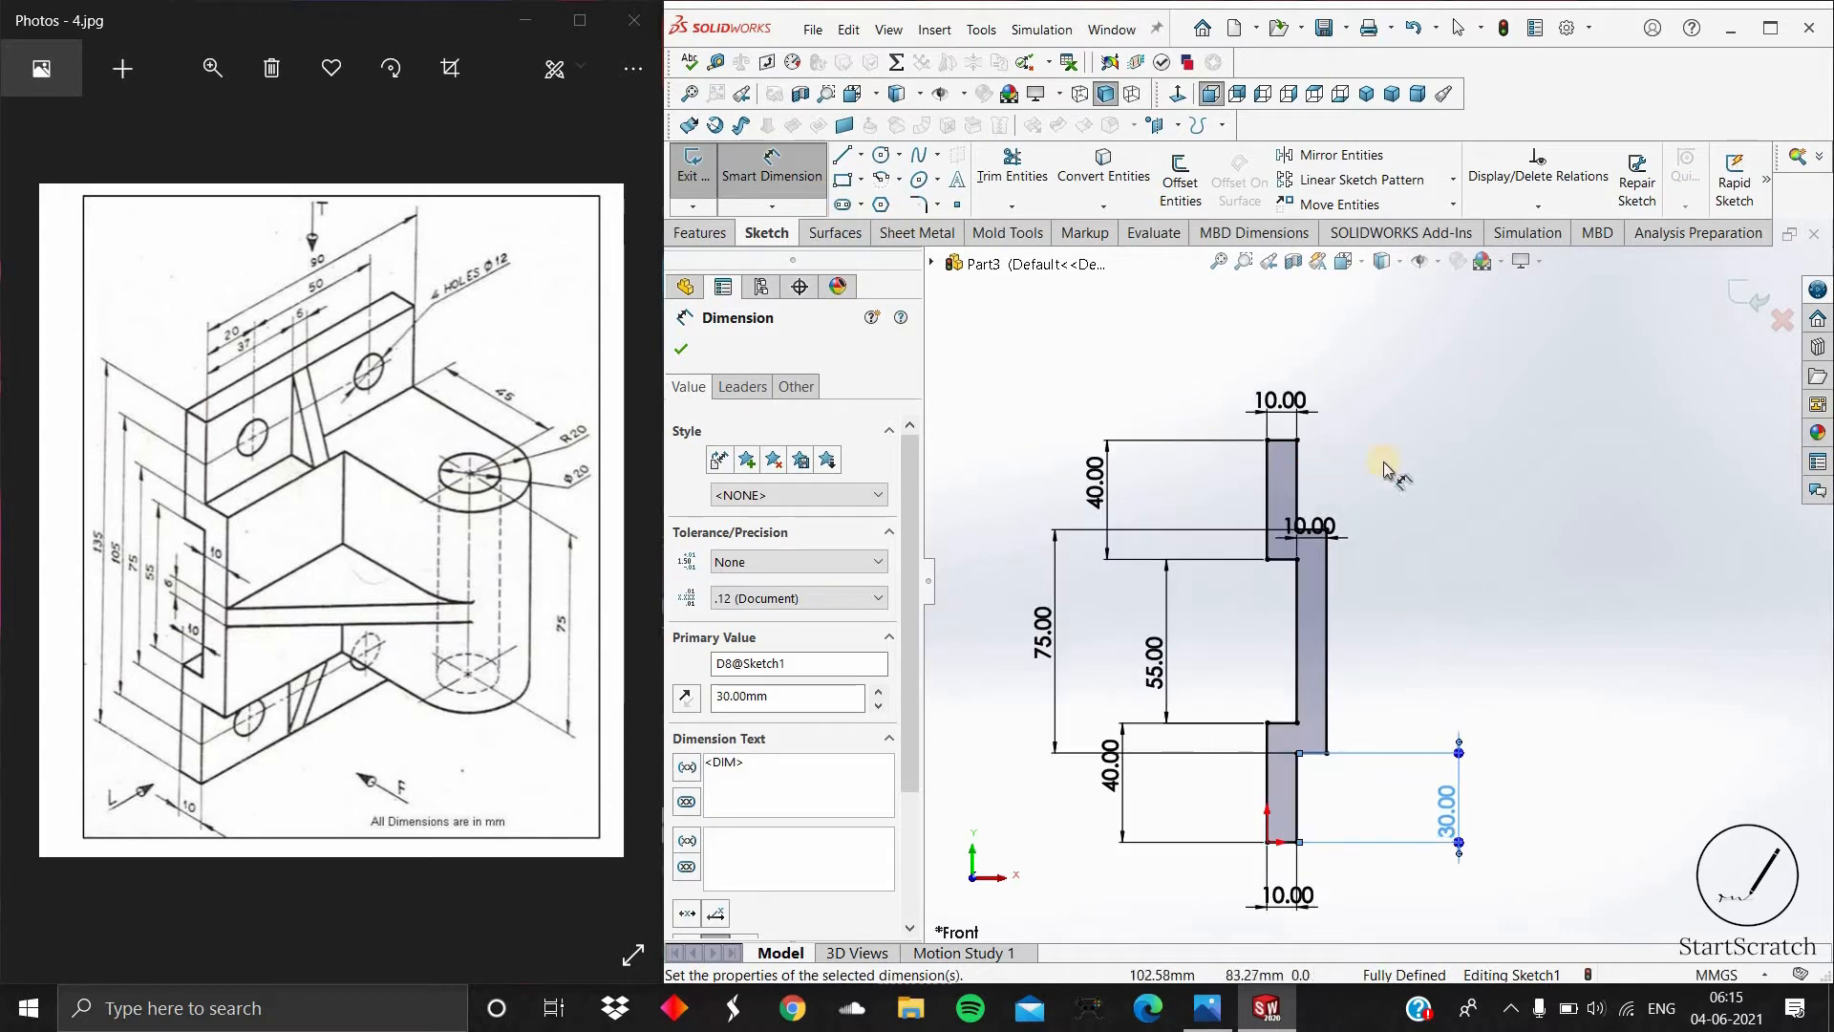
click(1285, 843)
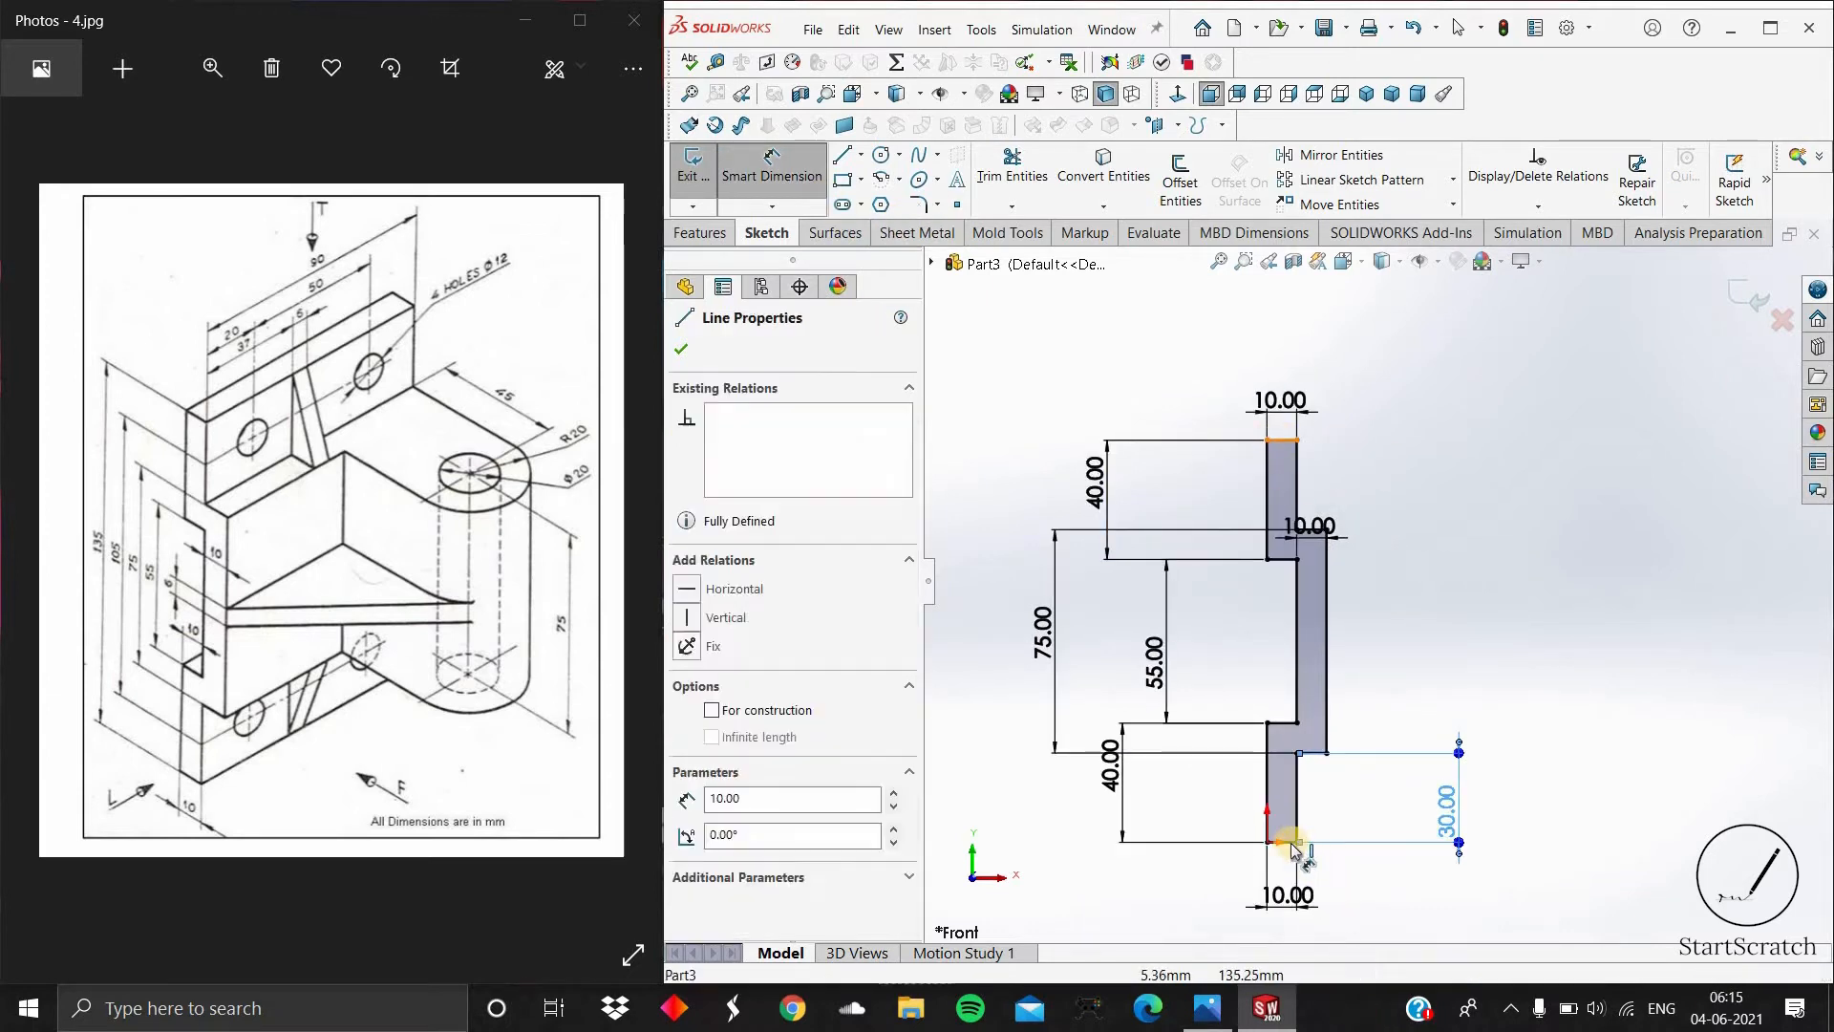
click(1548, 596)
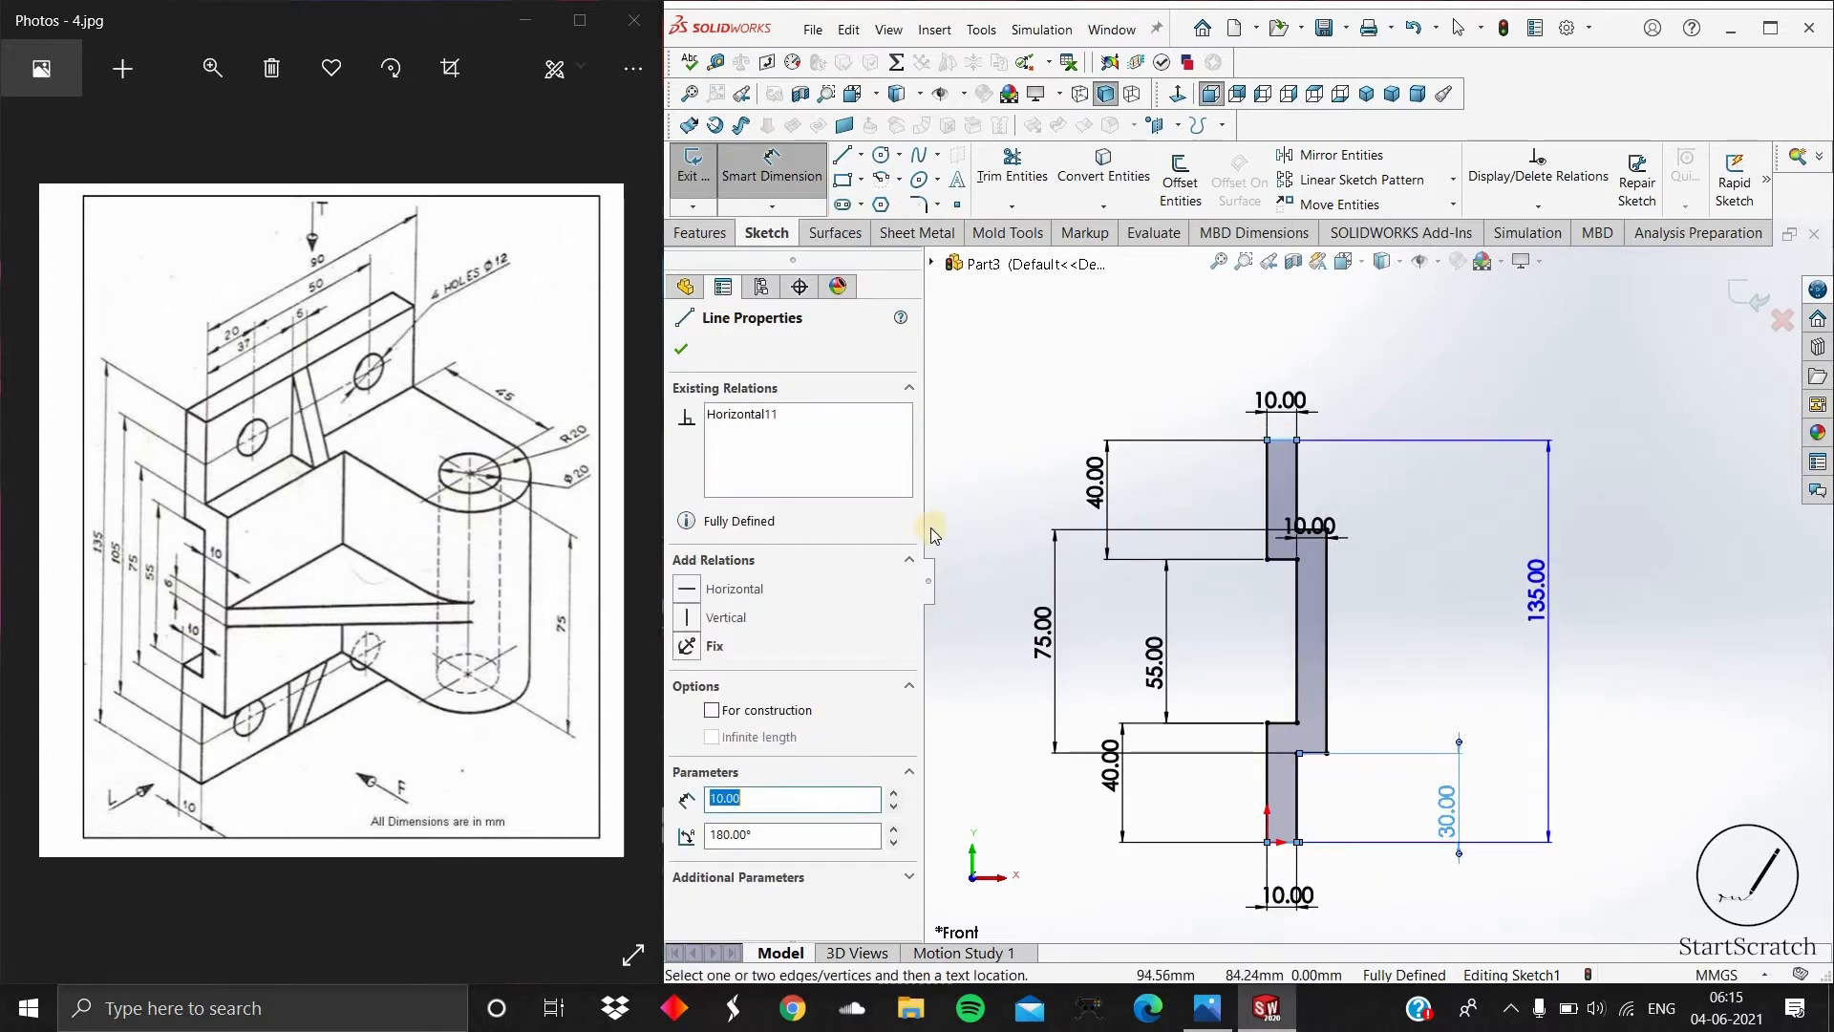
key(Escape)
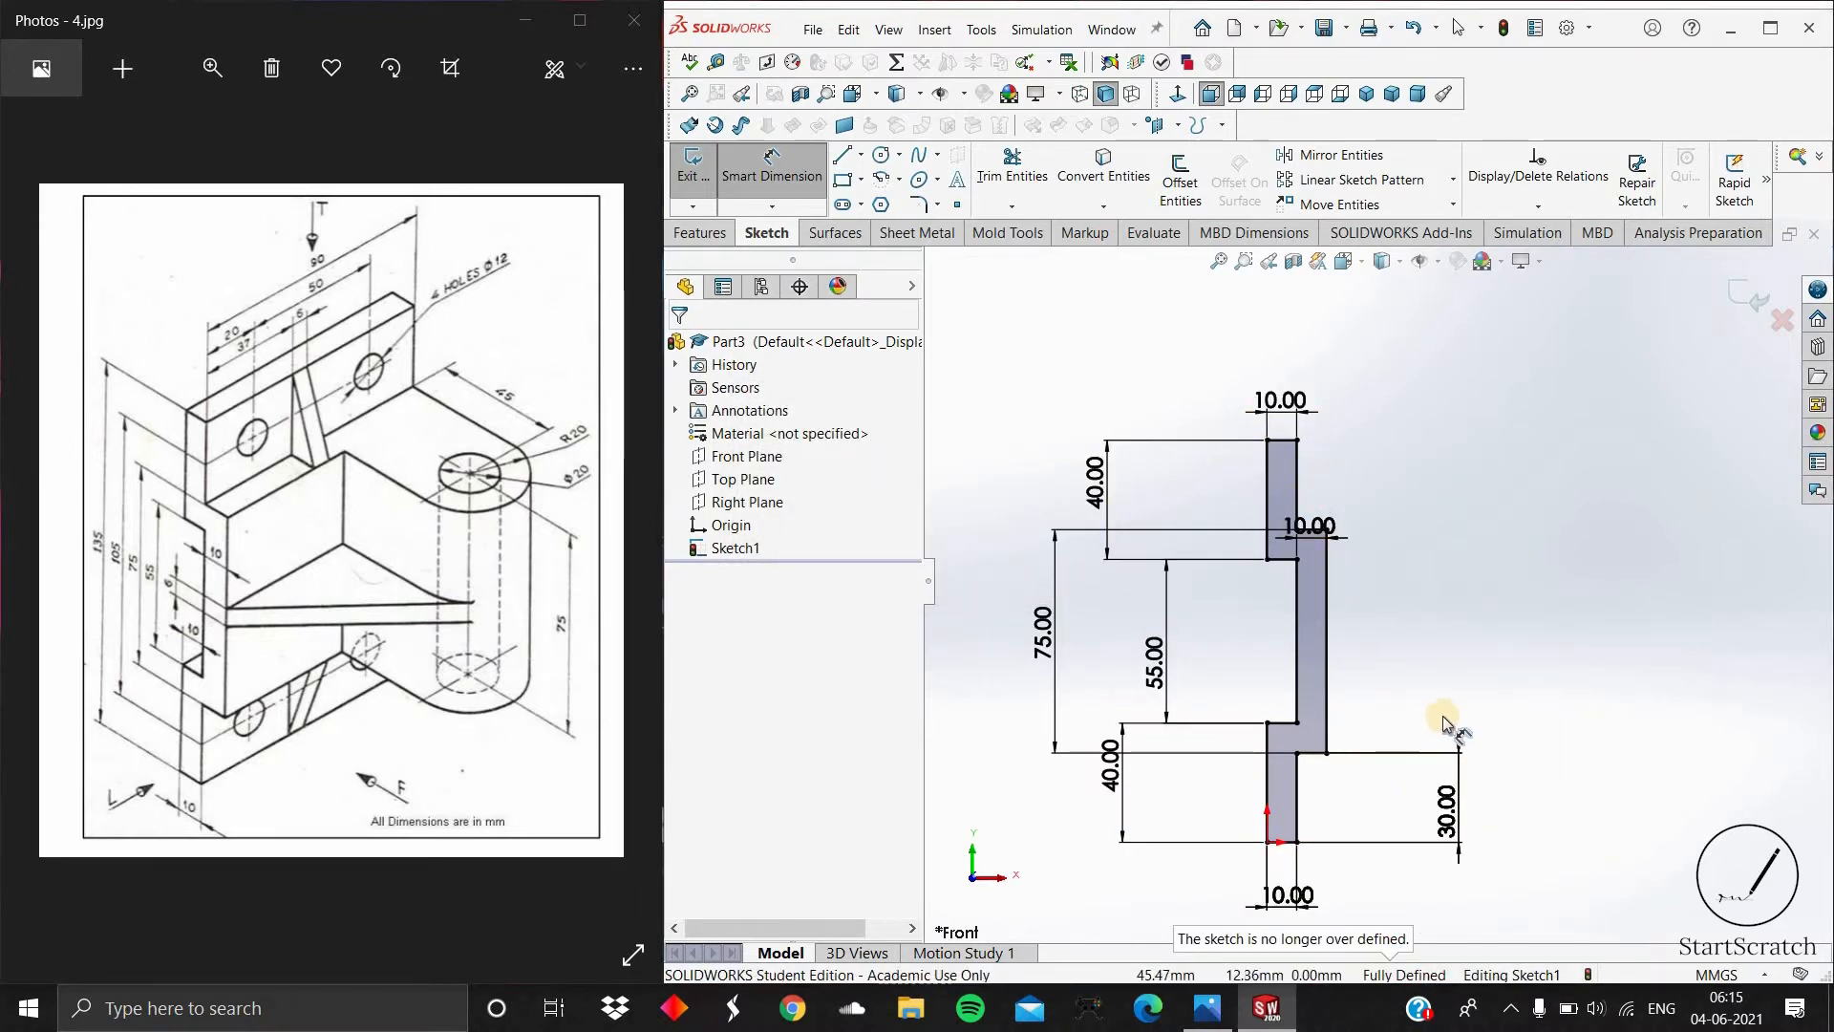
Step: Extrude the side profile as a blind boss 90 mm deep
click(723, 246)
click(719, 180)
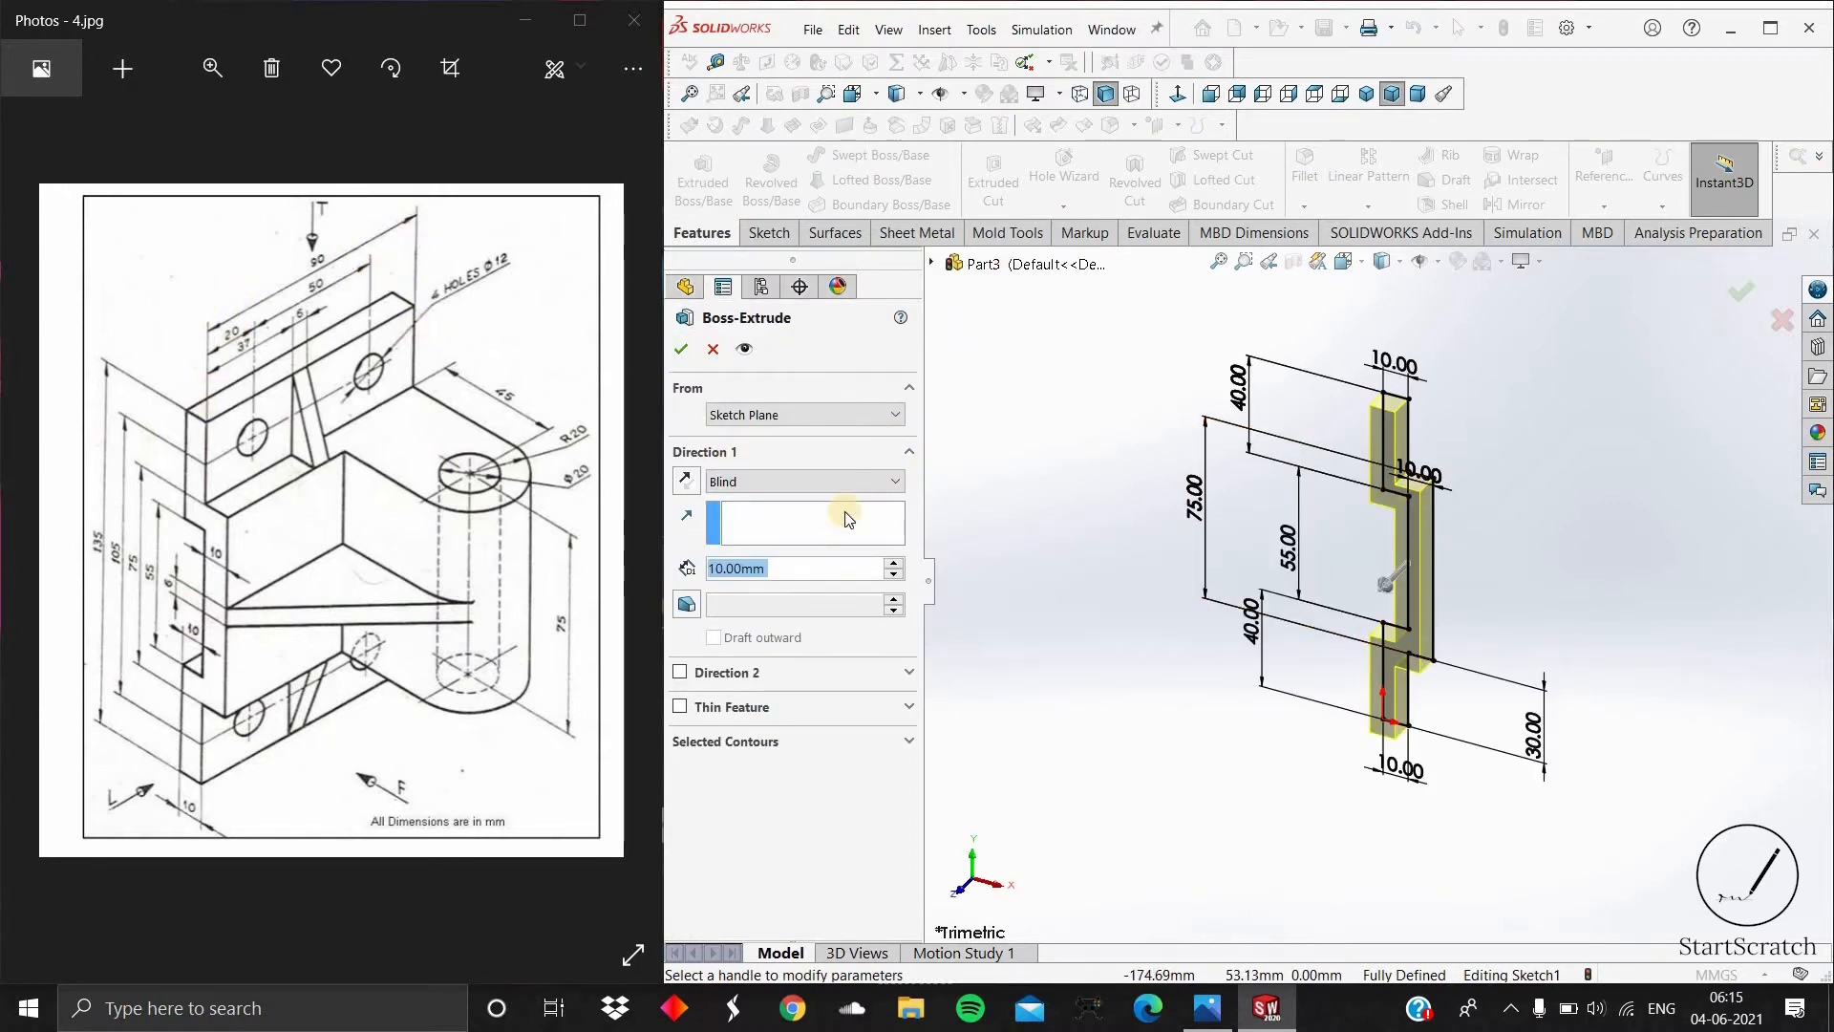
text(90)
key(Return)
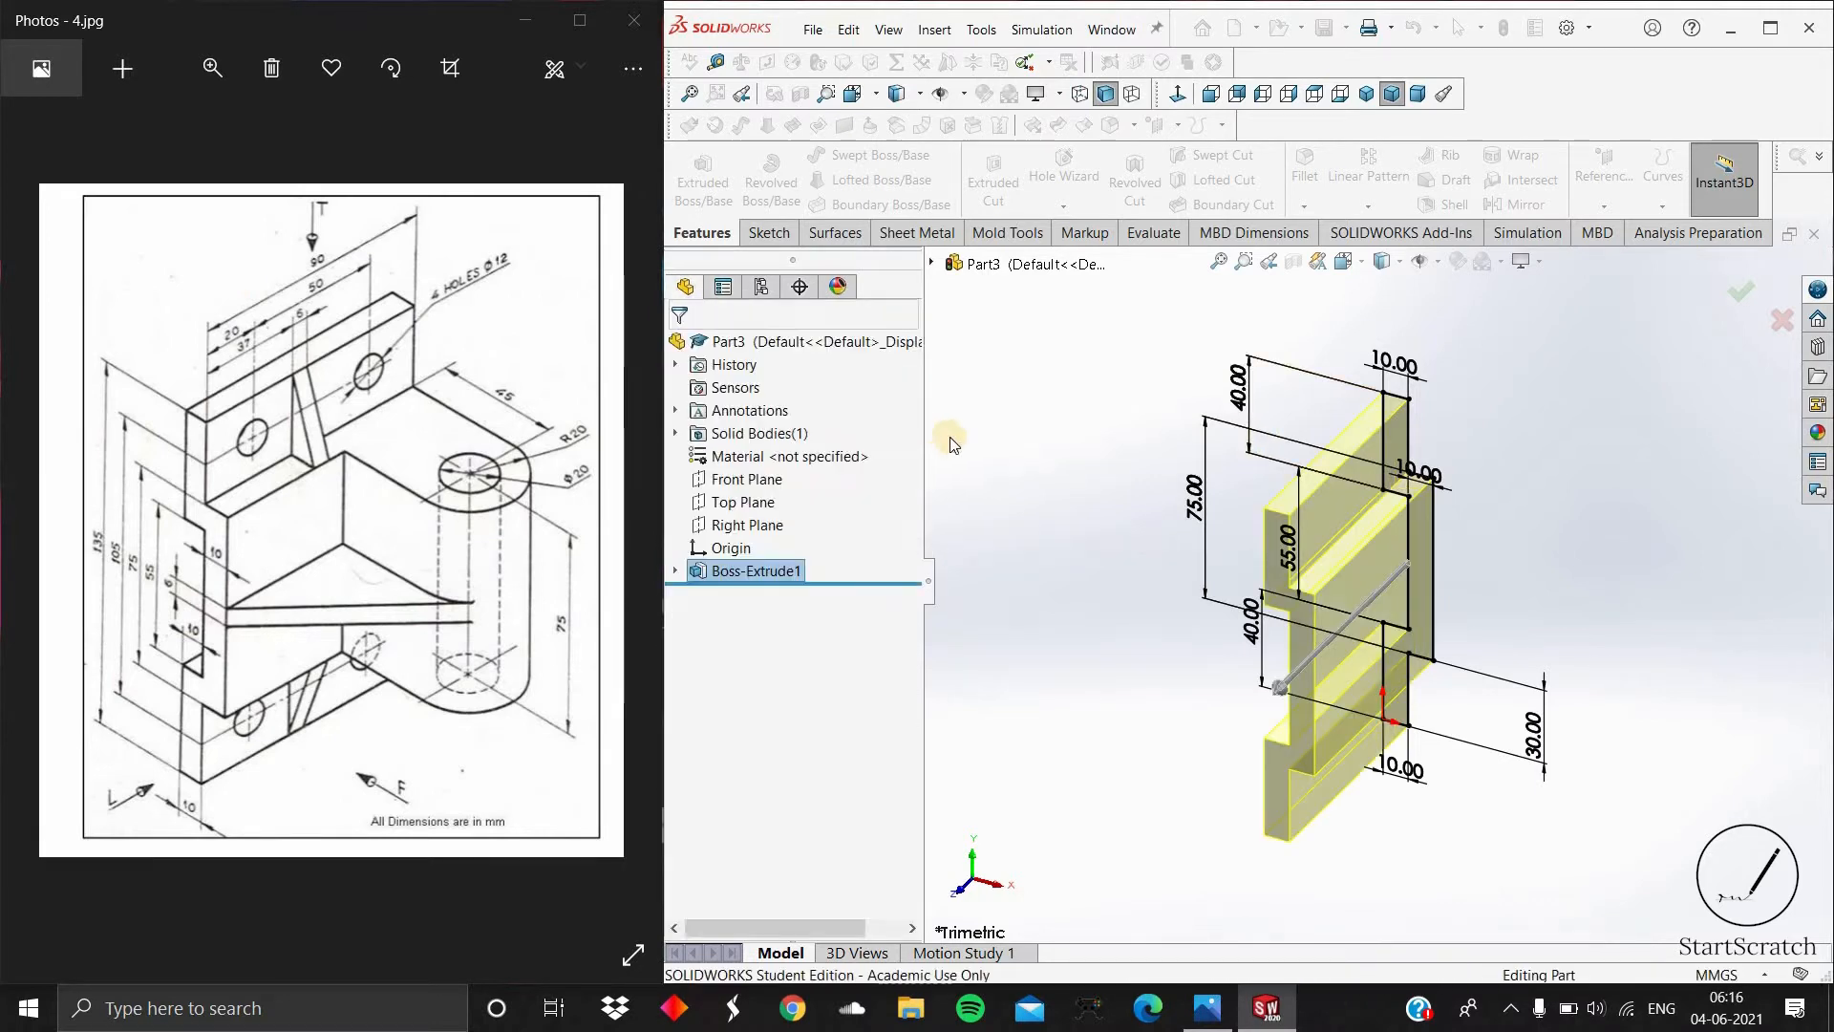
middle_drag(1525, 459, 1463, 466)
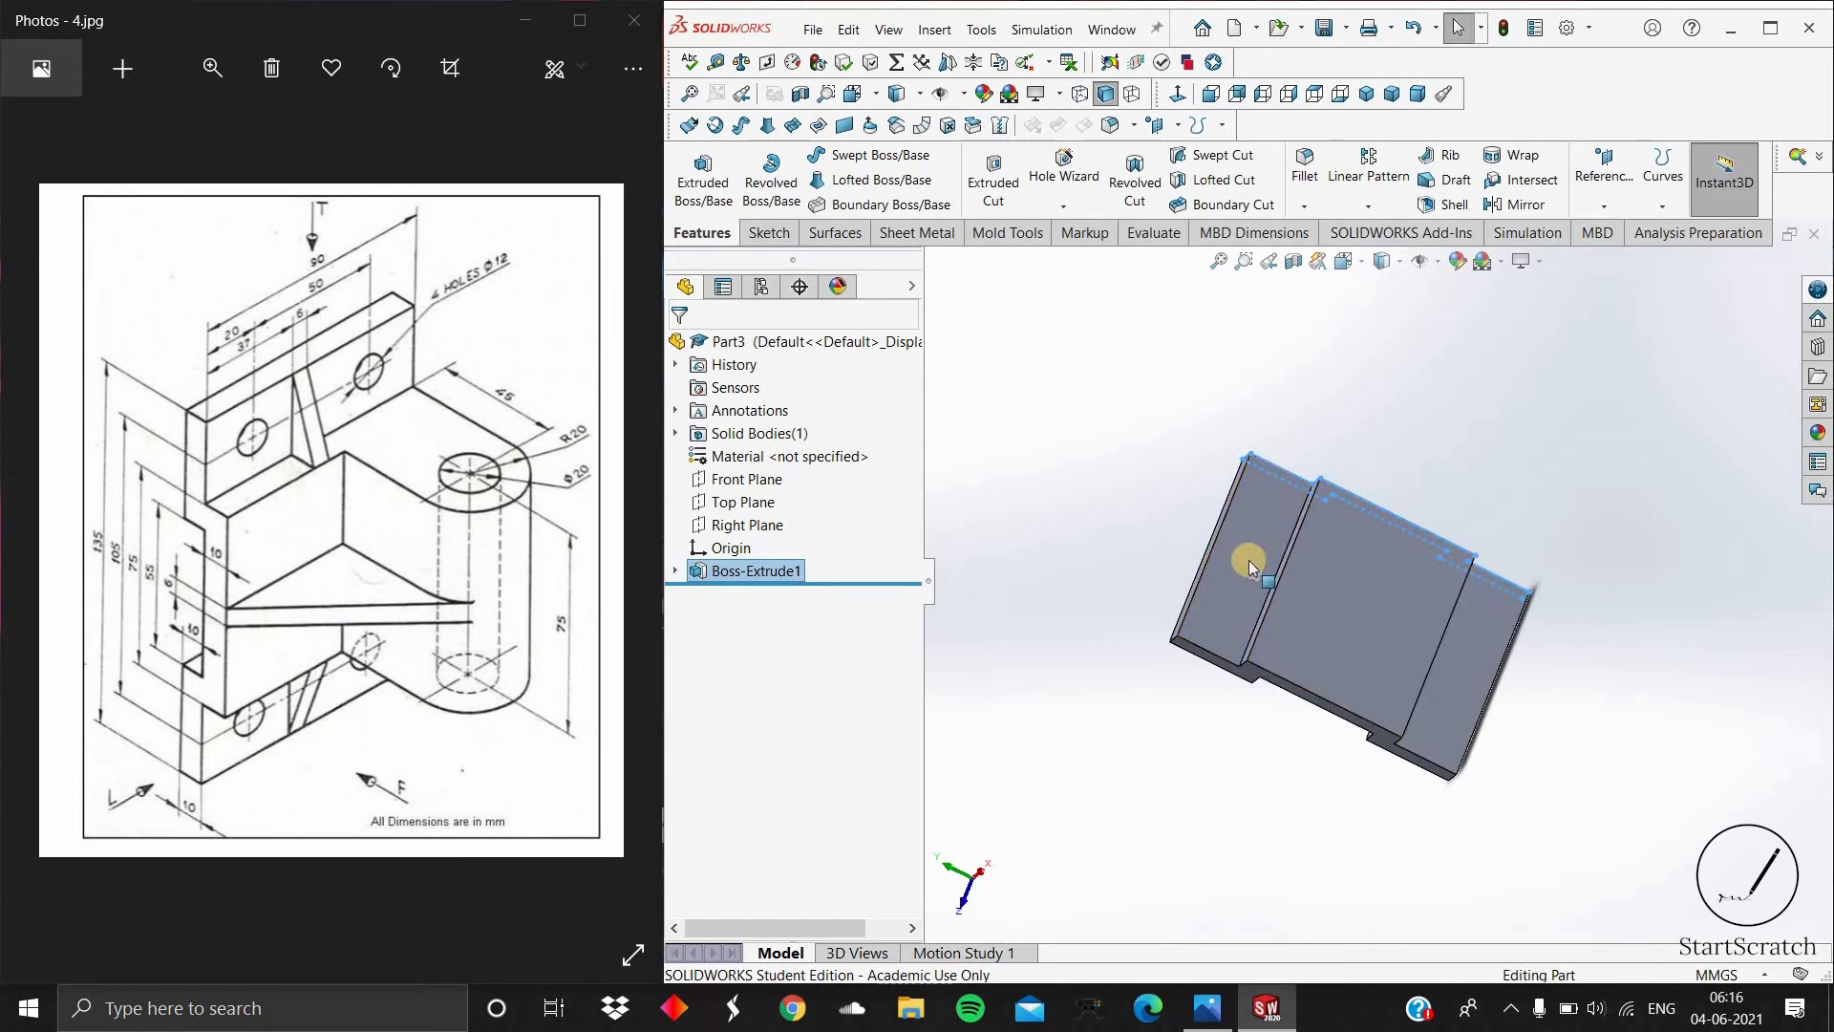
click(1311, 506)
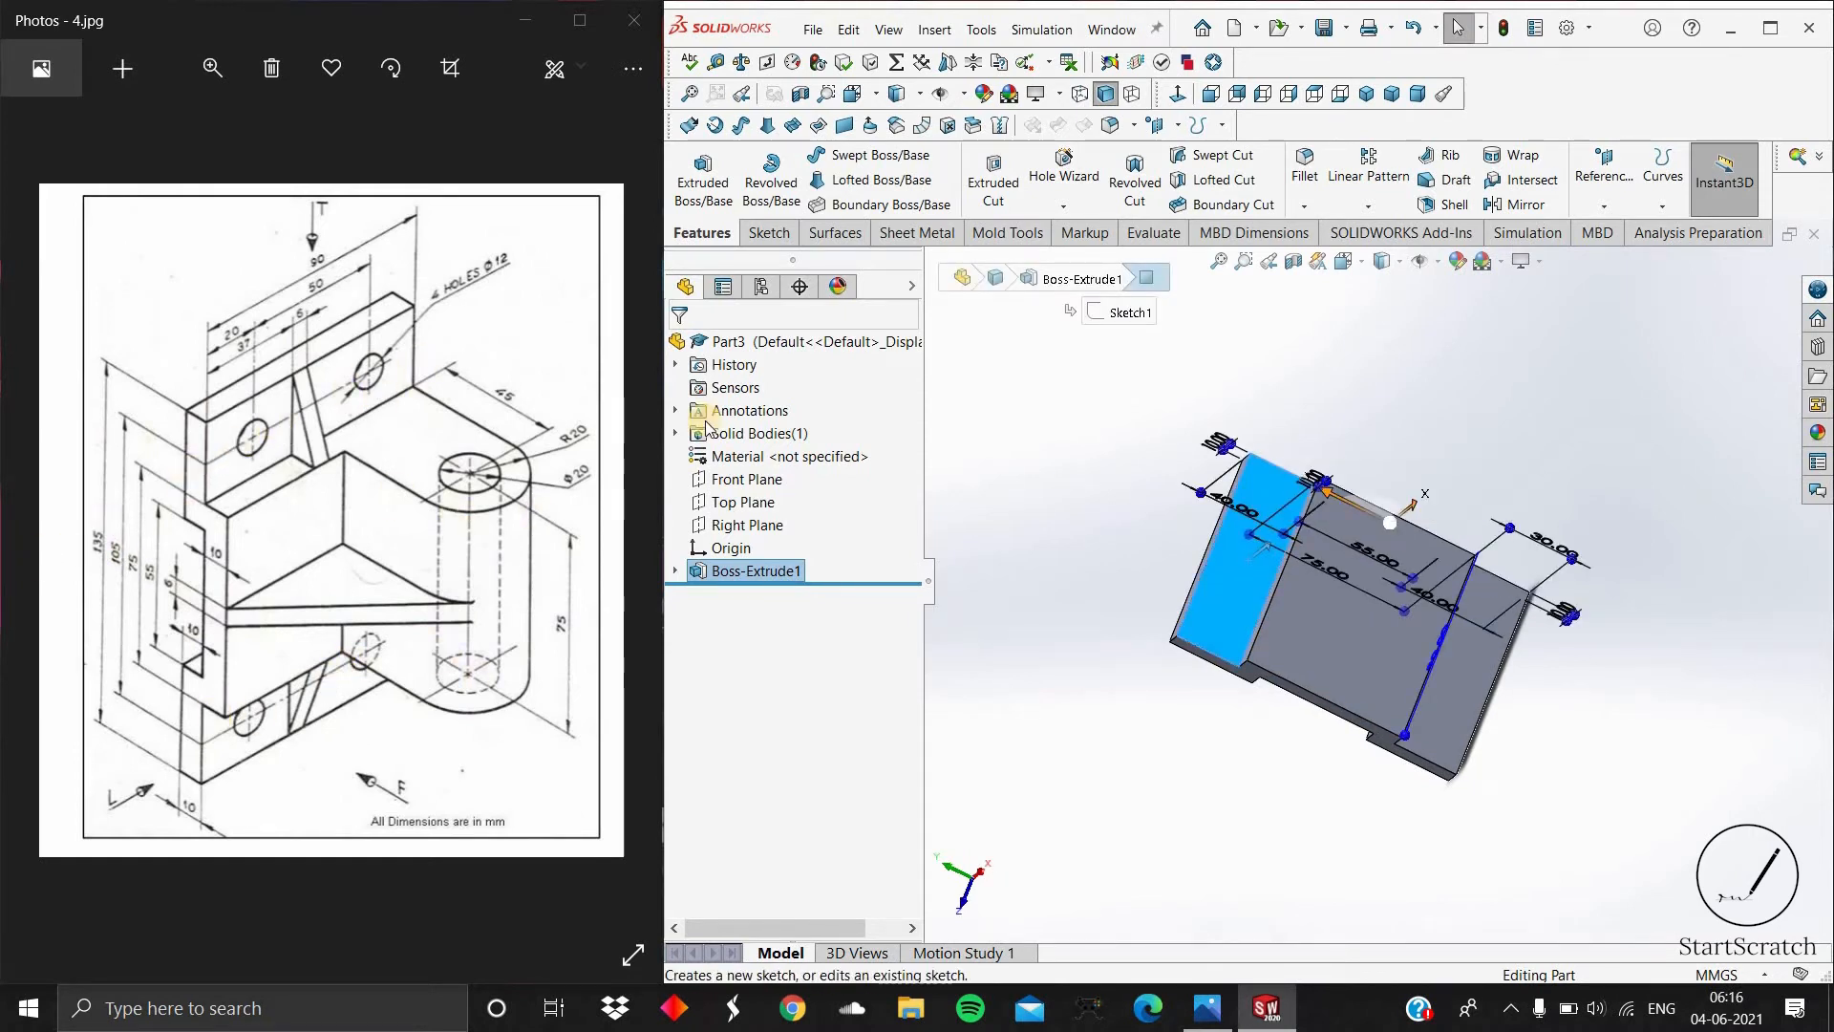
click(1177, 426)
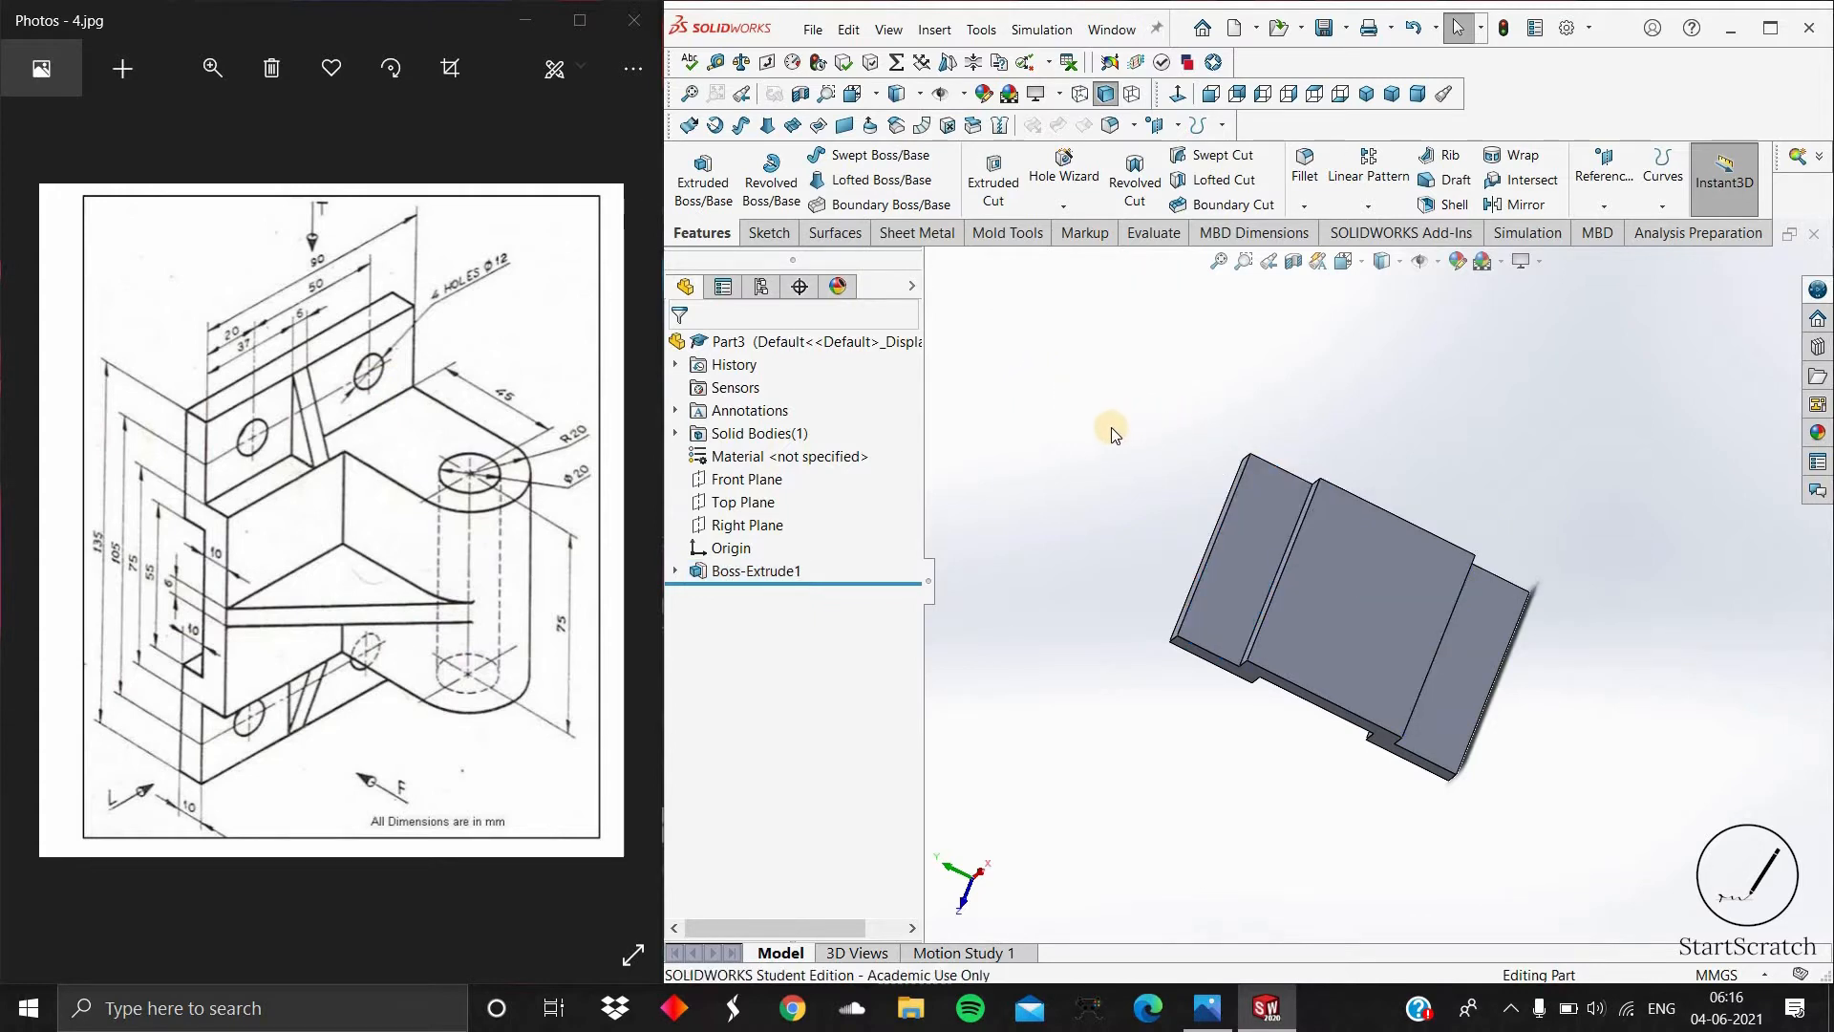
middle_drag(1295, 403, 1604, 206)
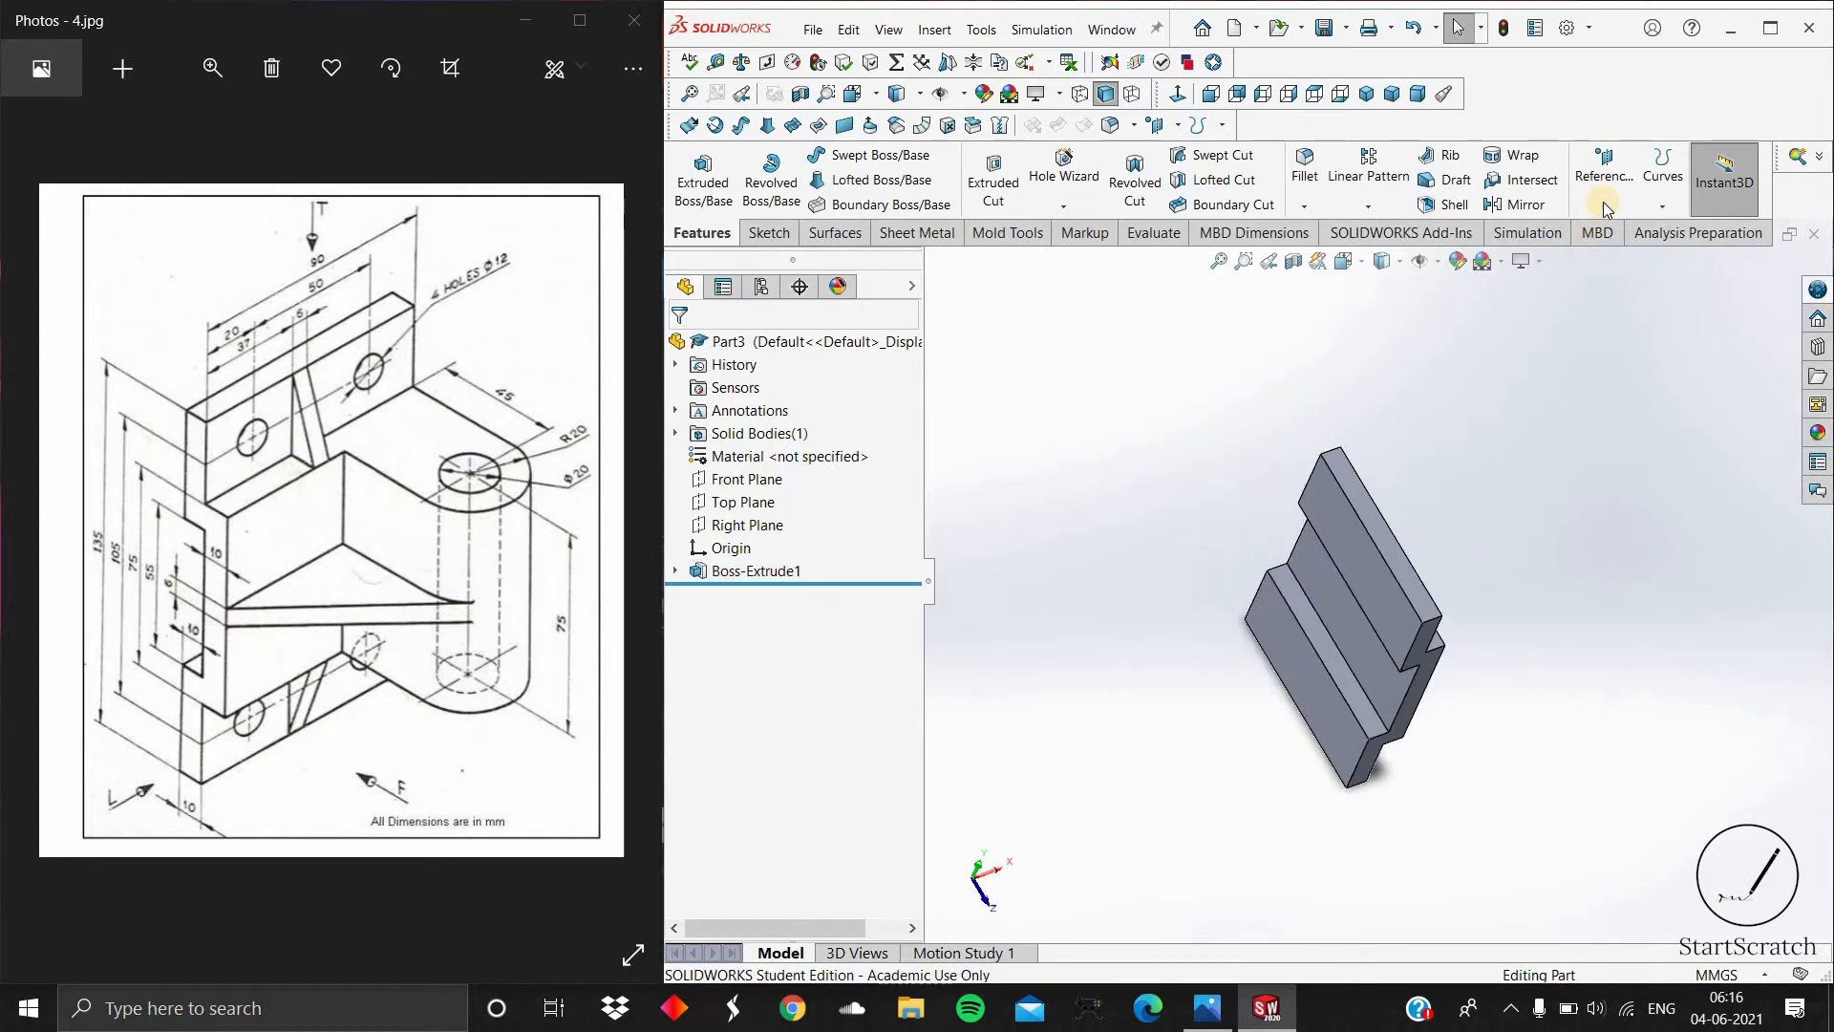
click(1604, 196)
click(1641, 234)
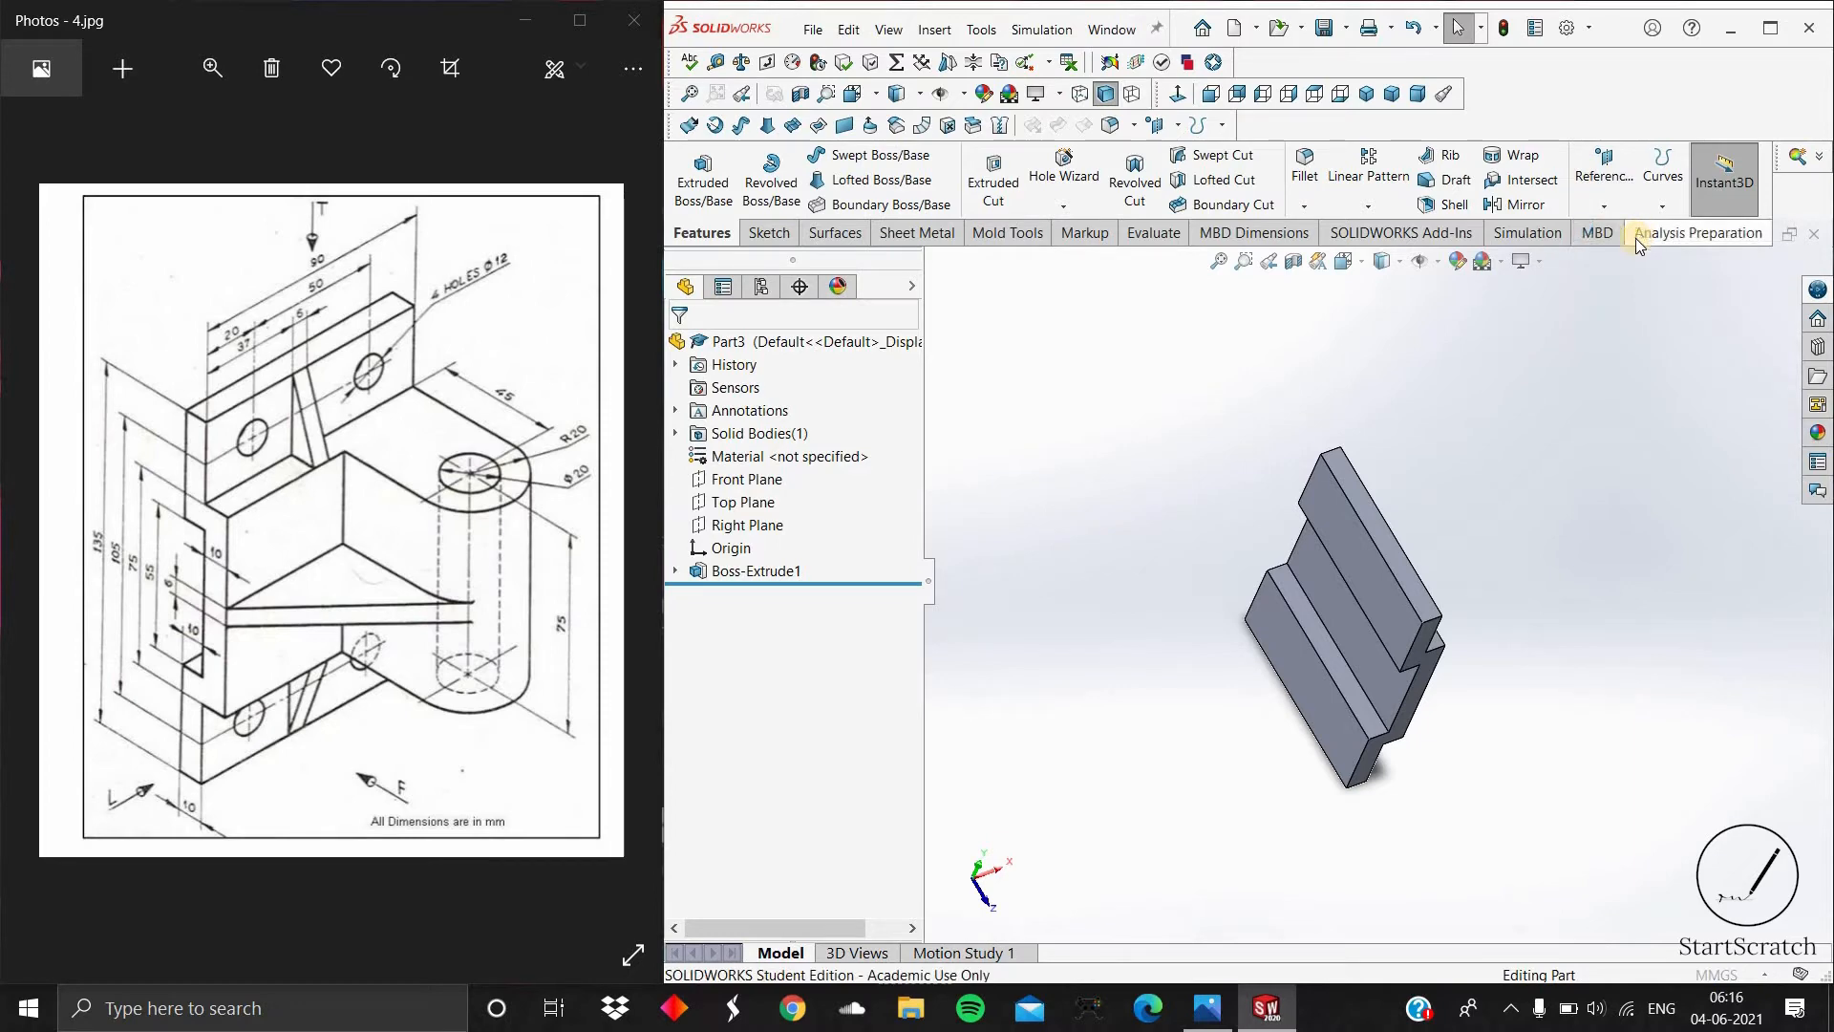
click(1362, 565)
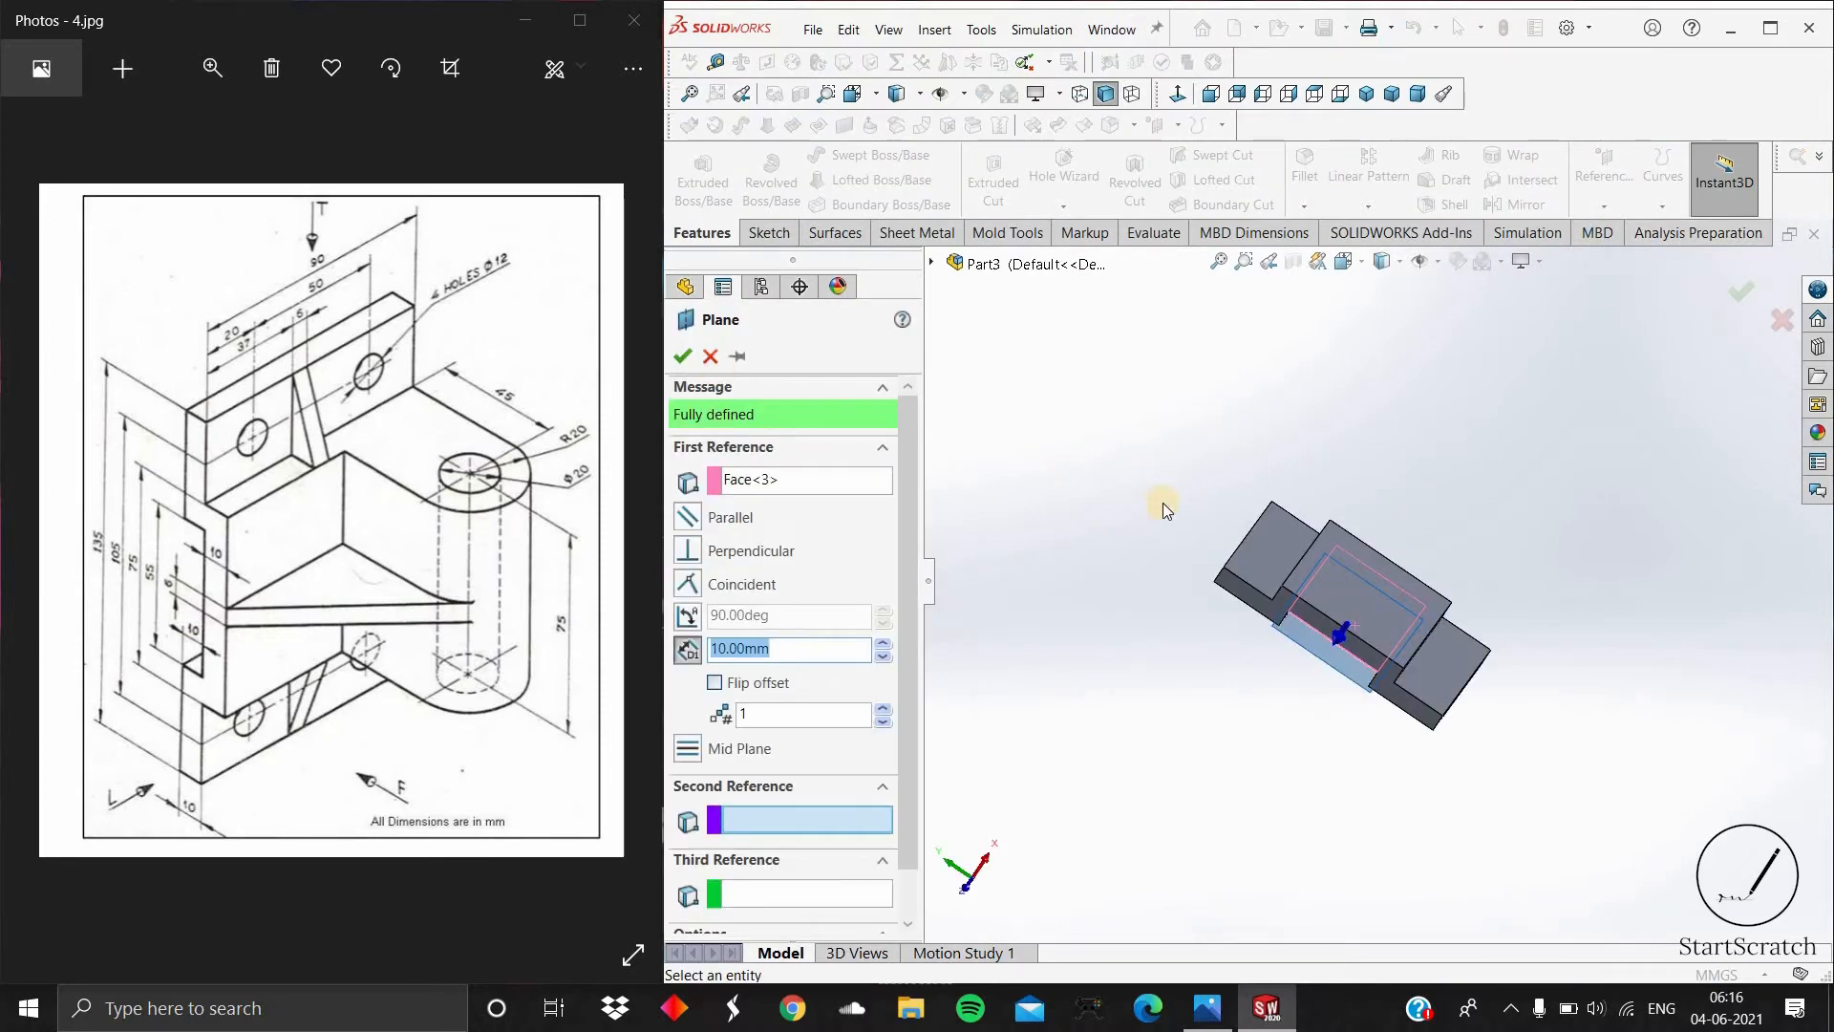
key(Escape)
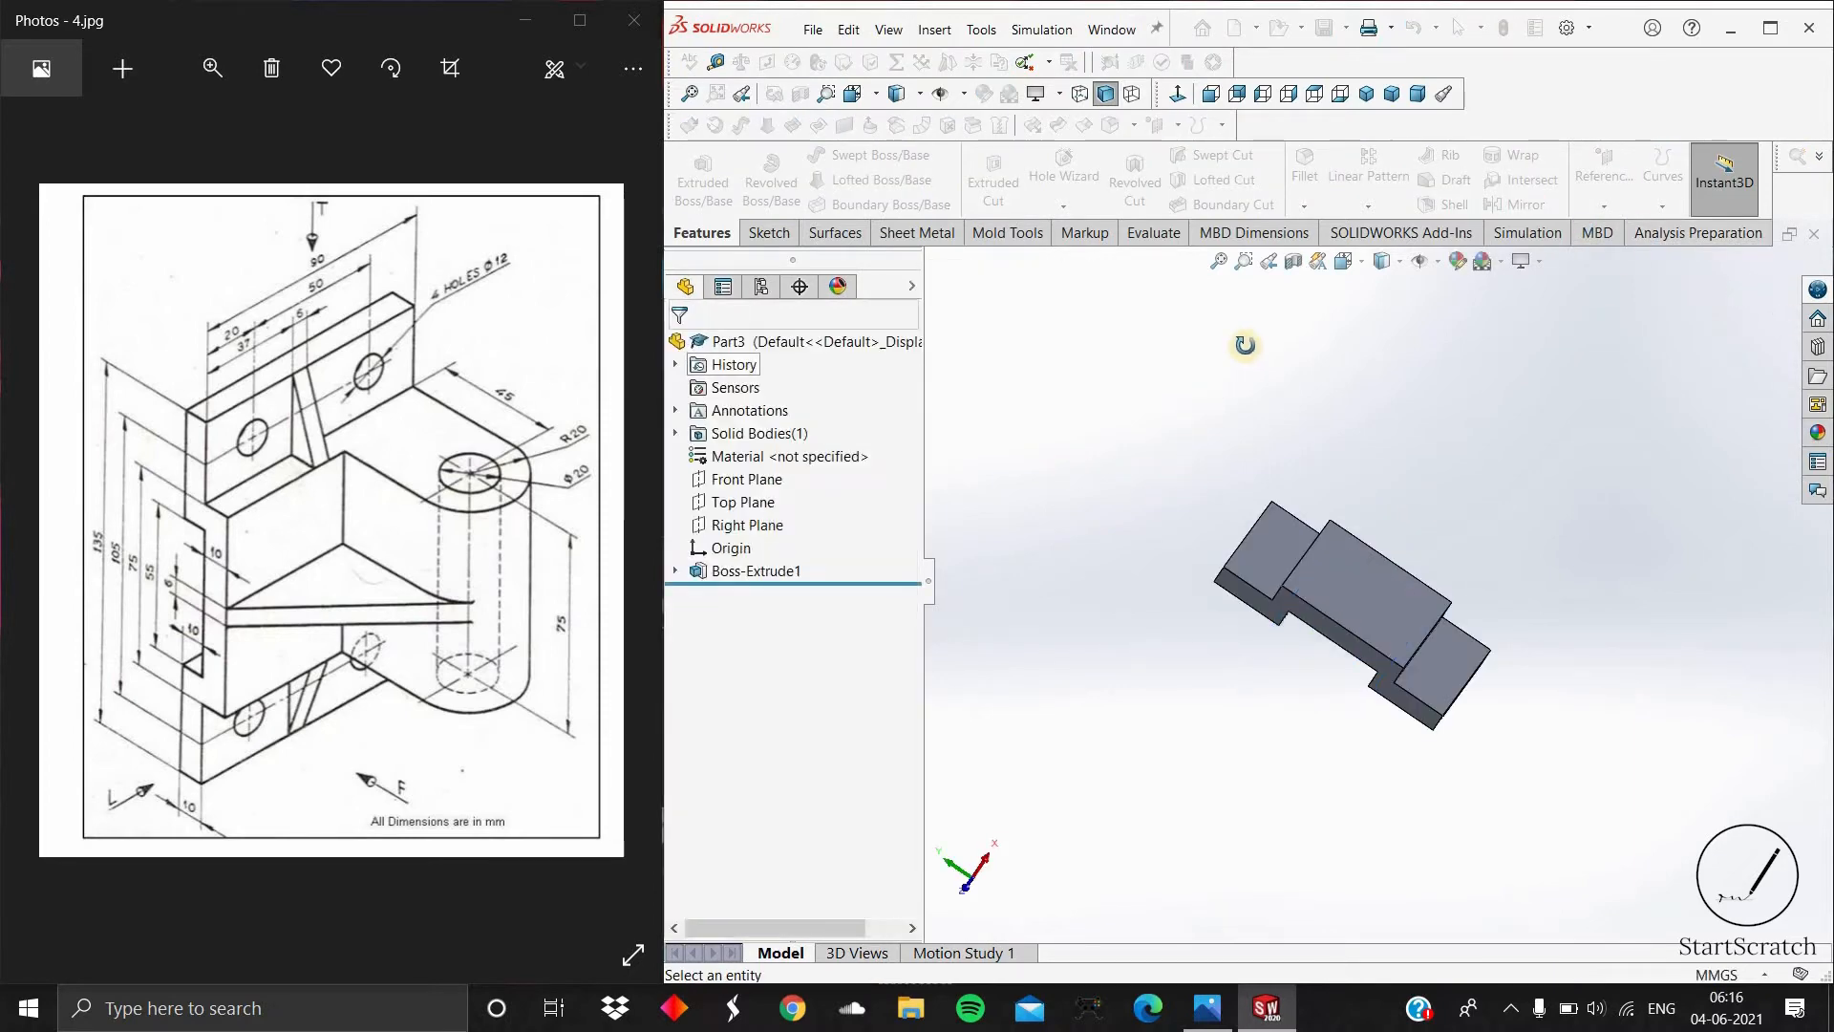
Step: Create a reference plane 10 mm from the upper flange's back face, with the offset flipped into the part, and start a sketch on it
middle_drag(1245, 344, 1622, 340)
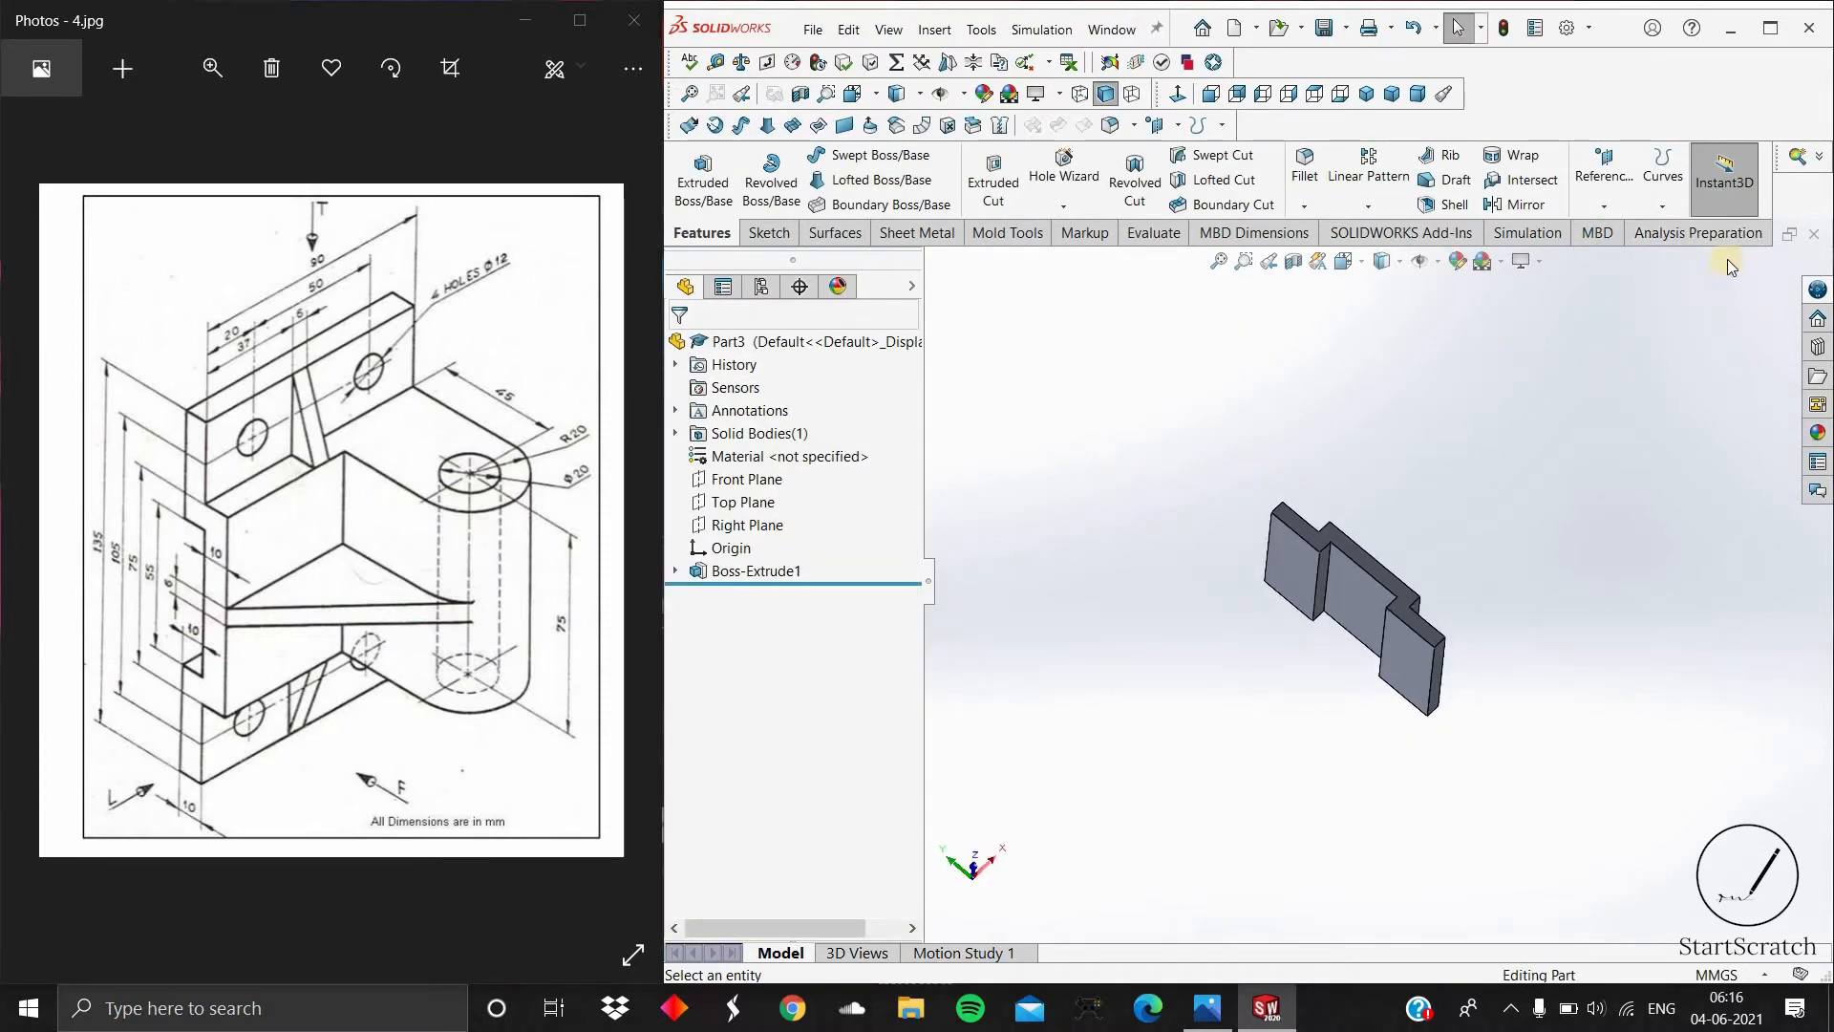
click(1604, 206)
click(1623, 234)
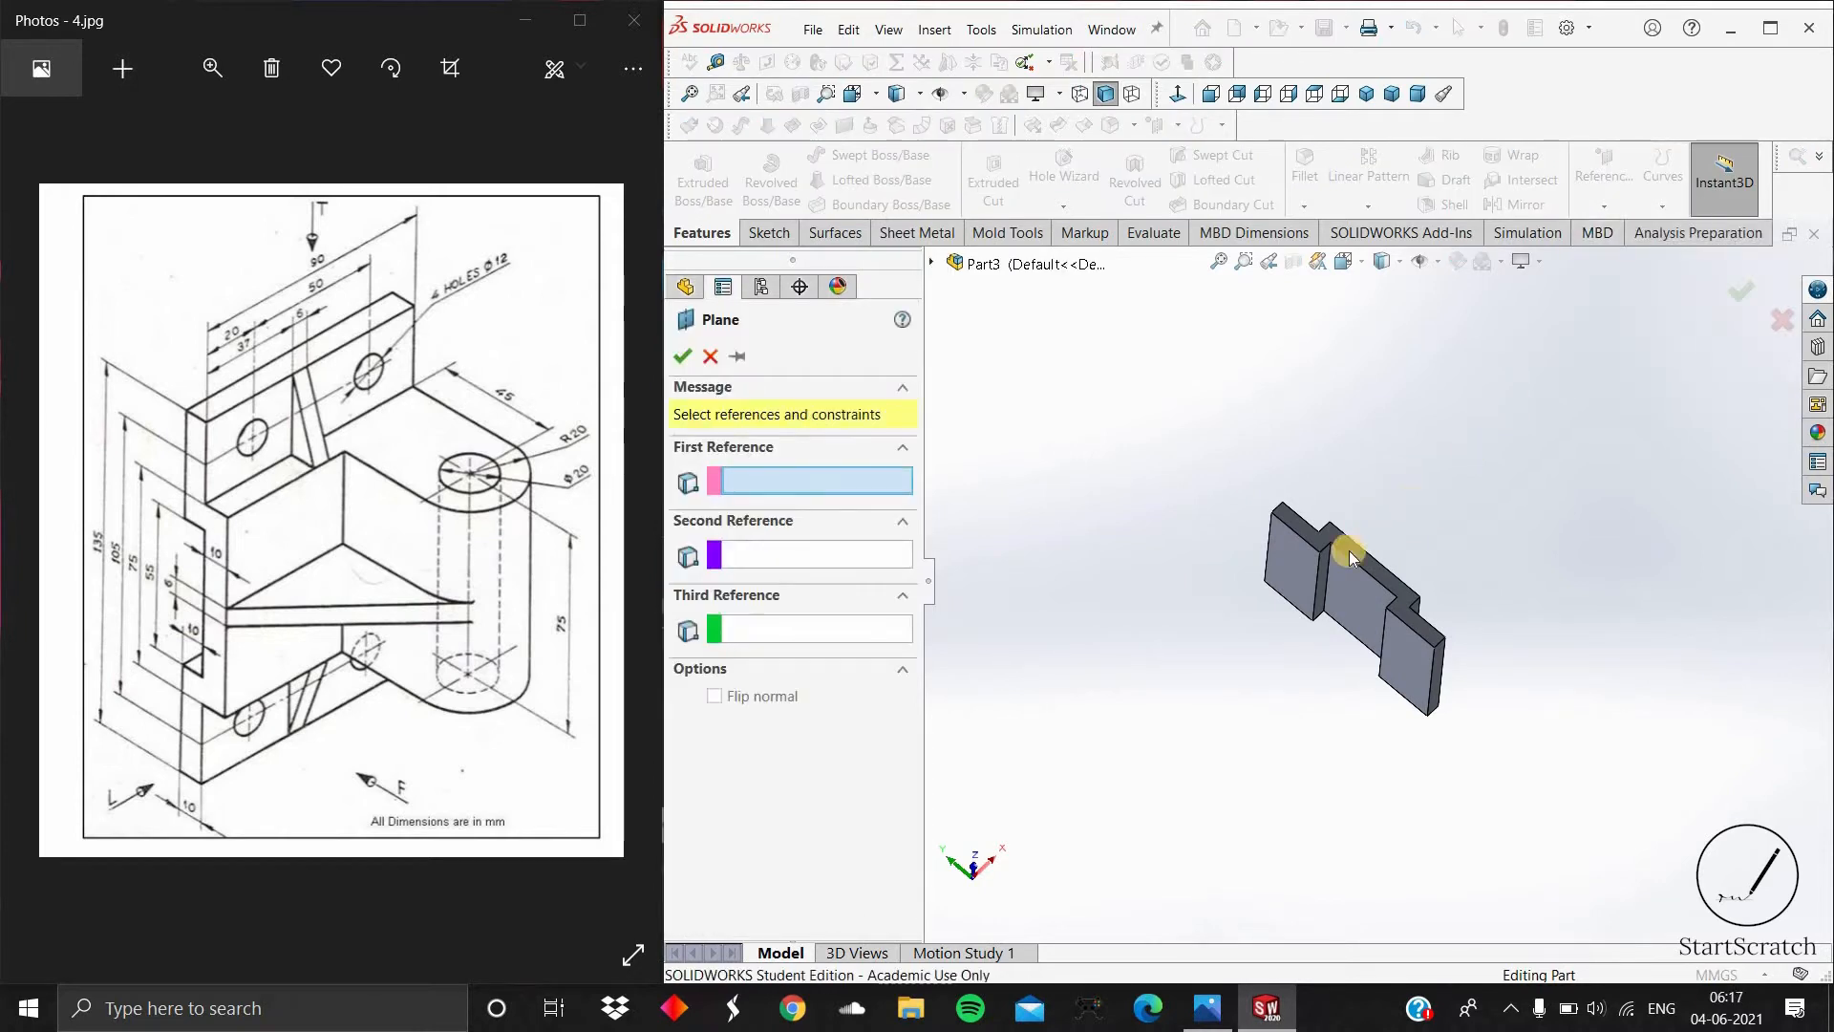
click(1304, 567)
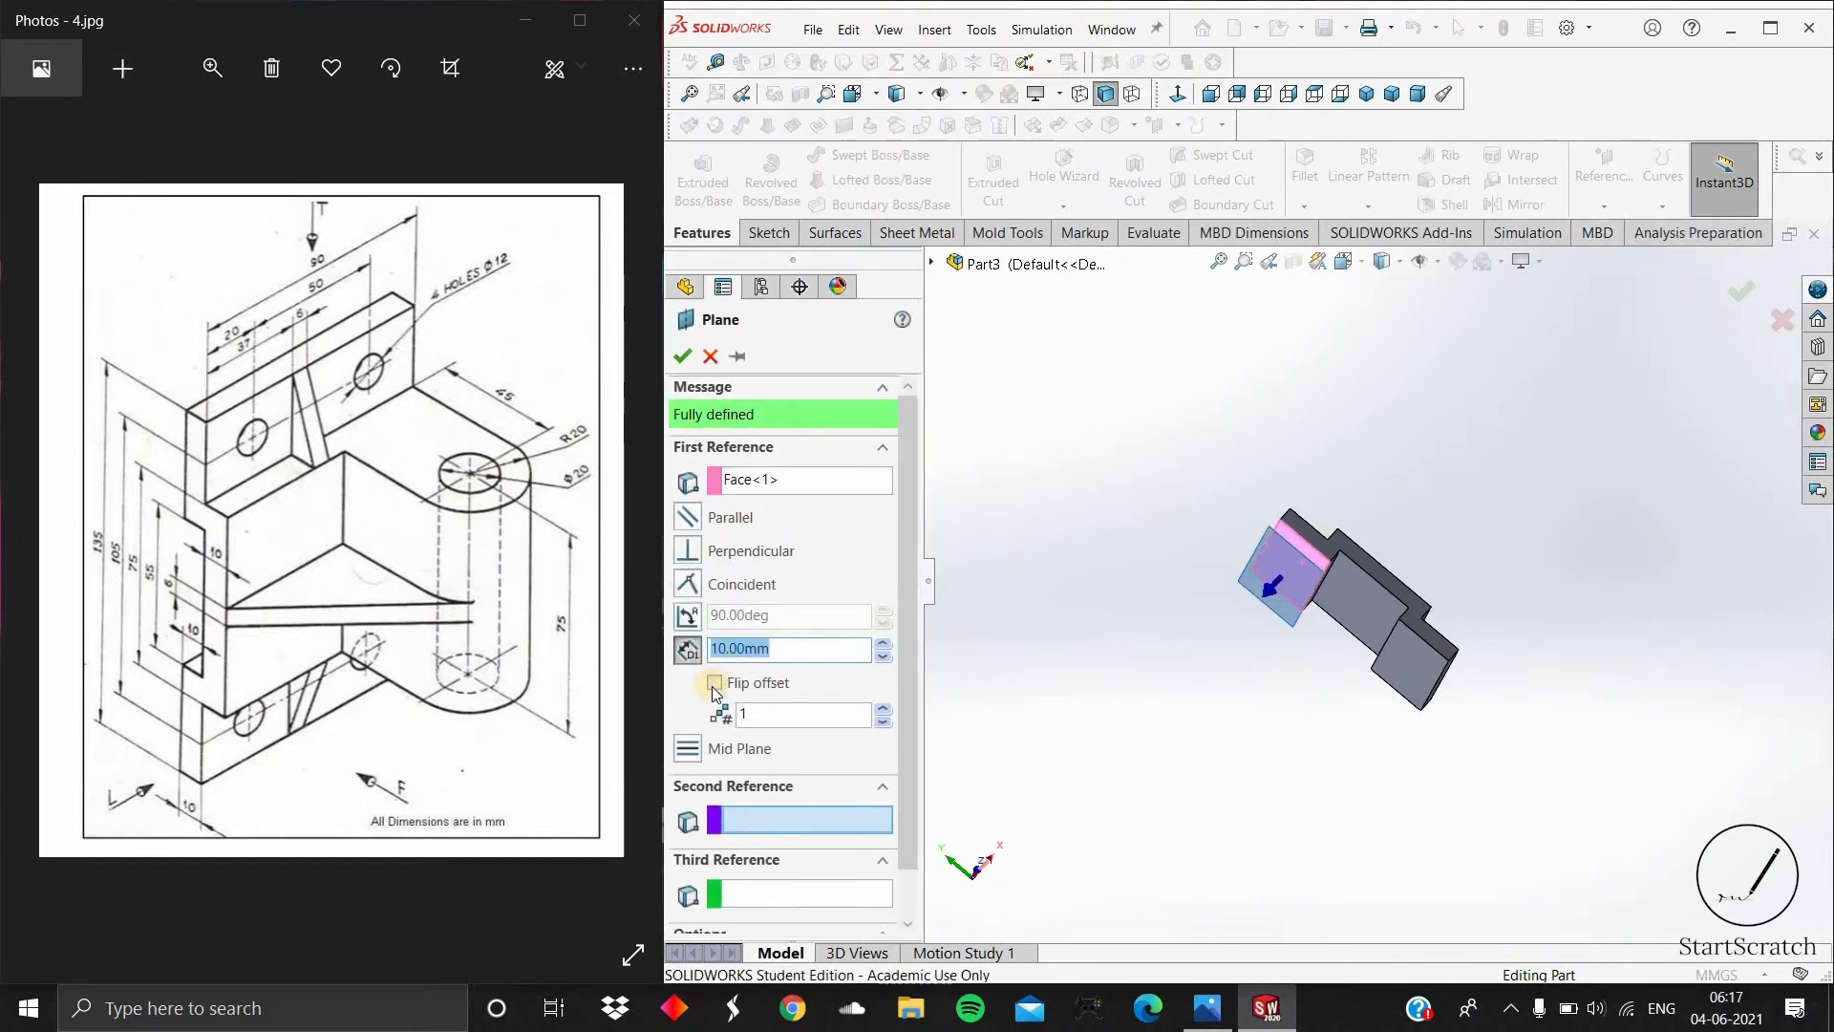
middle_drag(1449, 476, 1375, 545)
right_click(1323, 503)
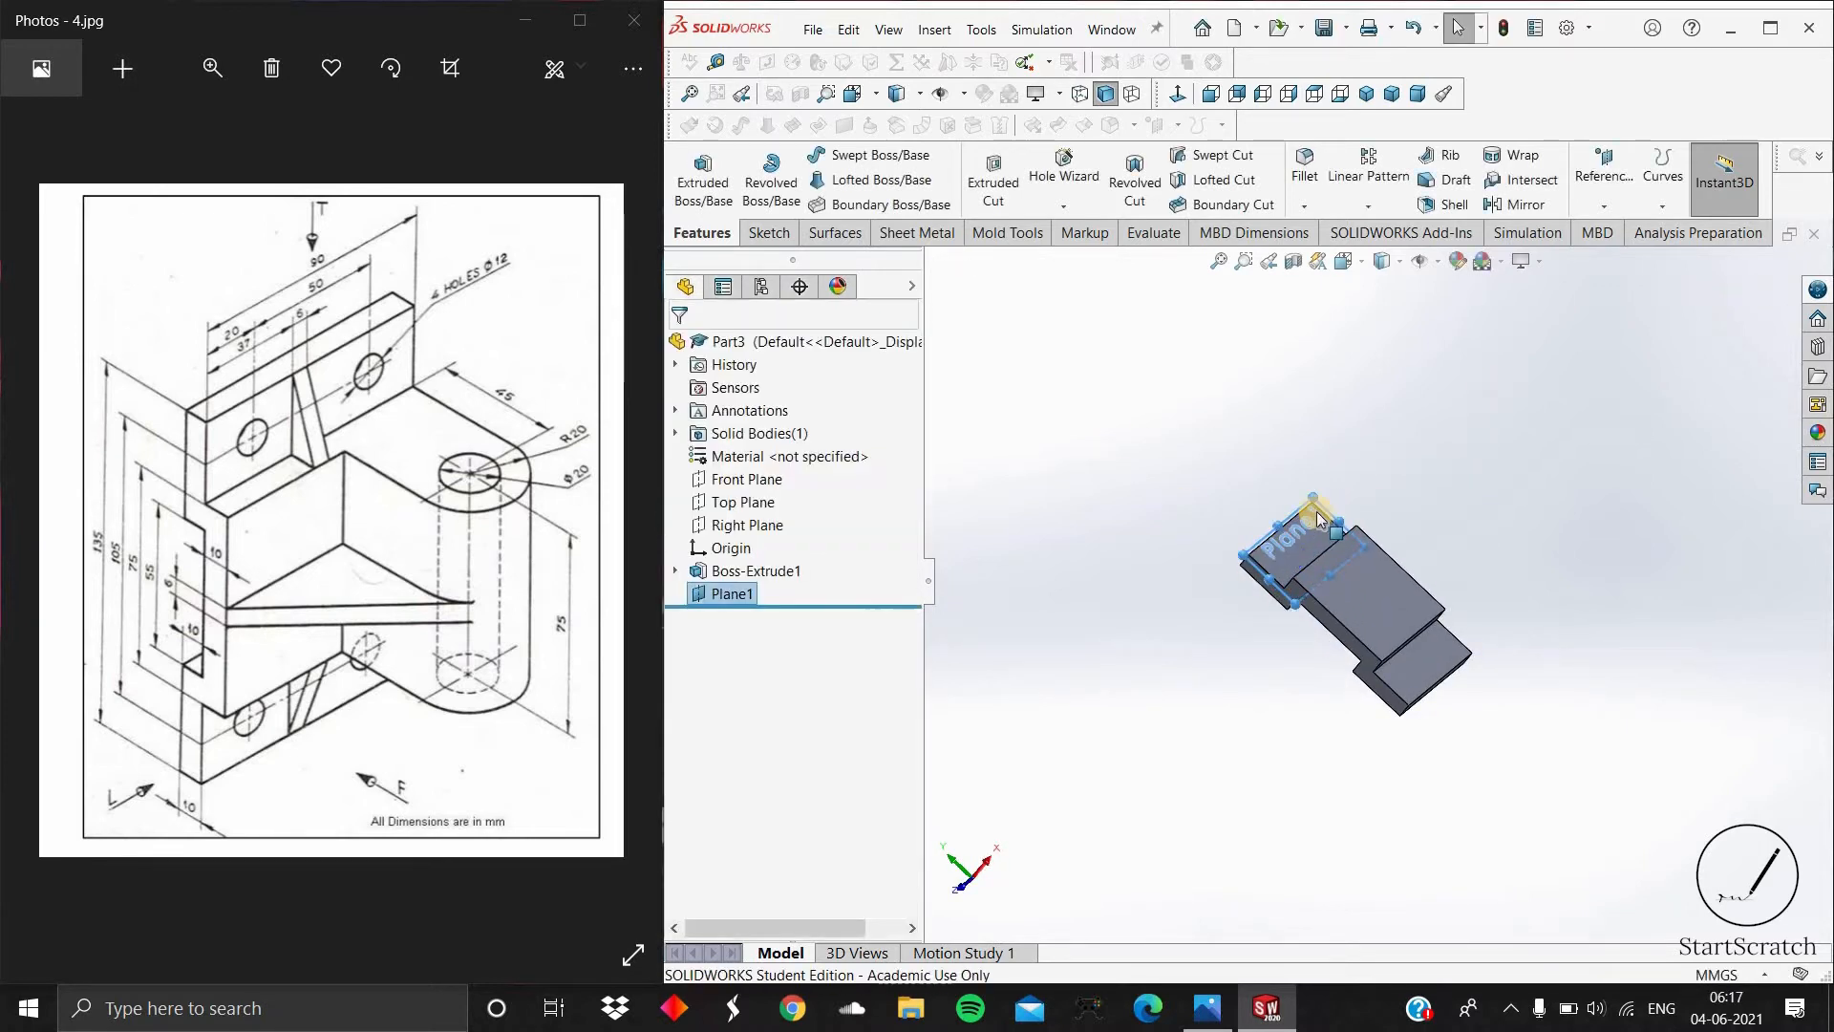
right_click(736, 593)
click(741, 550)
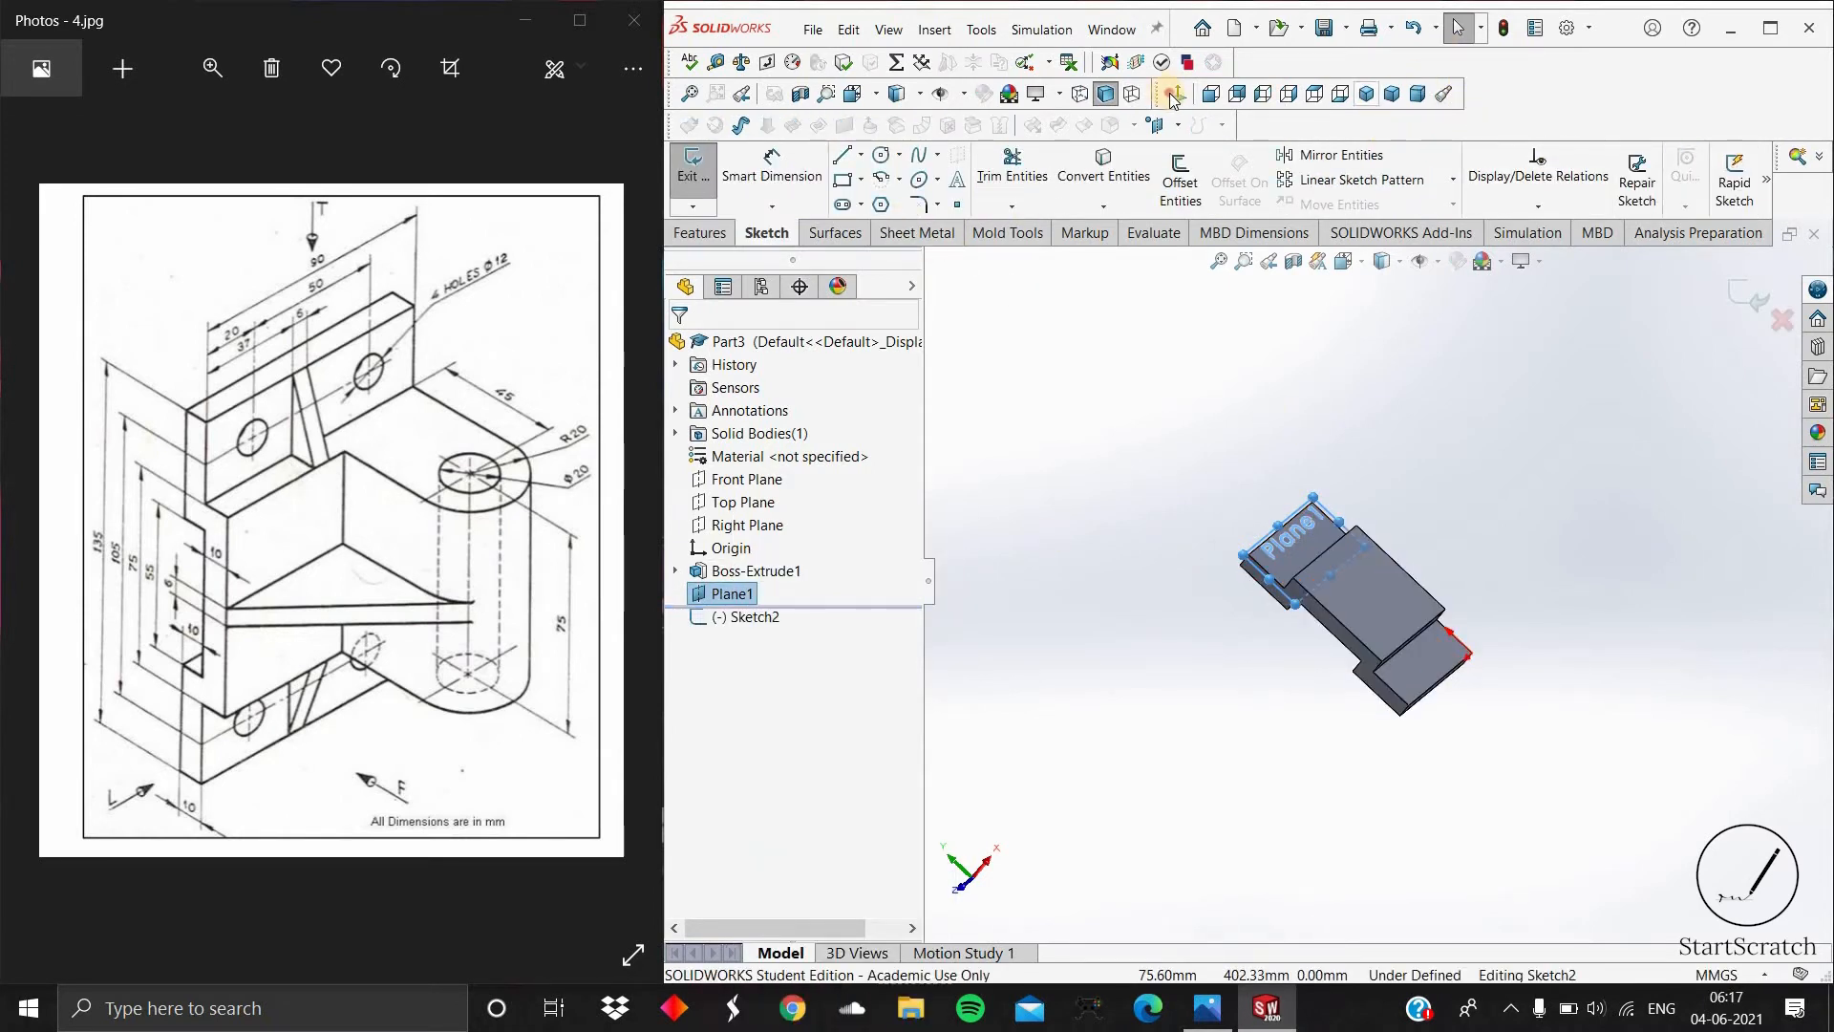
Step: Facing the sketch plane, sketch one circle near each corner of the two flanges, upper-left radius about 4 mm, the others about 9 mm
key(ctrl+8)
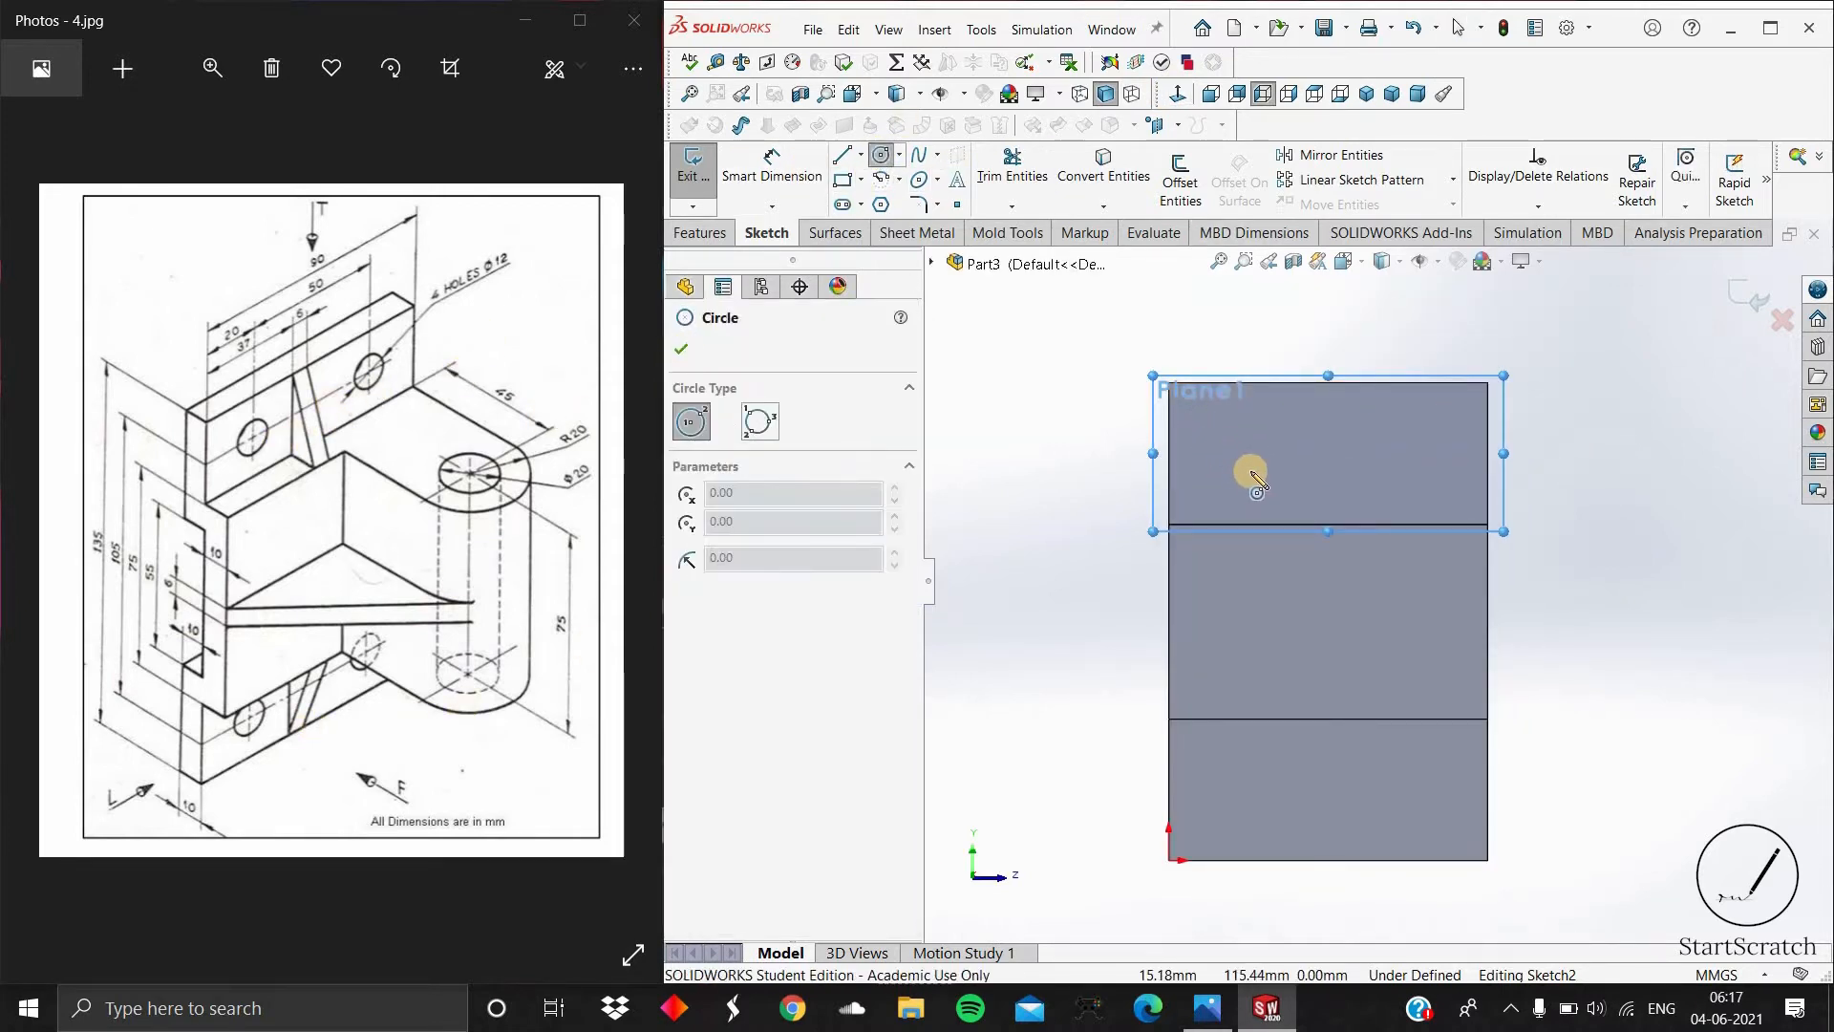
drag(1223, 453, 1243, 462)
click(1408, 451)
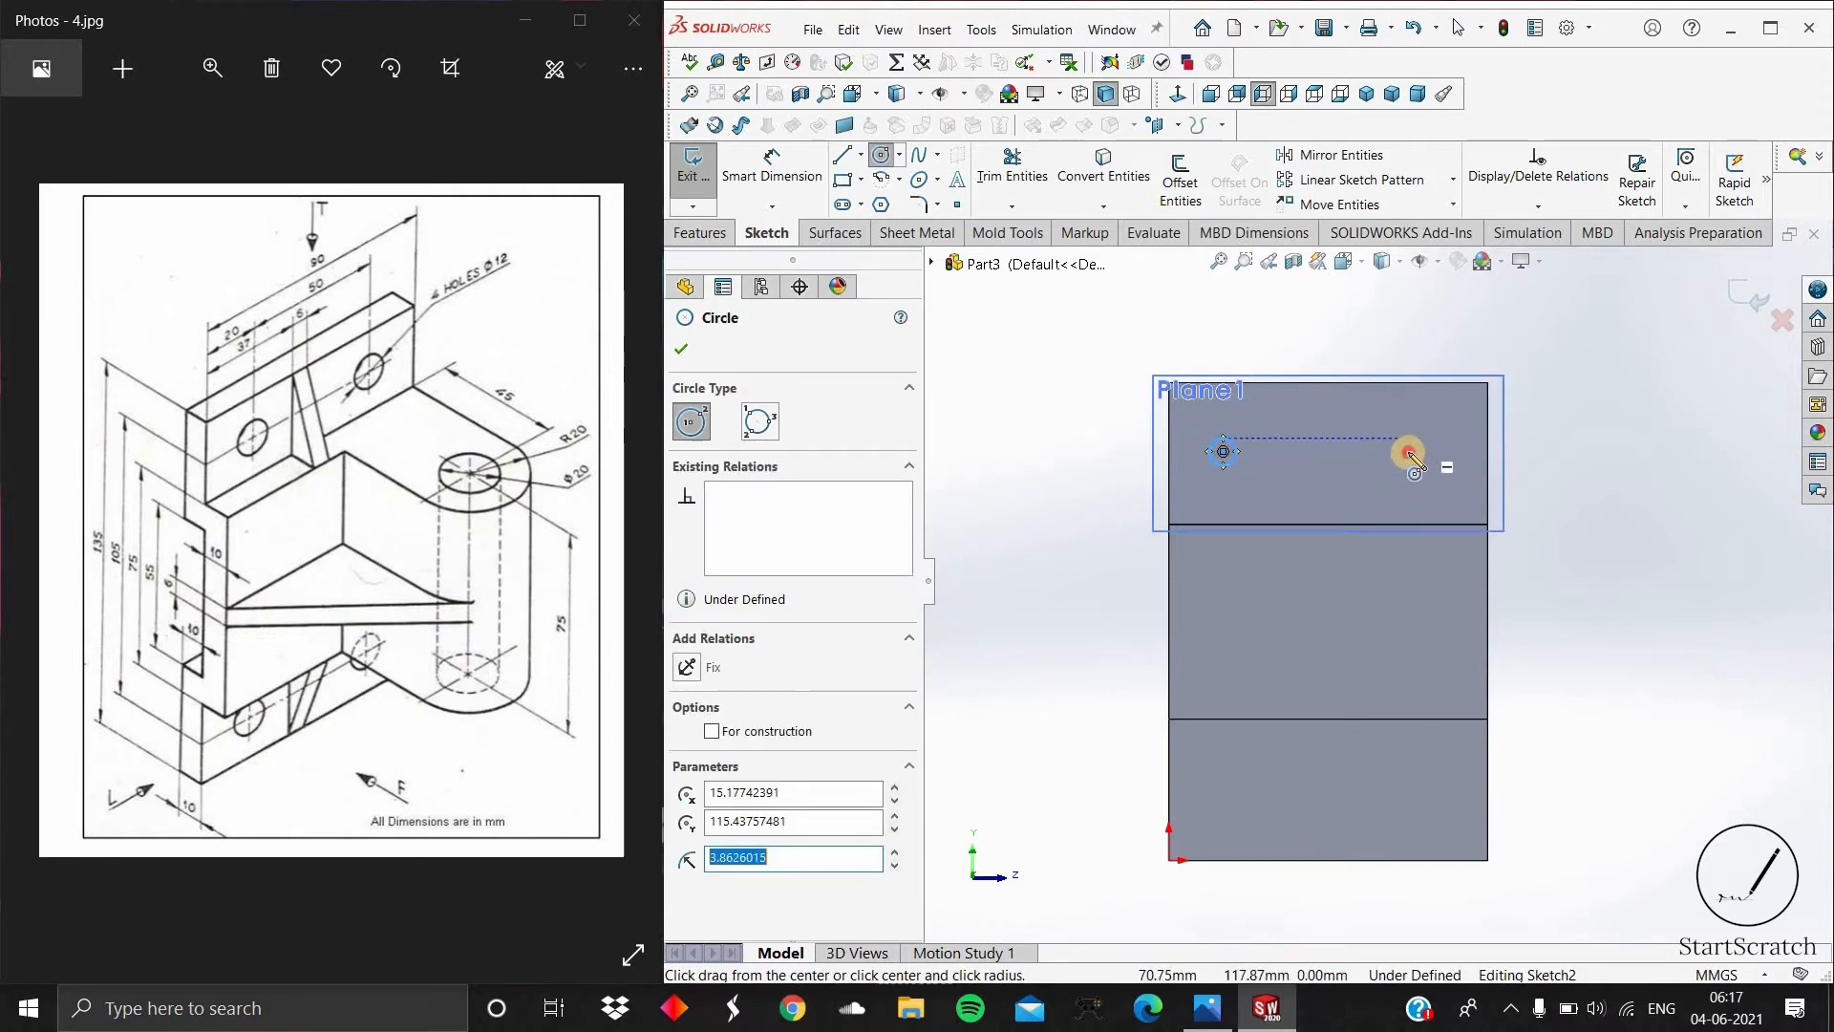
click(1433, 492)
click(1235, 818)
click(1208, 807)
click(1228, 831)
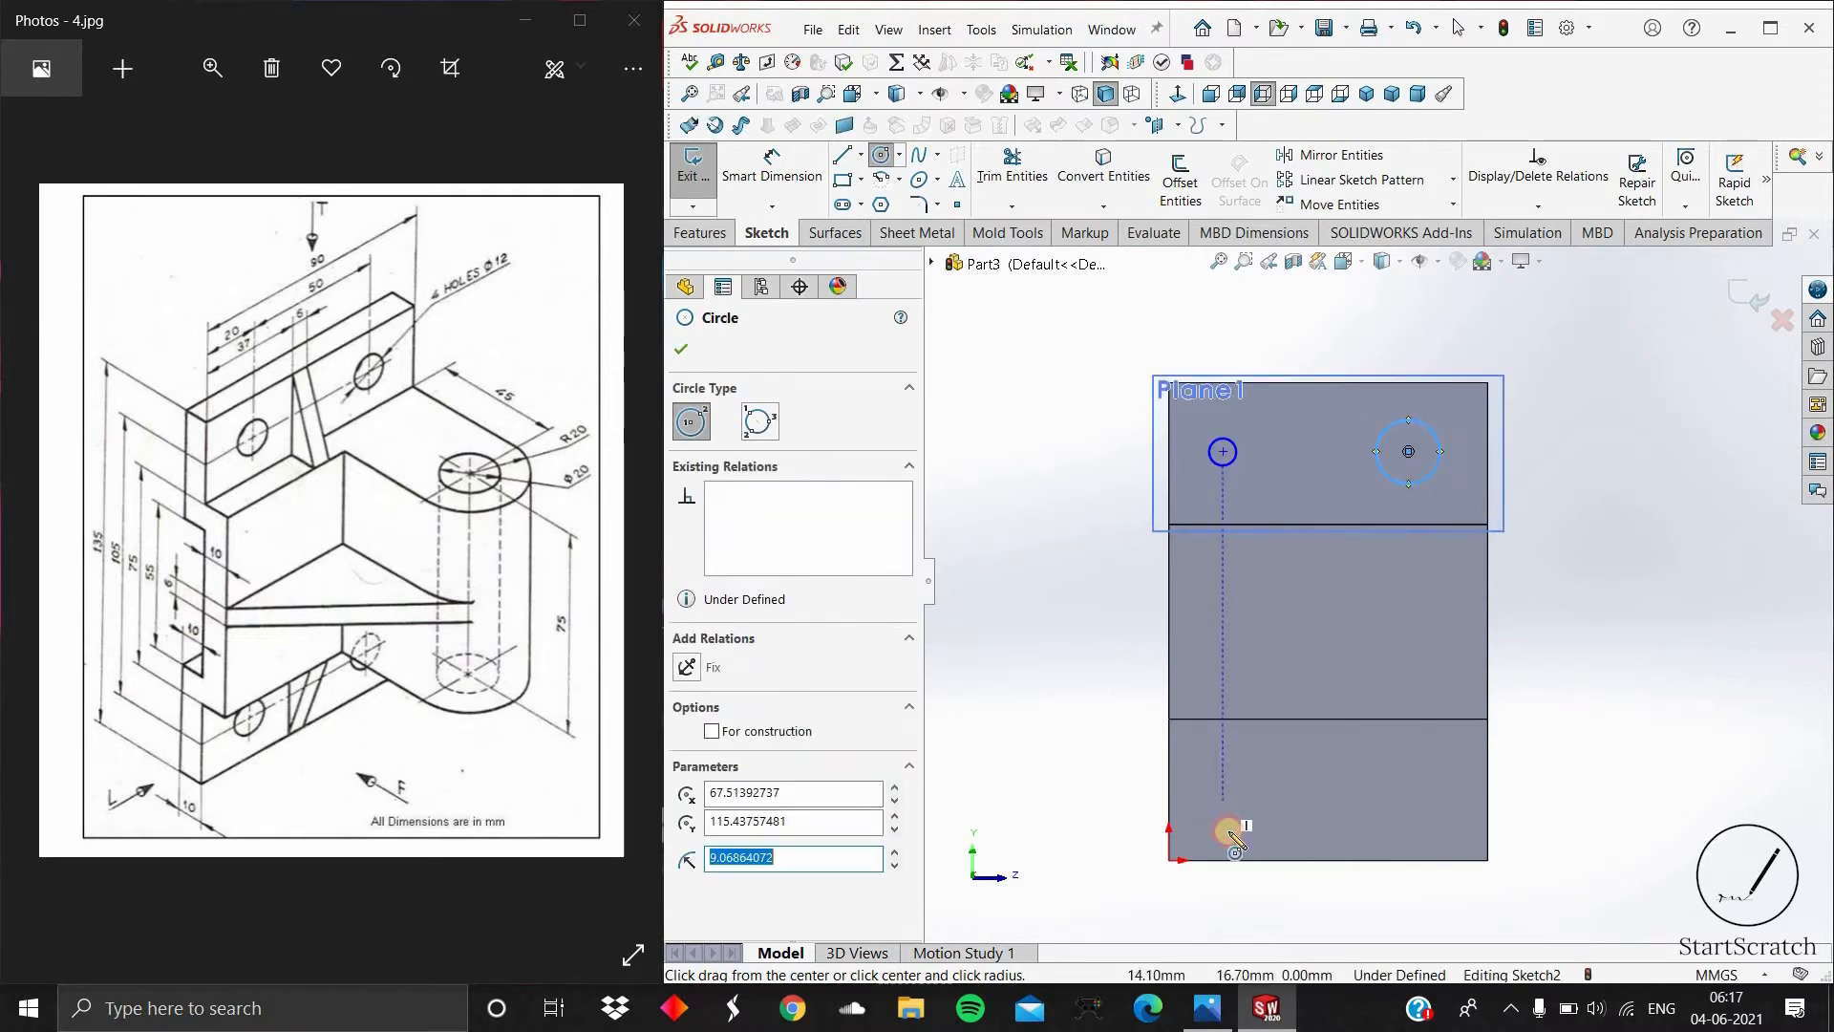
click(1415, 801)
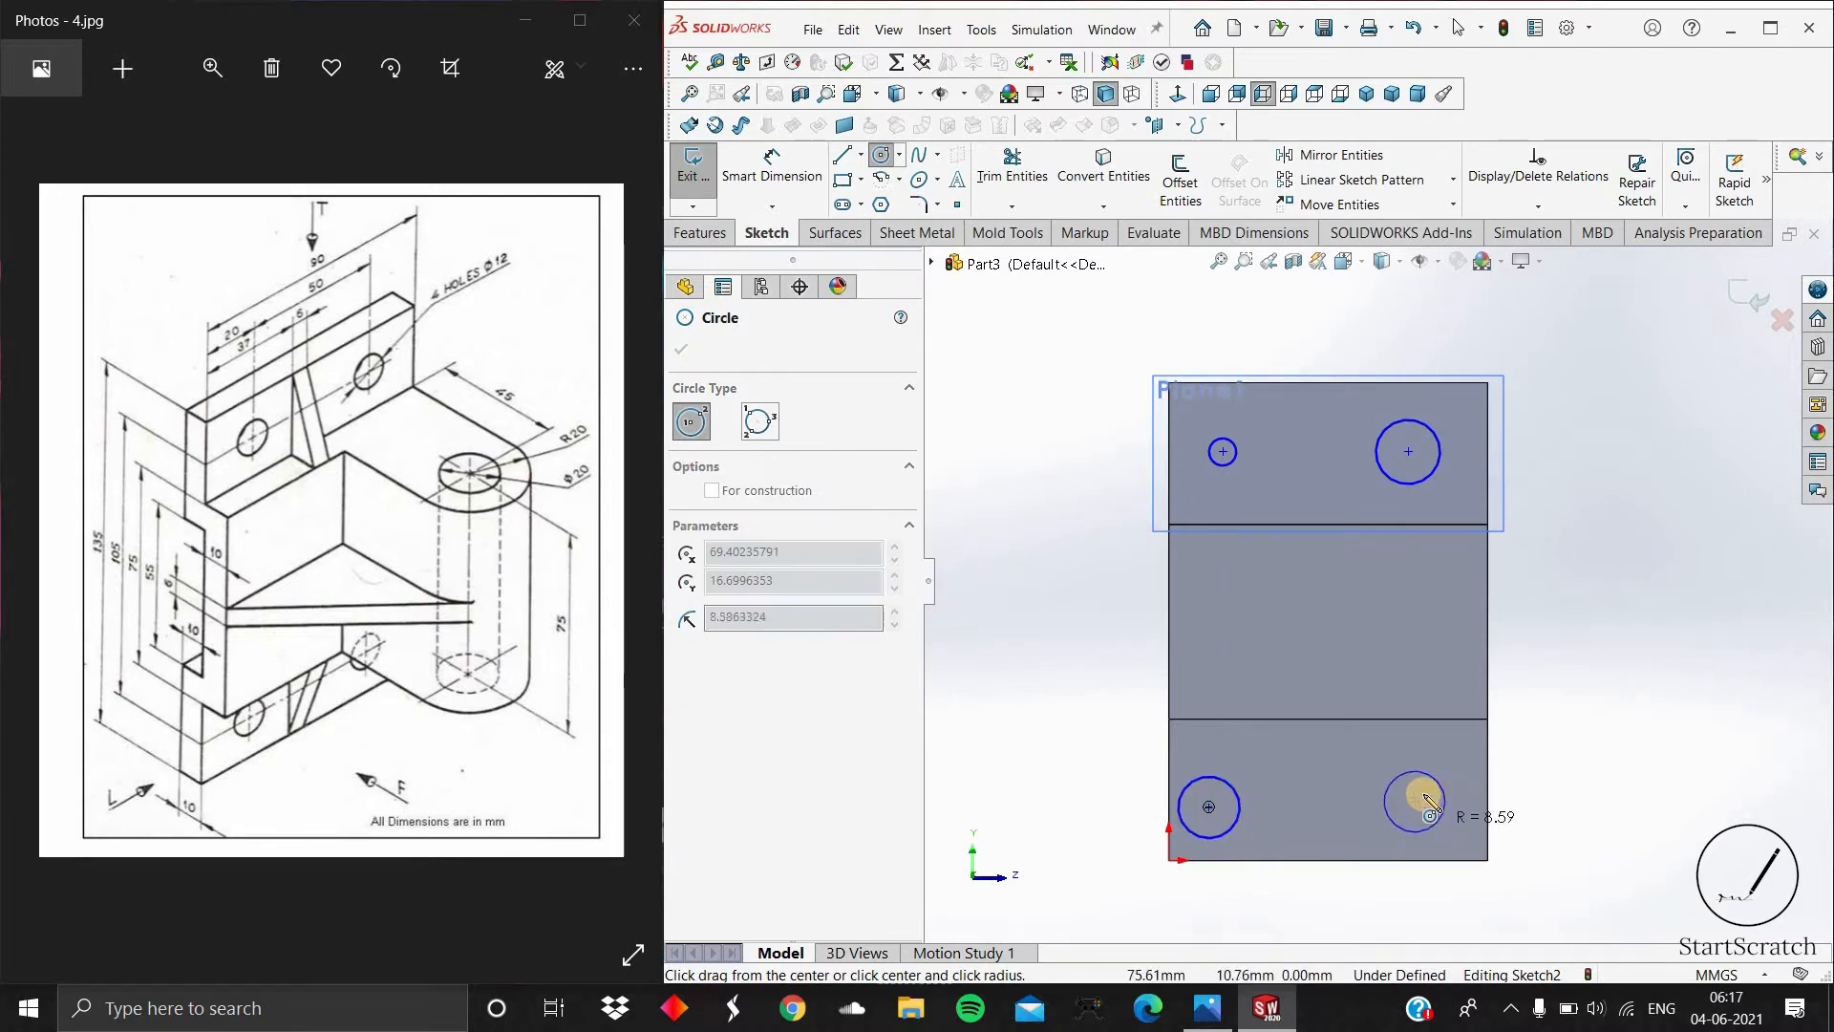
click(1429, 774)
key(Escape)
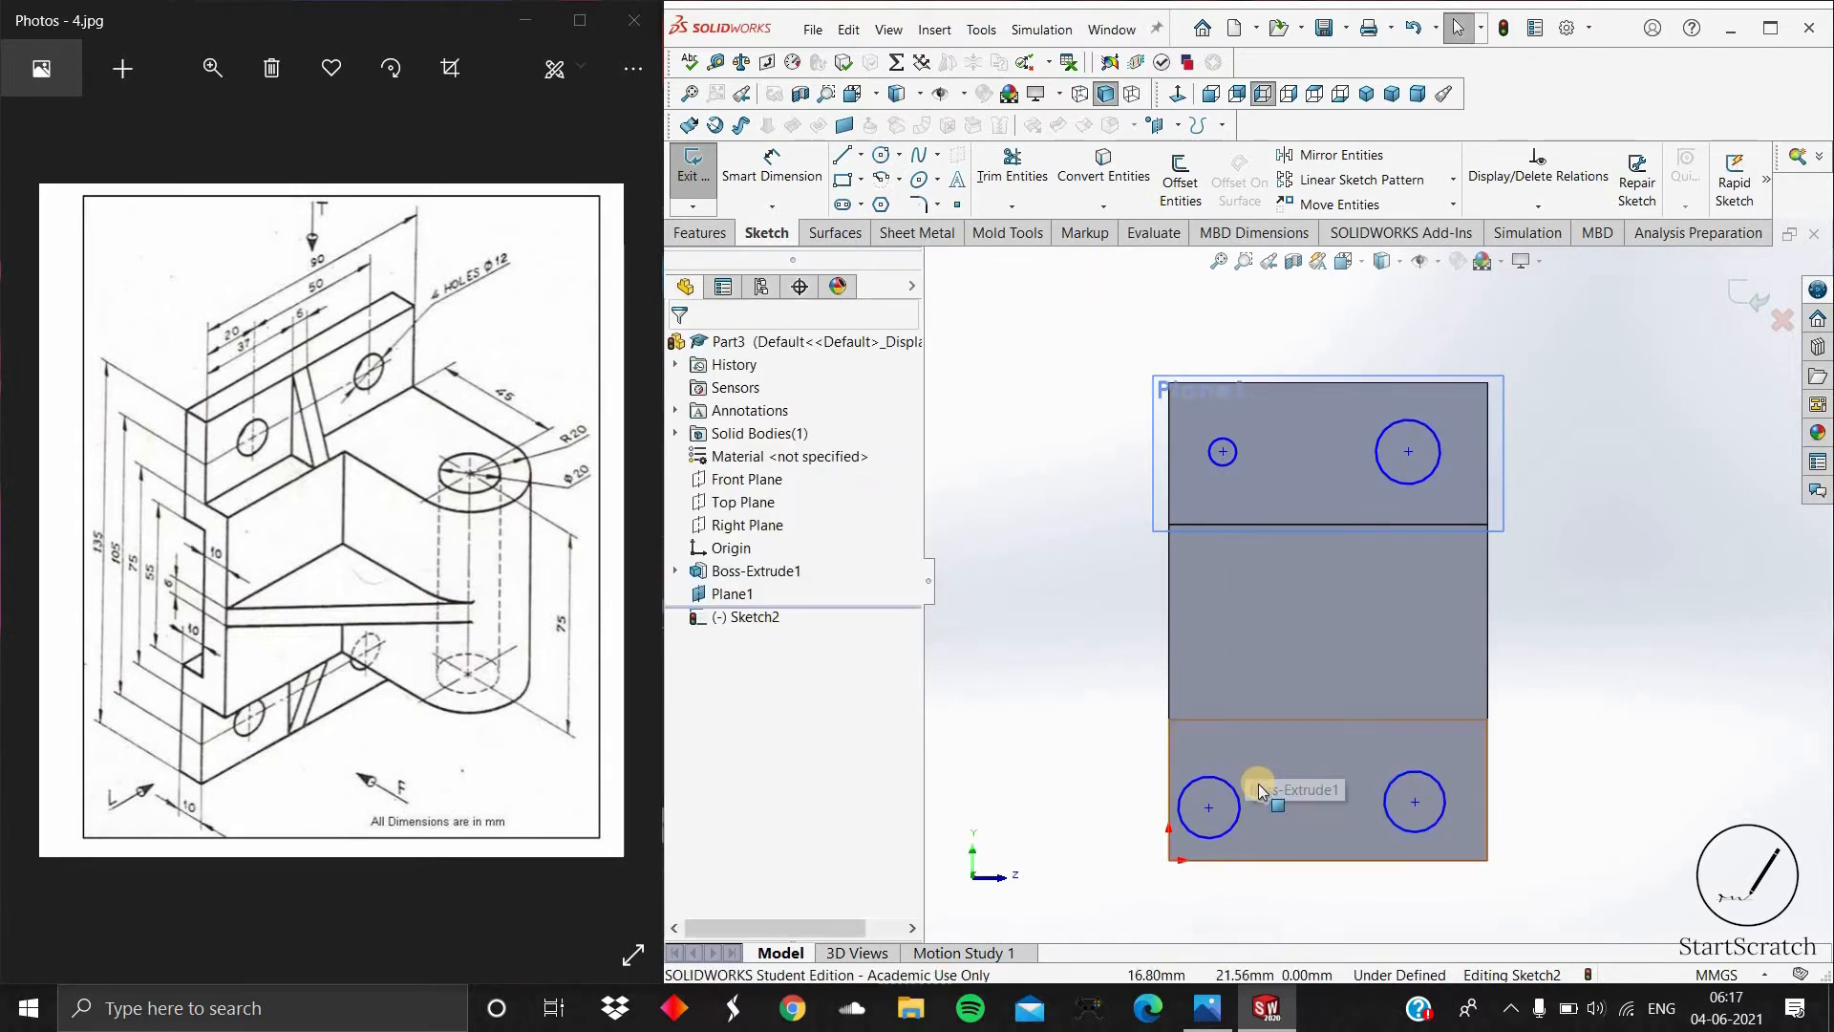
Step: Apply an Equal relation to all four hole circles on the flanges
click(1236, 792)
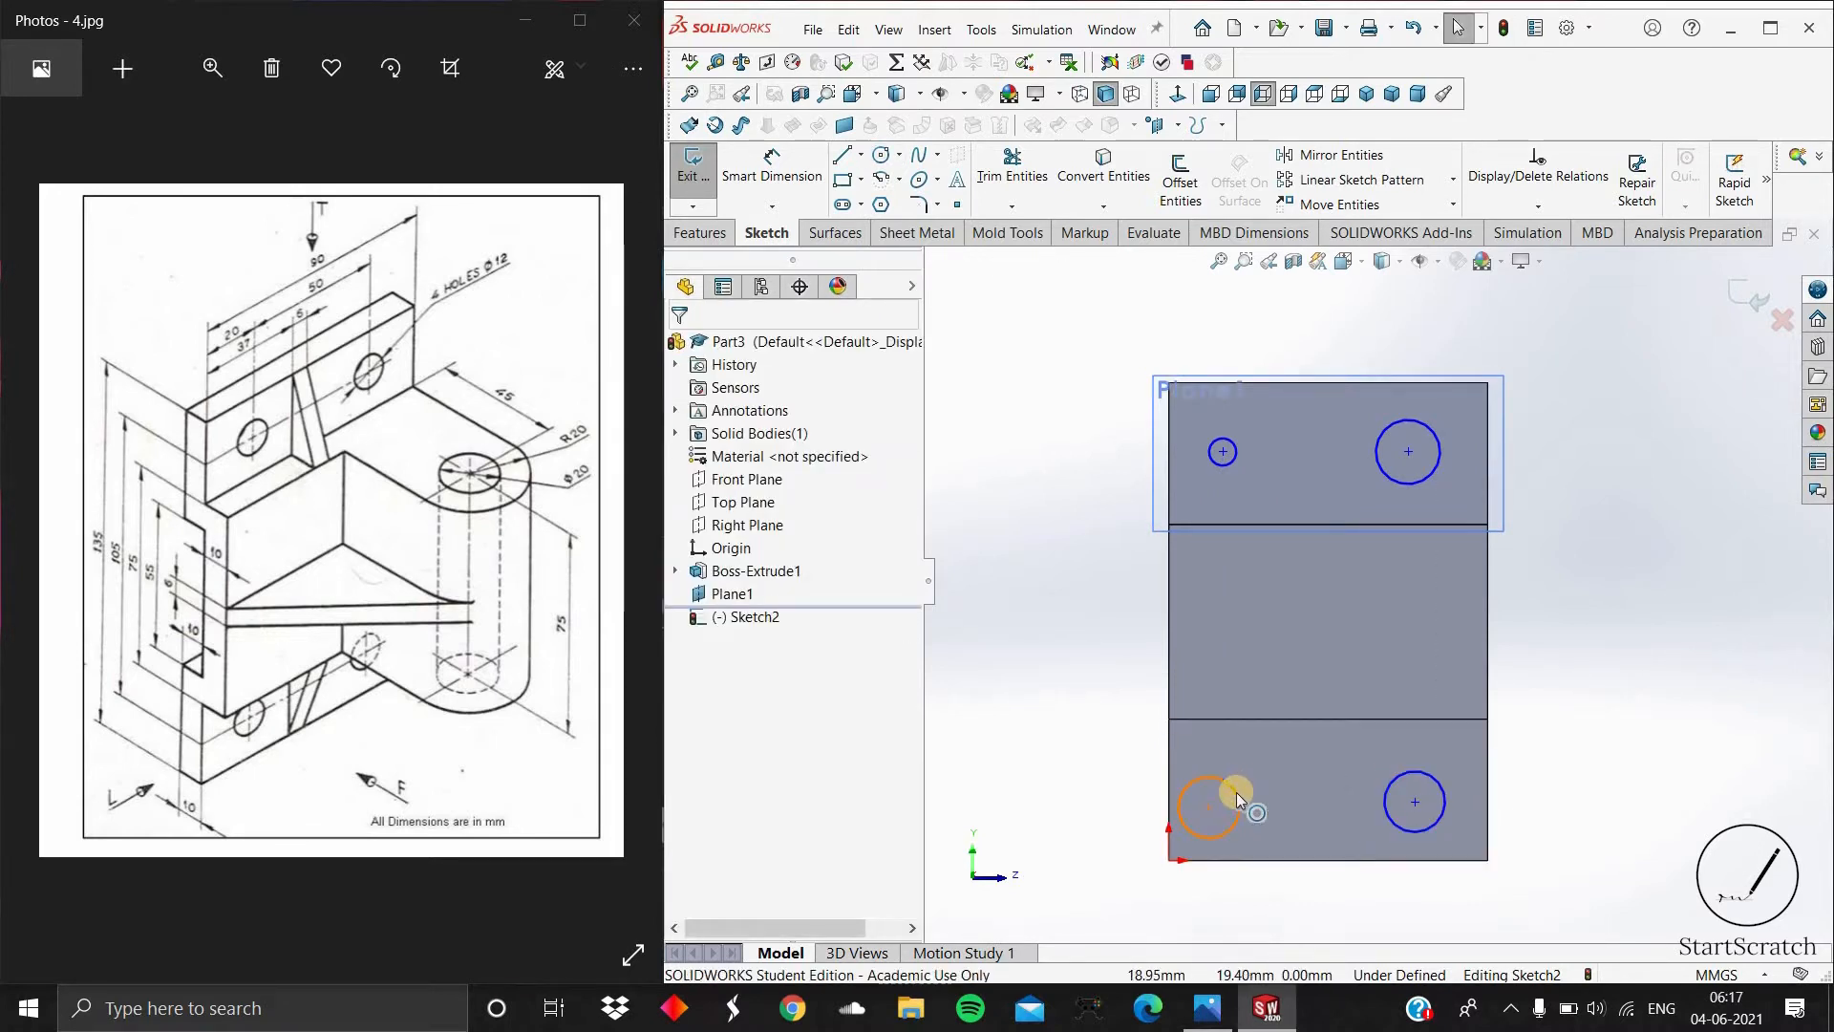
click(1236, 457)
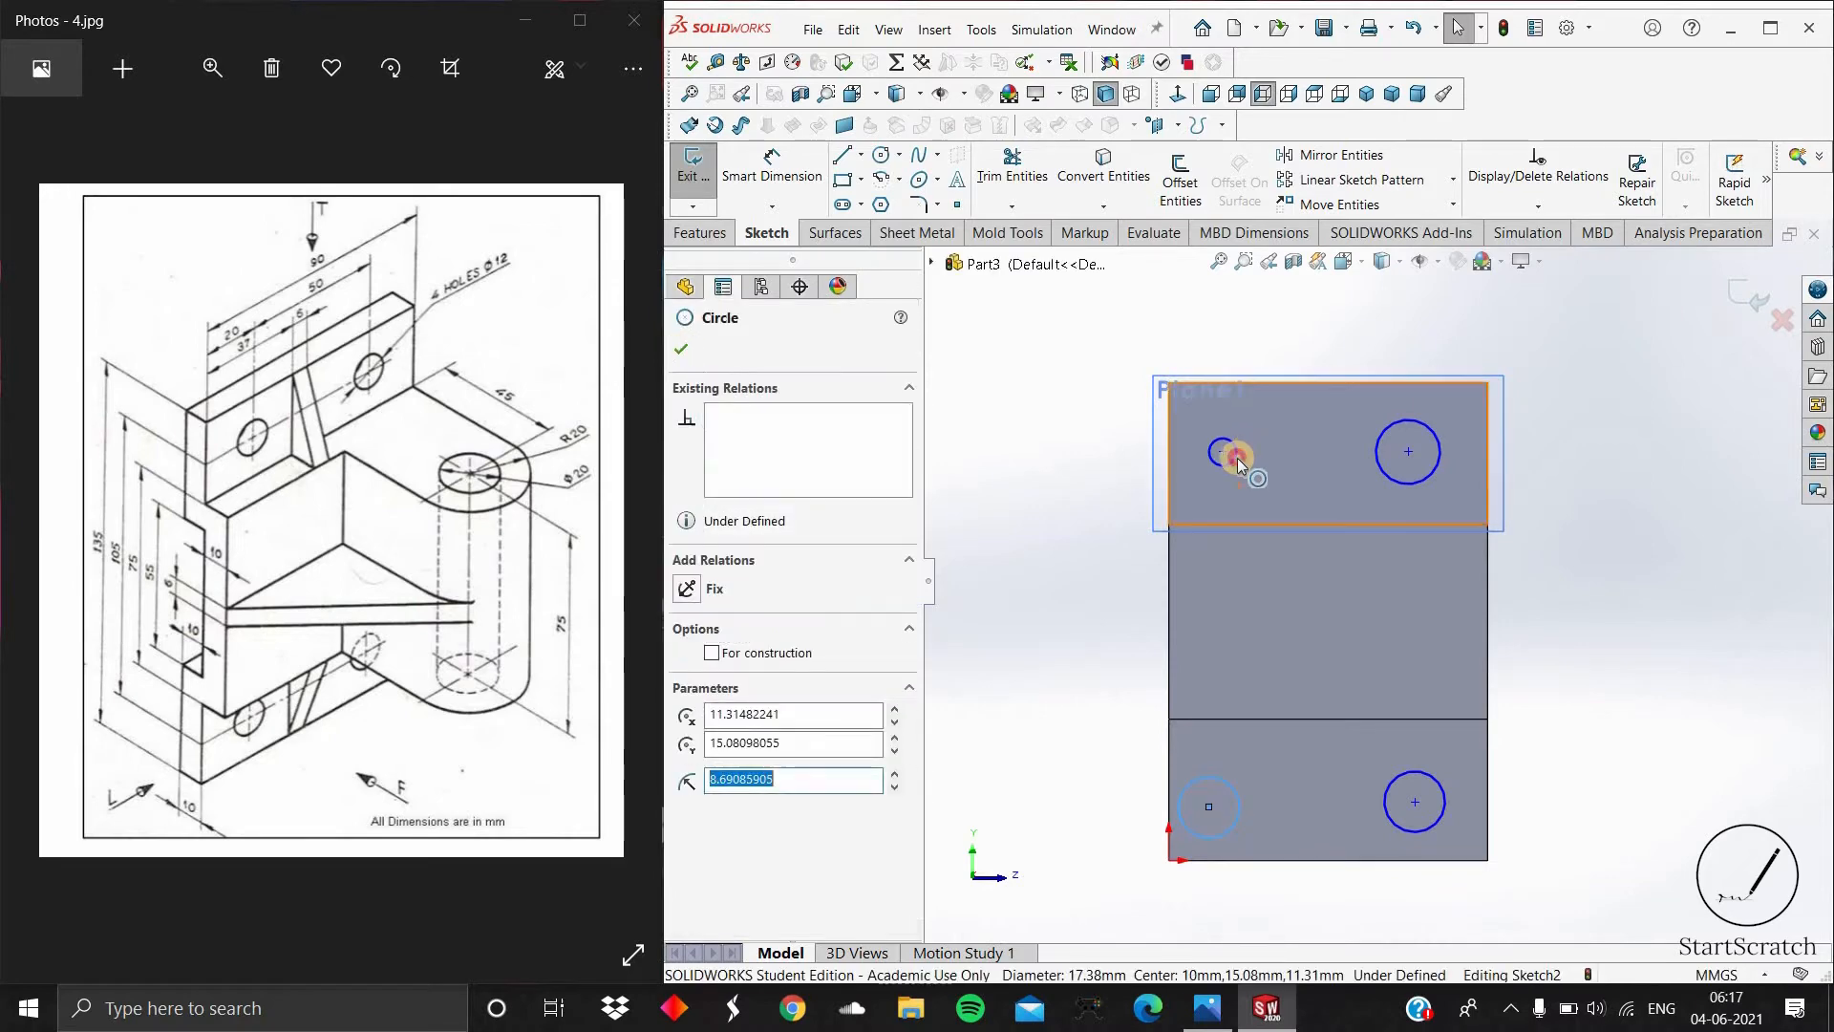
ctrl+click(1420, 477)
ctrl+click(1444, 779)
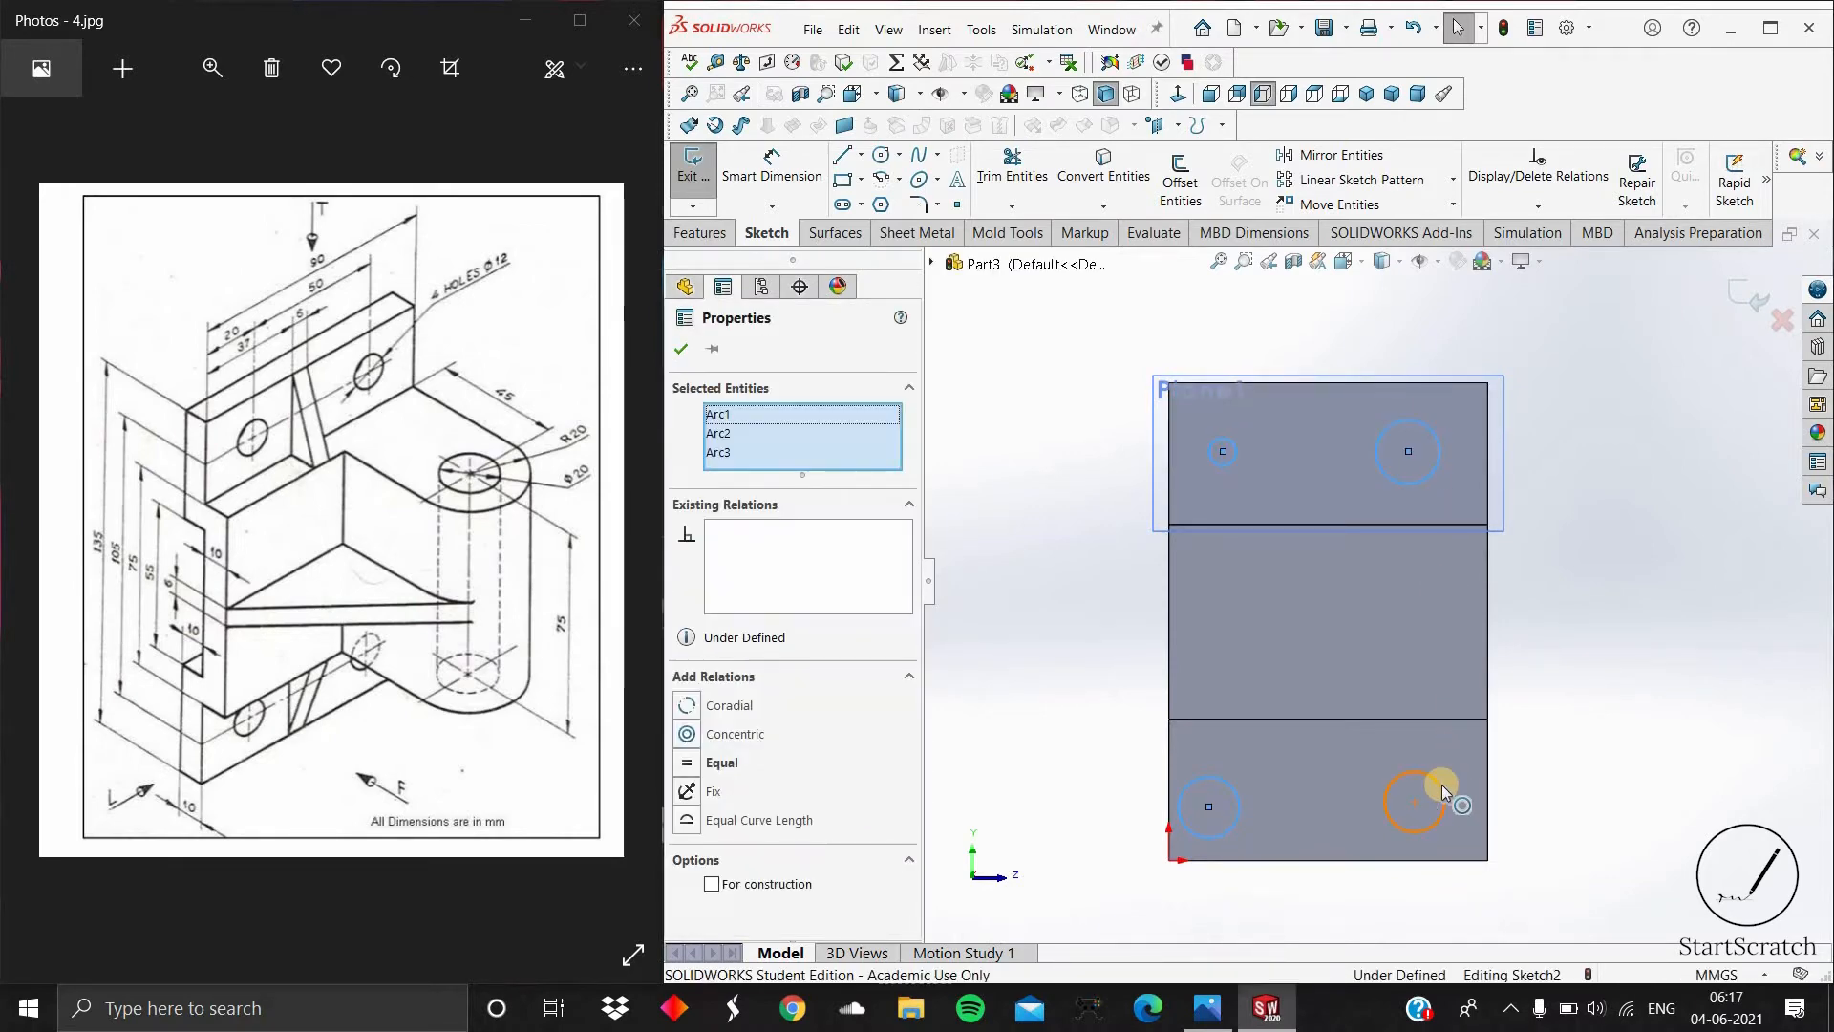
ctrl+click(1442, 783)
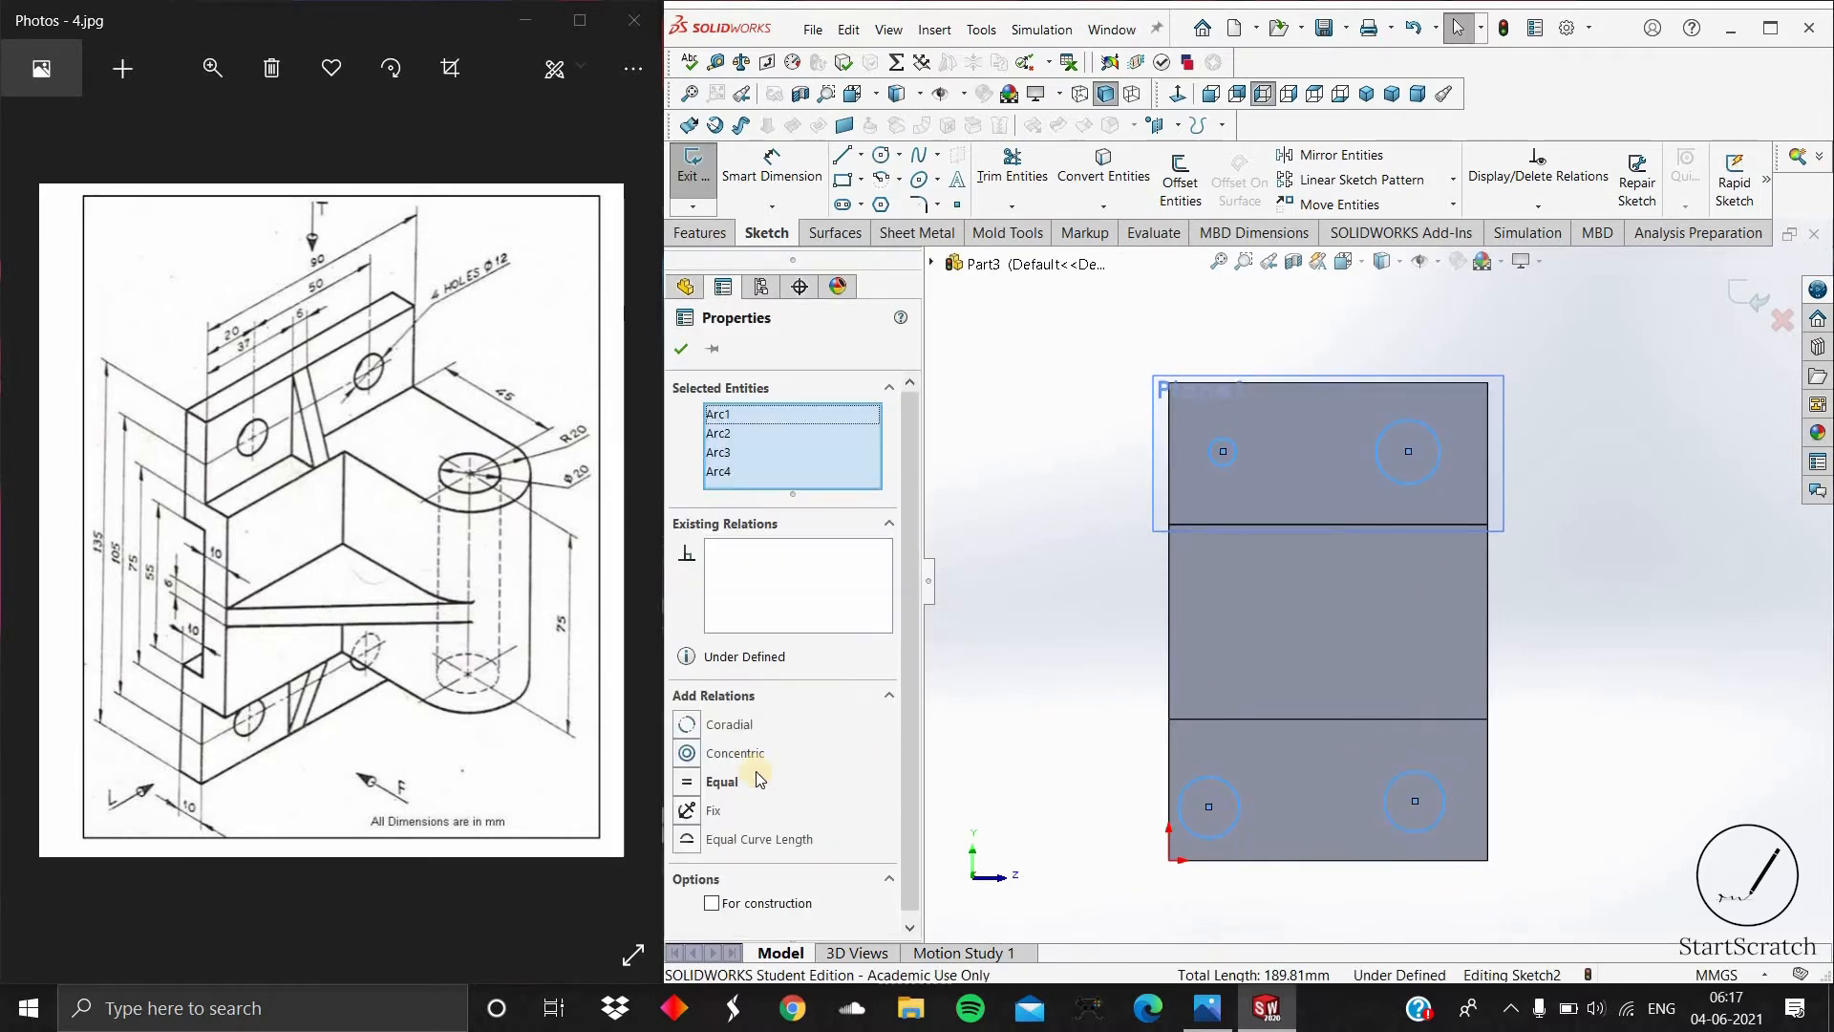
click(793, 781)
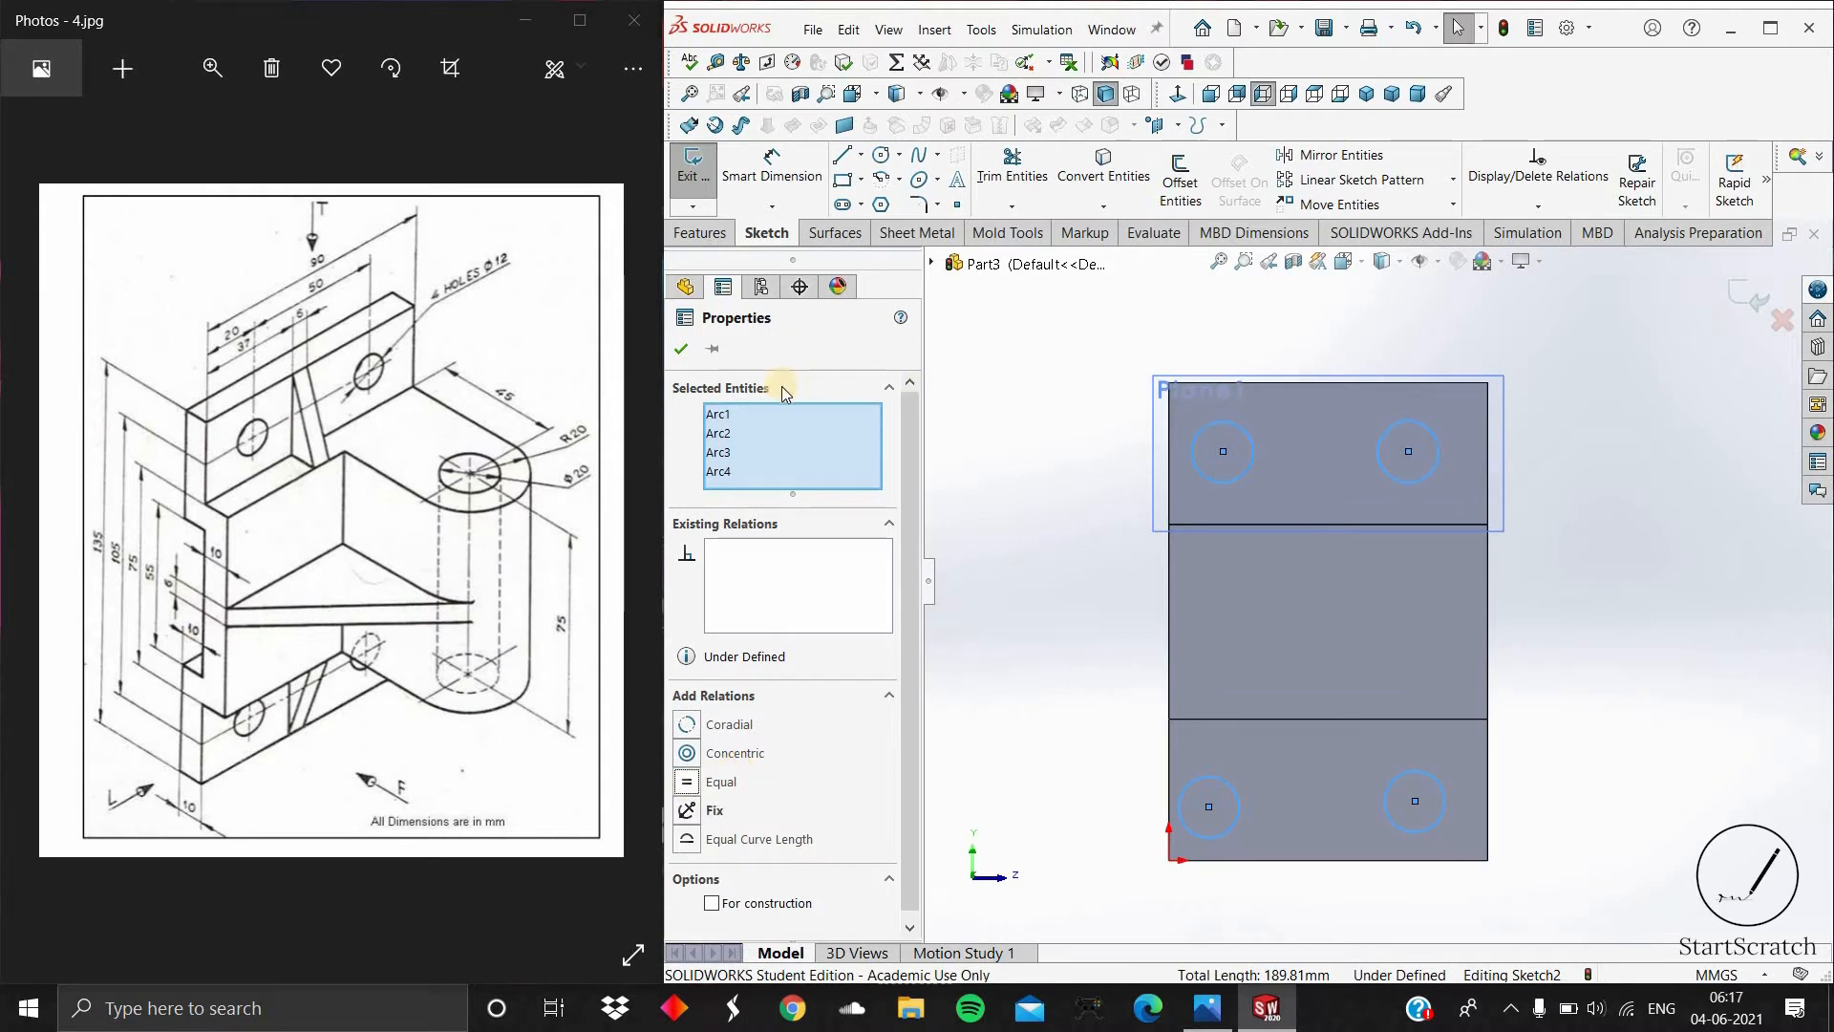
click(684, 349)
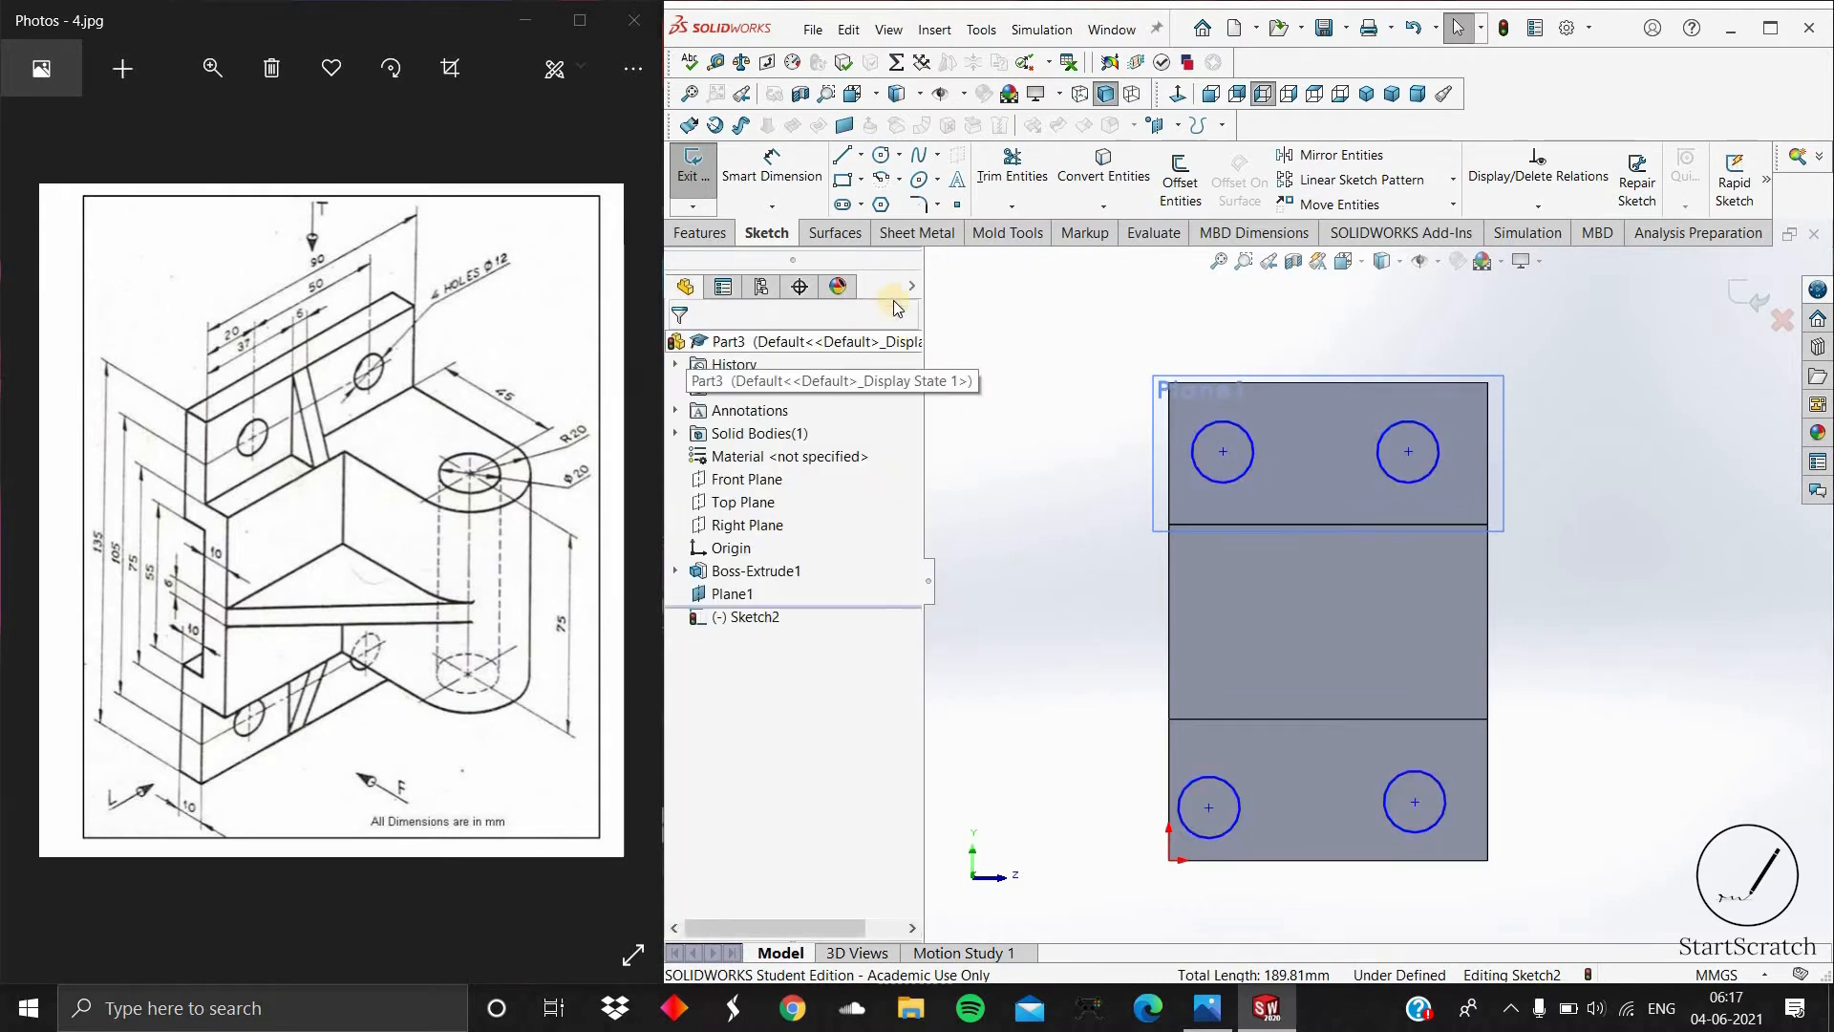
Step: Dimension the upper-left circle with a 12 mm diameter and its centre 20 mm from the flange's left side edge
click(801, 167)
click(1193, 447)
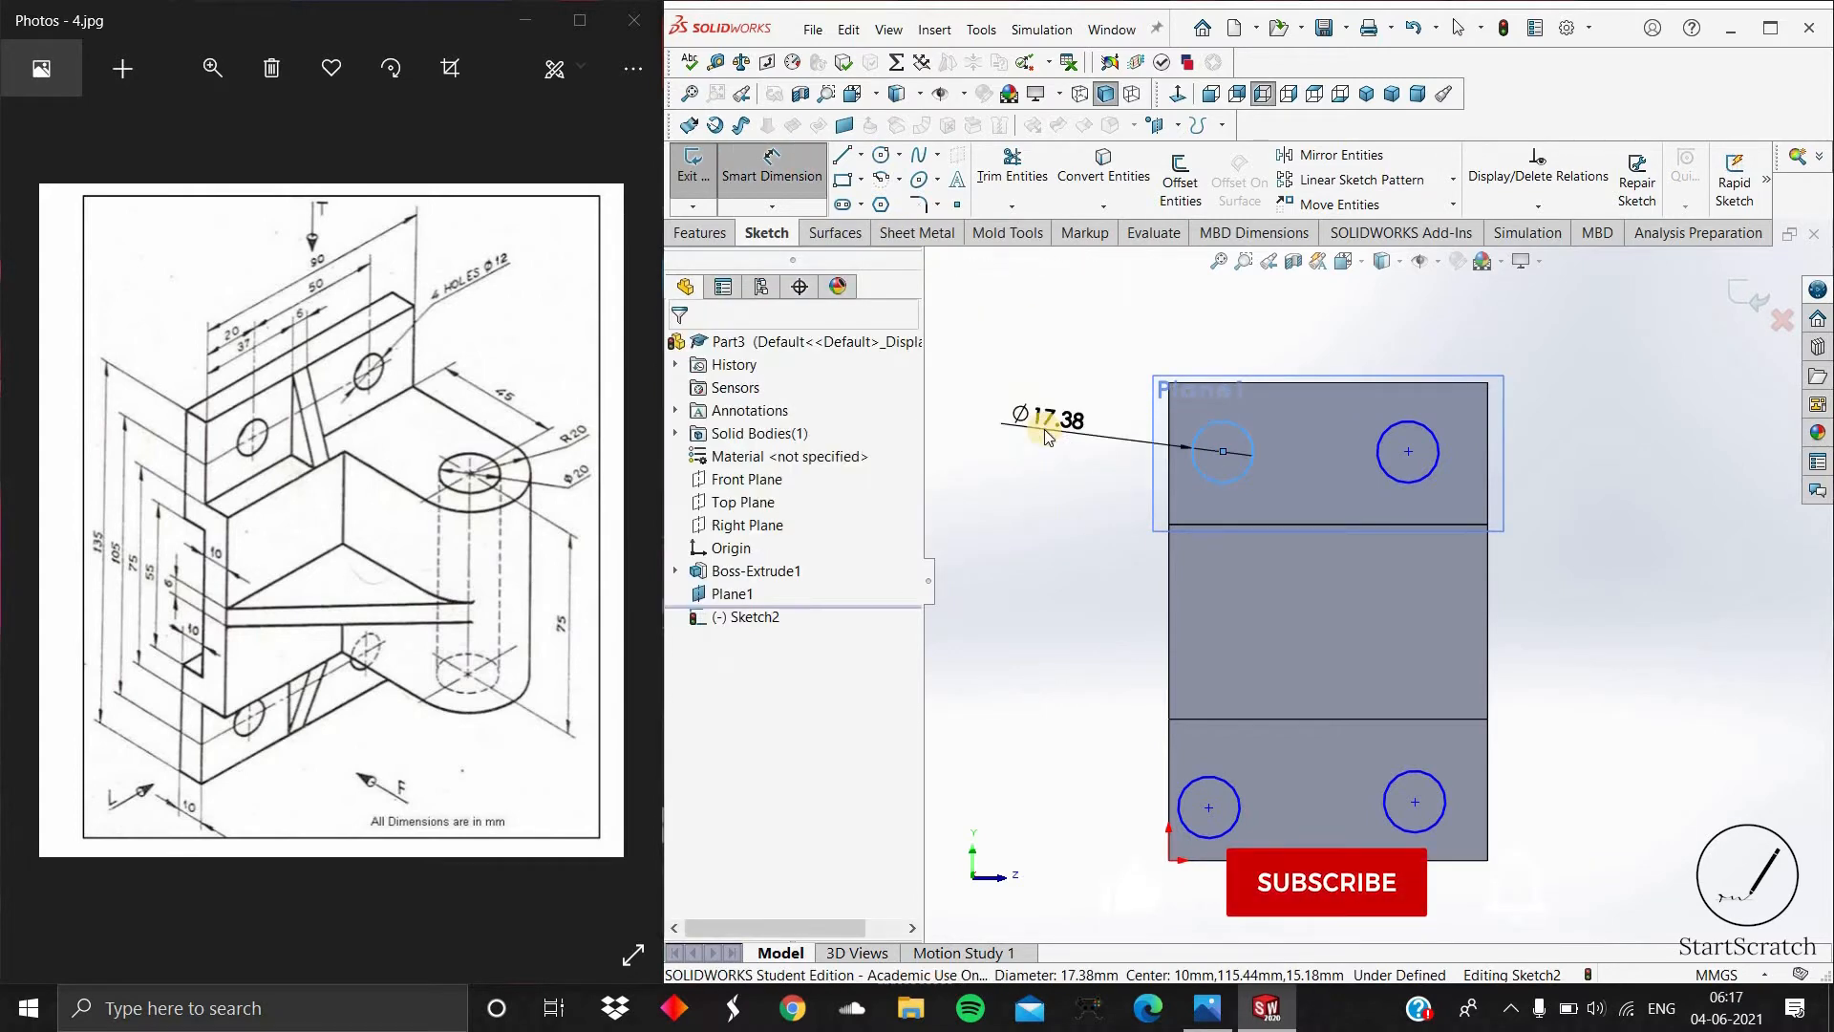
click(1045, 428)
text(12)
key(Return)
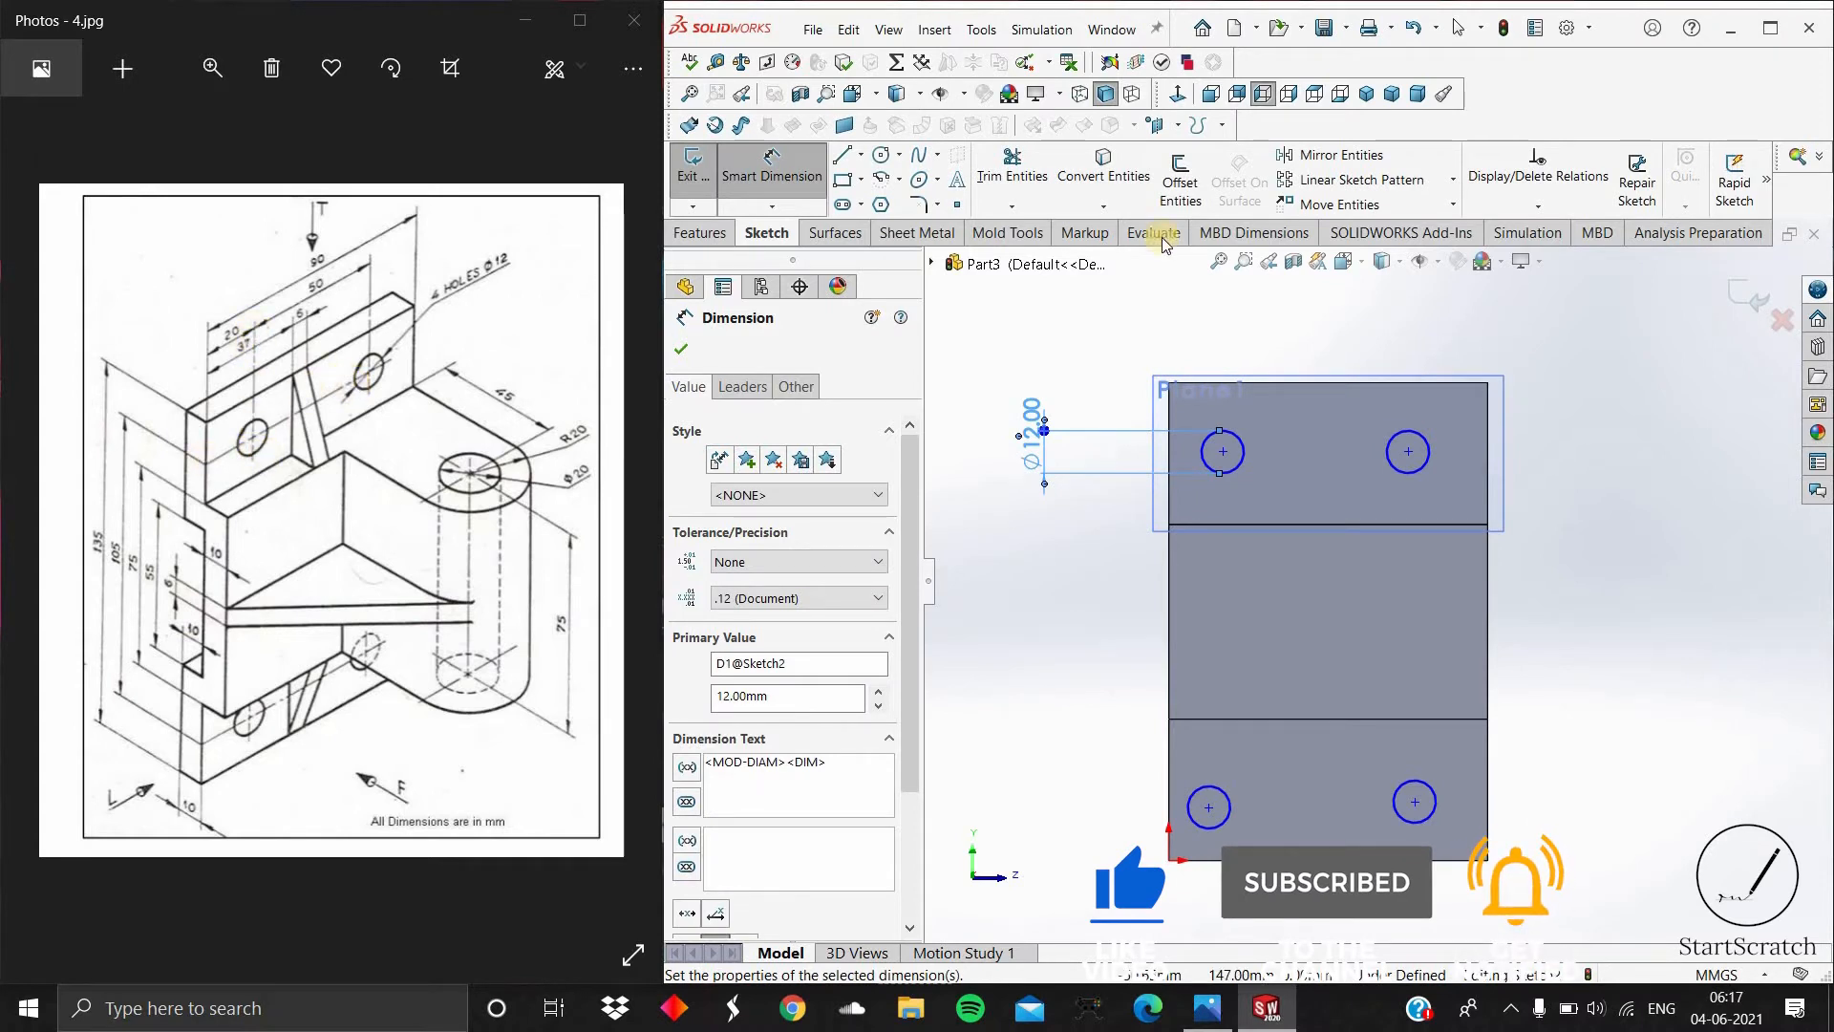
click(1222, 451)
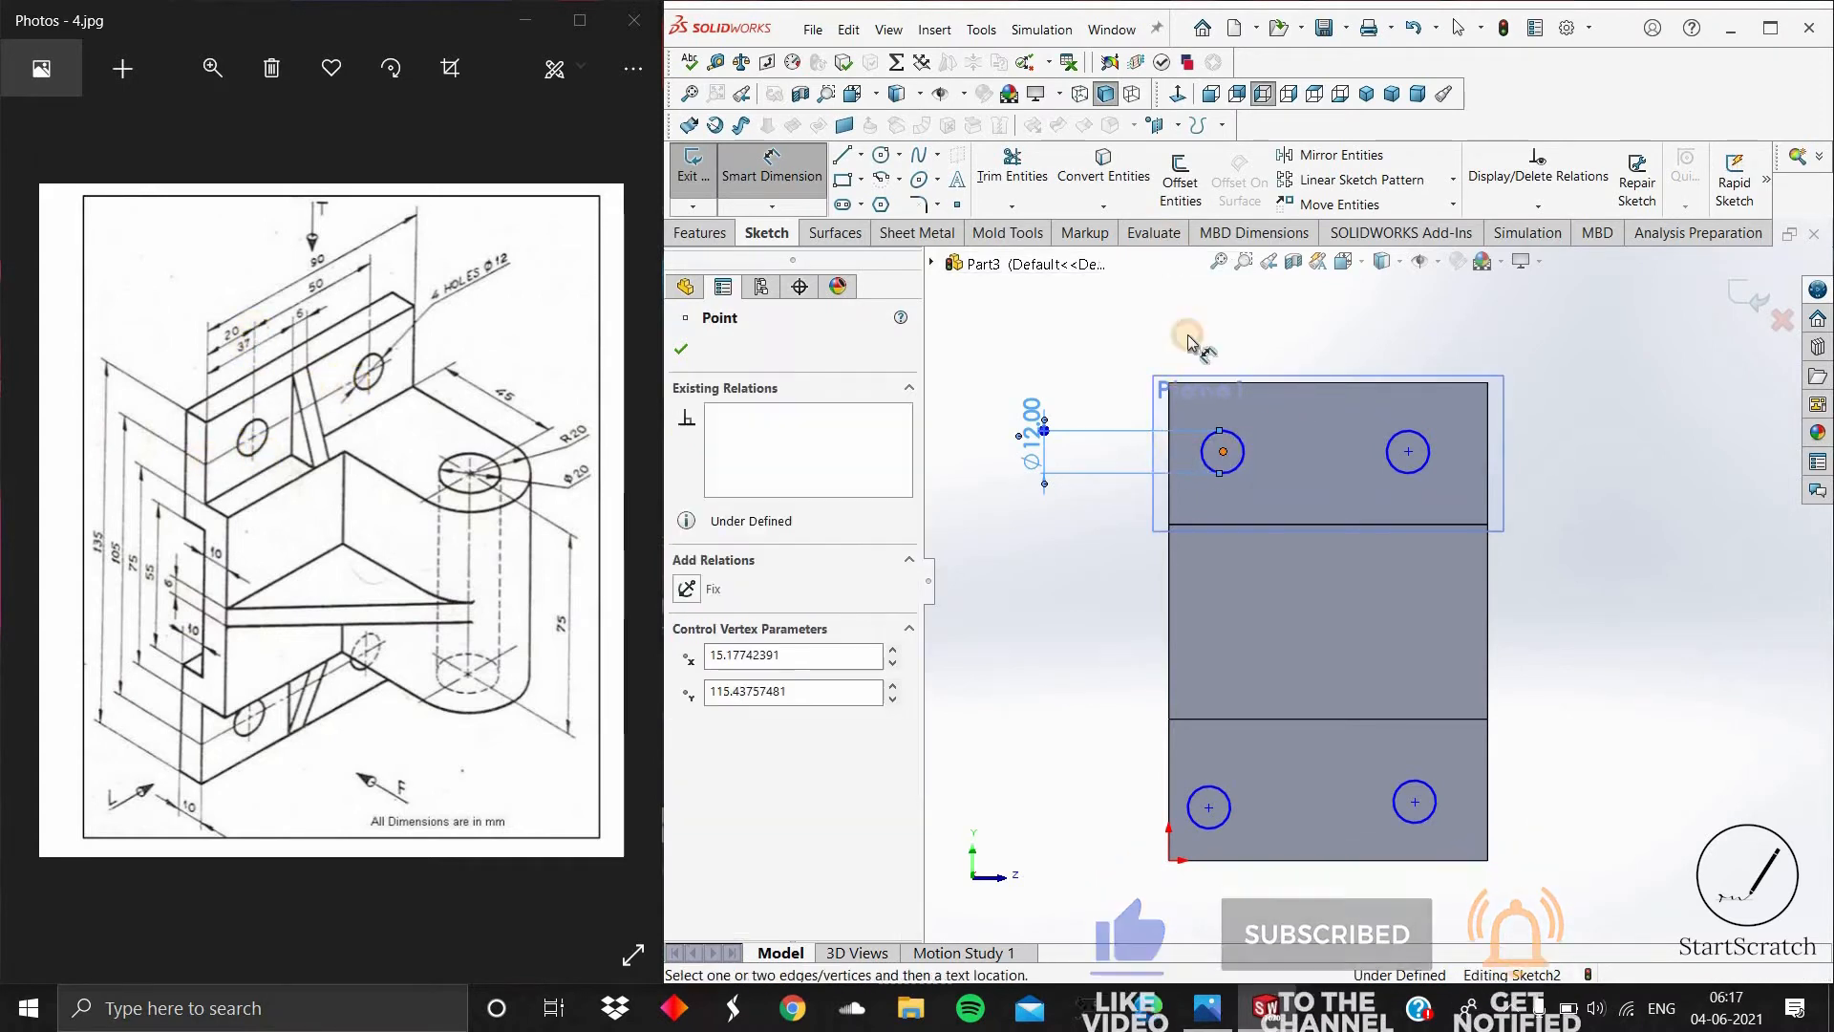
click(1190, 329)
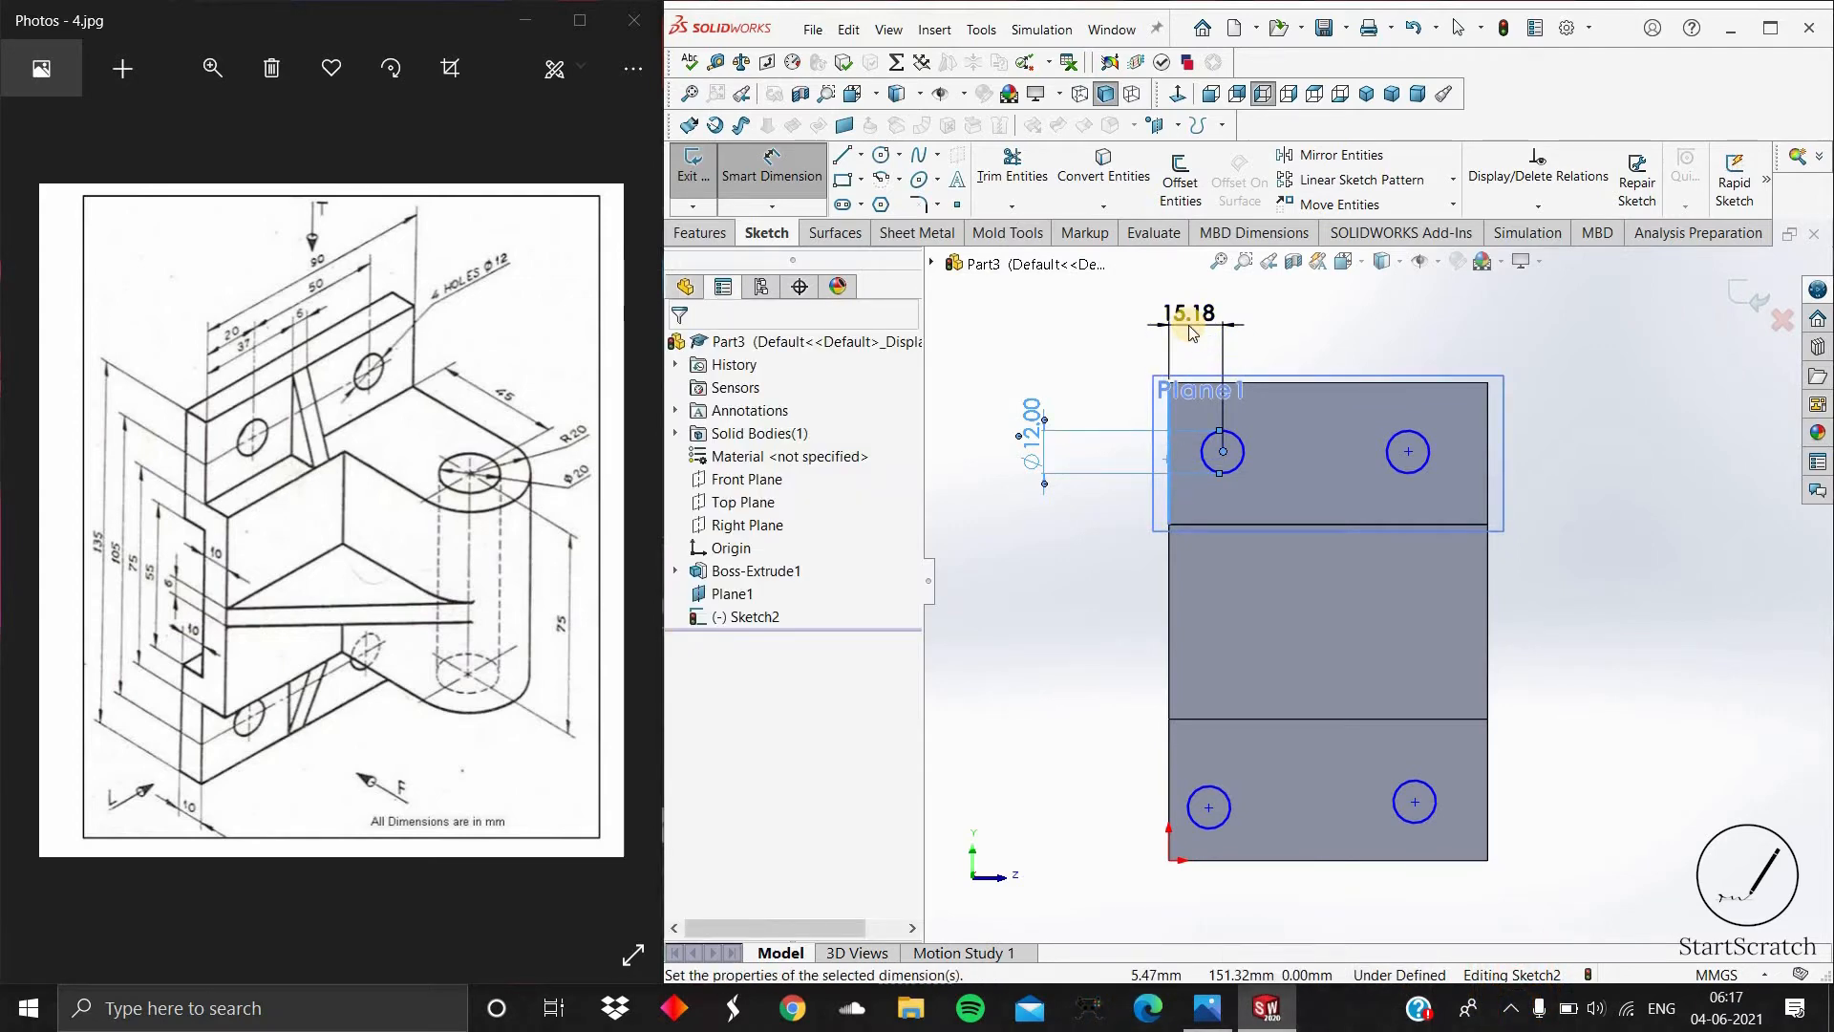
text(20)
key(Return)
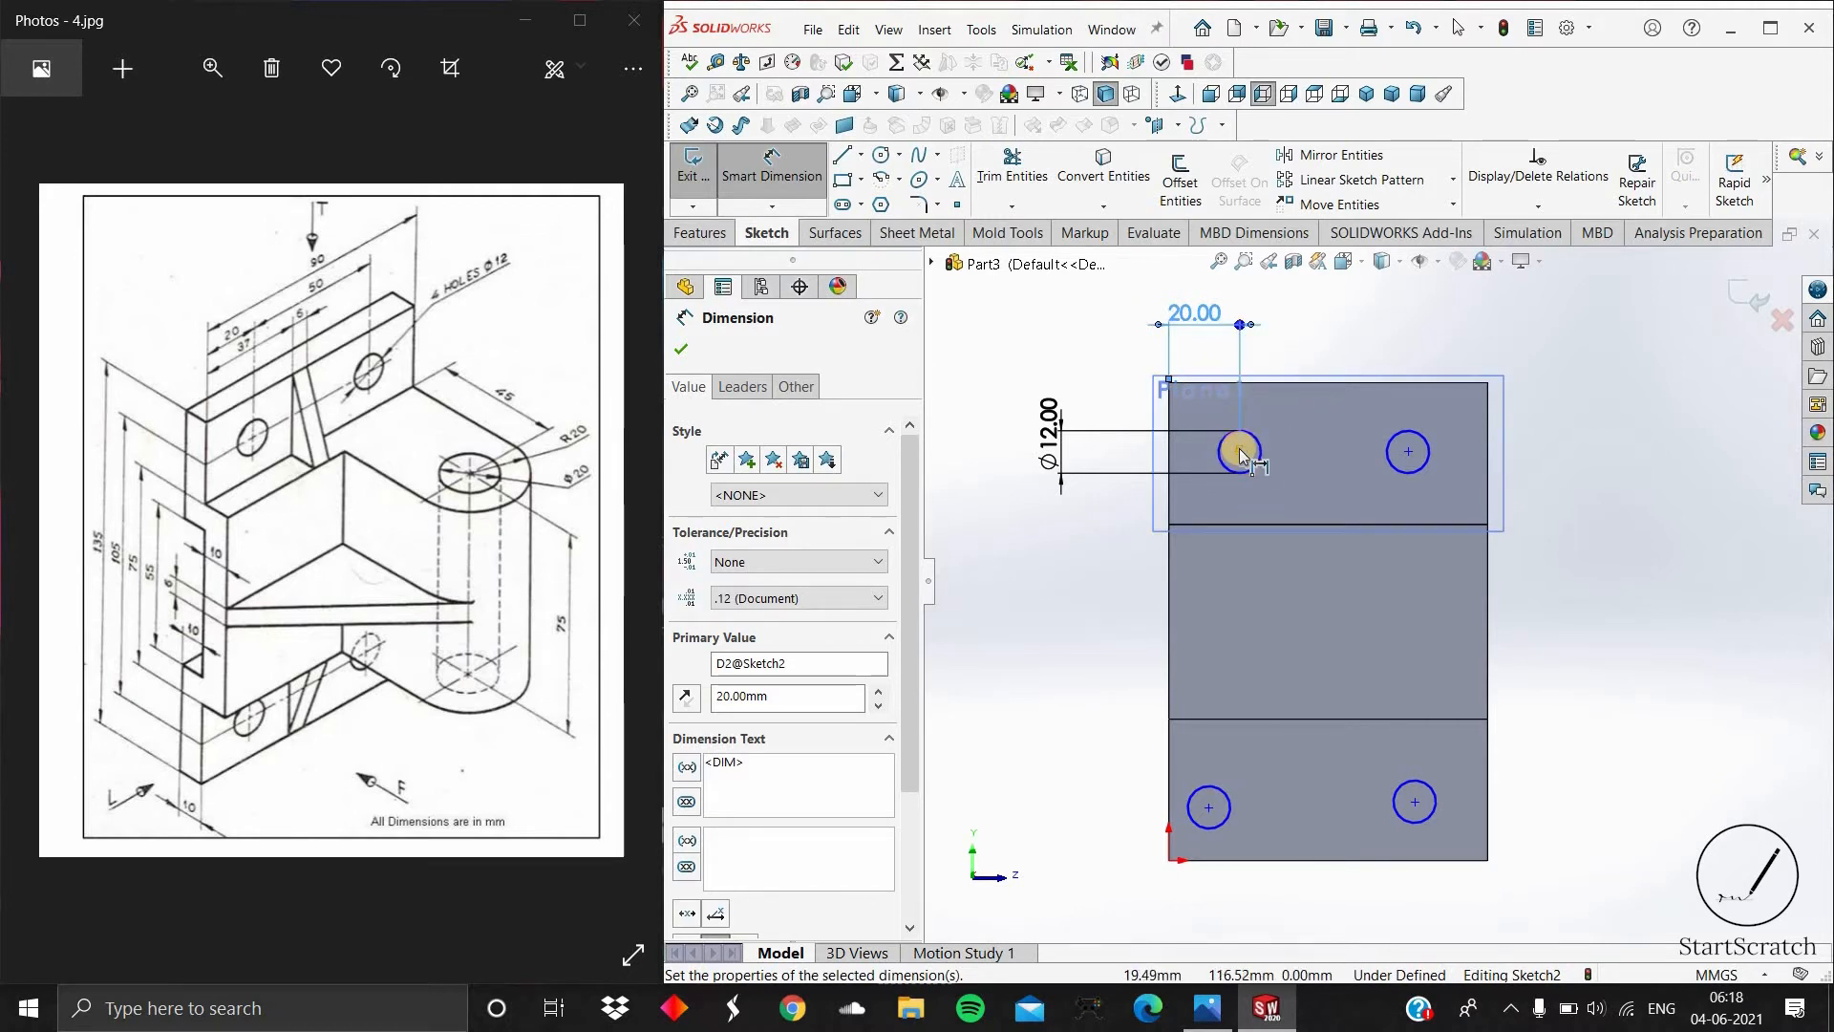
Step: Undo the horizontal dimension placed on the lower-left circle
key(Escape)
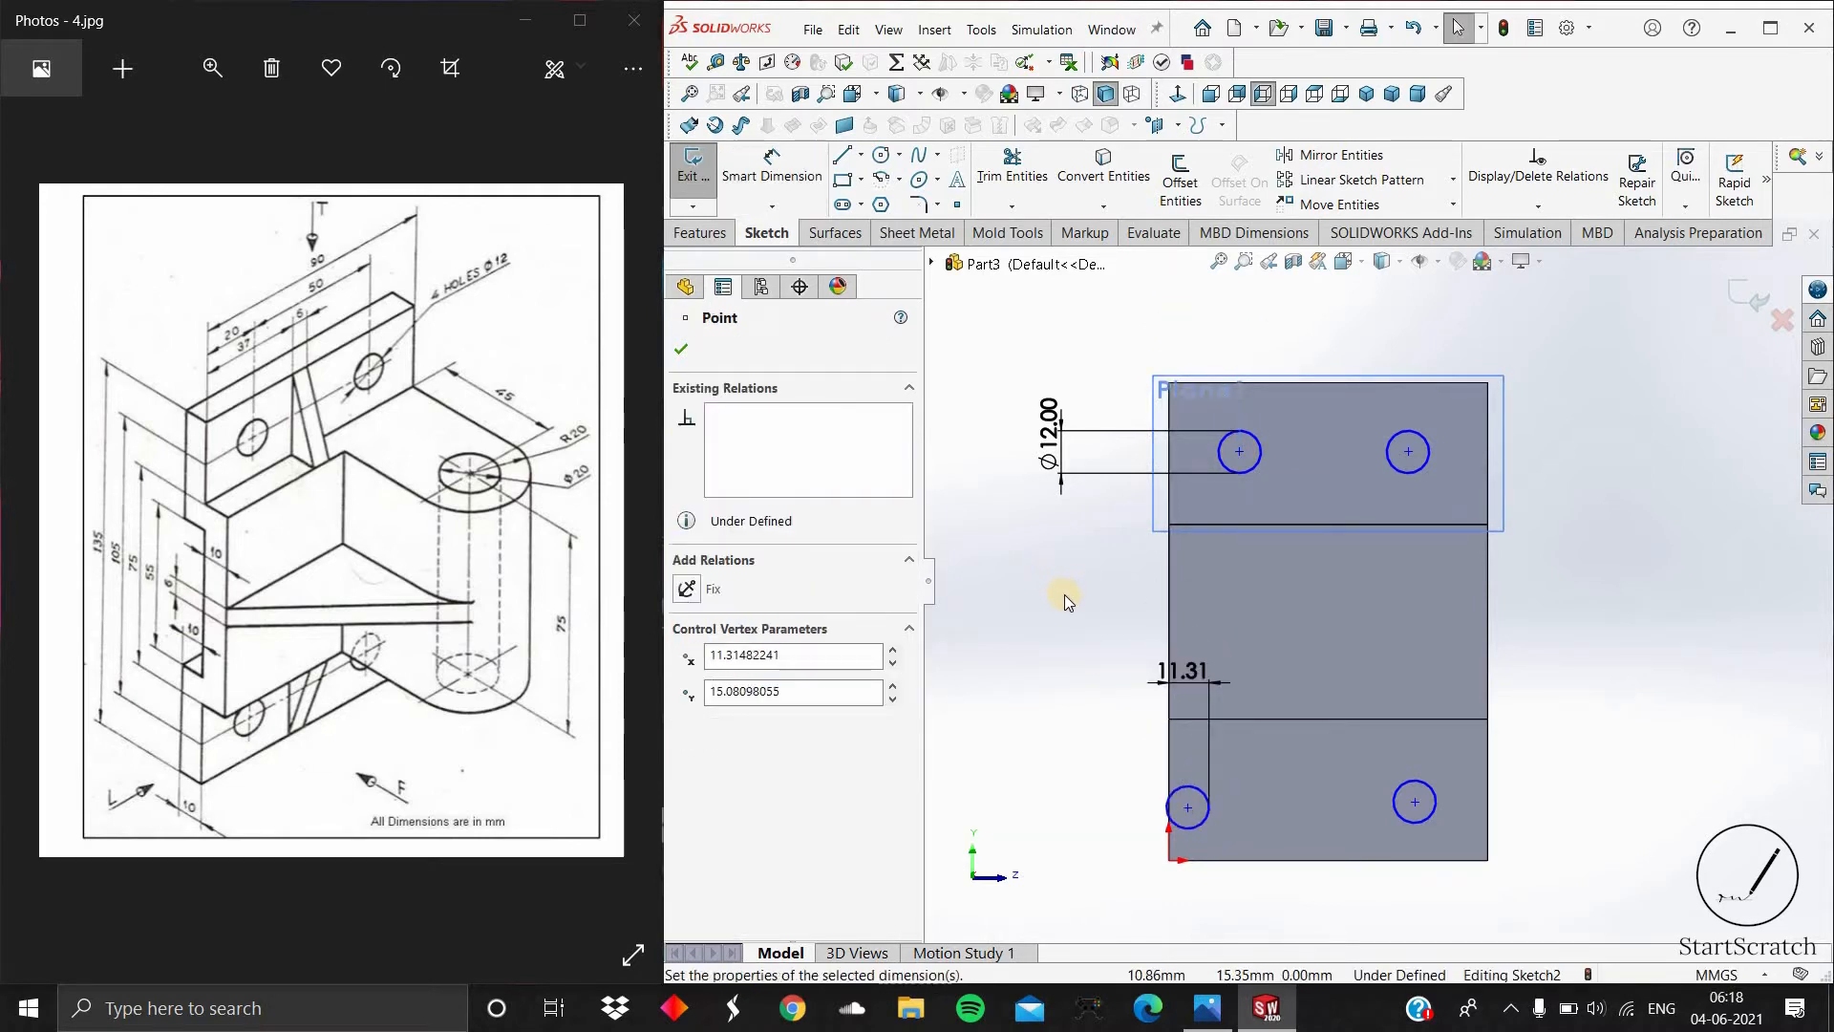
key(Escape)
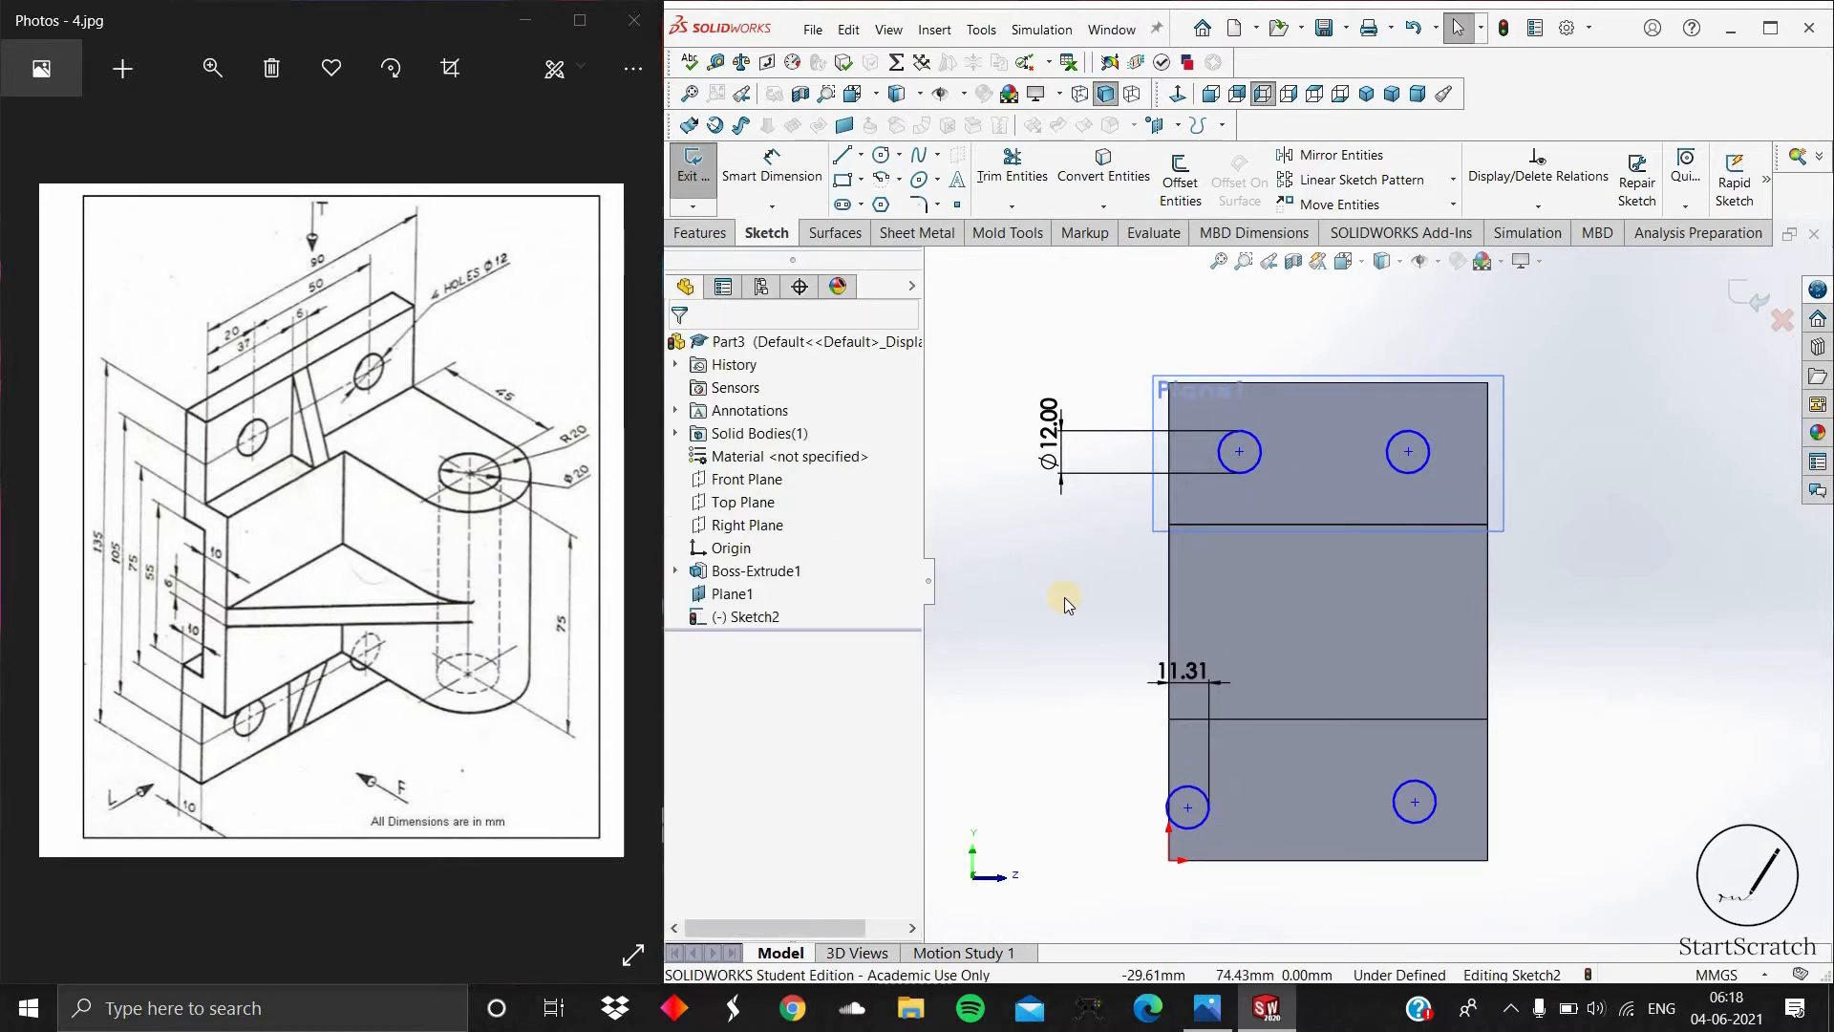
key(ctrl+z)
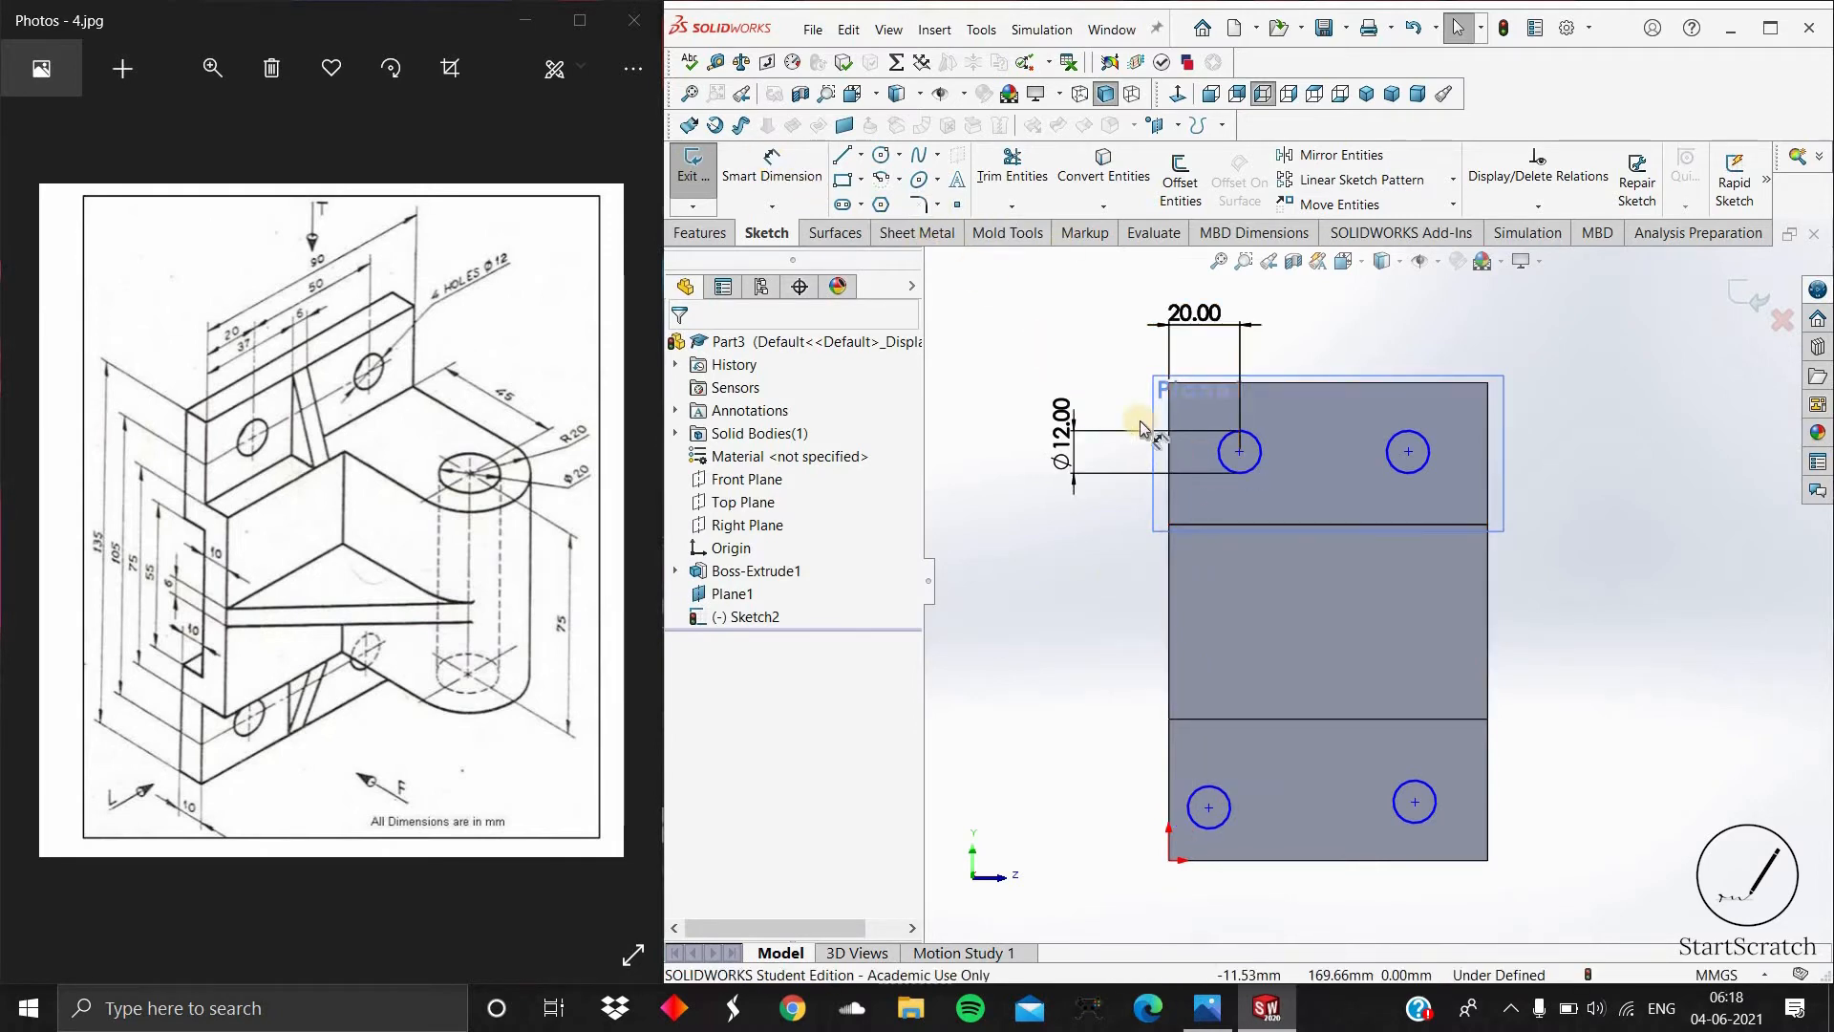
Step: Dimension the vertical distance between the centres of the two left circles as 105 mm
click(1239, 451)
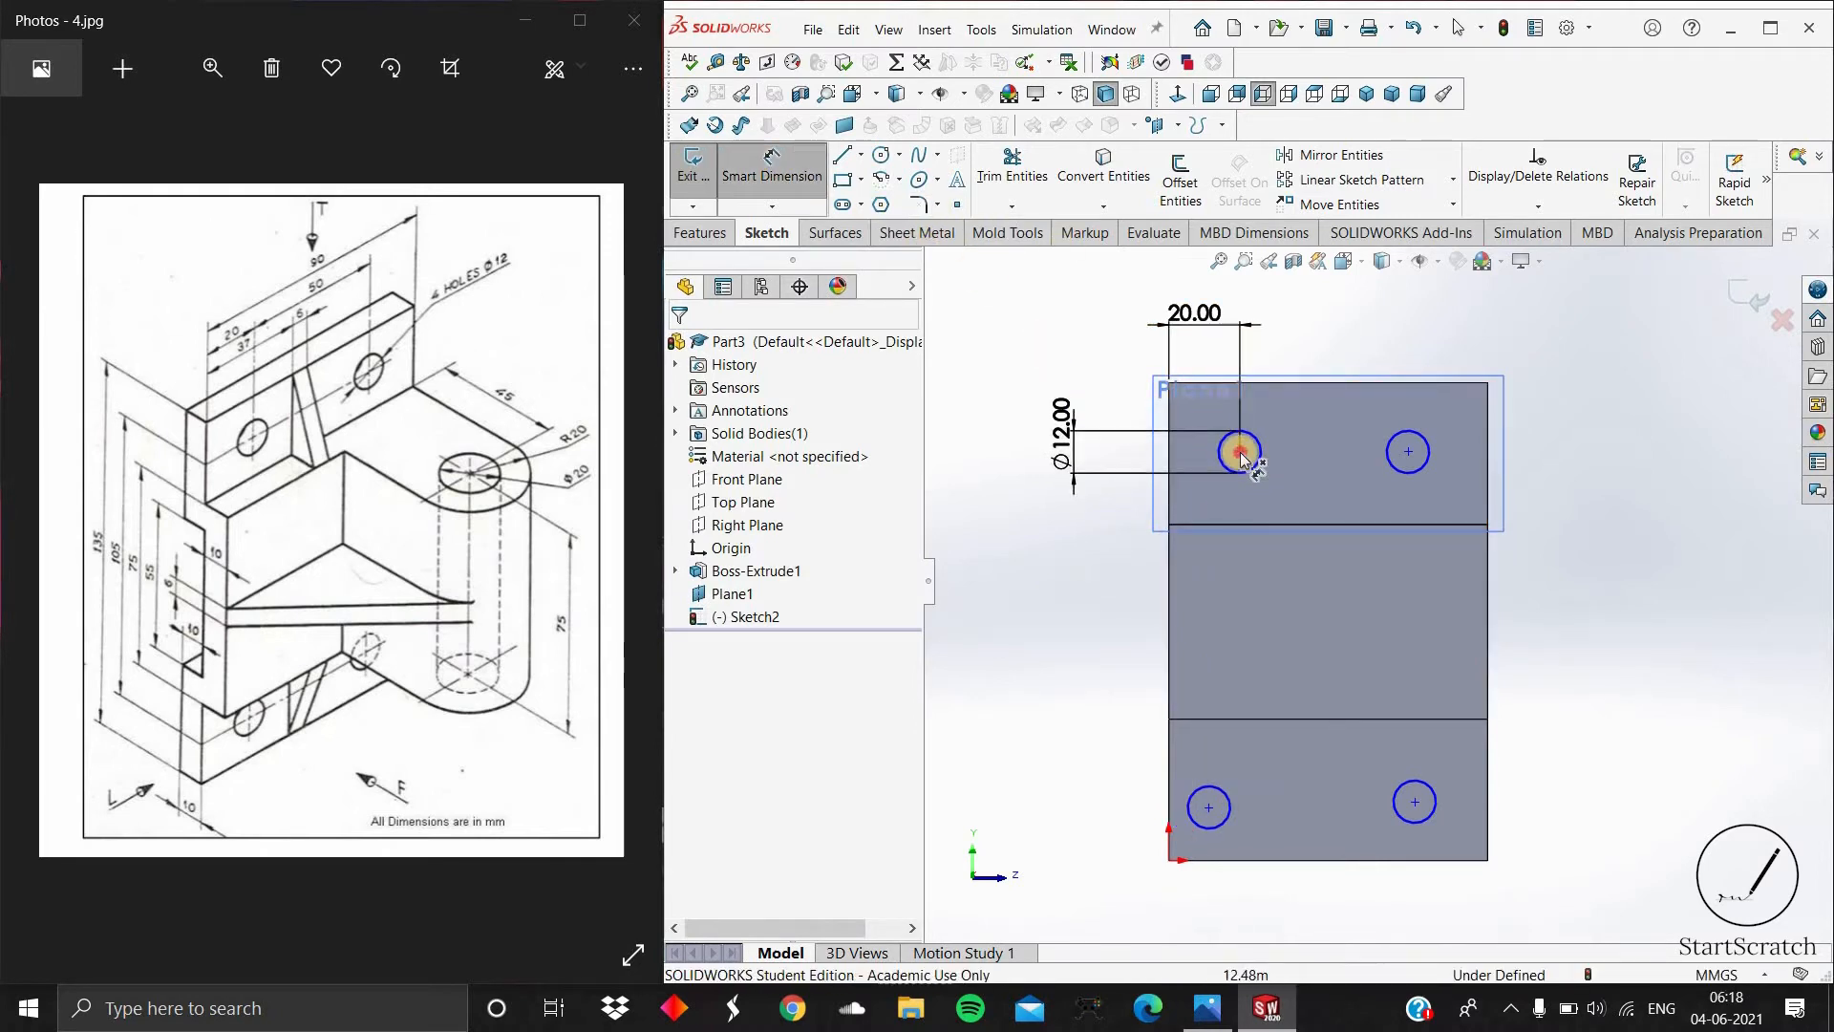
click(1209, 808)
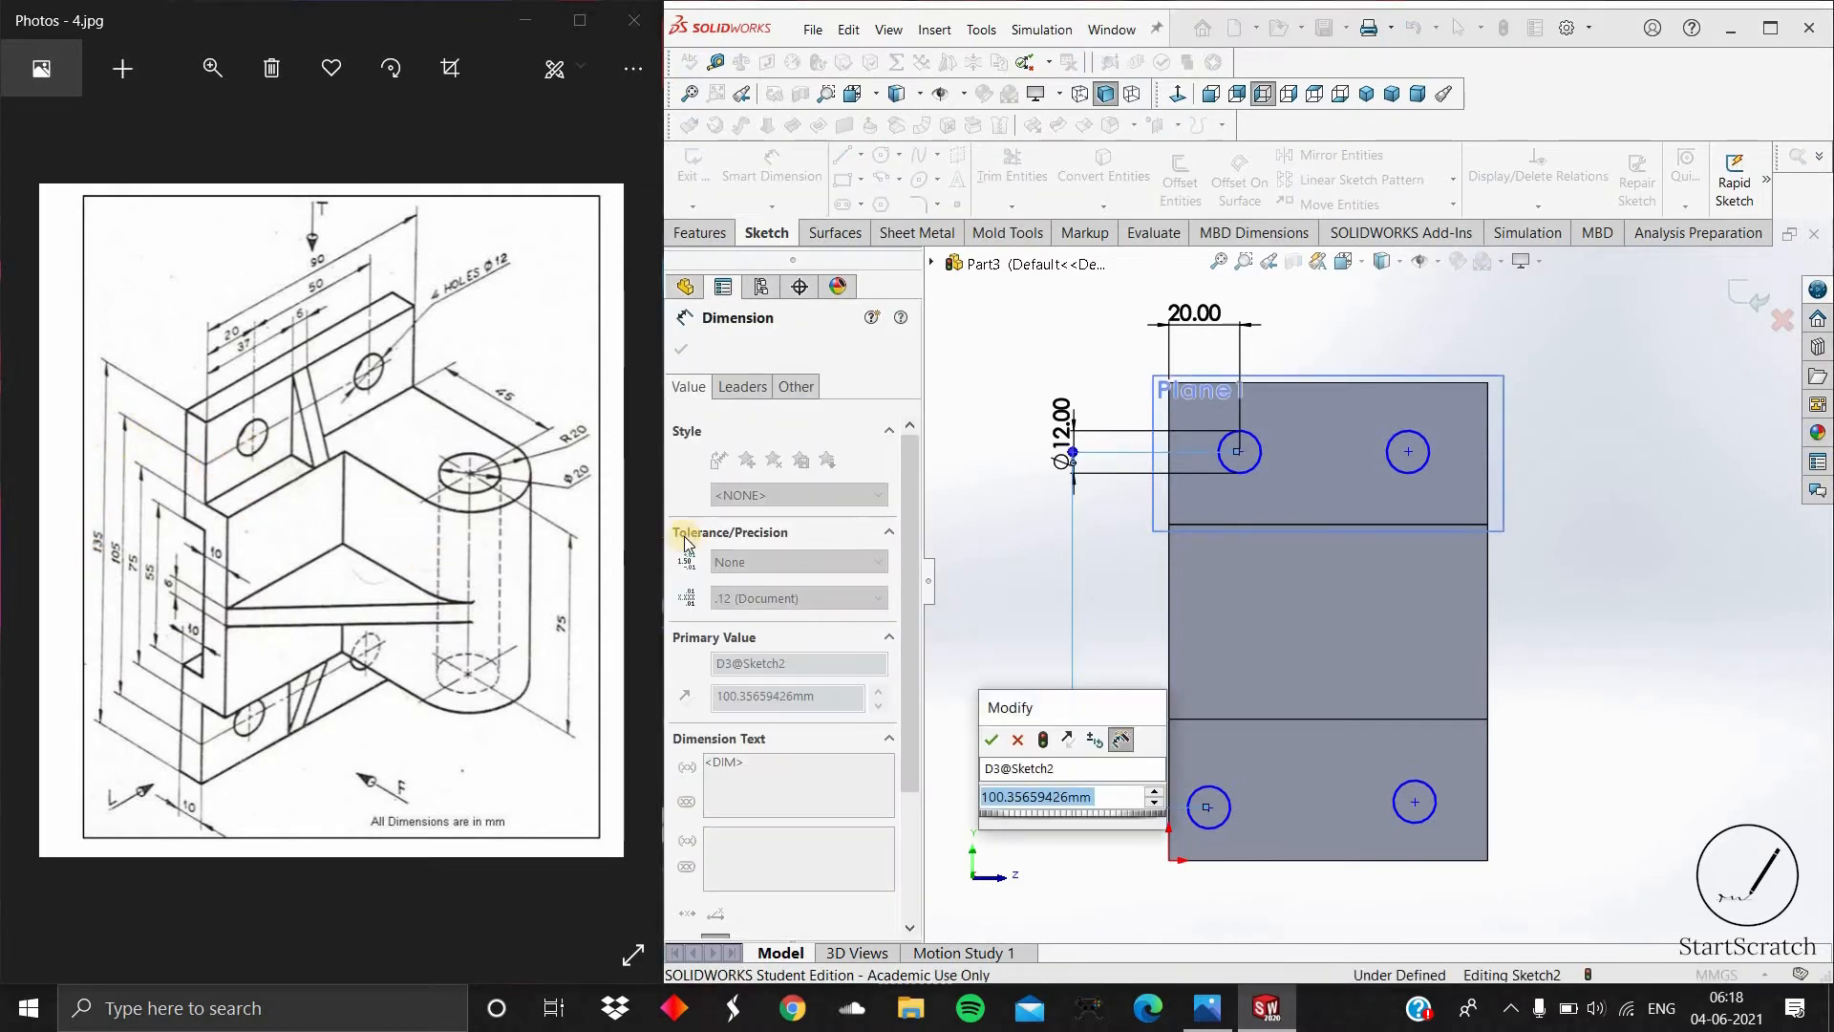
text(105)
key(Return)
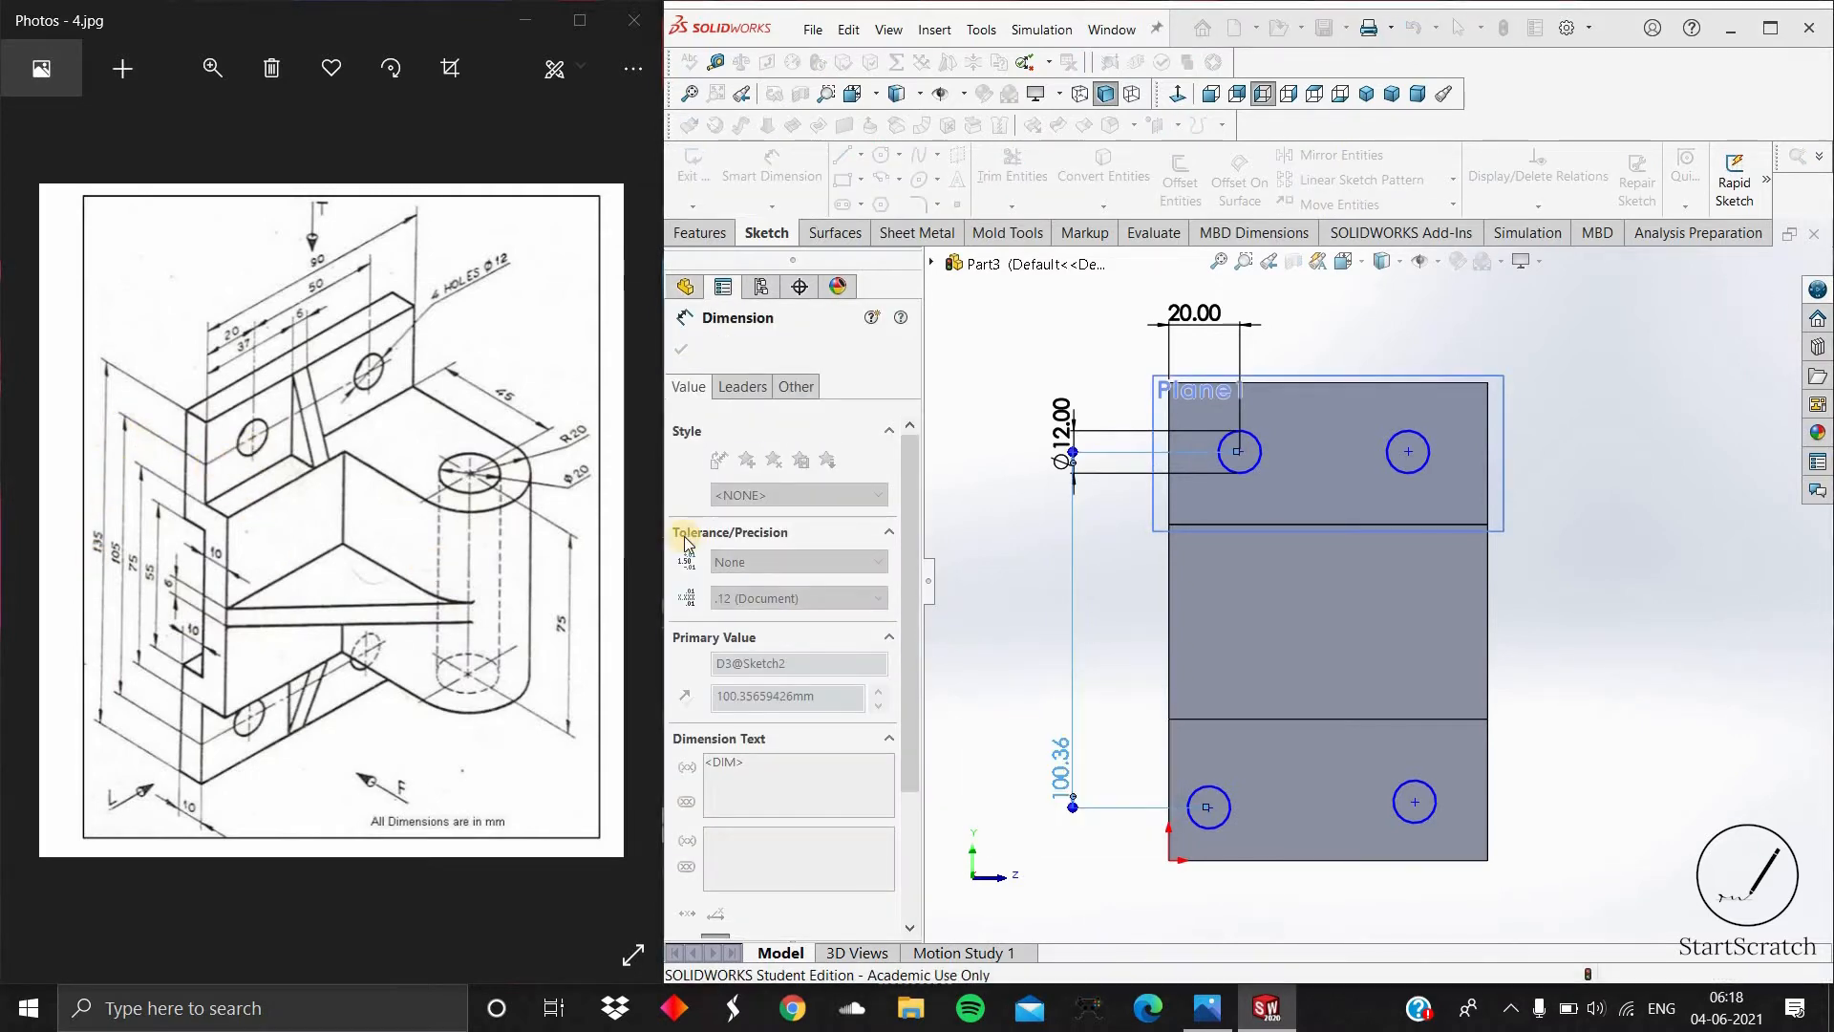
Step: Dimension the lower-left circle's centre 20 mm from the lower flange's left side edge
click(1196, 759)
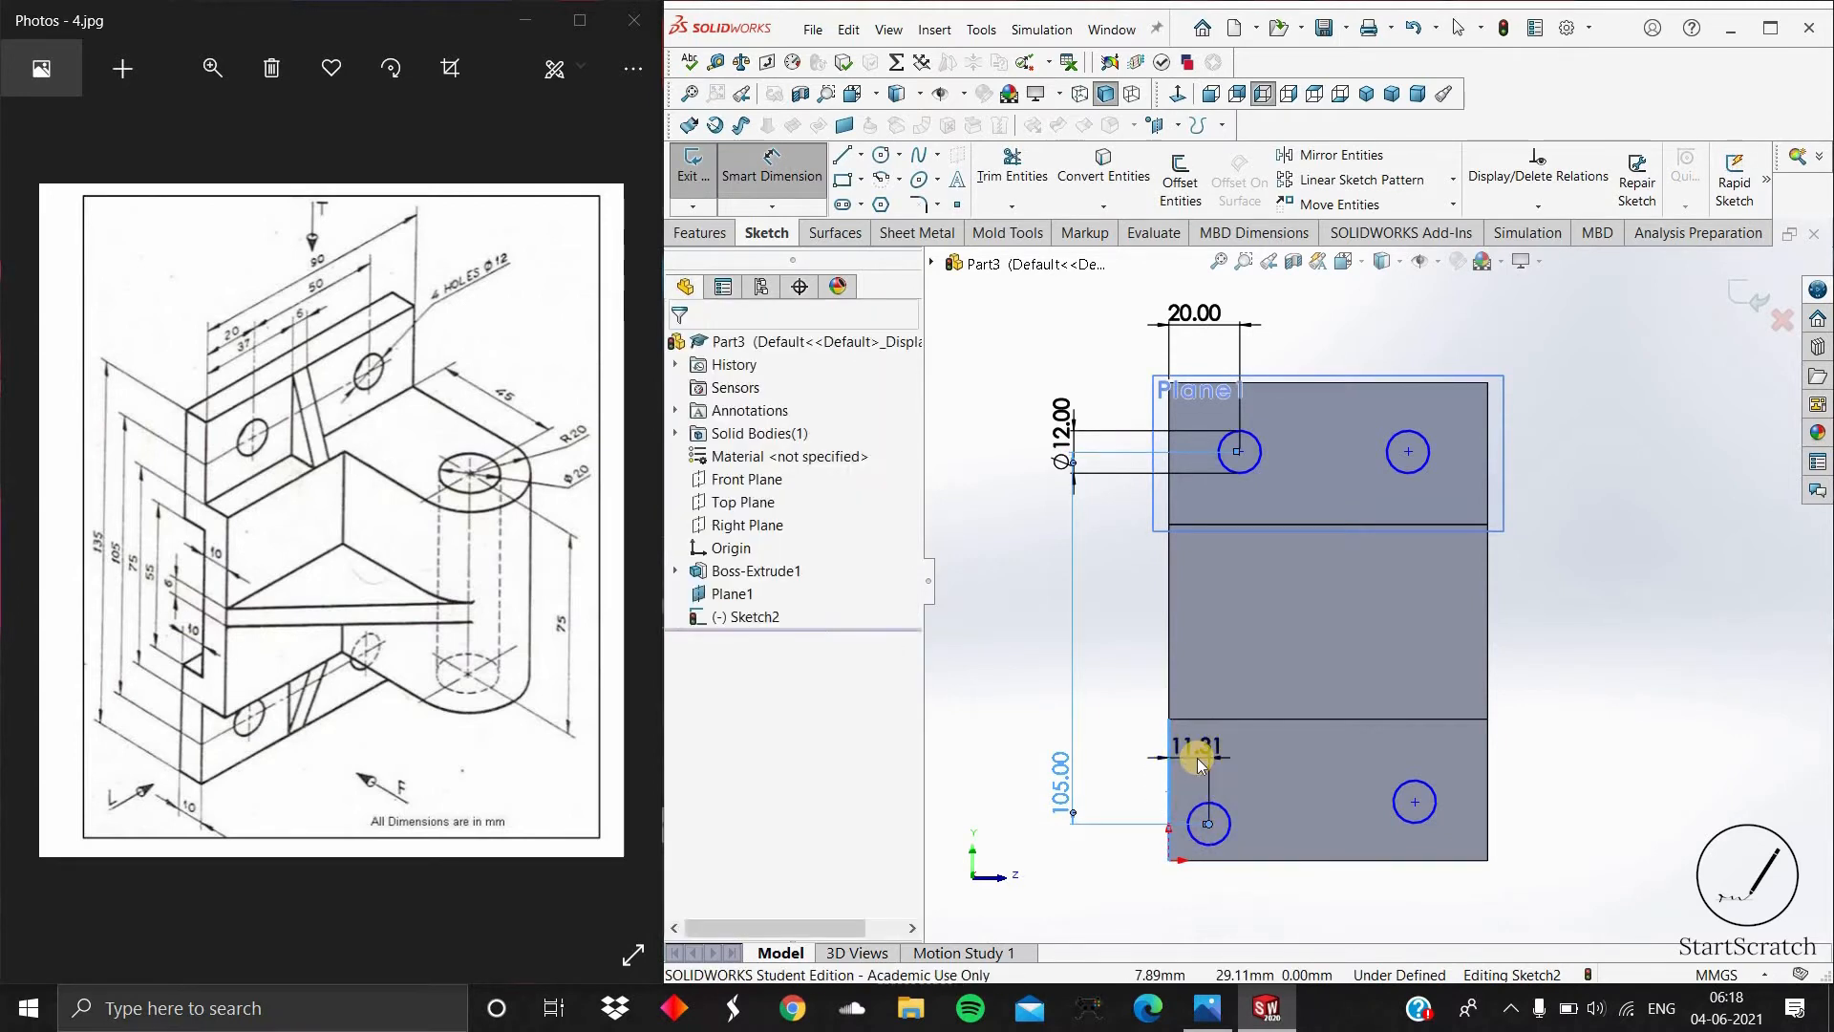
click(1200, 758)
text(20)
key(Return)
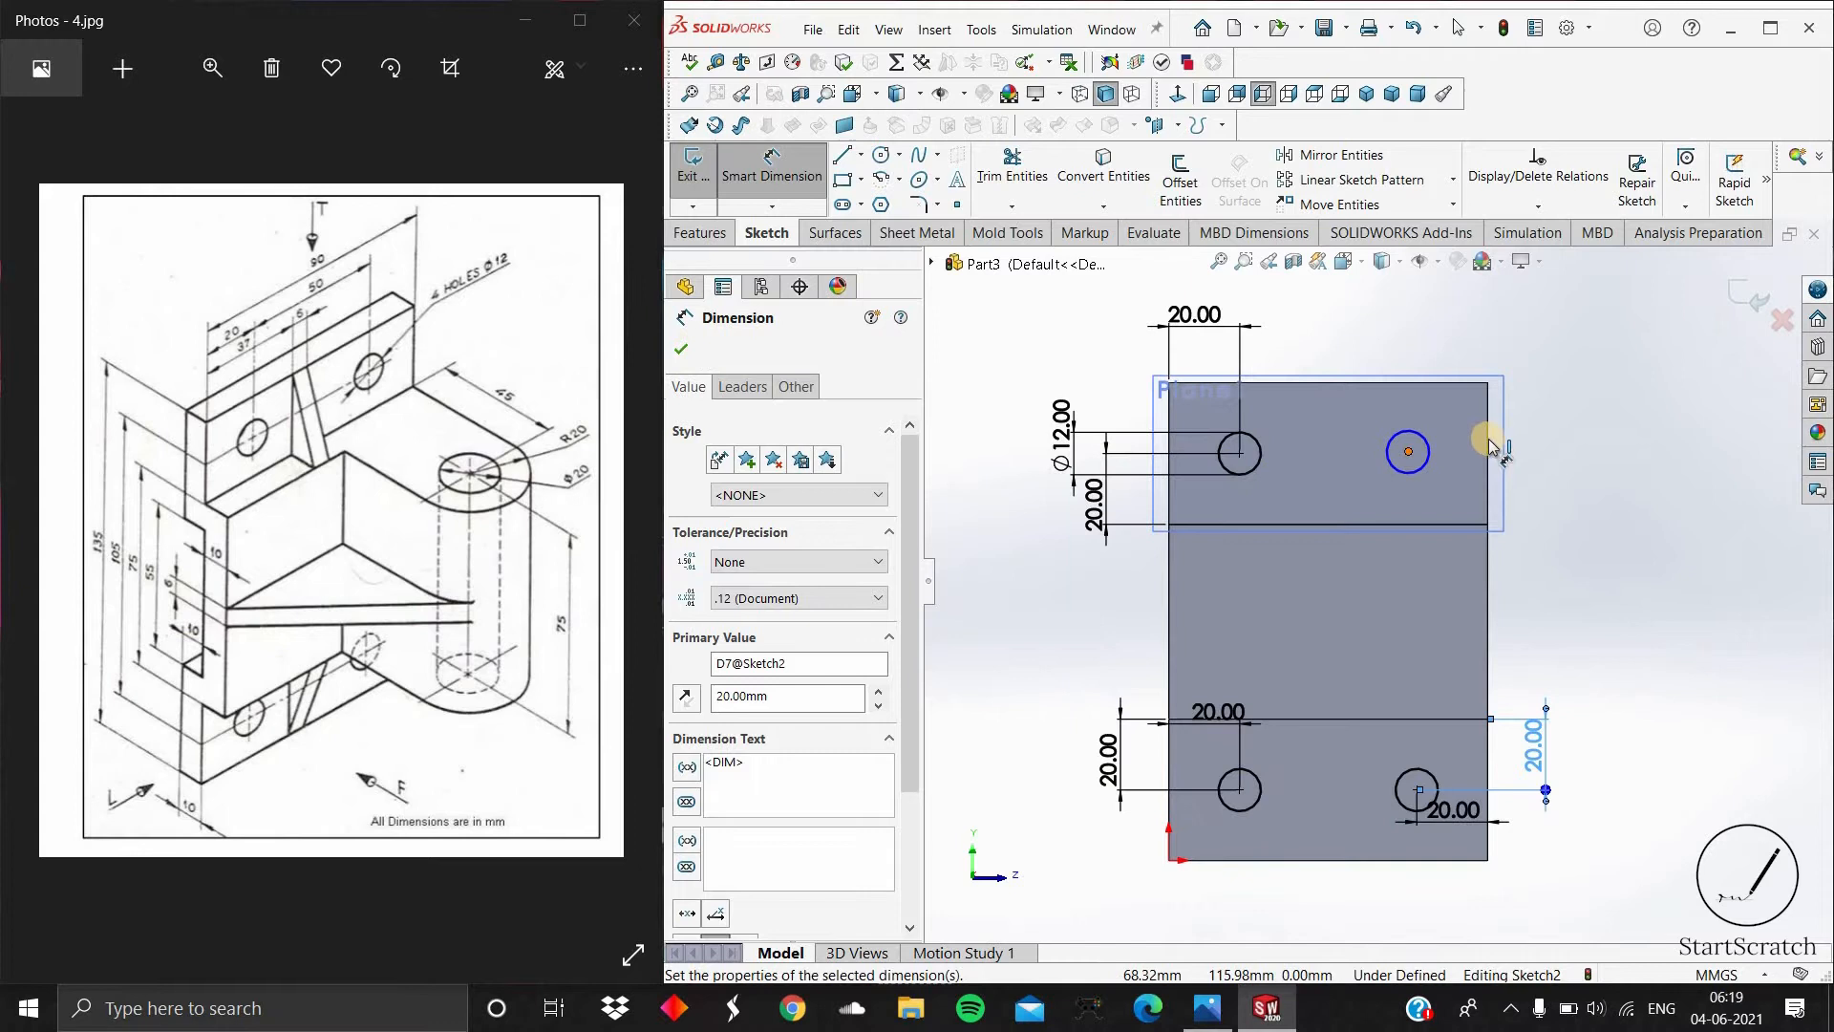
Step: Dimension the upper-right circle's centre 20 mm from the flange's right side edge and 20 mm above the protruding block's upper edge
click(1490, 445)
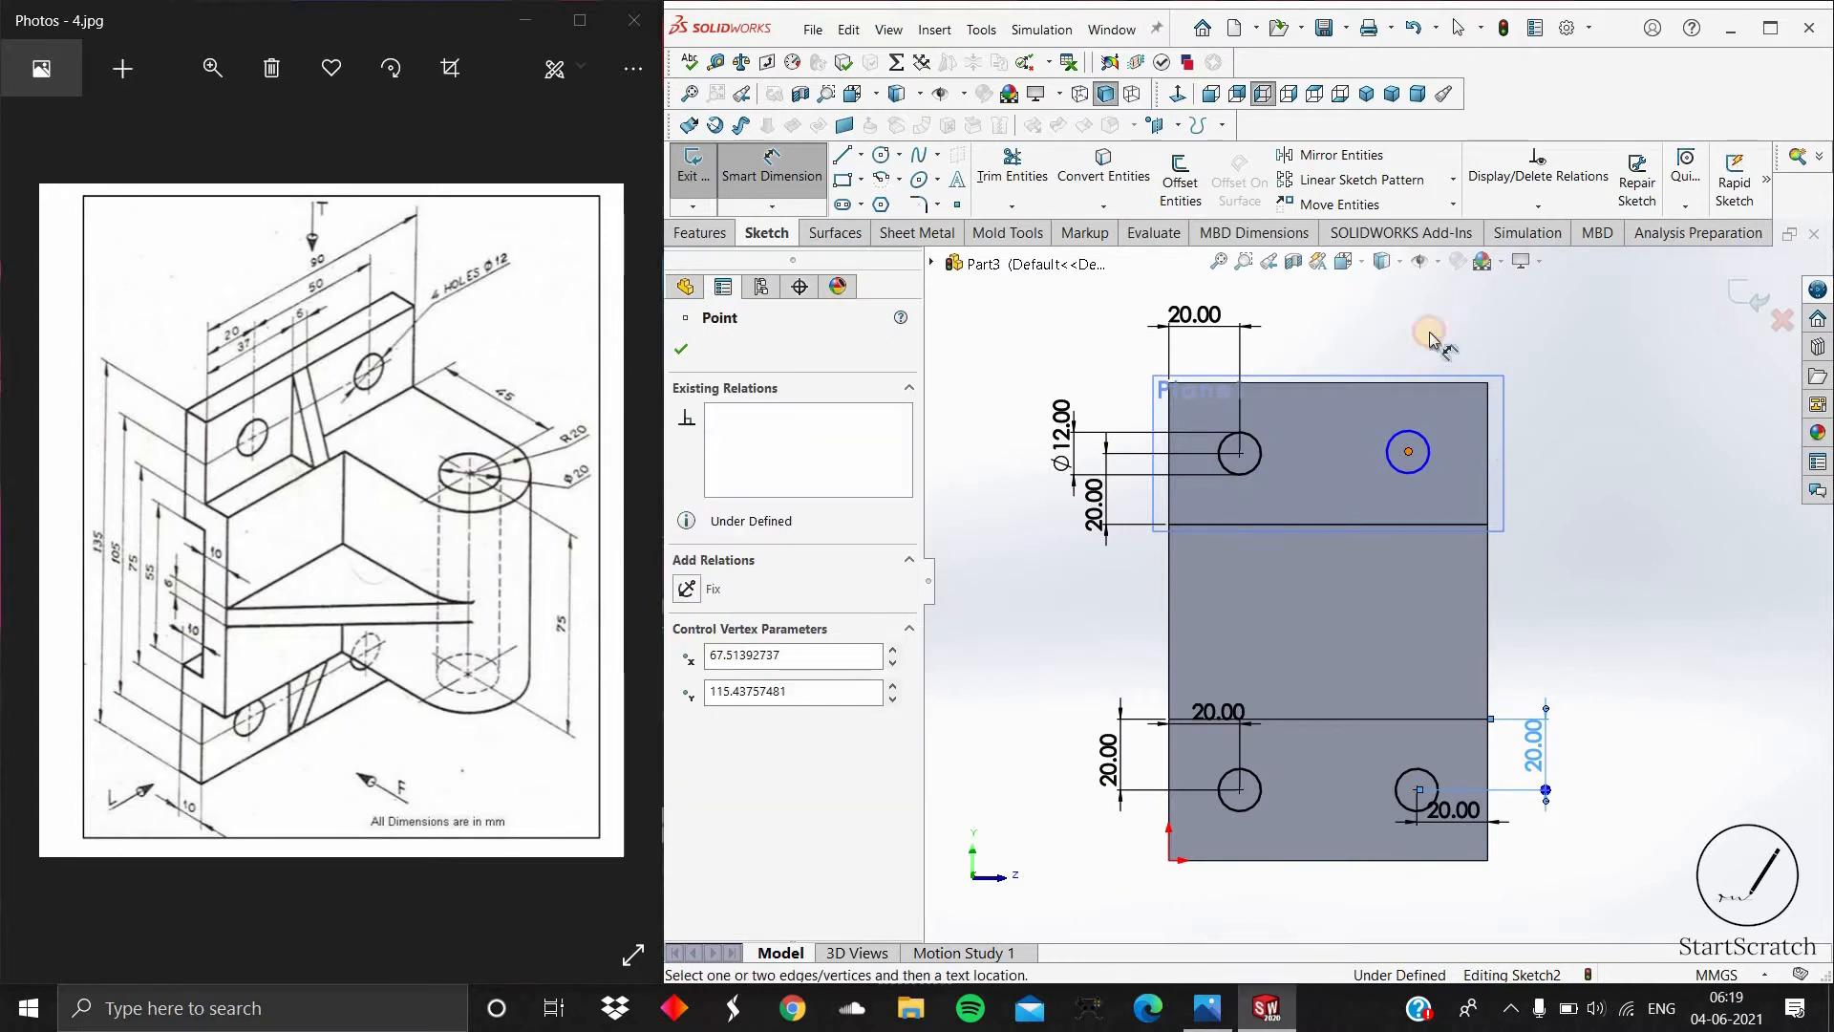
click(1433, 325)
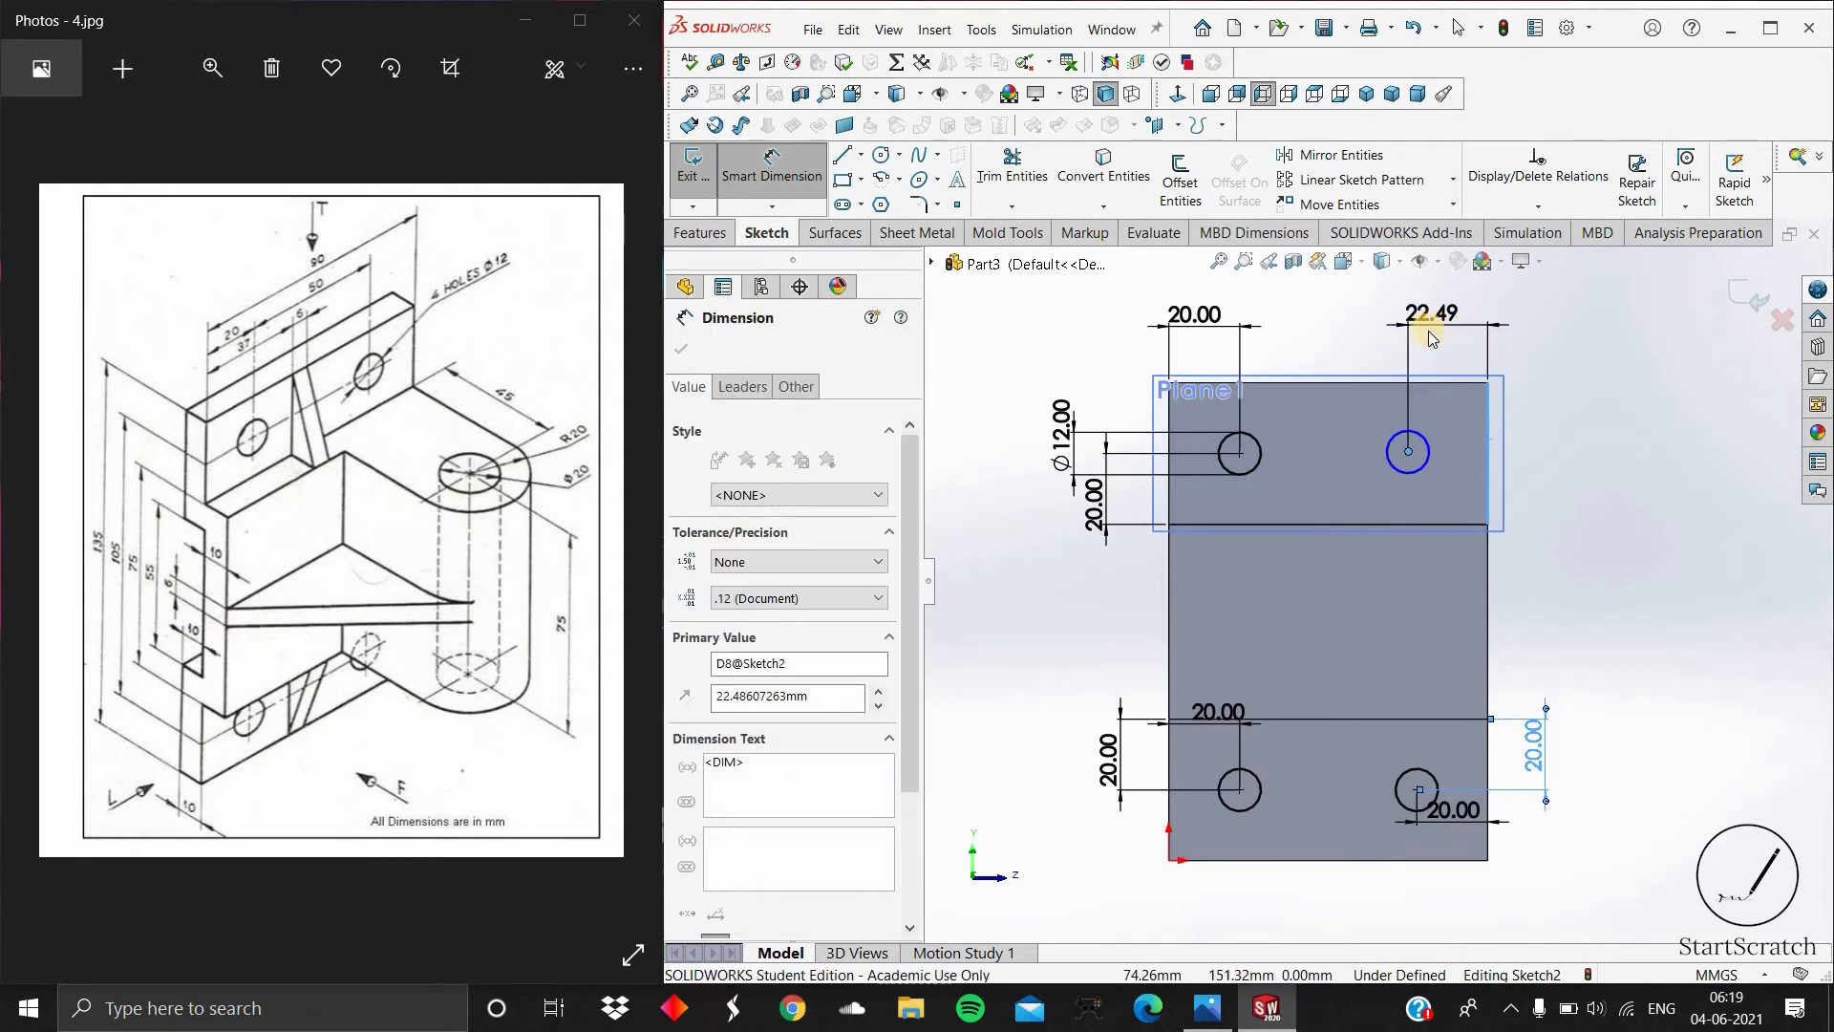
text(20)
key(Return)
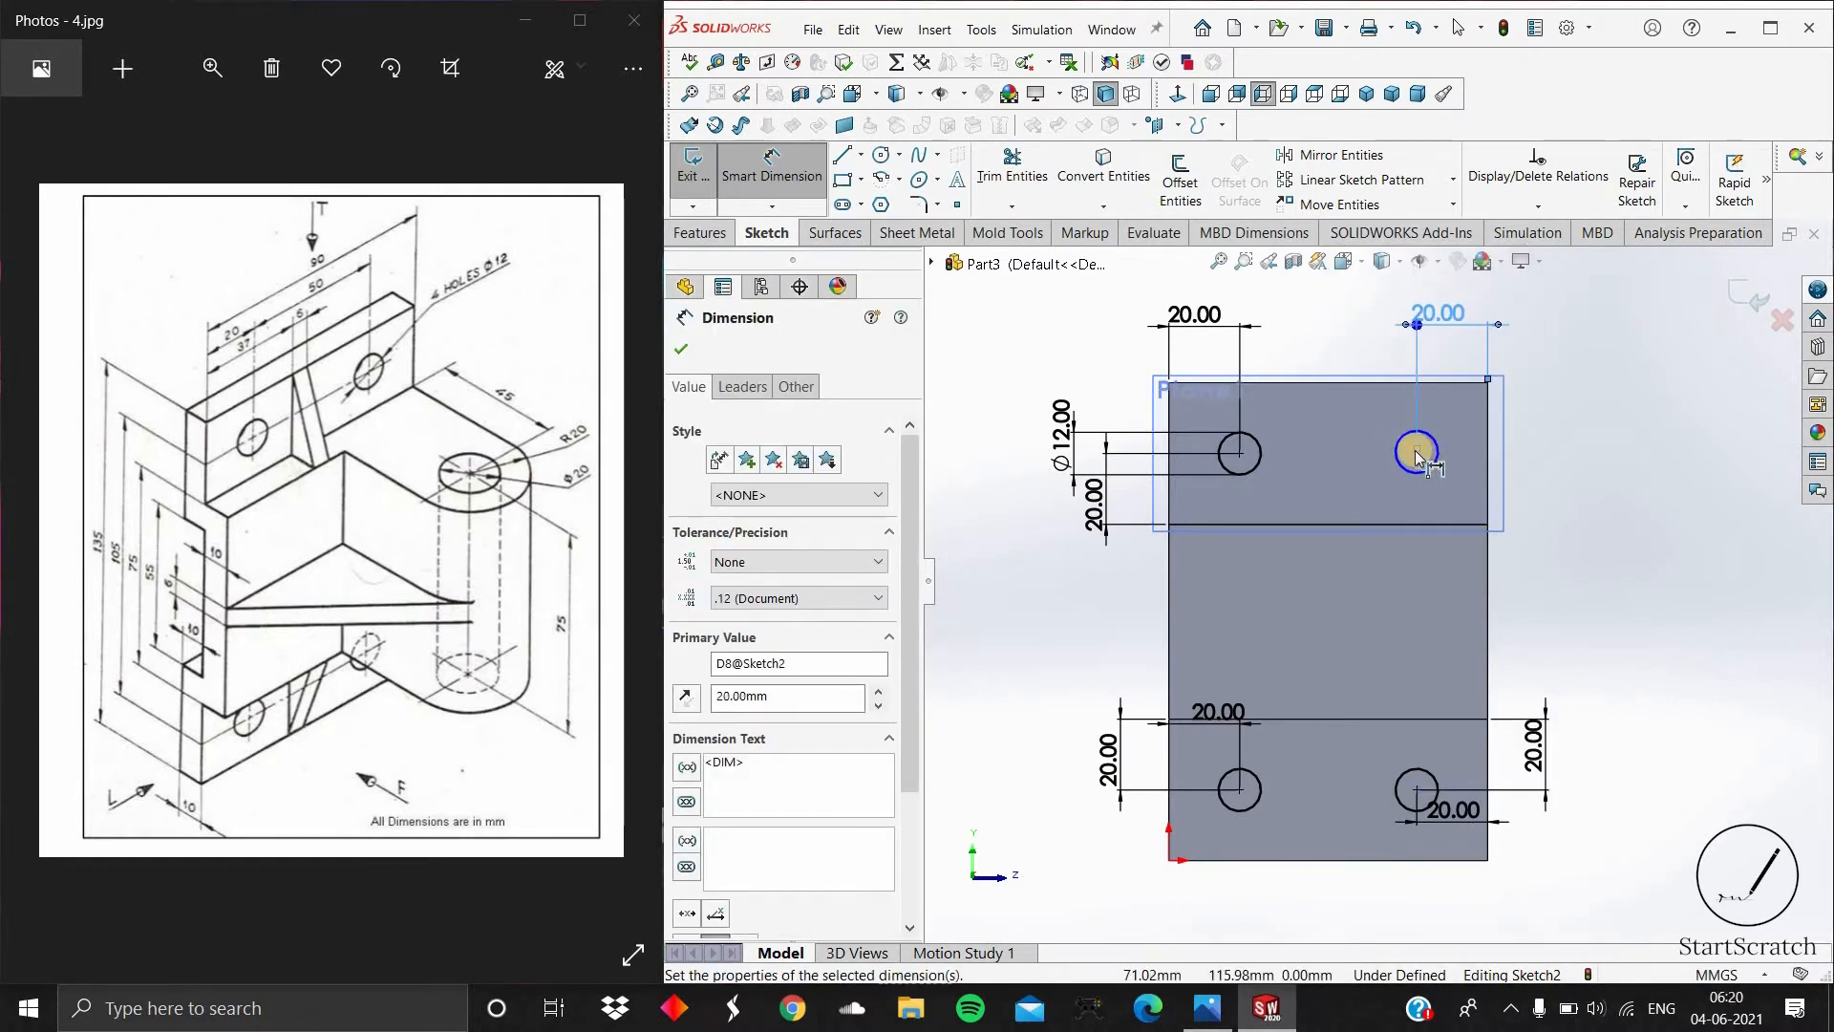
click(1429, 521)
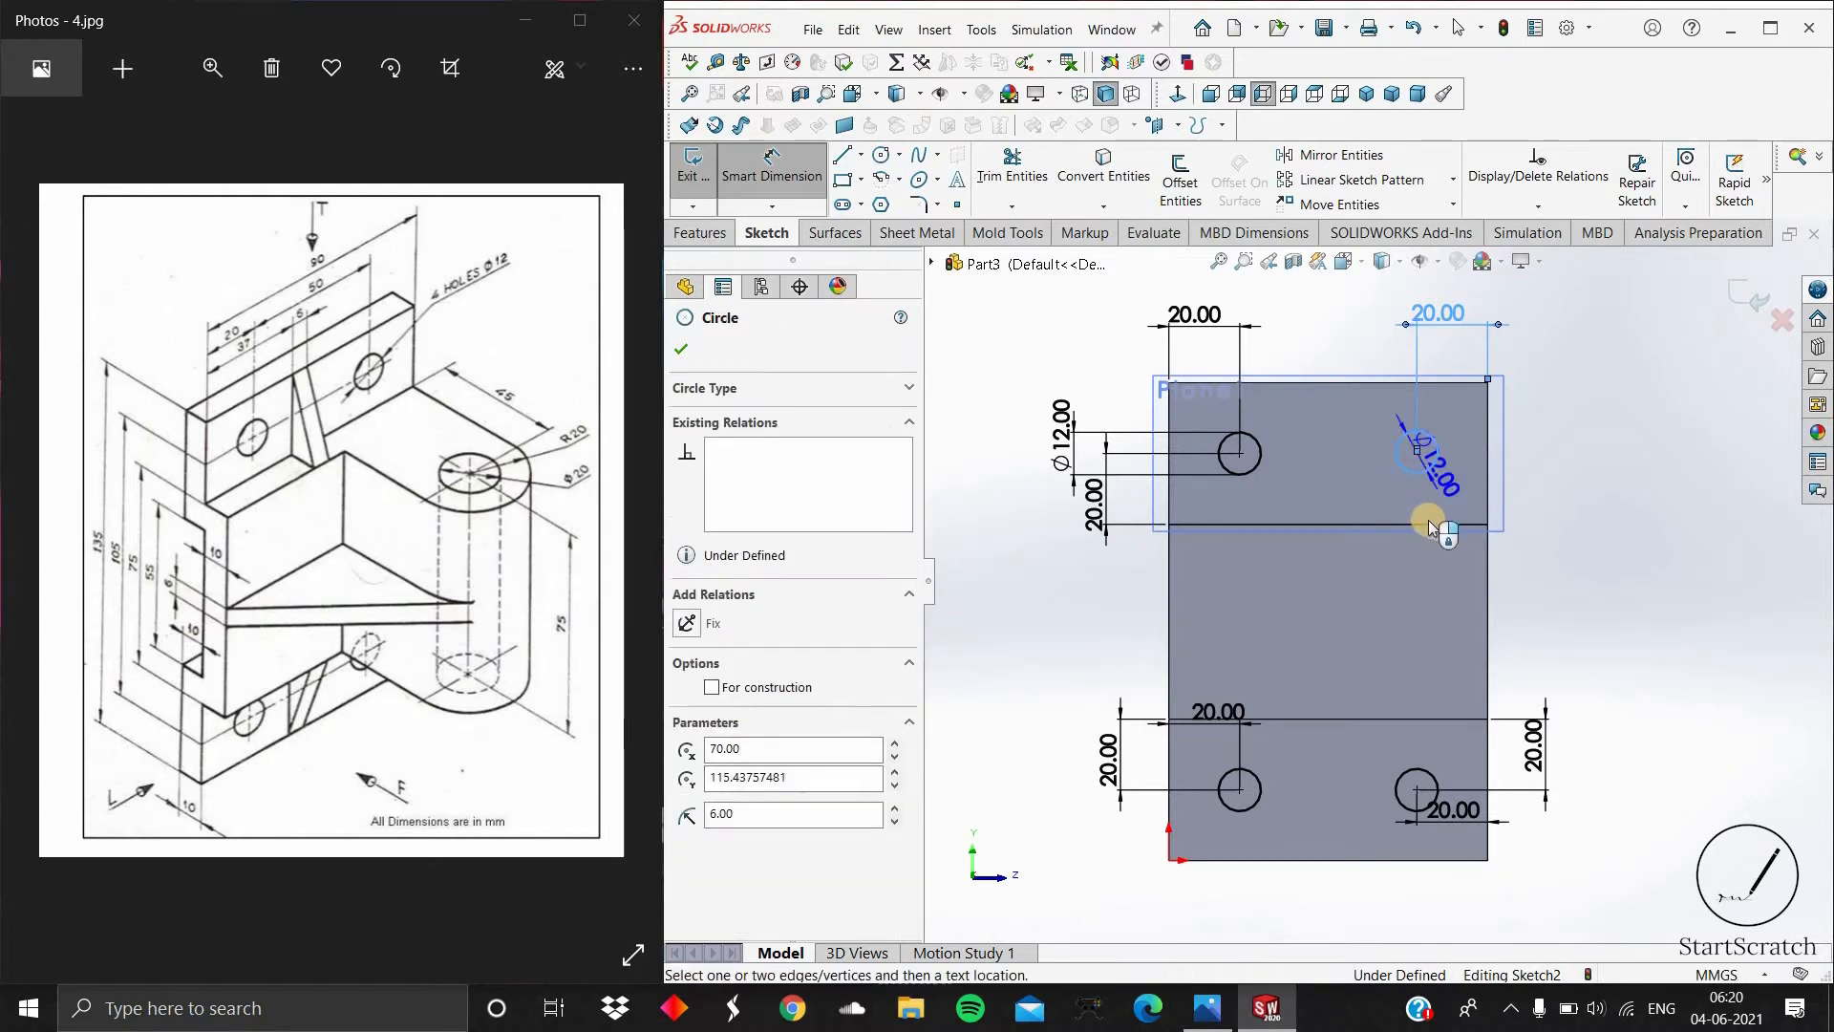
click(1532, 478)
click(1530, 472)
text(20)
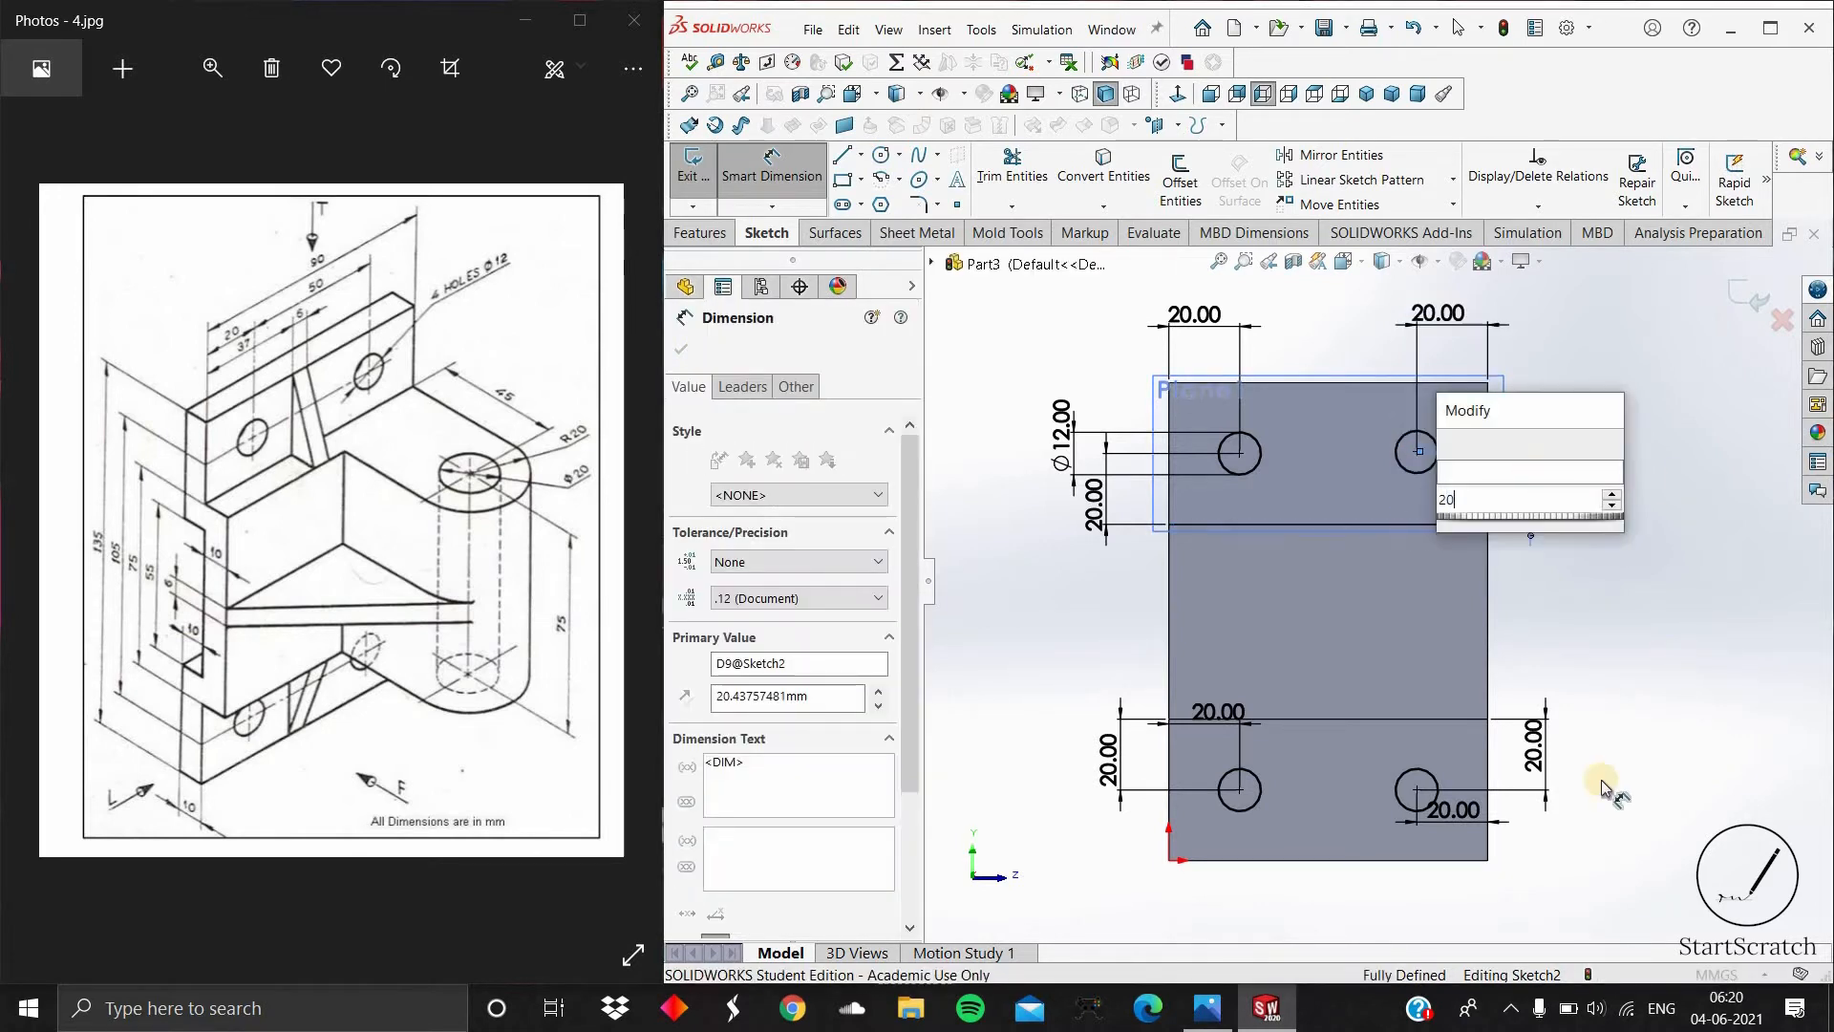
key(Return)
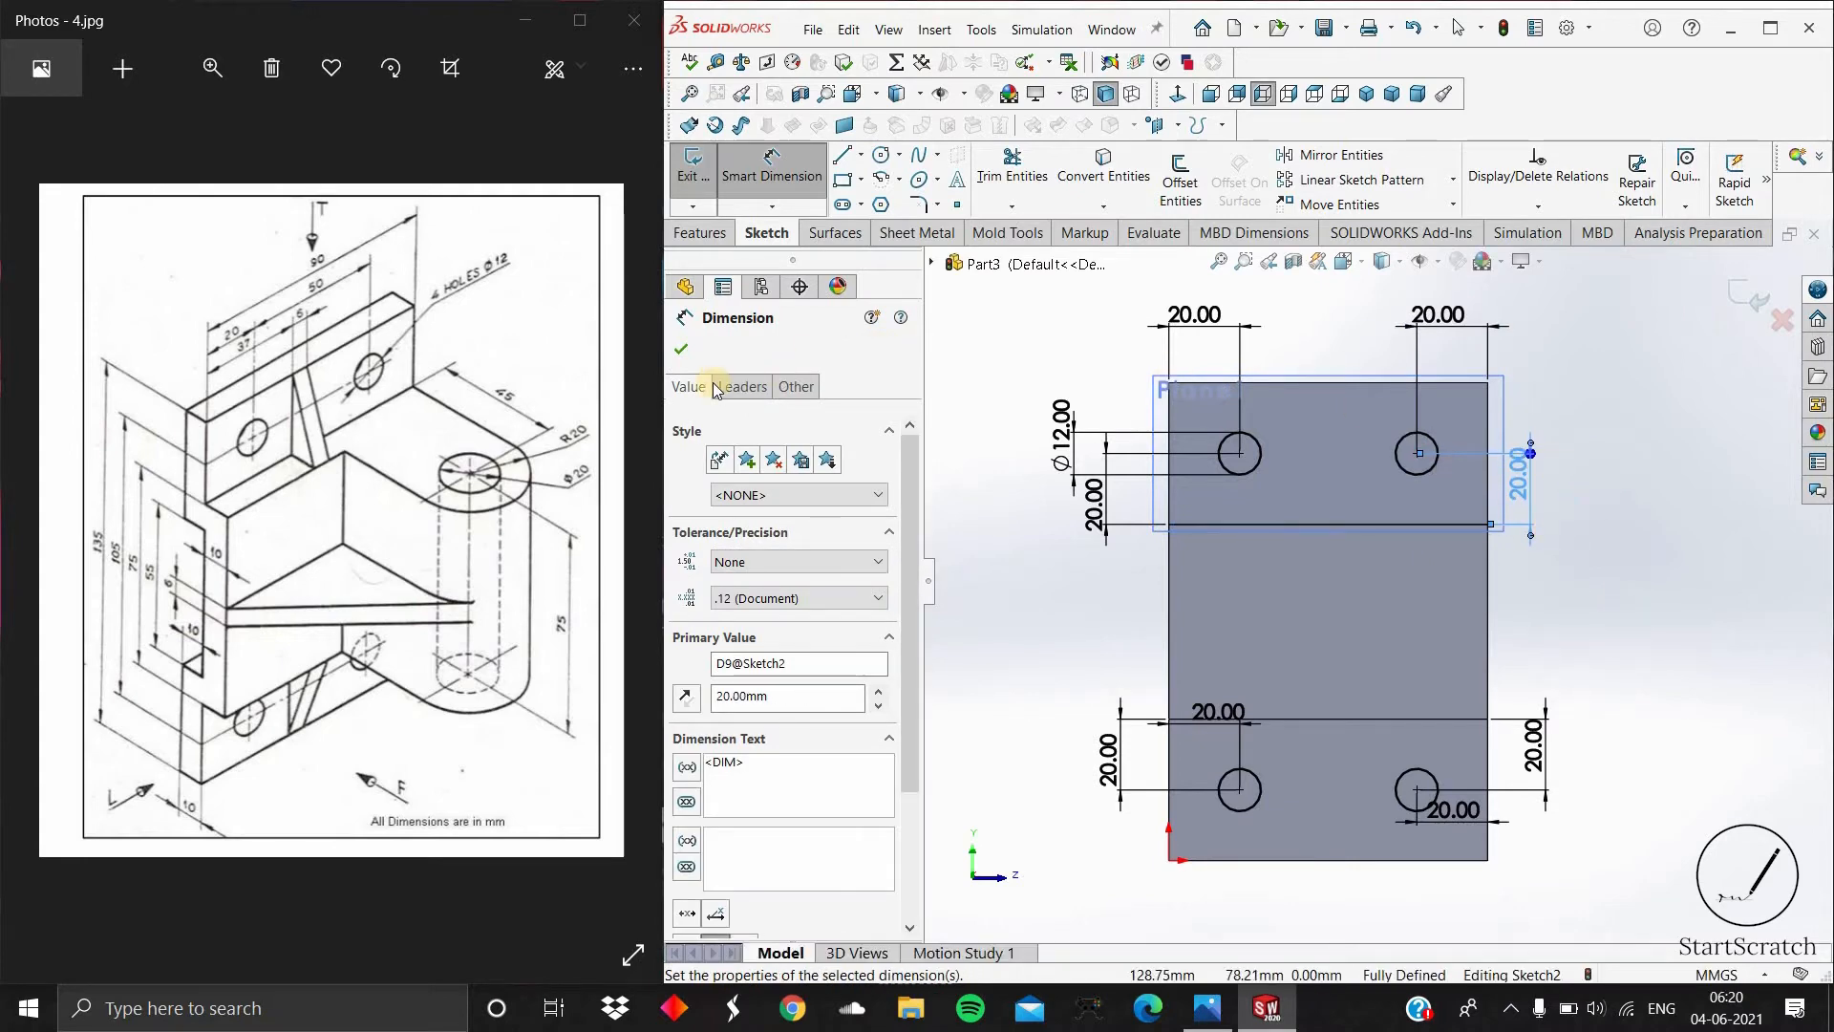
click(680, 348)
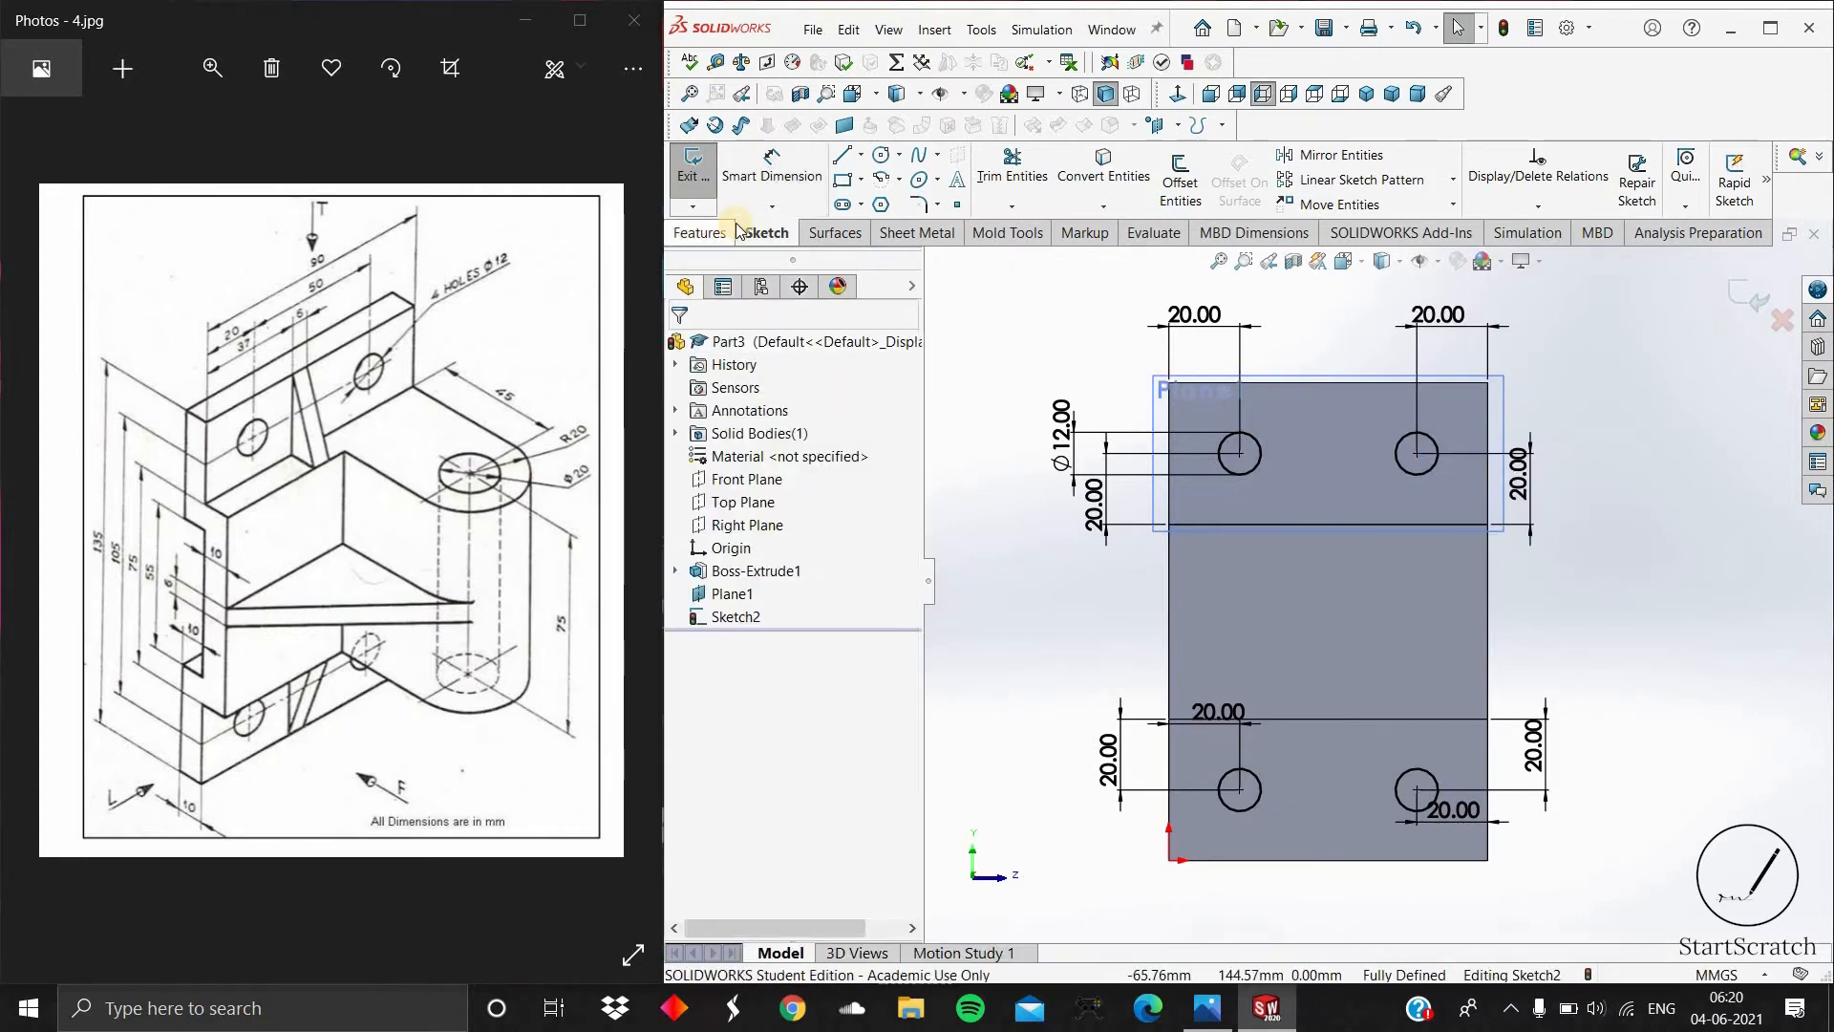
Step: Cut the four circles through both flanges with a 90 mm blind extruded cut in the reversed direction
click(702, 232)
click(991, 181)
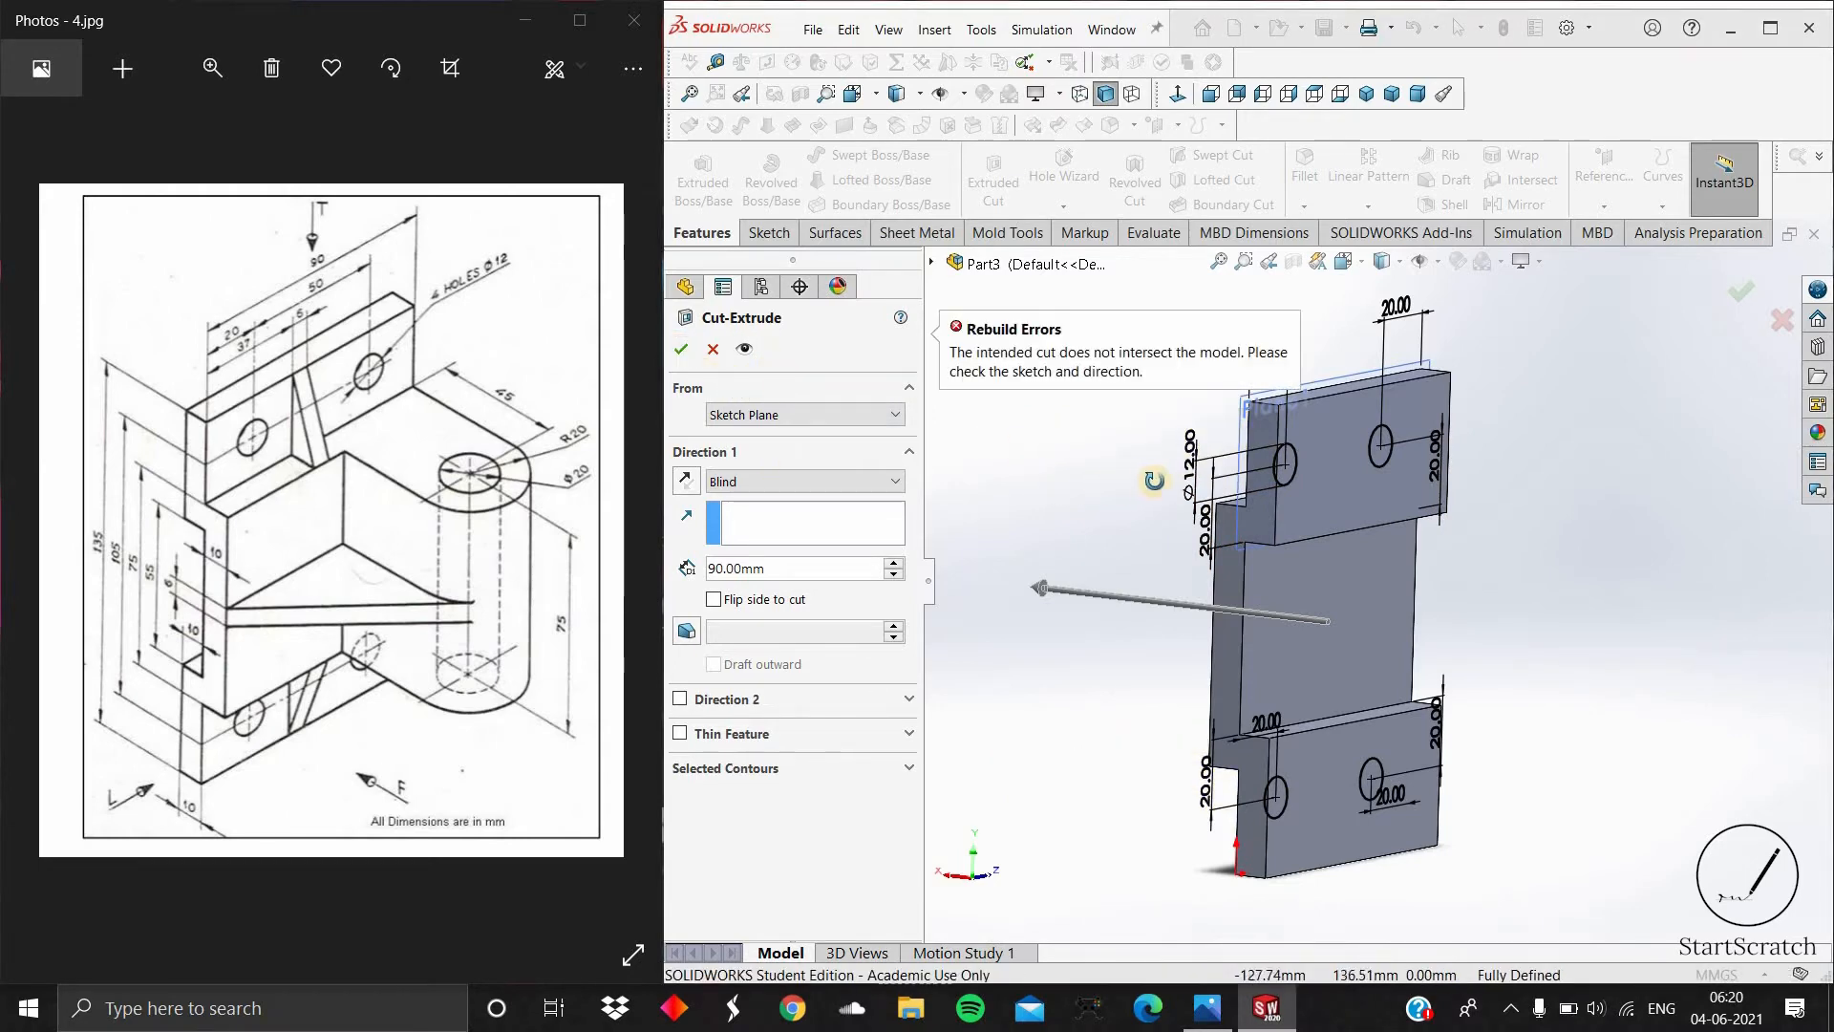
middle_drag(1154, 479, 1366, 459)
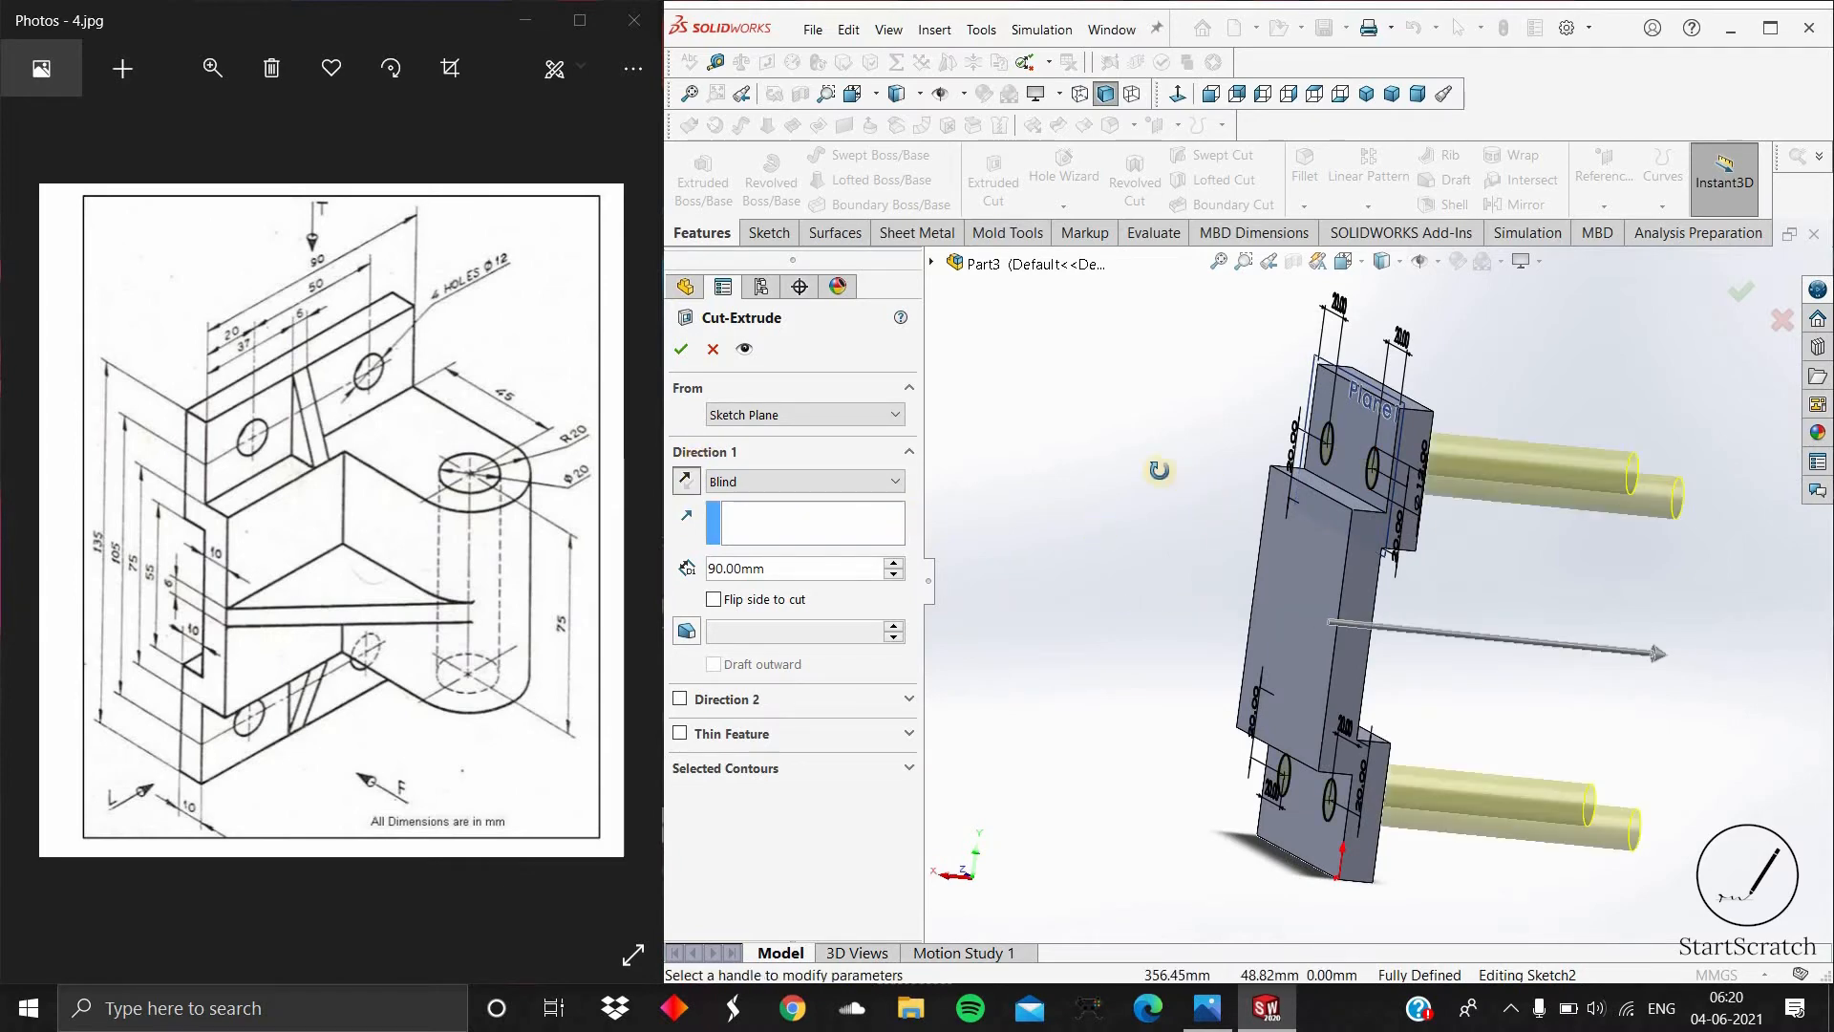
middle_drag(1160, 472, 1503, 477)
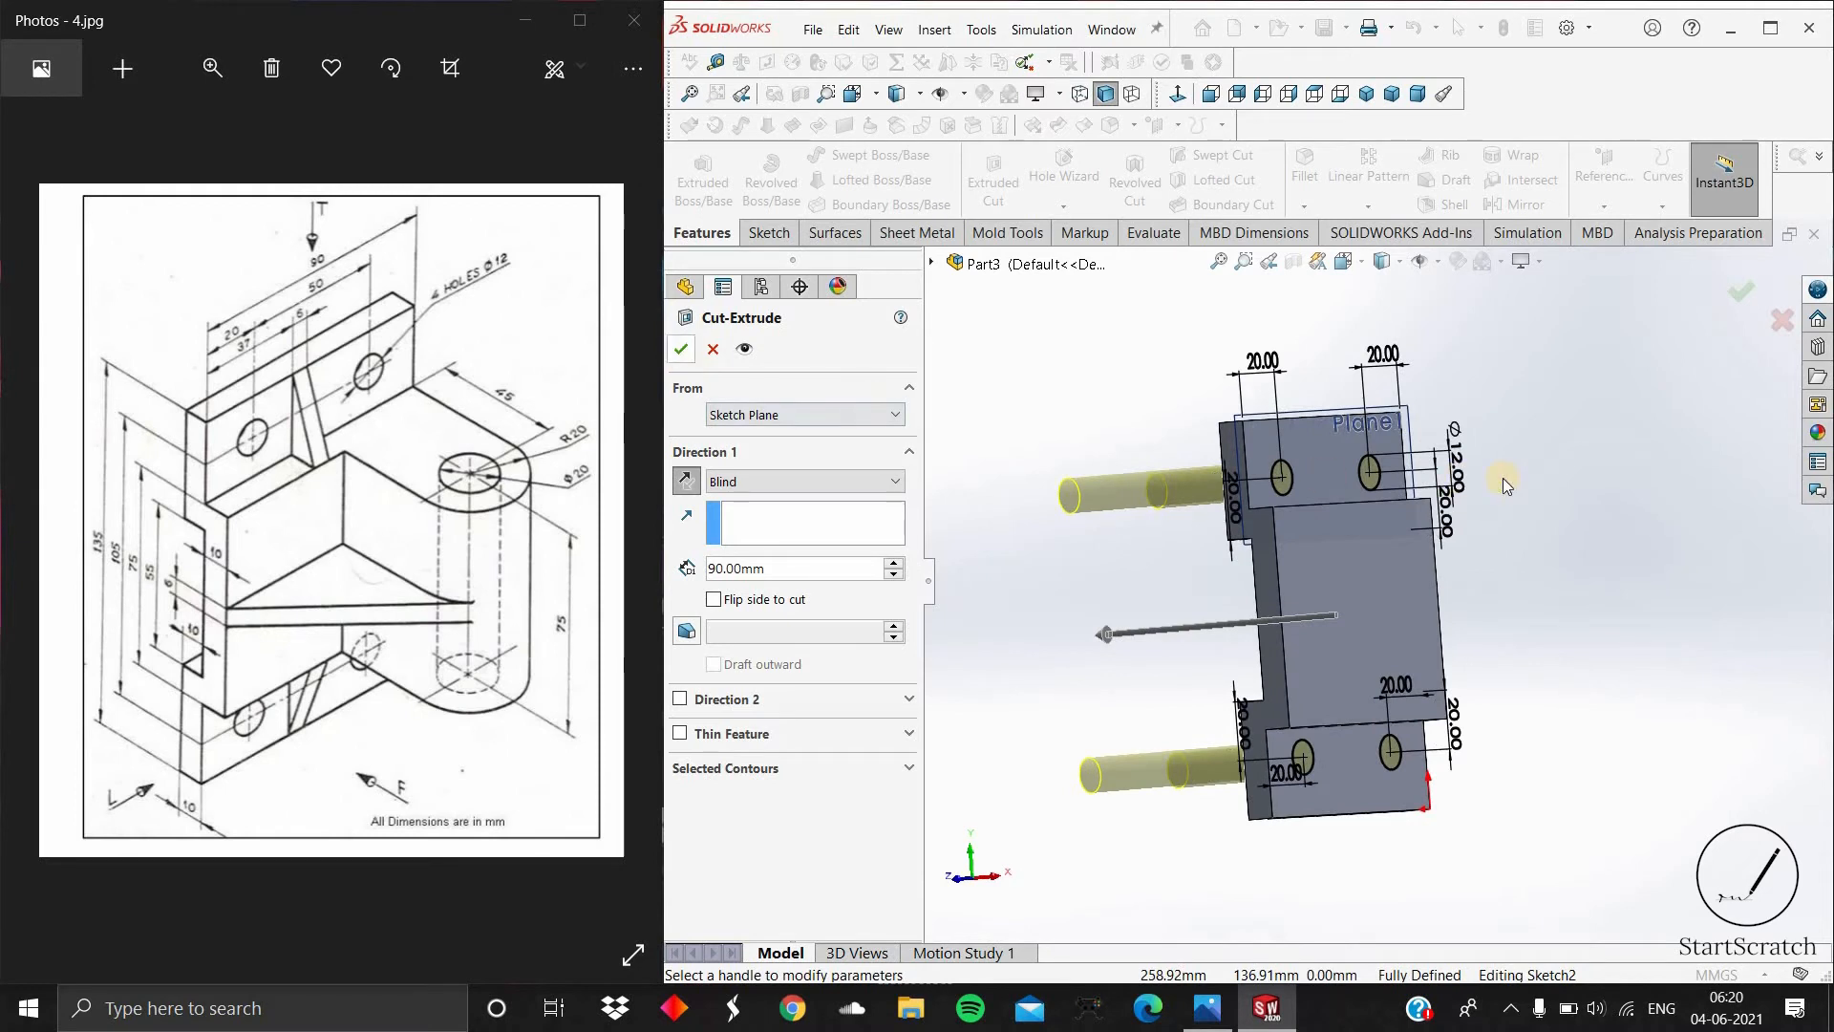
key(Return)
click(1574, 541)
middle_drag(1440, 532, 1452, 441)
click(1448, 433)
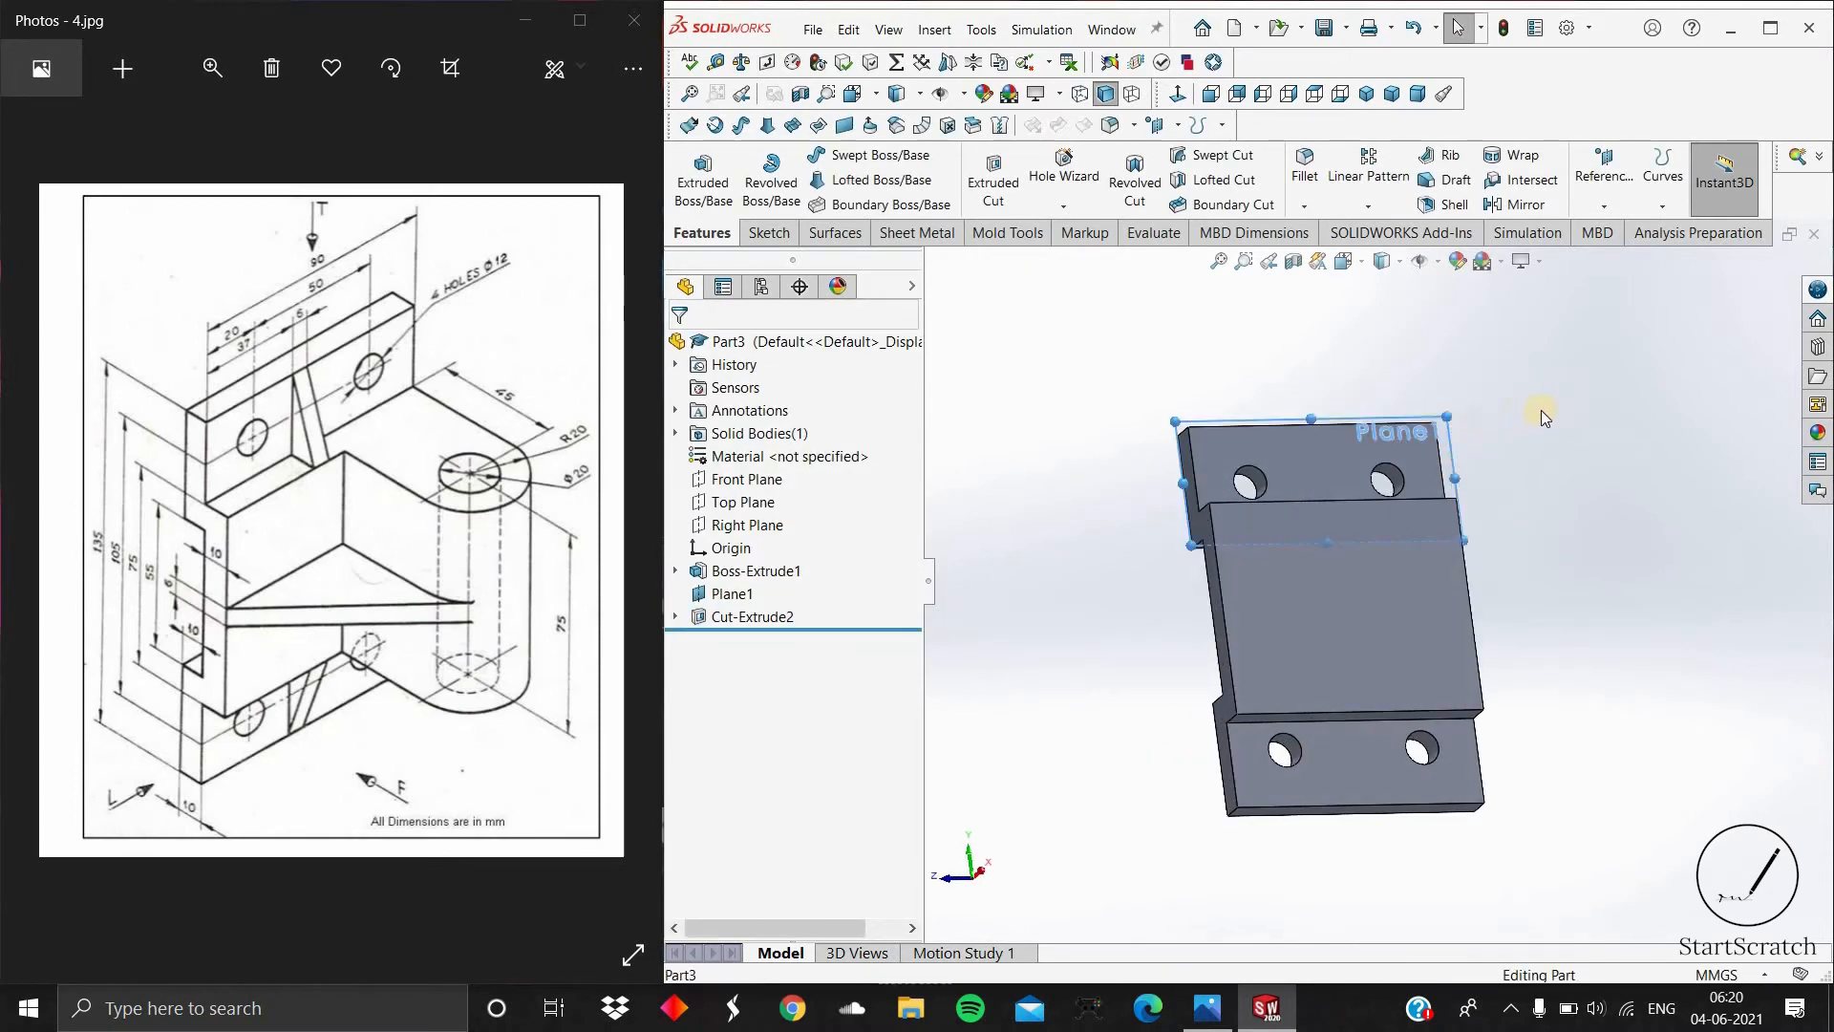
Step: Hide the visible reference plane and create a plane offset 37 mm inward from the bracket's stepped profile end face
right_click(1536, 411)
click(1566, 542)
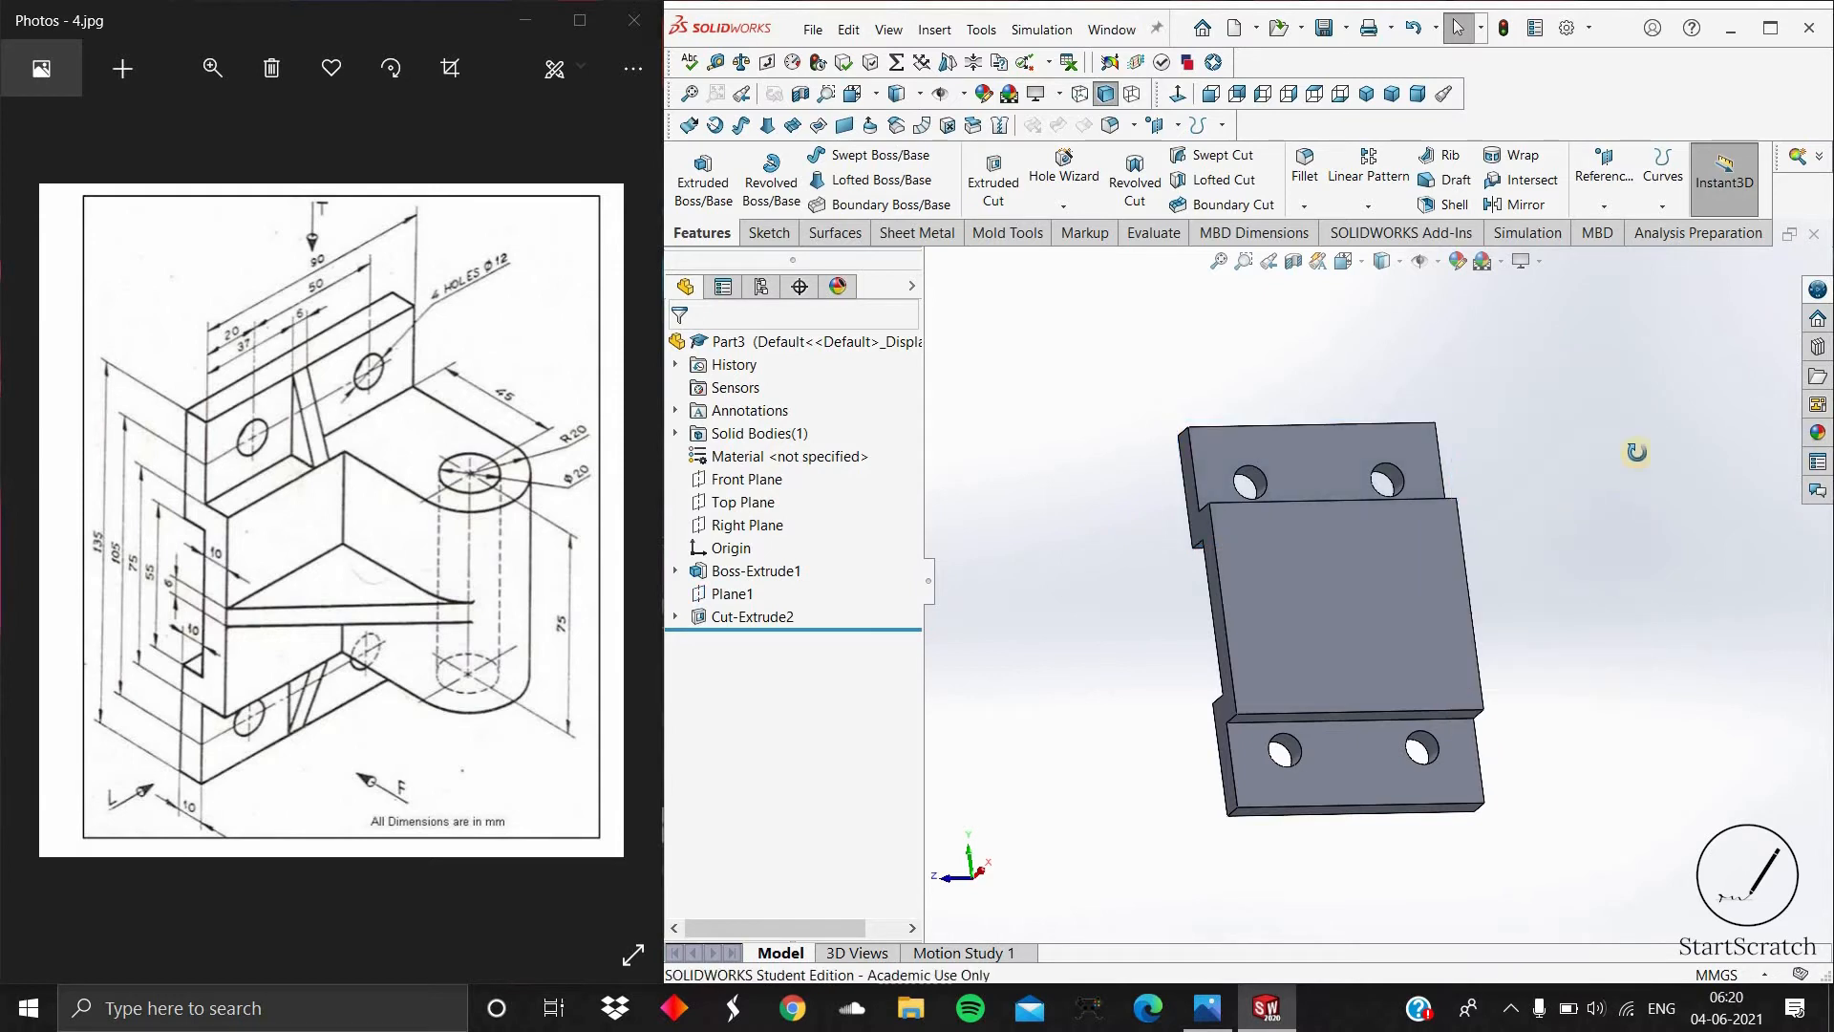
middle_drag(1636, 451, 1617, 520)
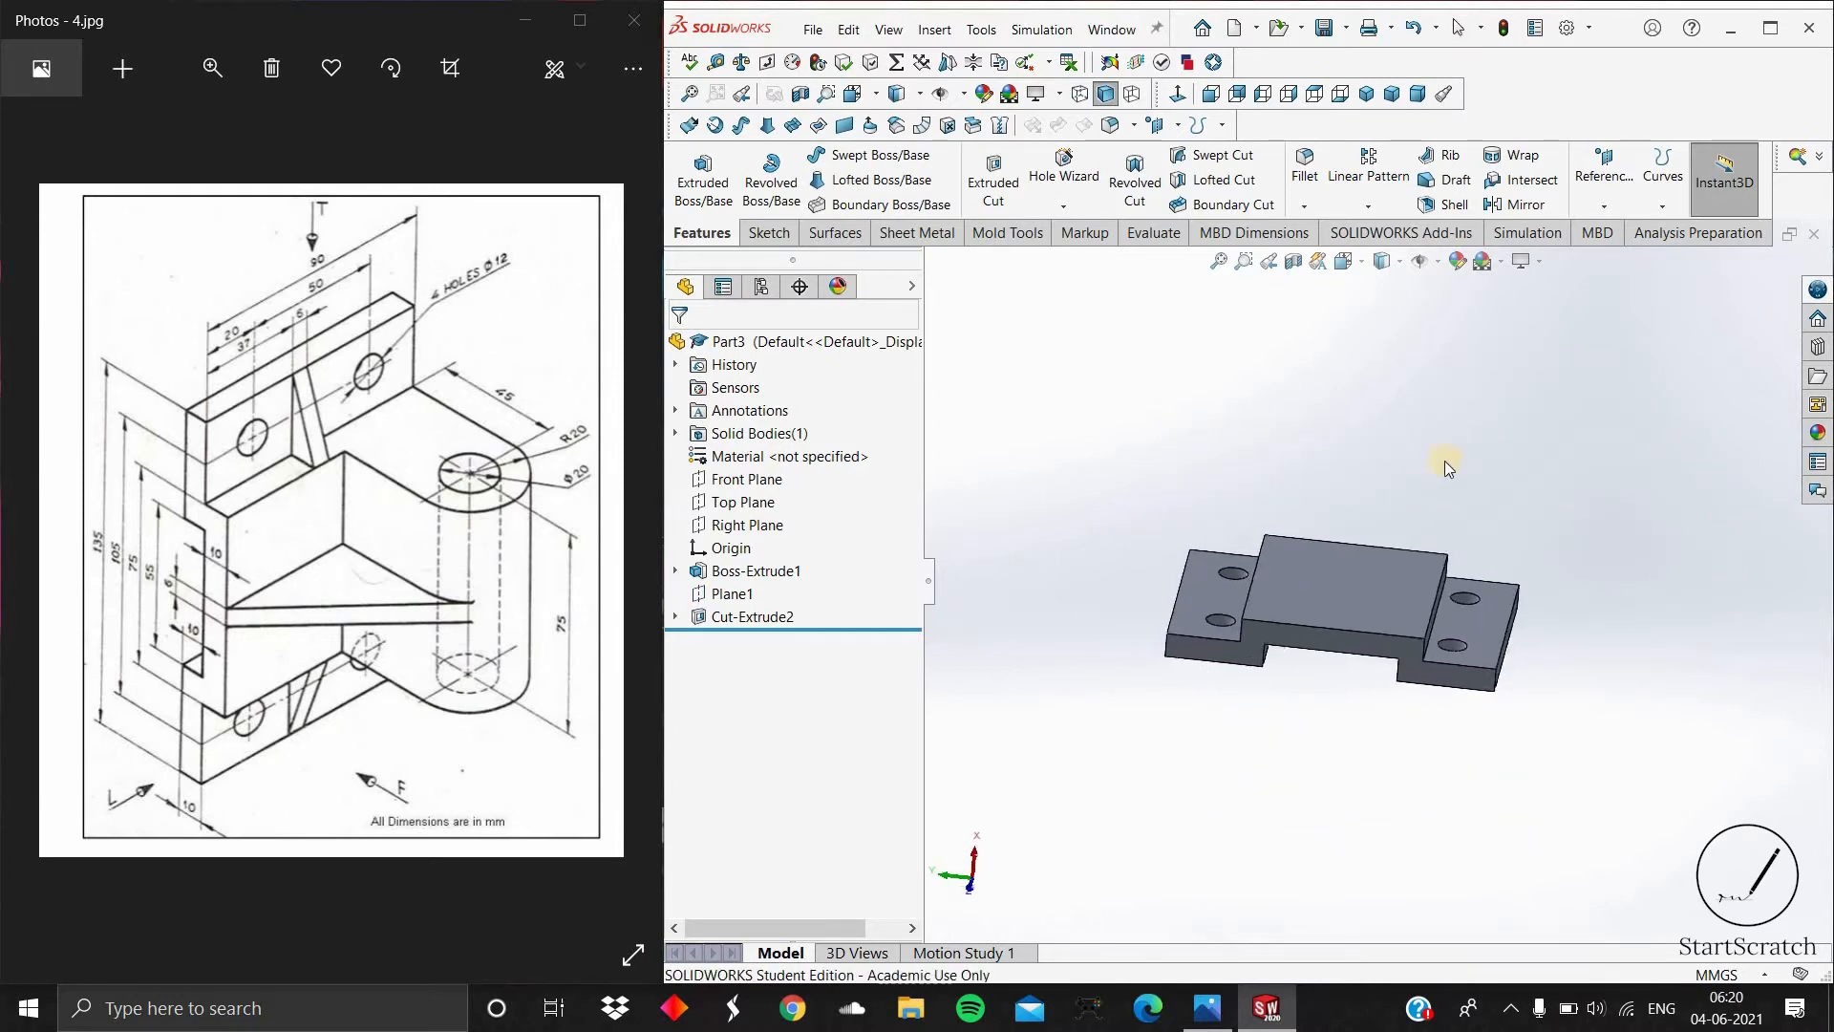
middle_drag(1444, 463, 1432, 486)
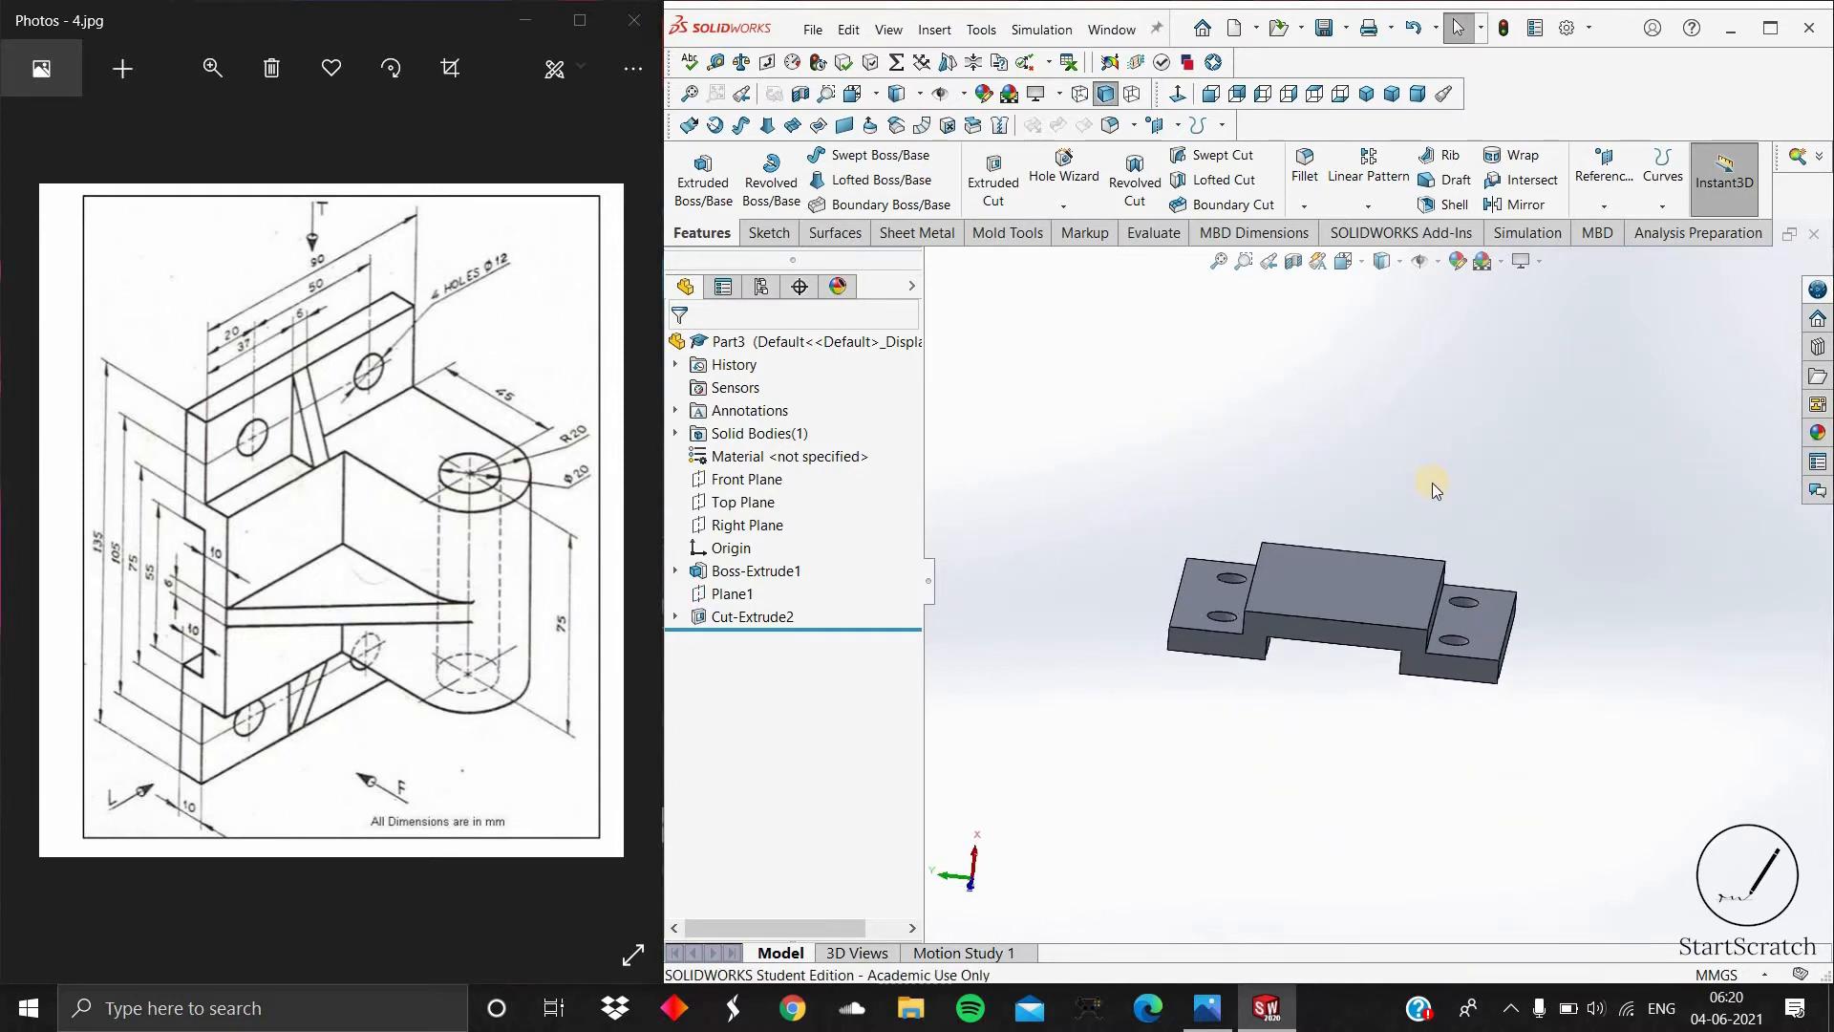
click(1602, 206)
click(1614, 231)
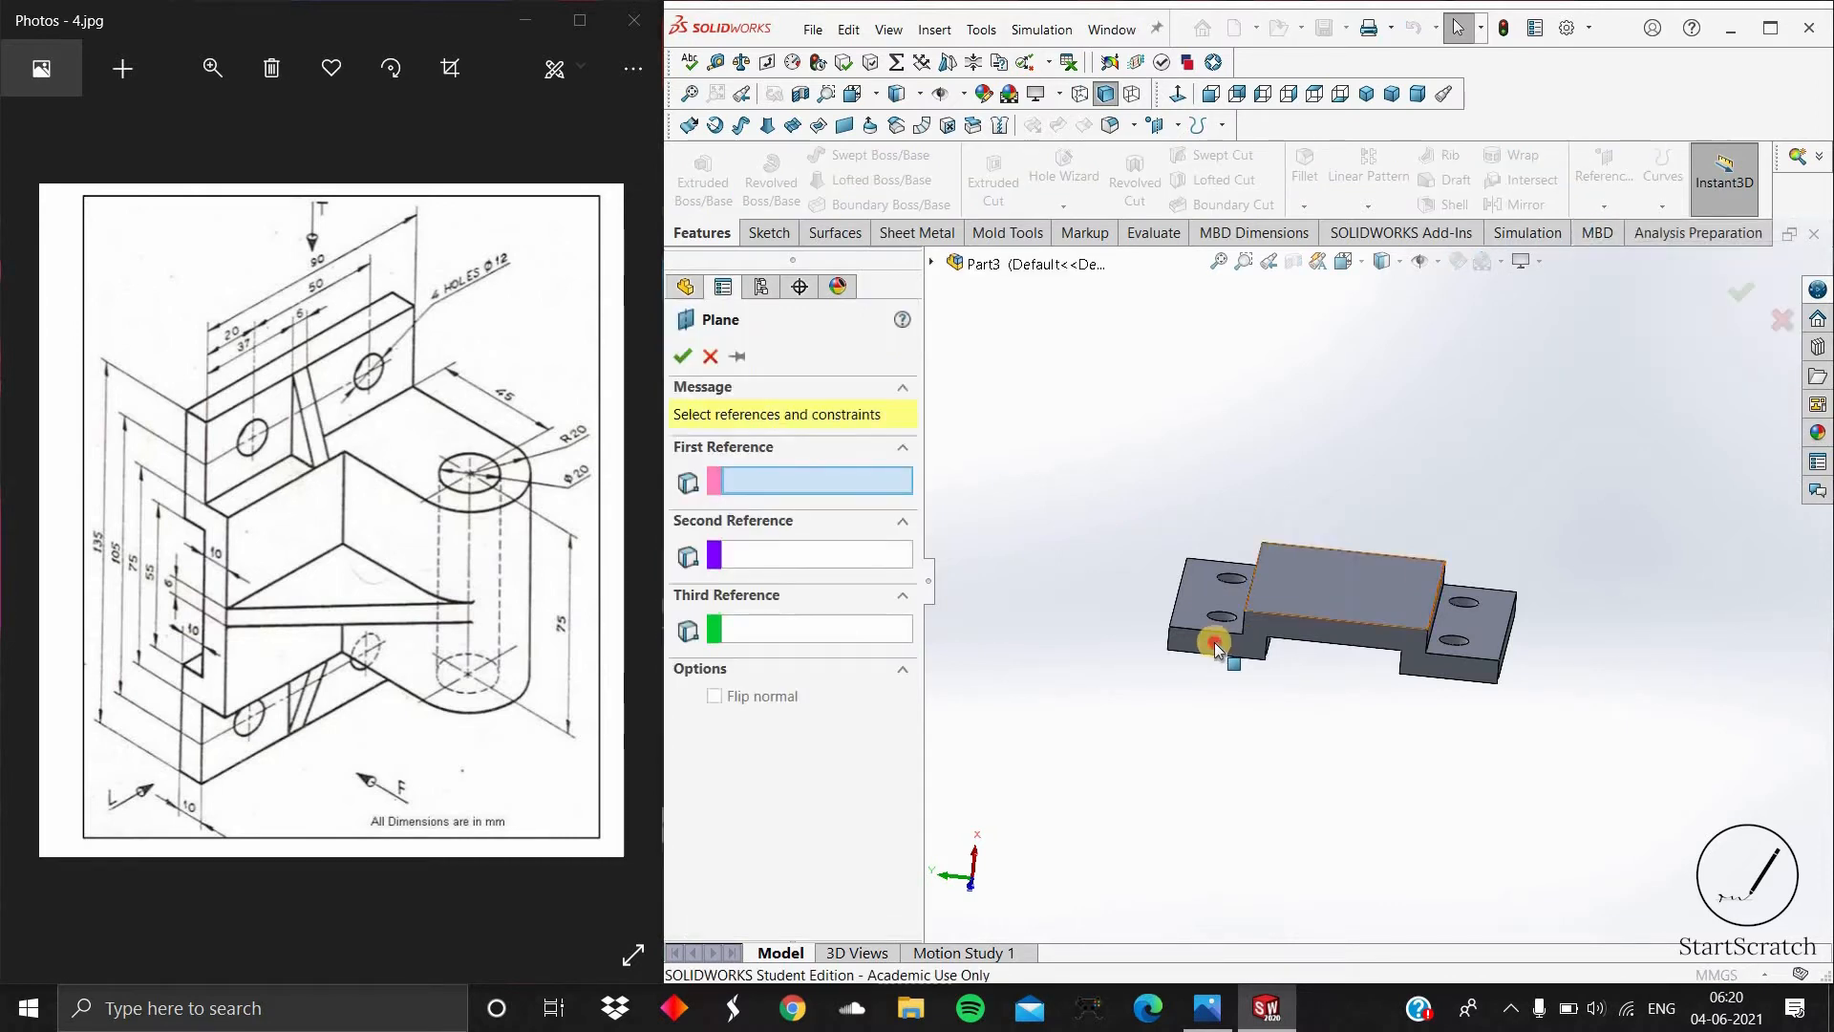
click(1215, 643)
middle_drag(1381, 476, 1195, 540)
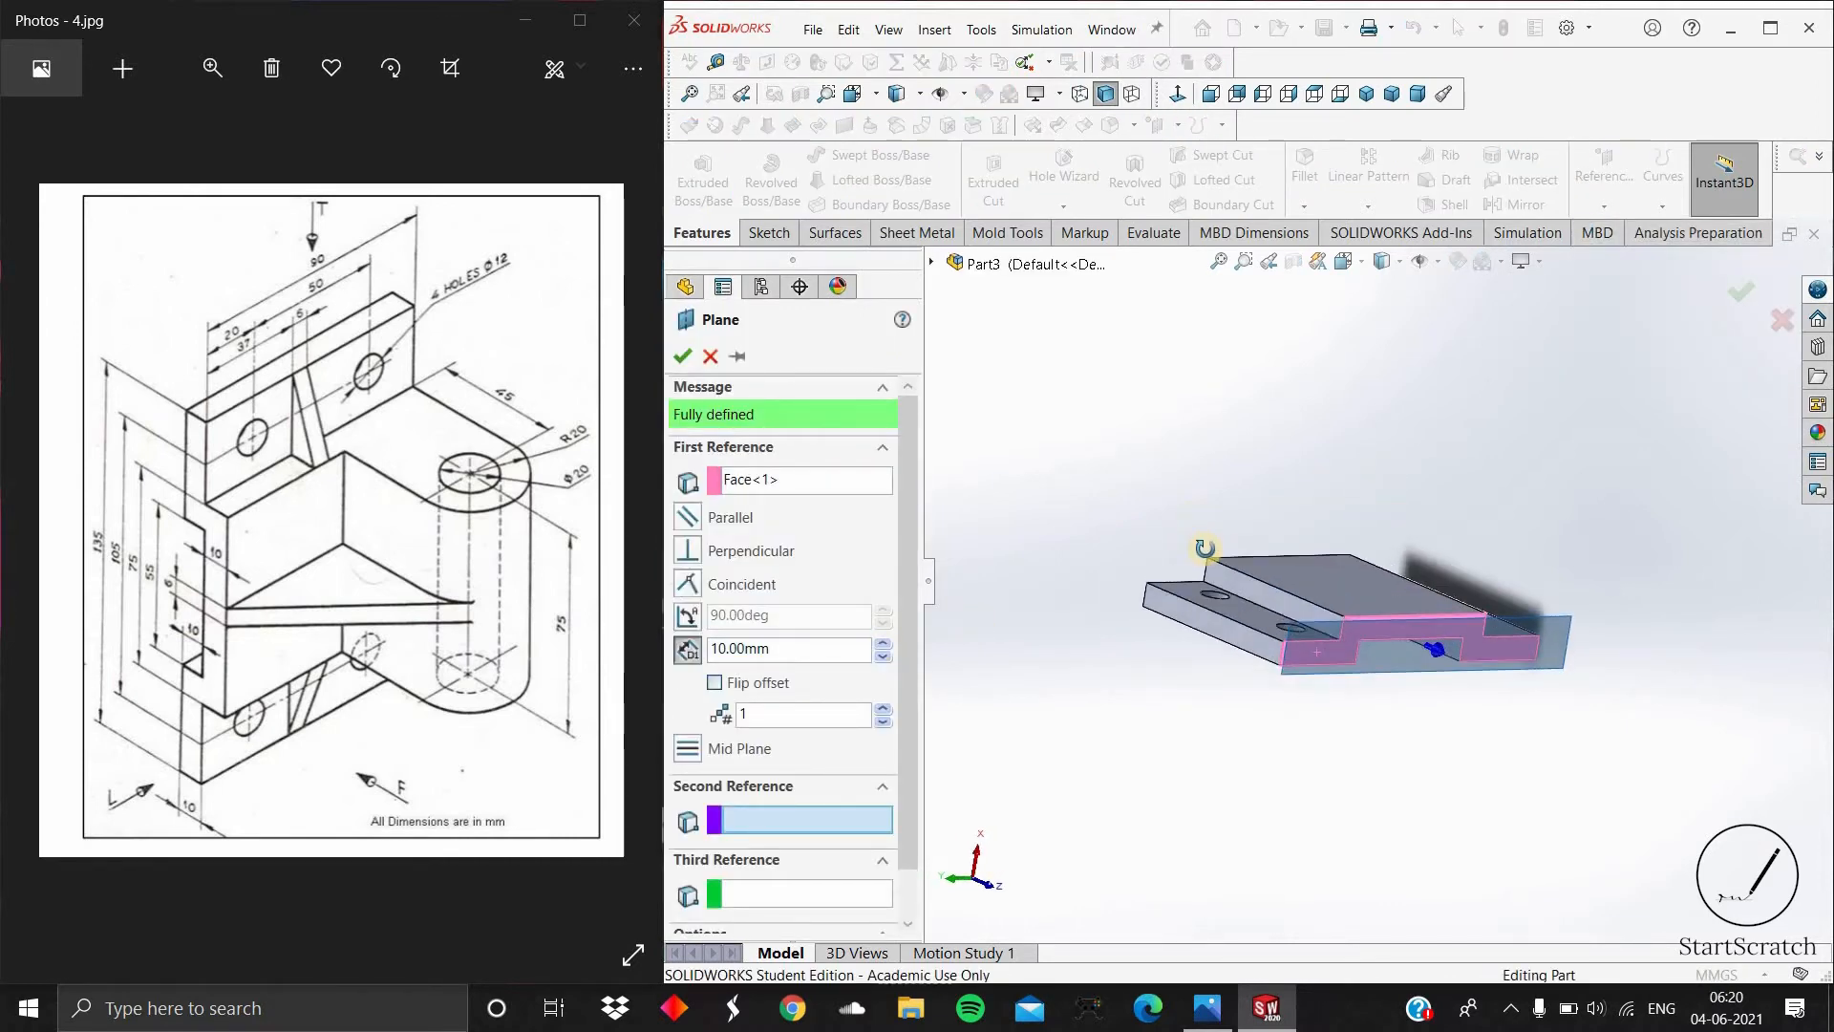
click(715, 684)
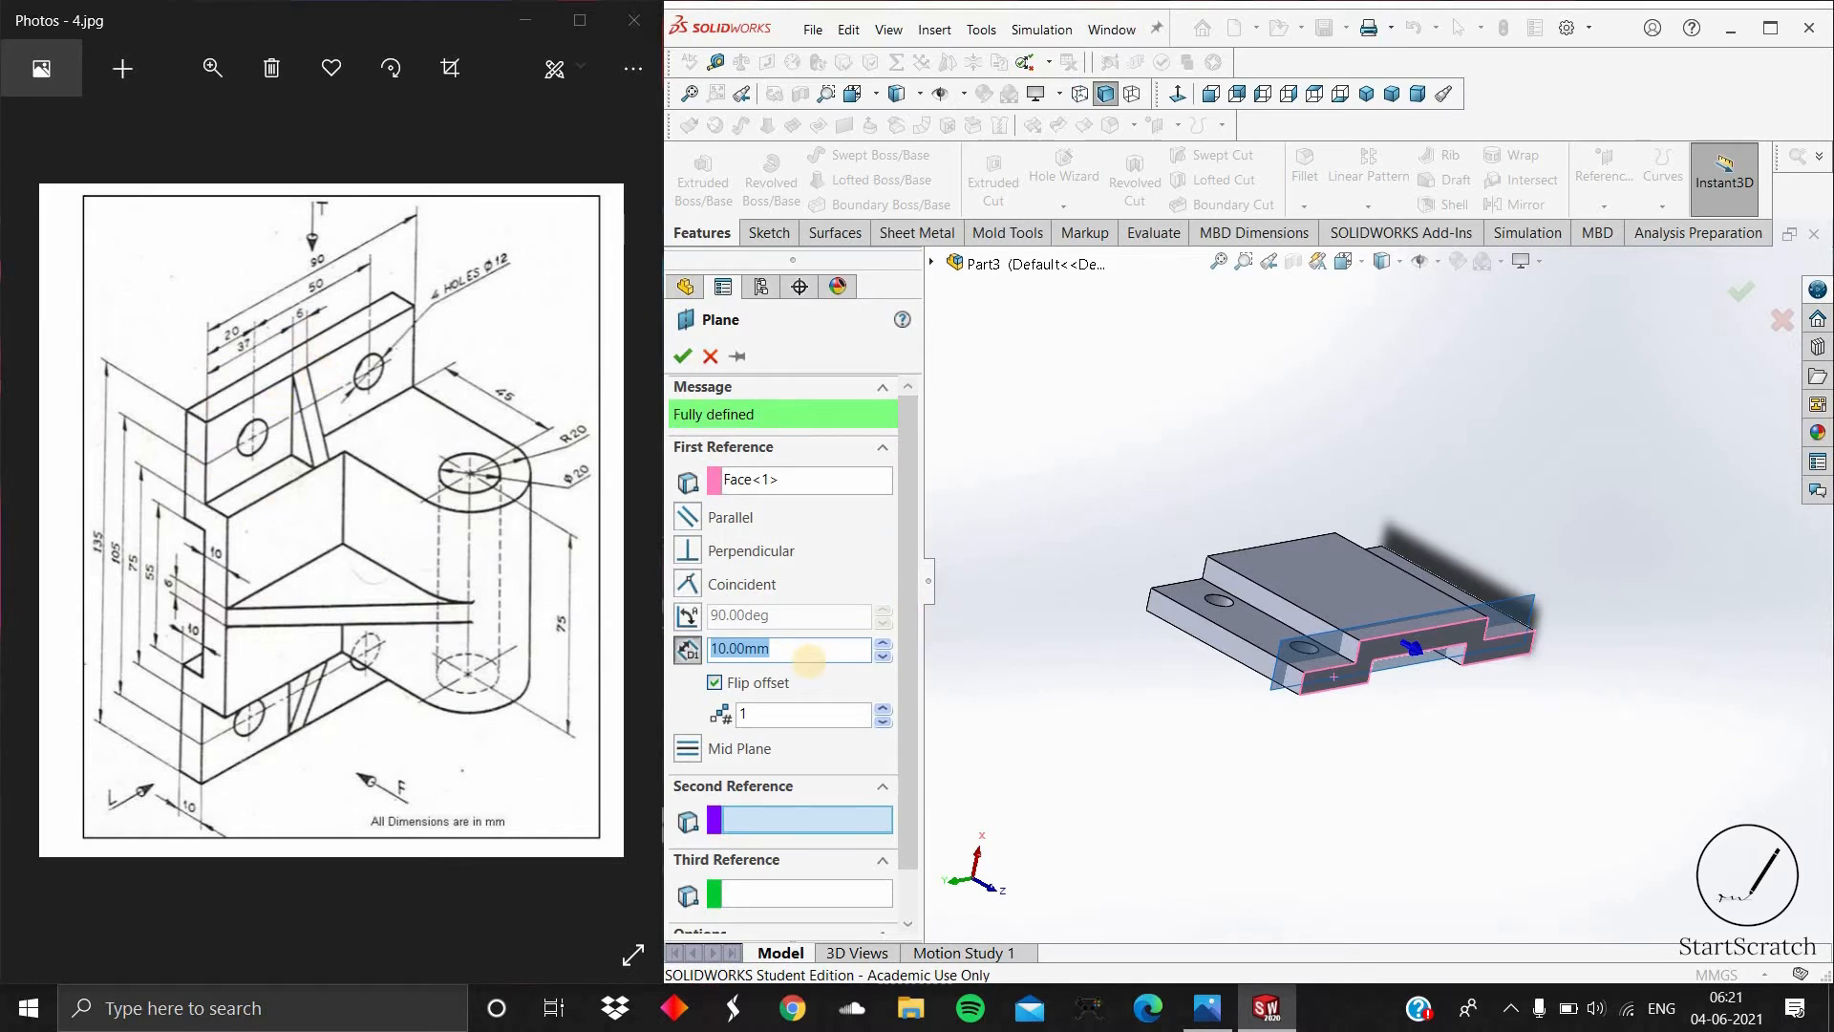
key(Return)
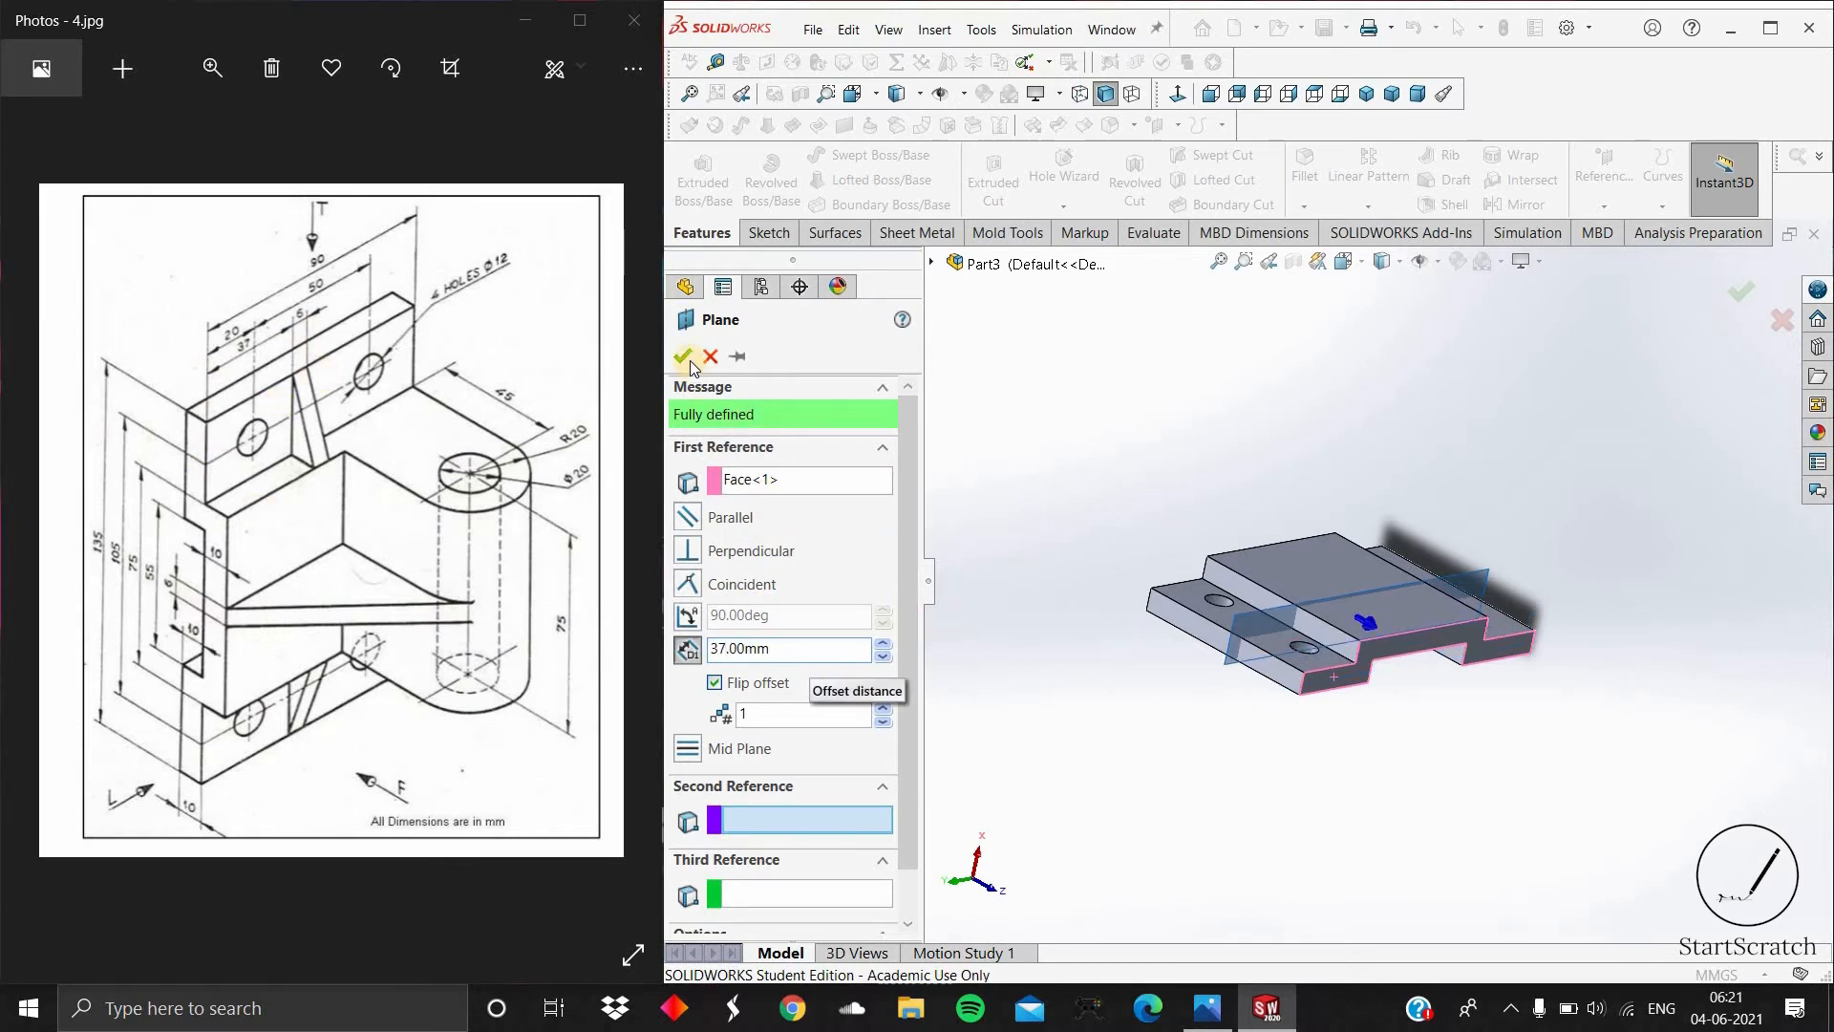
click(684, 357)
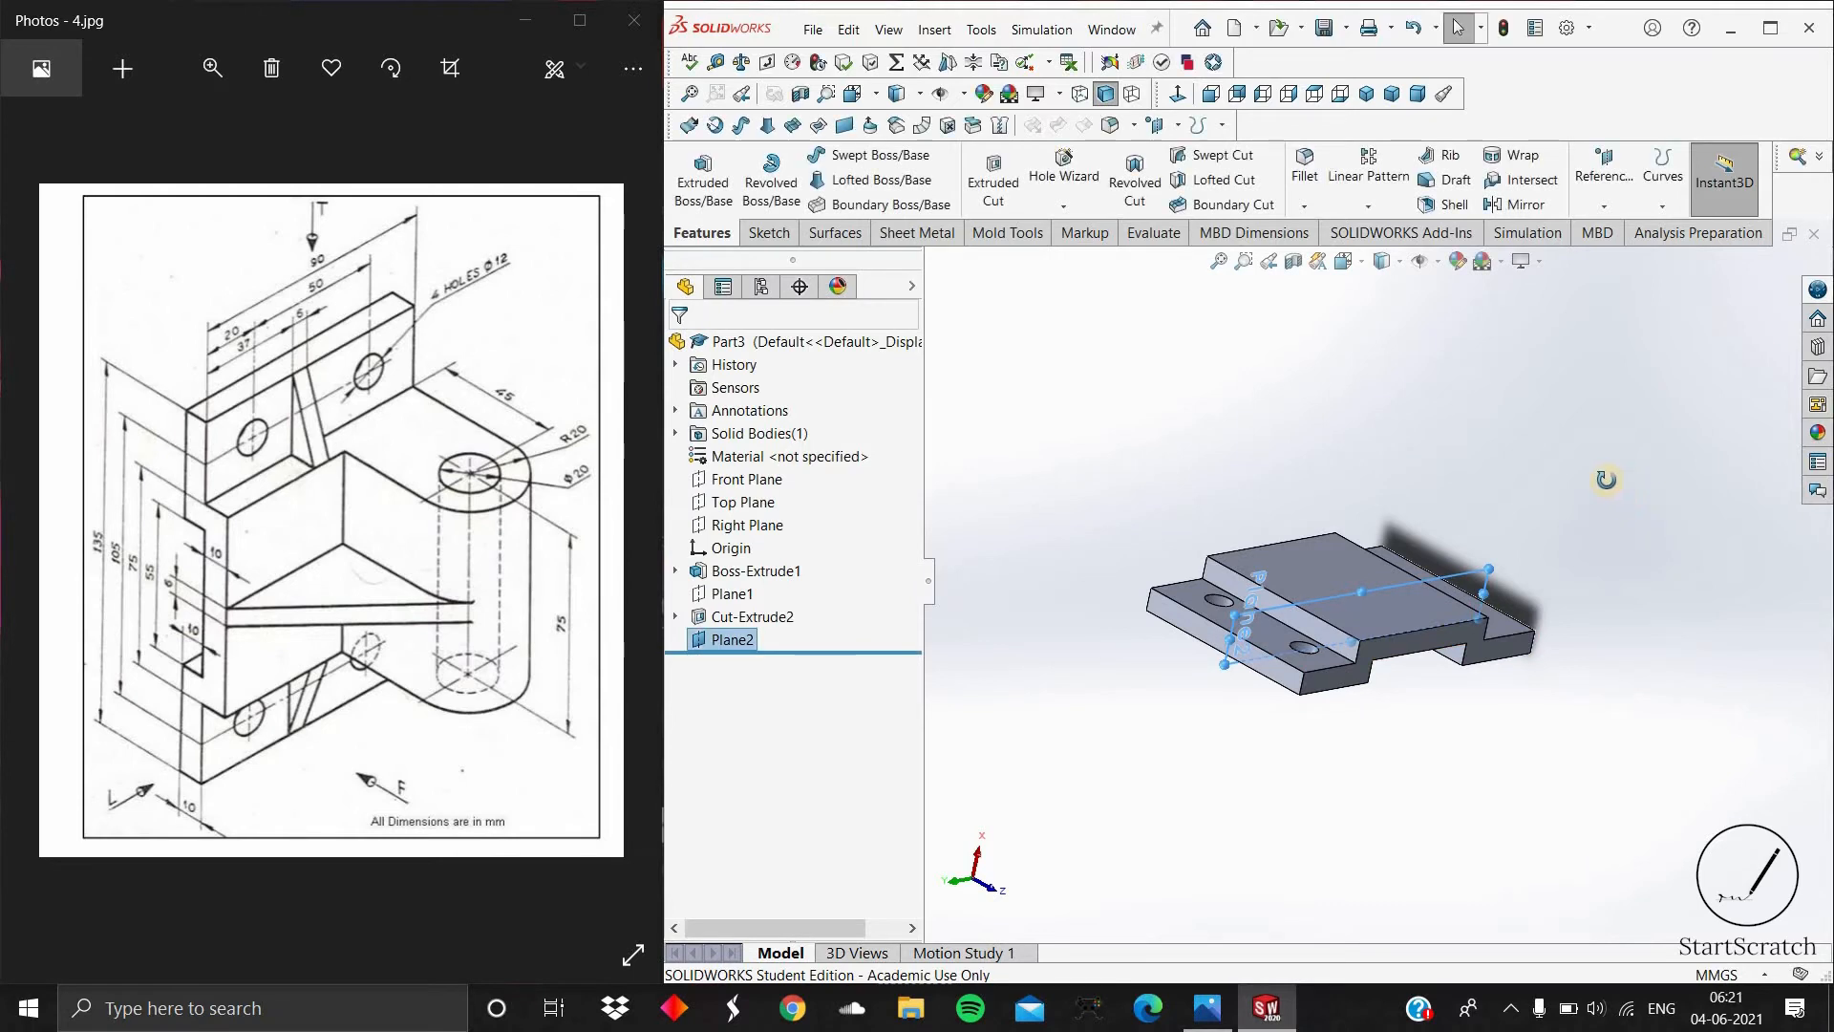
Step: Sketch a right triangle on the new plane, joining the upper flange's outer top corner to the protruding block's upper corner
click(1180, 94)
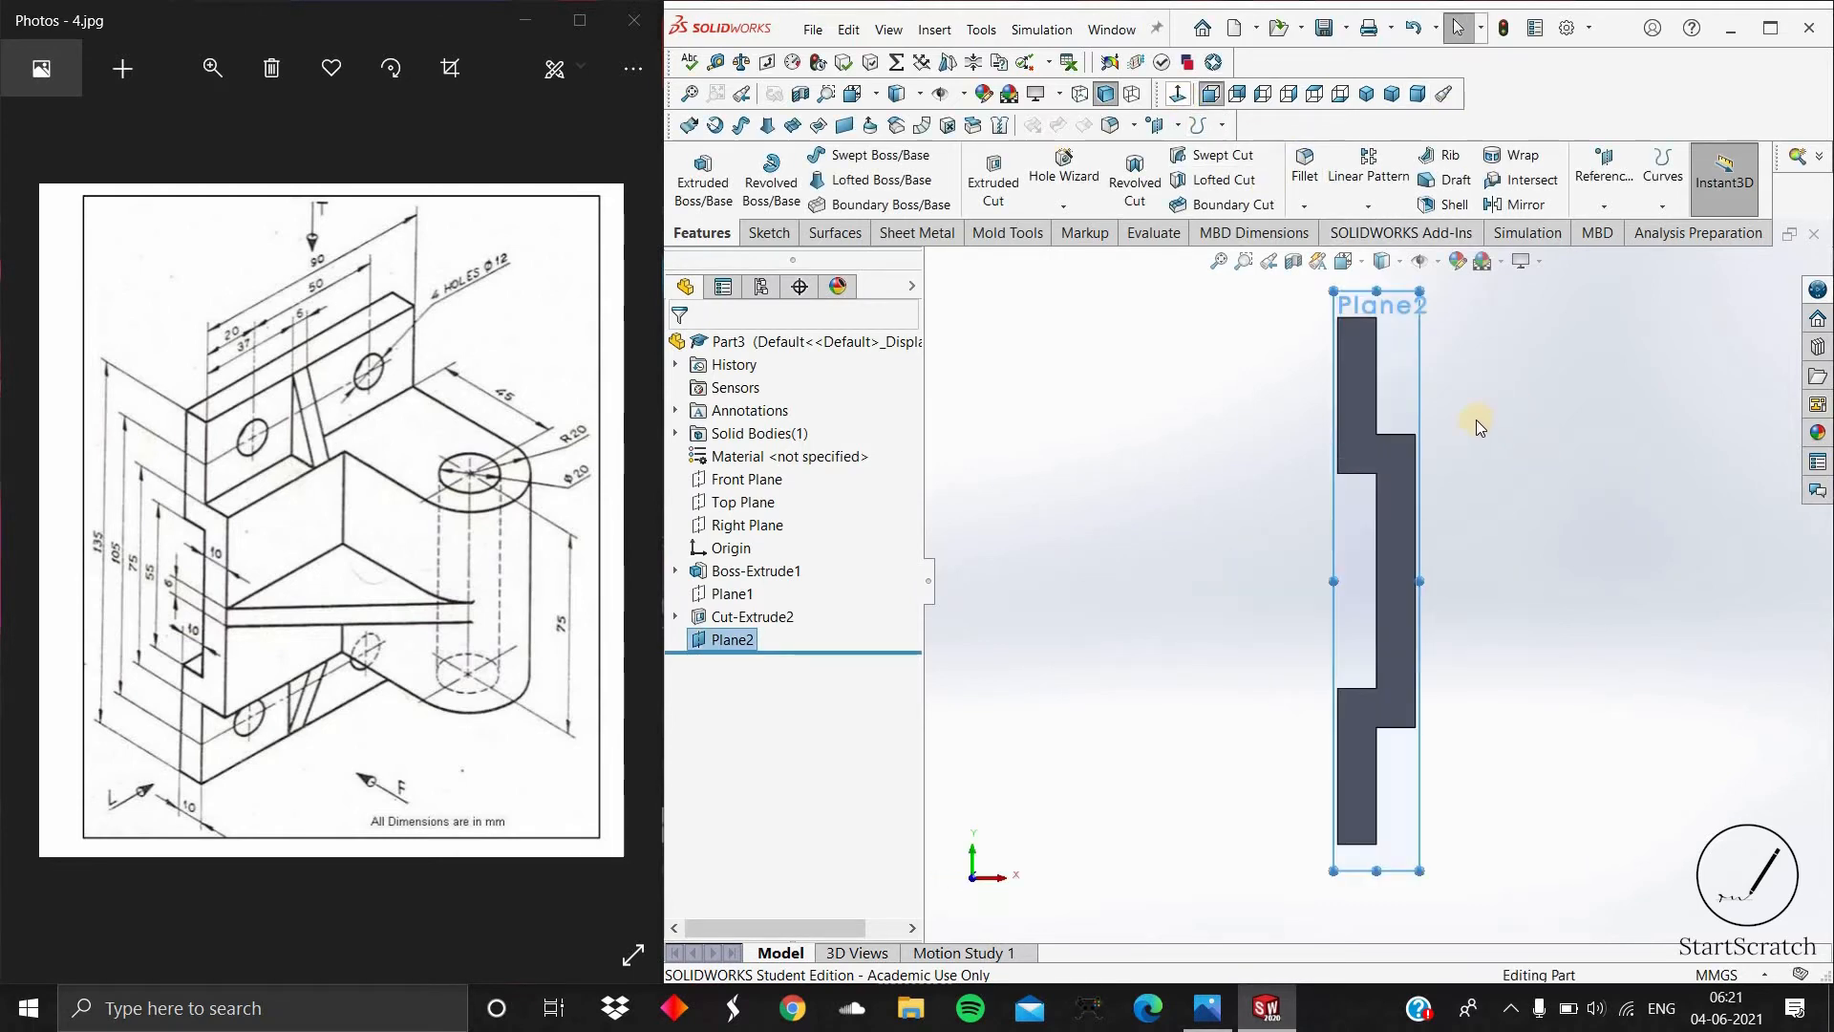
scroll(1476, 375, up, 2)
scroll(1476, 376, down, 2)
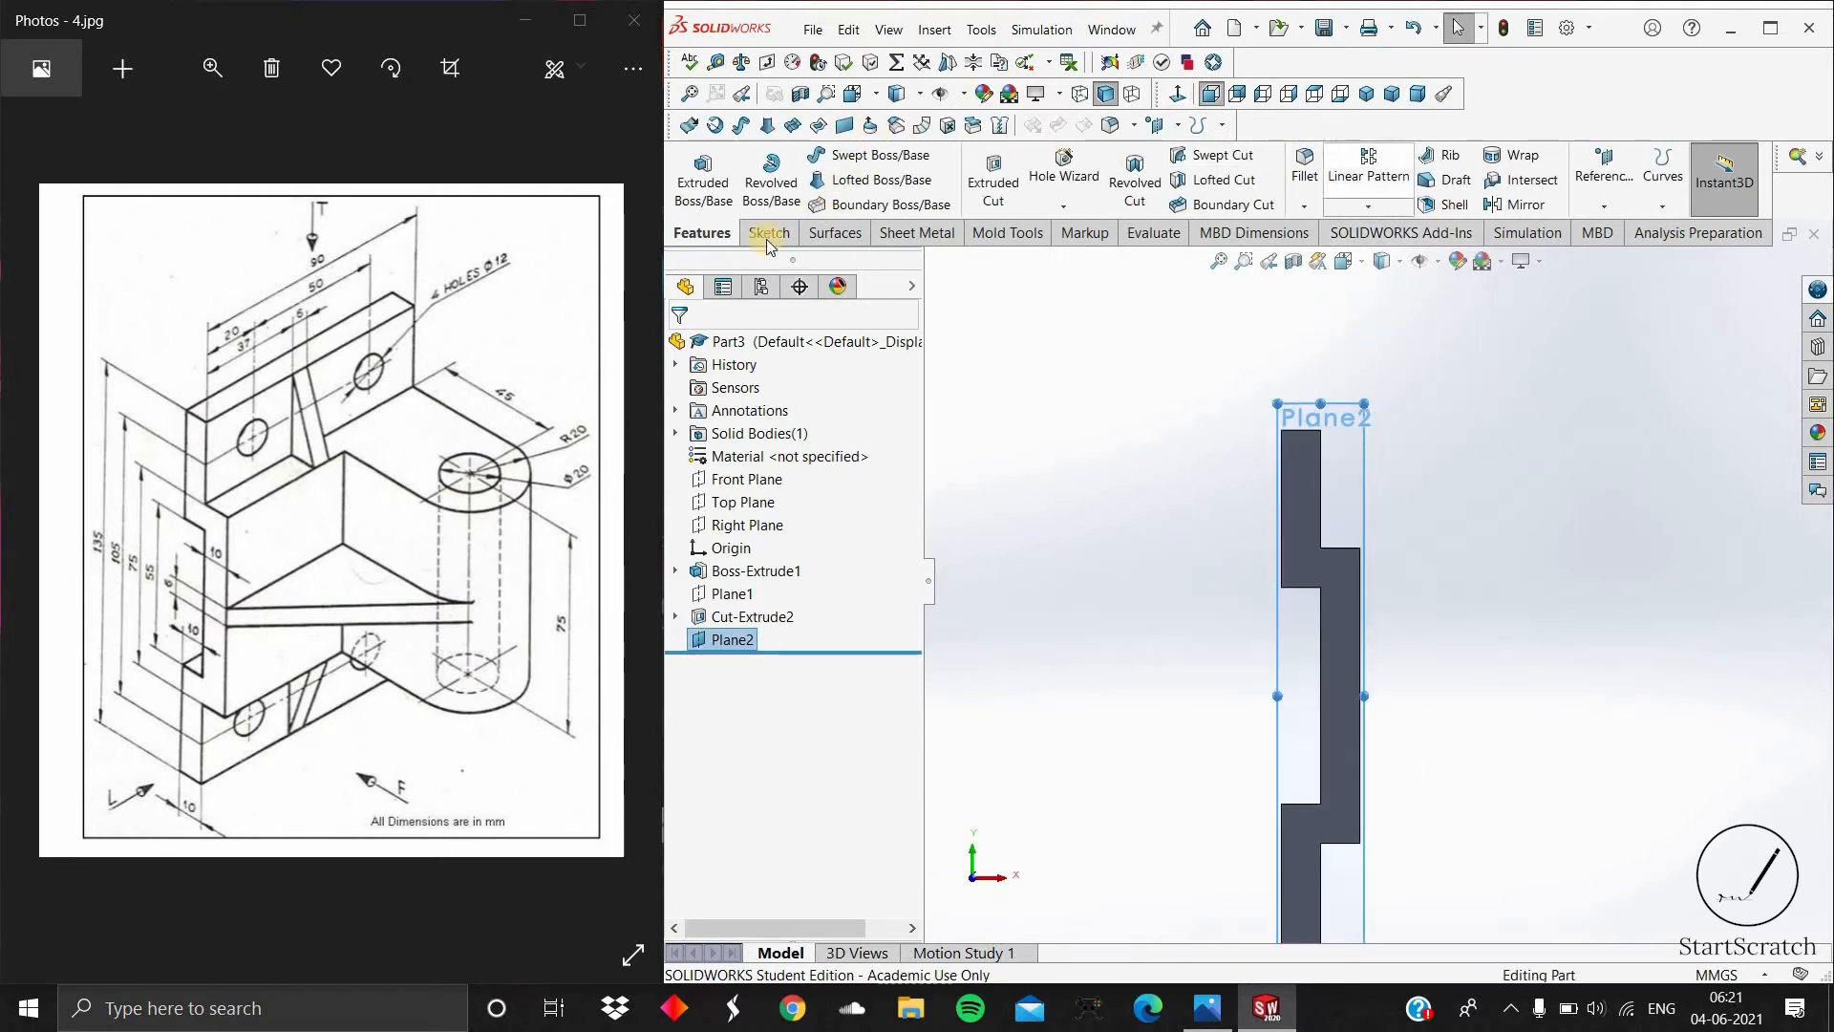
click(769, 232)
click(842, 155)
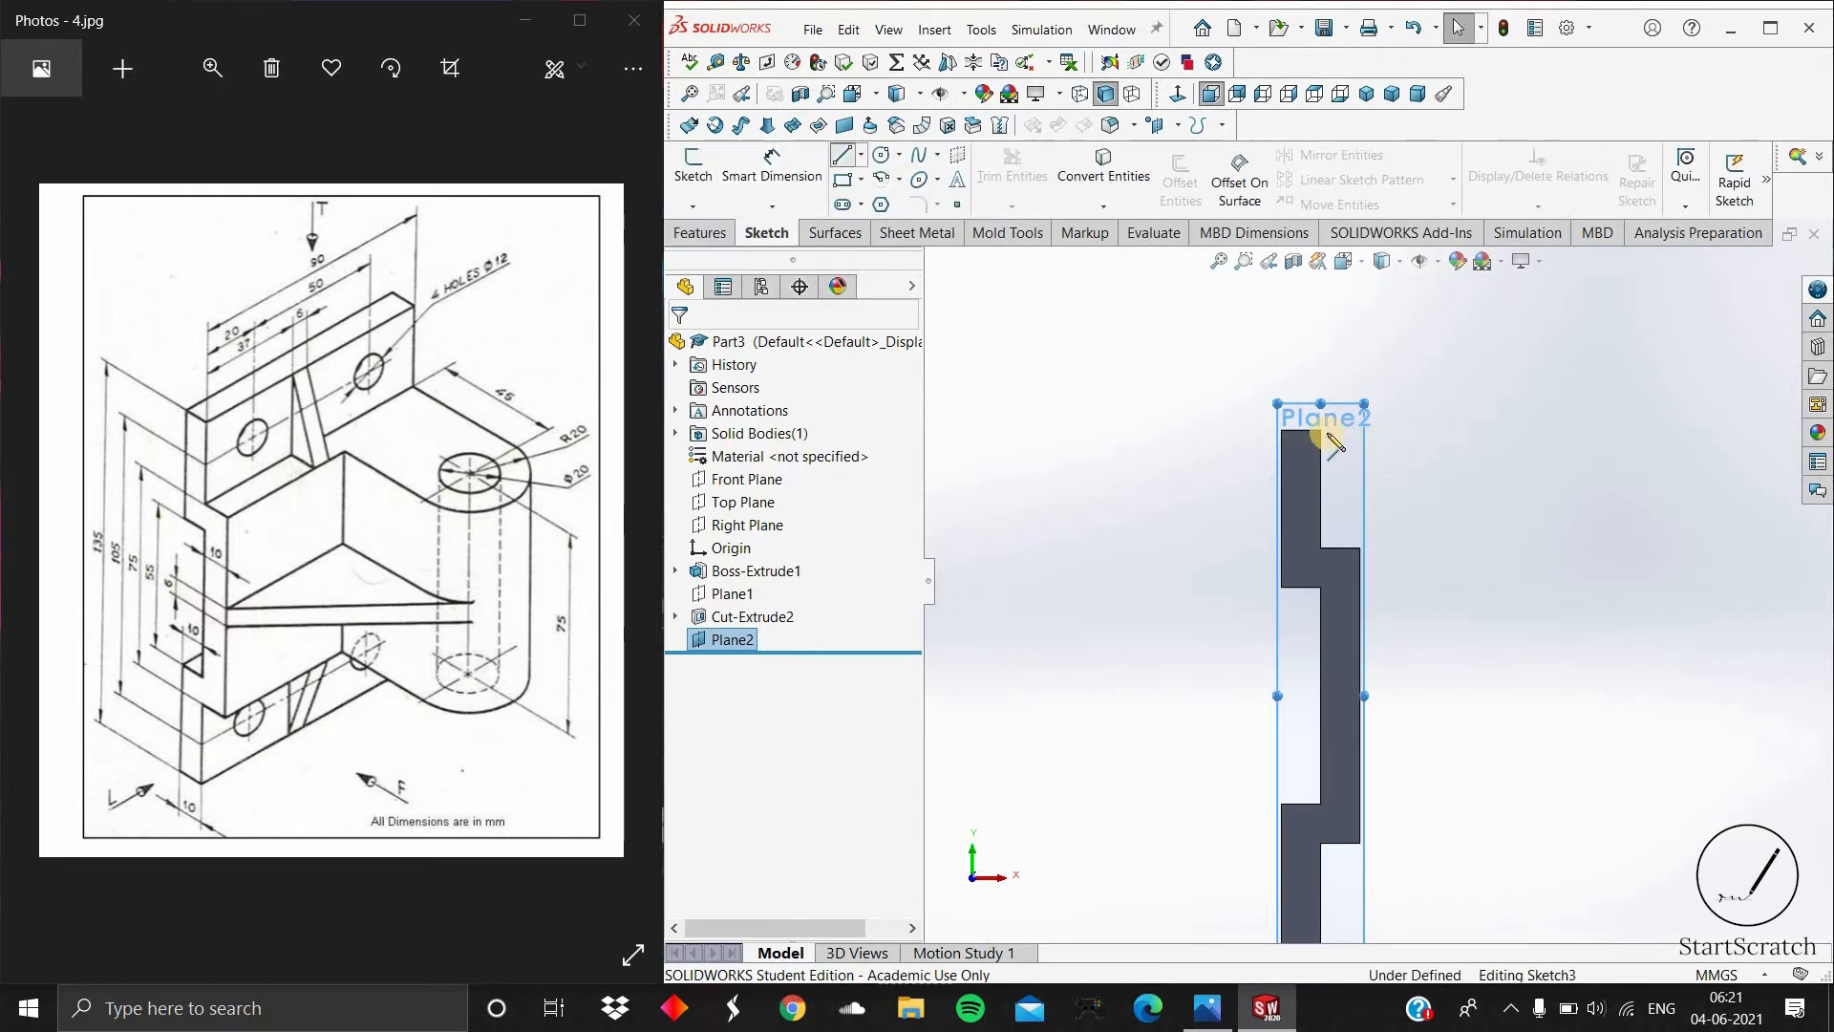
click(1320, 548)
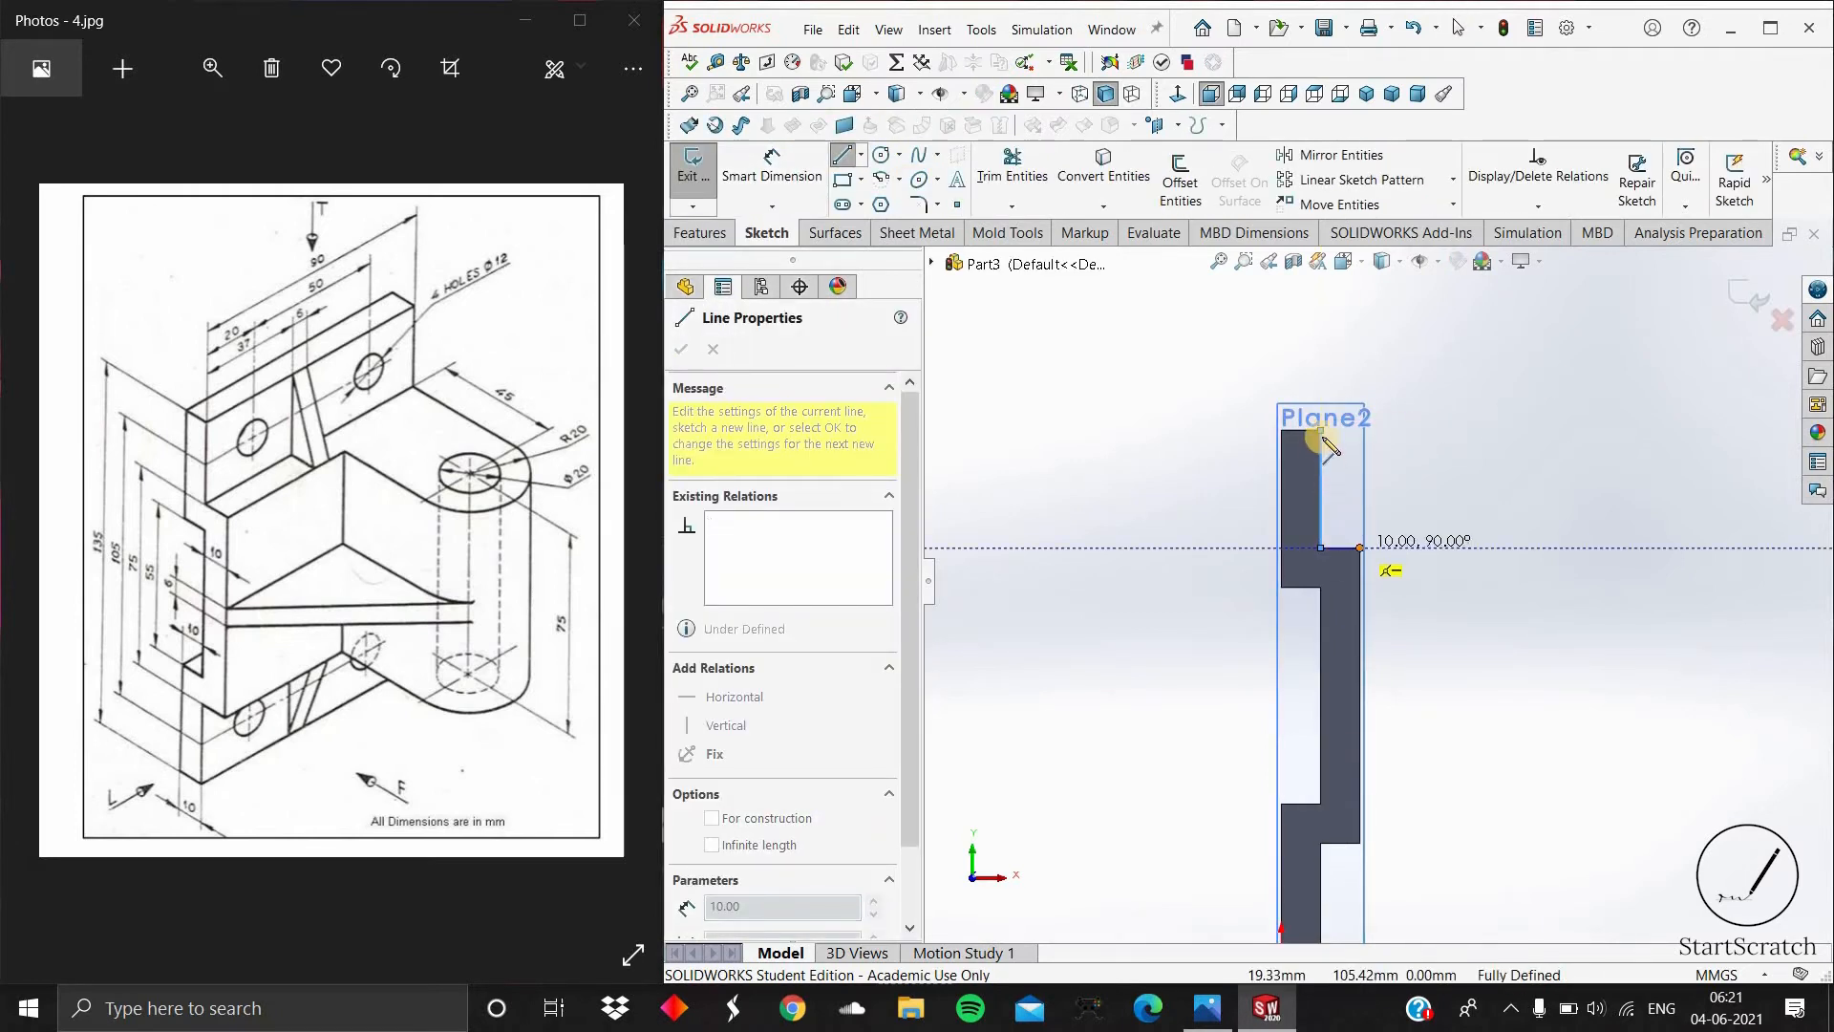
click(1359, 548)
click(1322, 432)
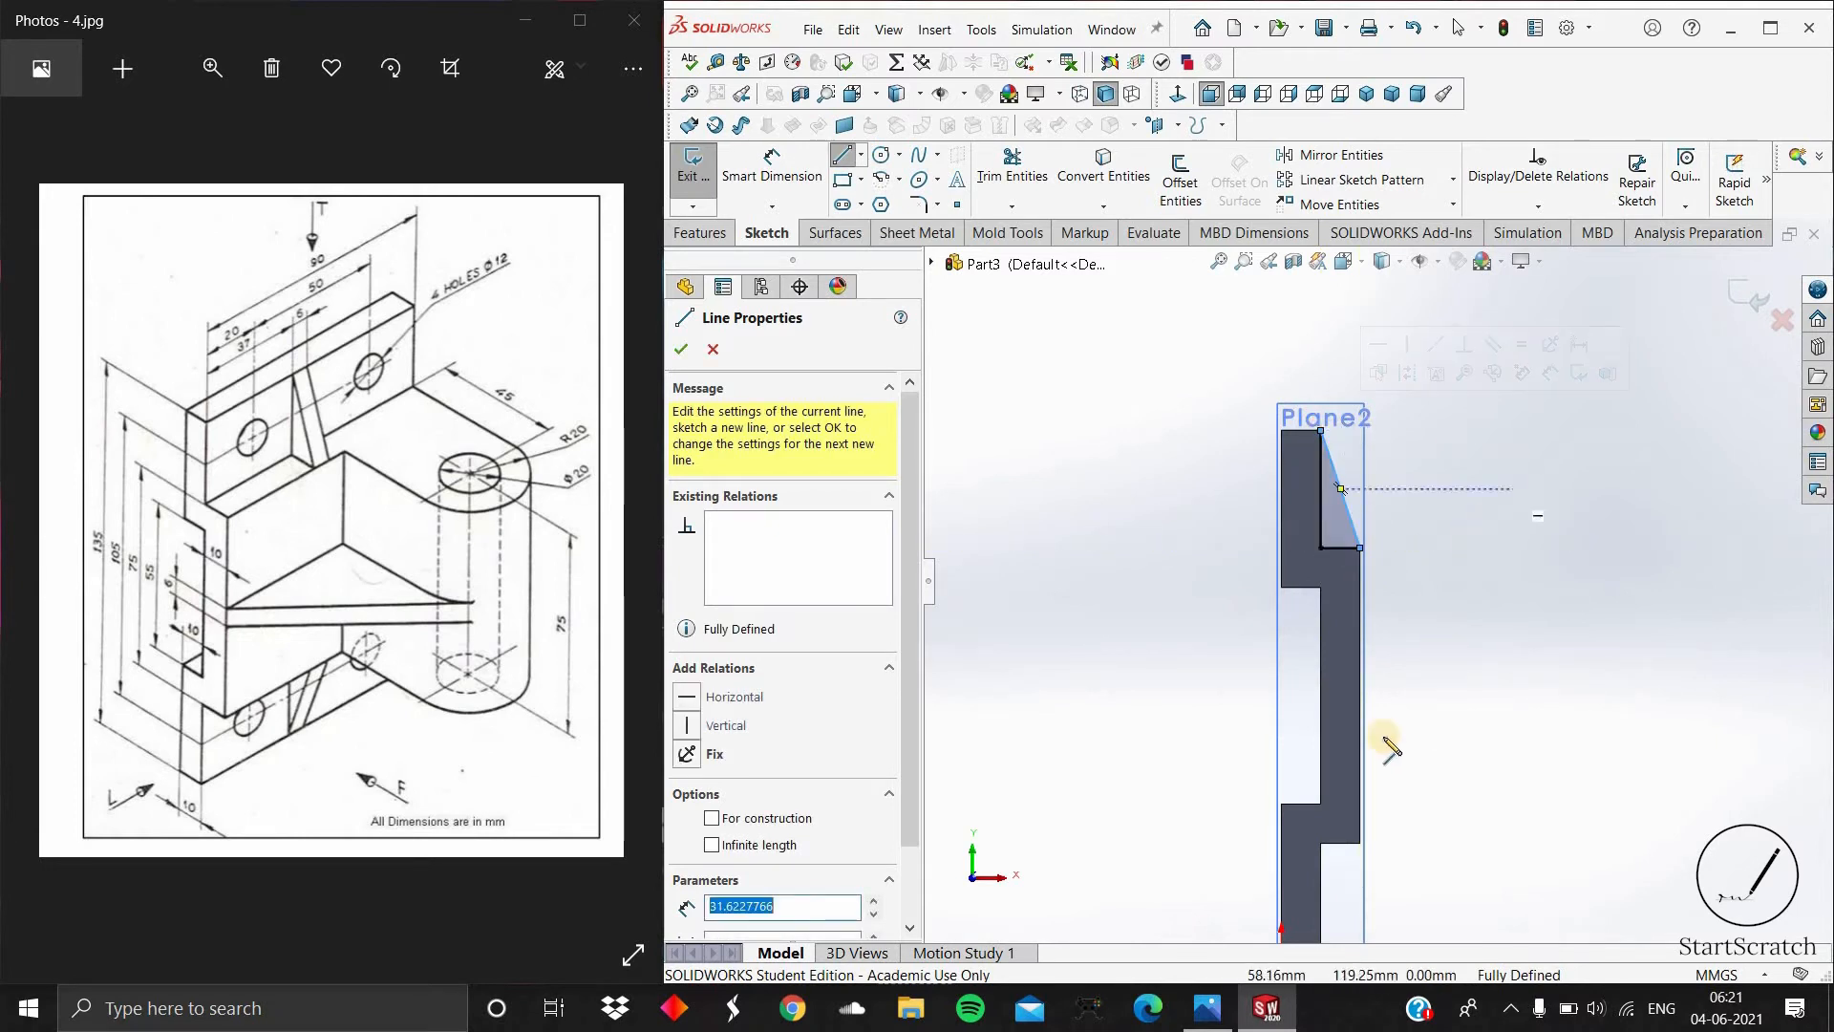
Step: Sketch a matching 10 mm by 30 mm right triangle between the protruding block's lower corner and the lower flange's bottom corner
scroll(1391, 737, up, 3)
scroll(1366, 684, down, 3)
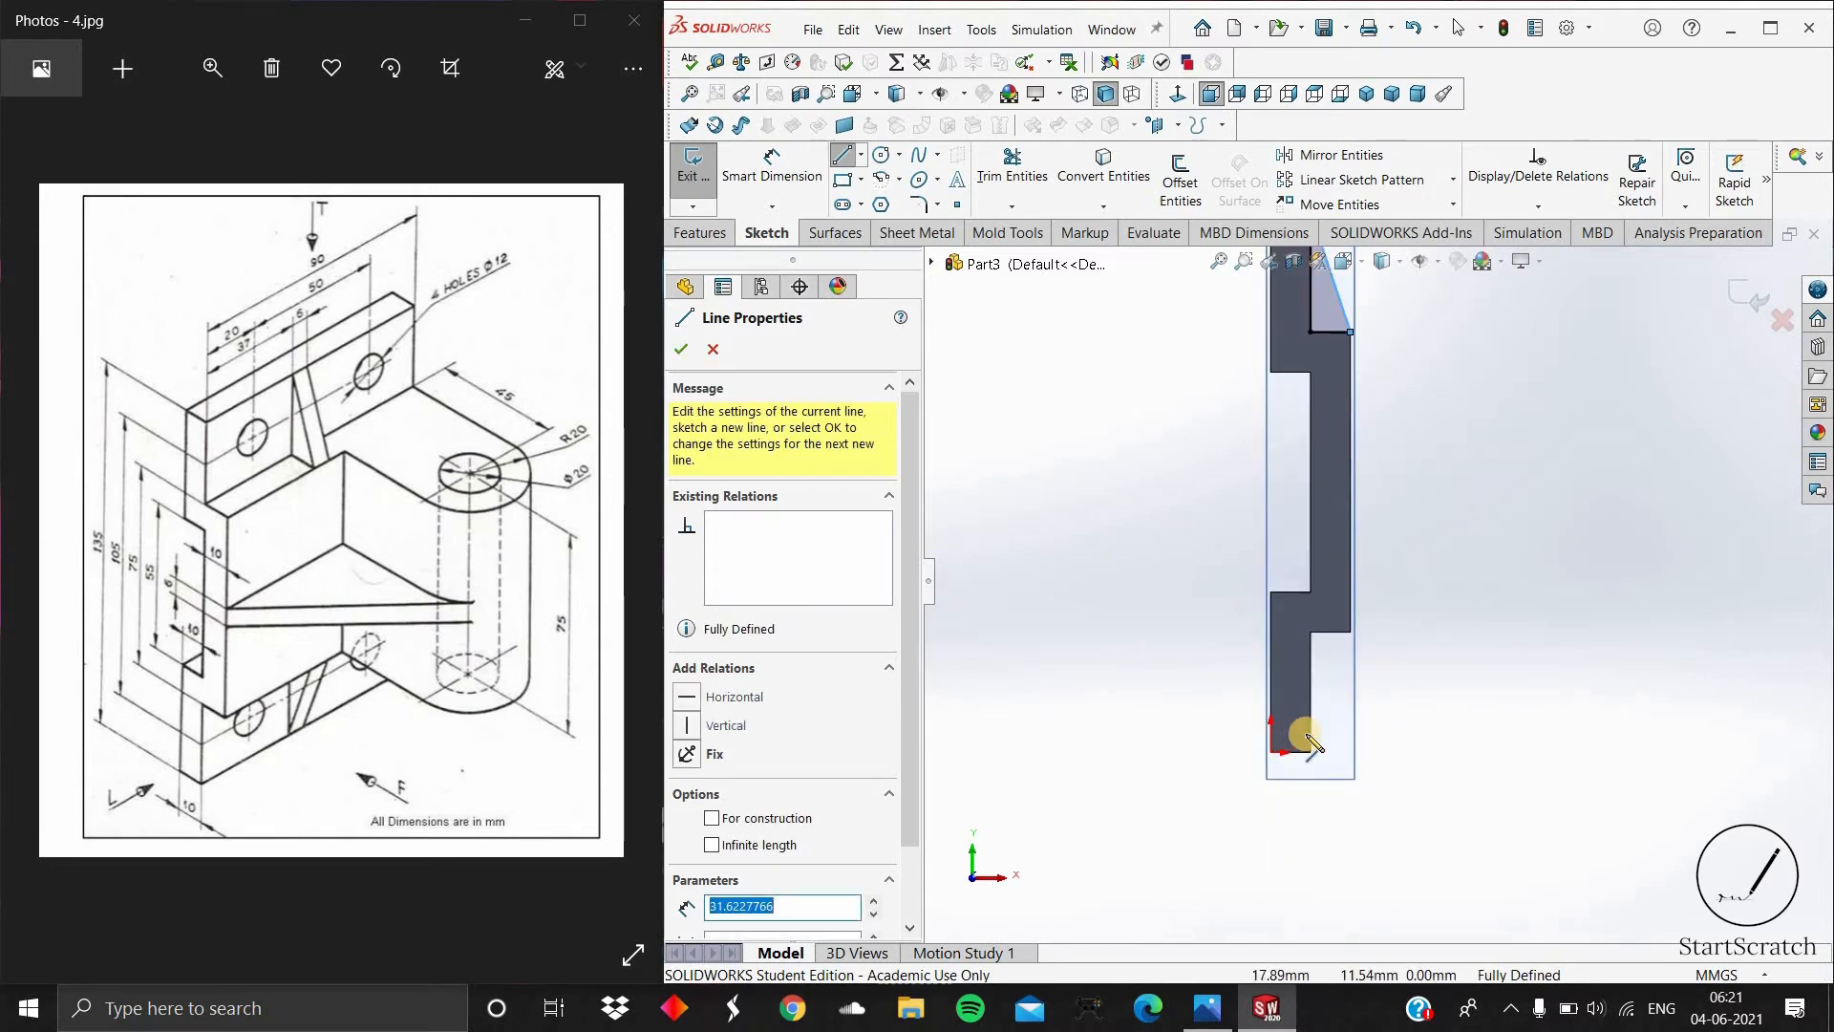
click(1311, 631)
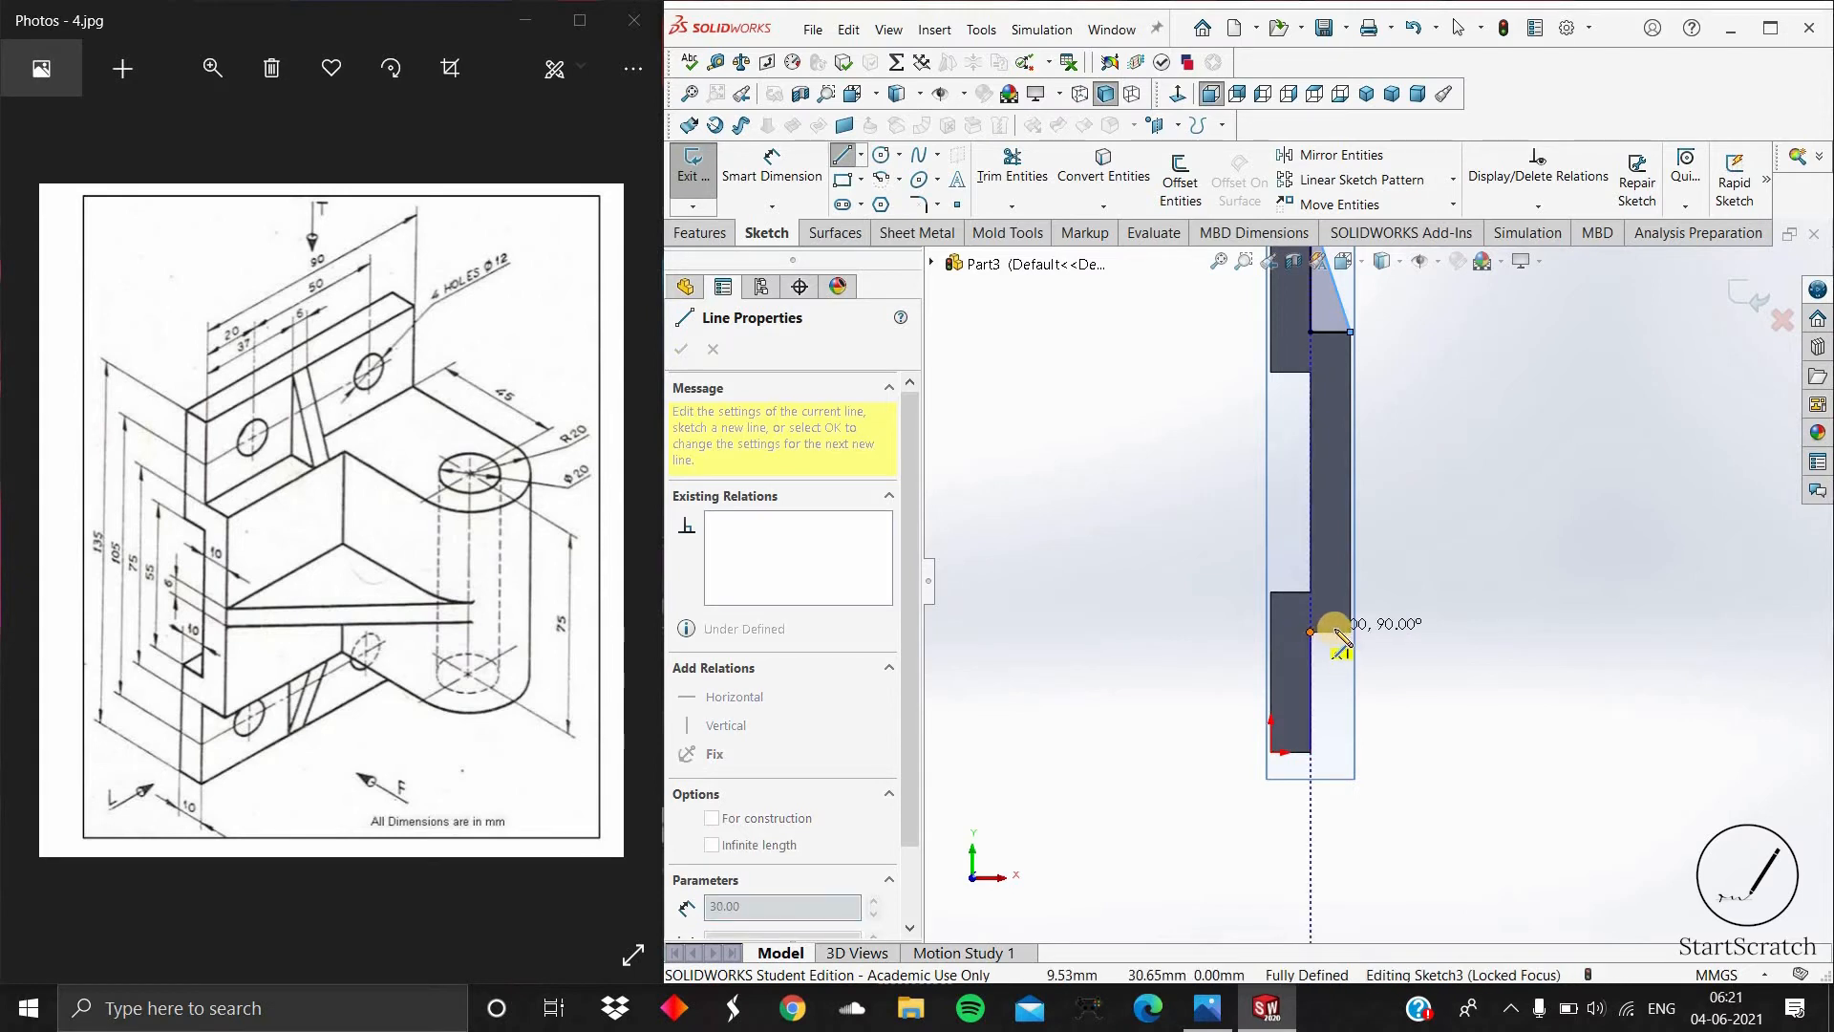
click(1310, 752)
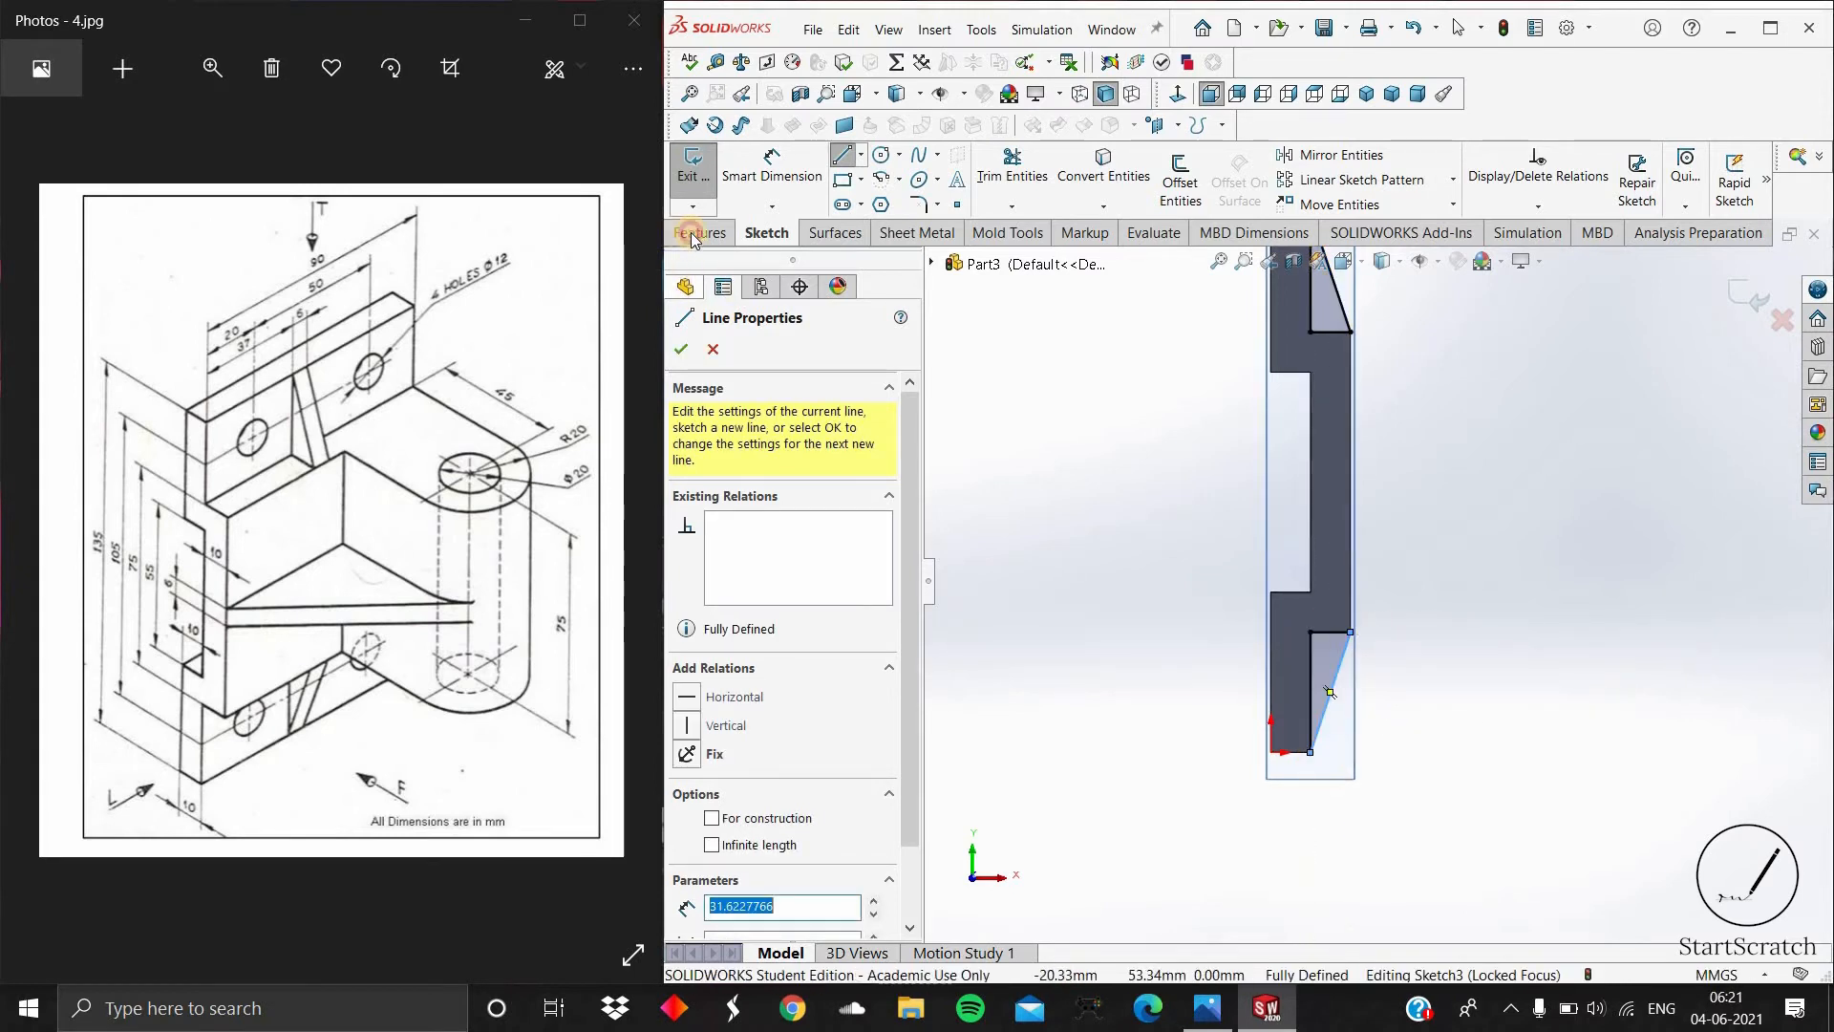
Step: Extrude both triangles 6 mm blind in the reversed direction to form the flange ribs, merged with the body
click(707, 232)
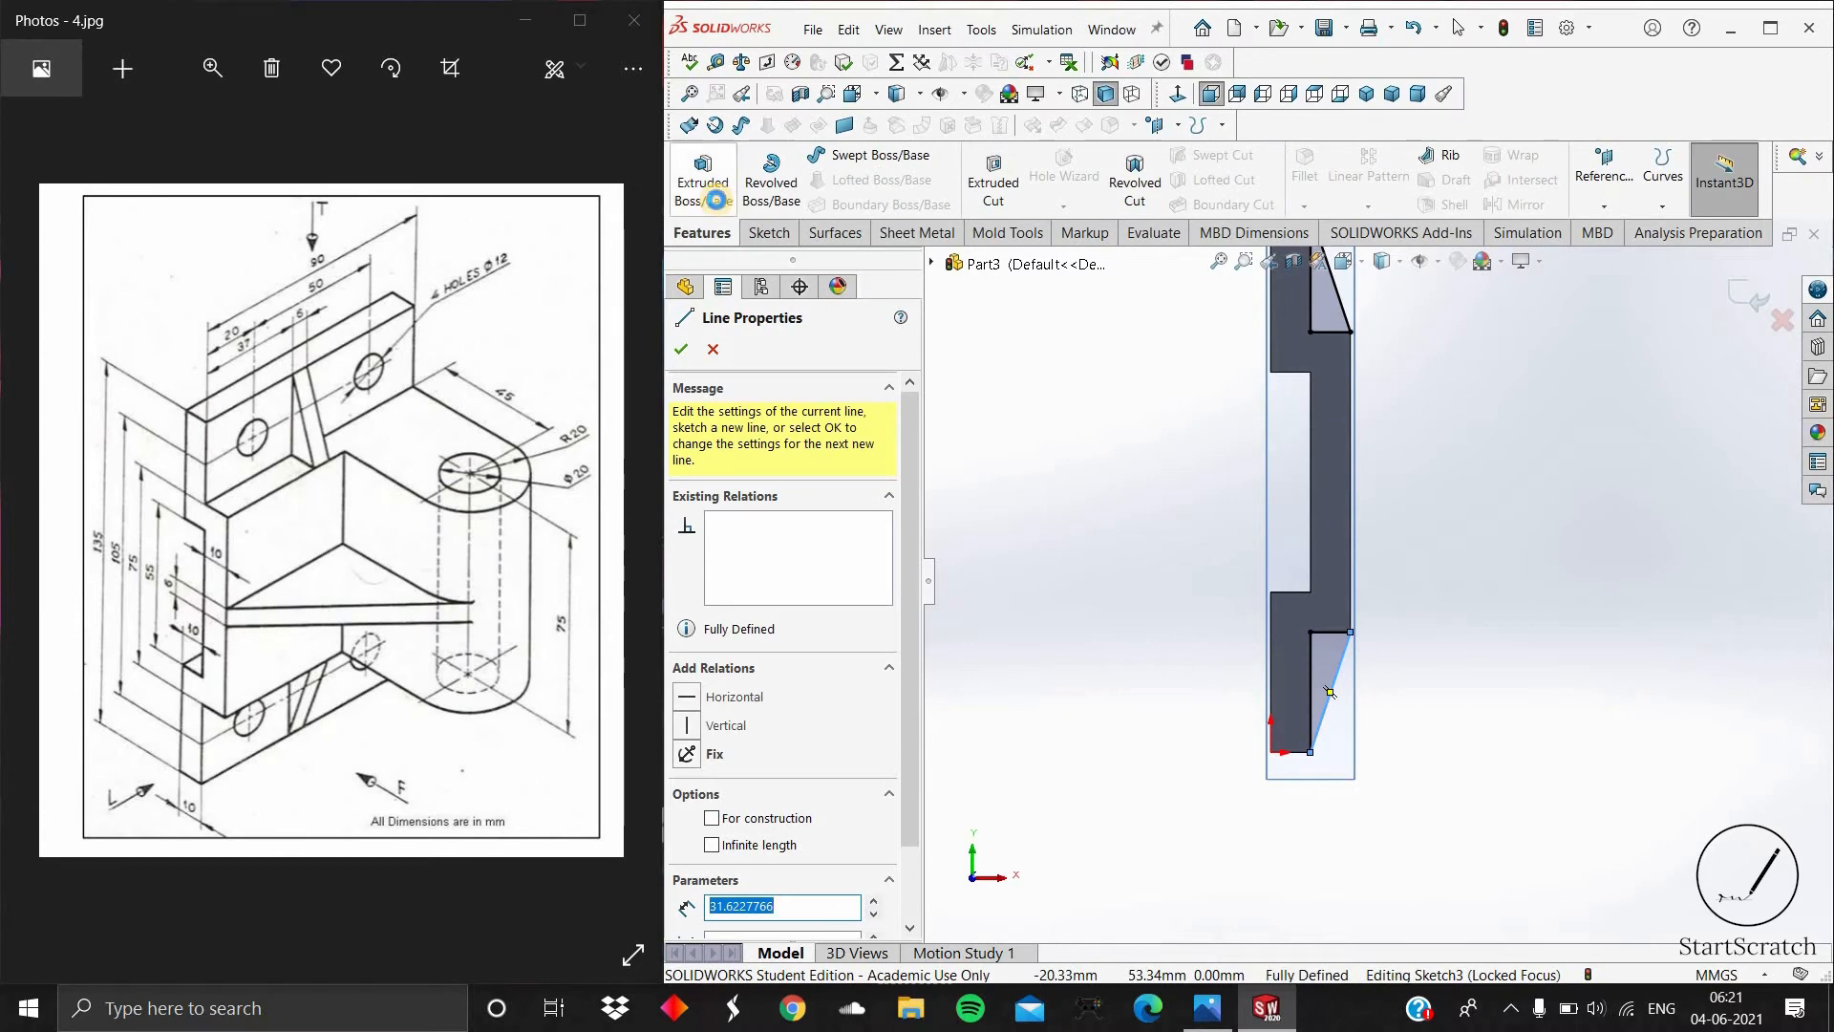
click(1415, 479)
middle_drag(1470, 489, 1493, 500)
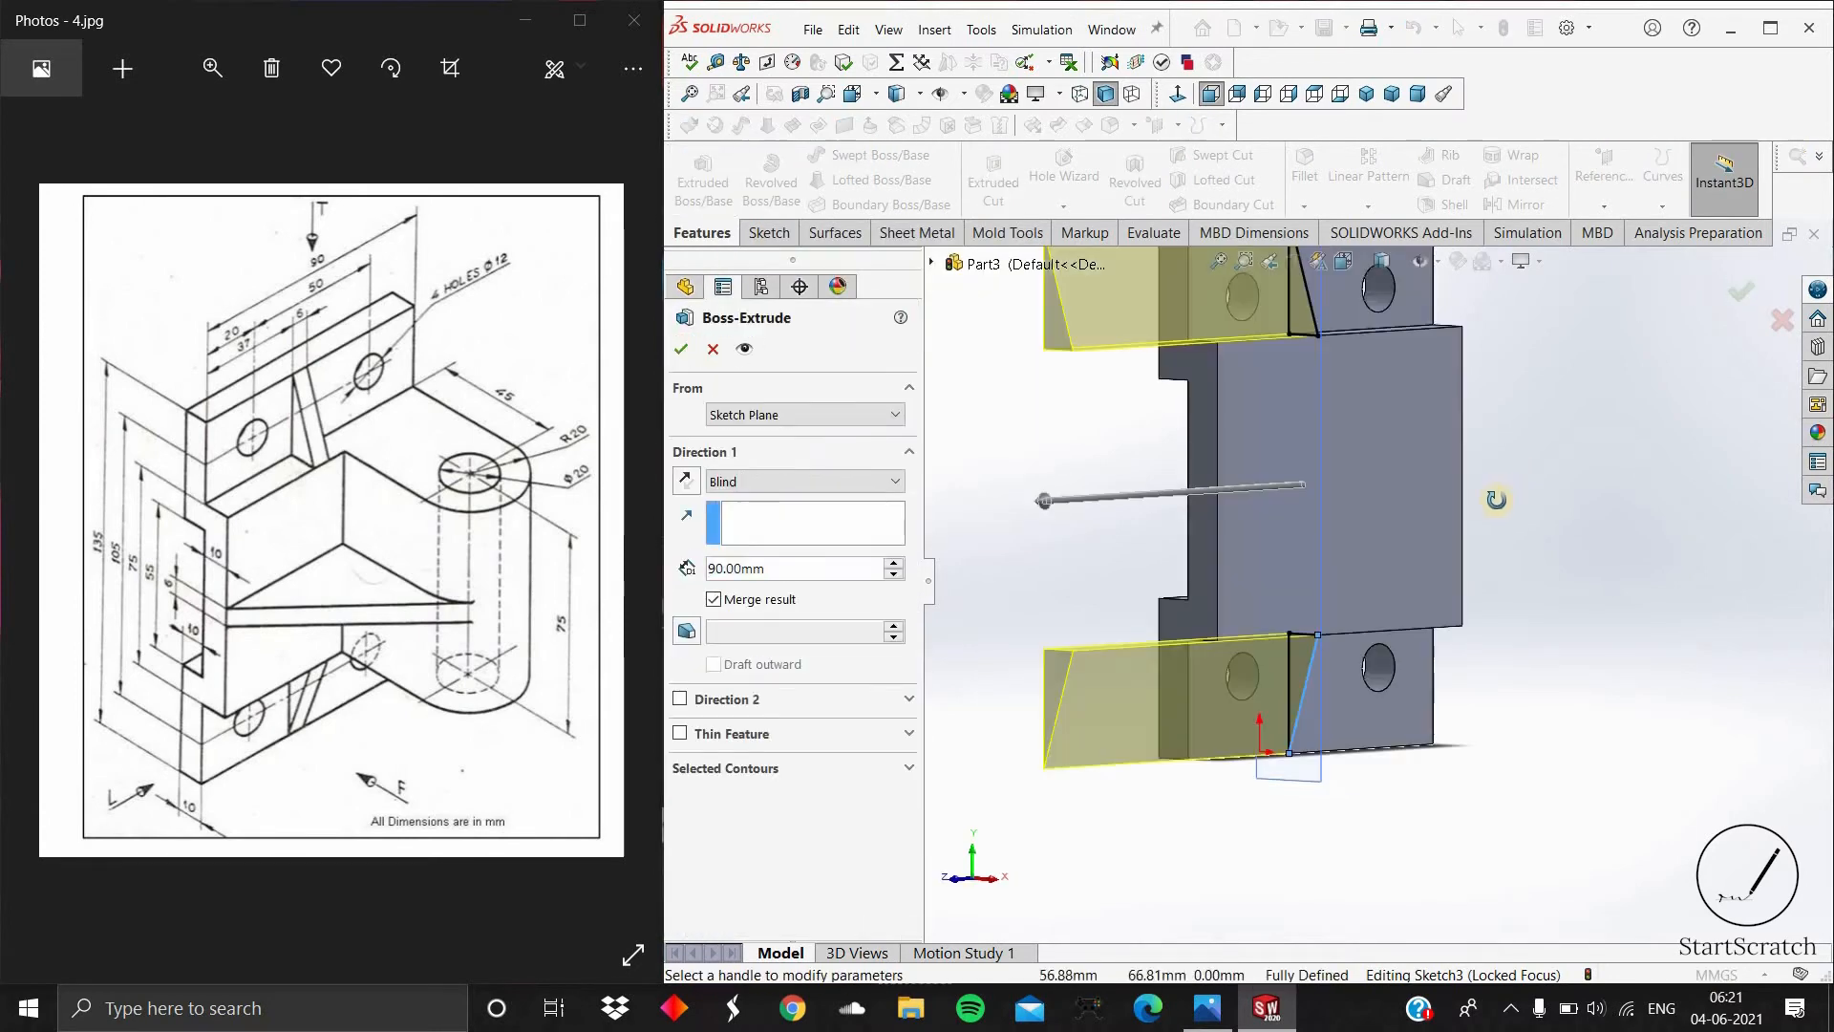
click(686, 480)
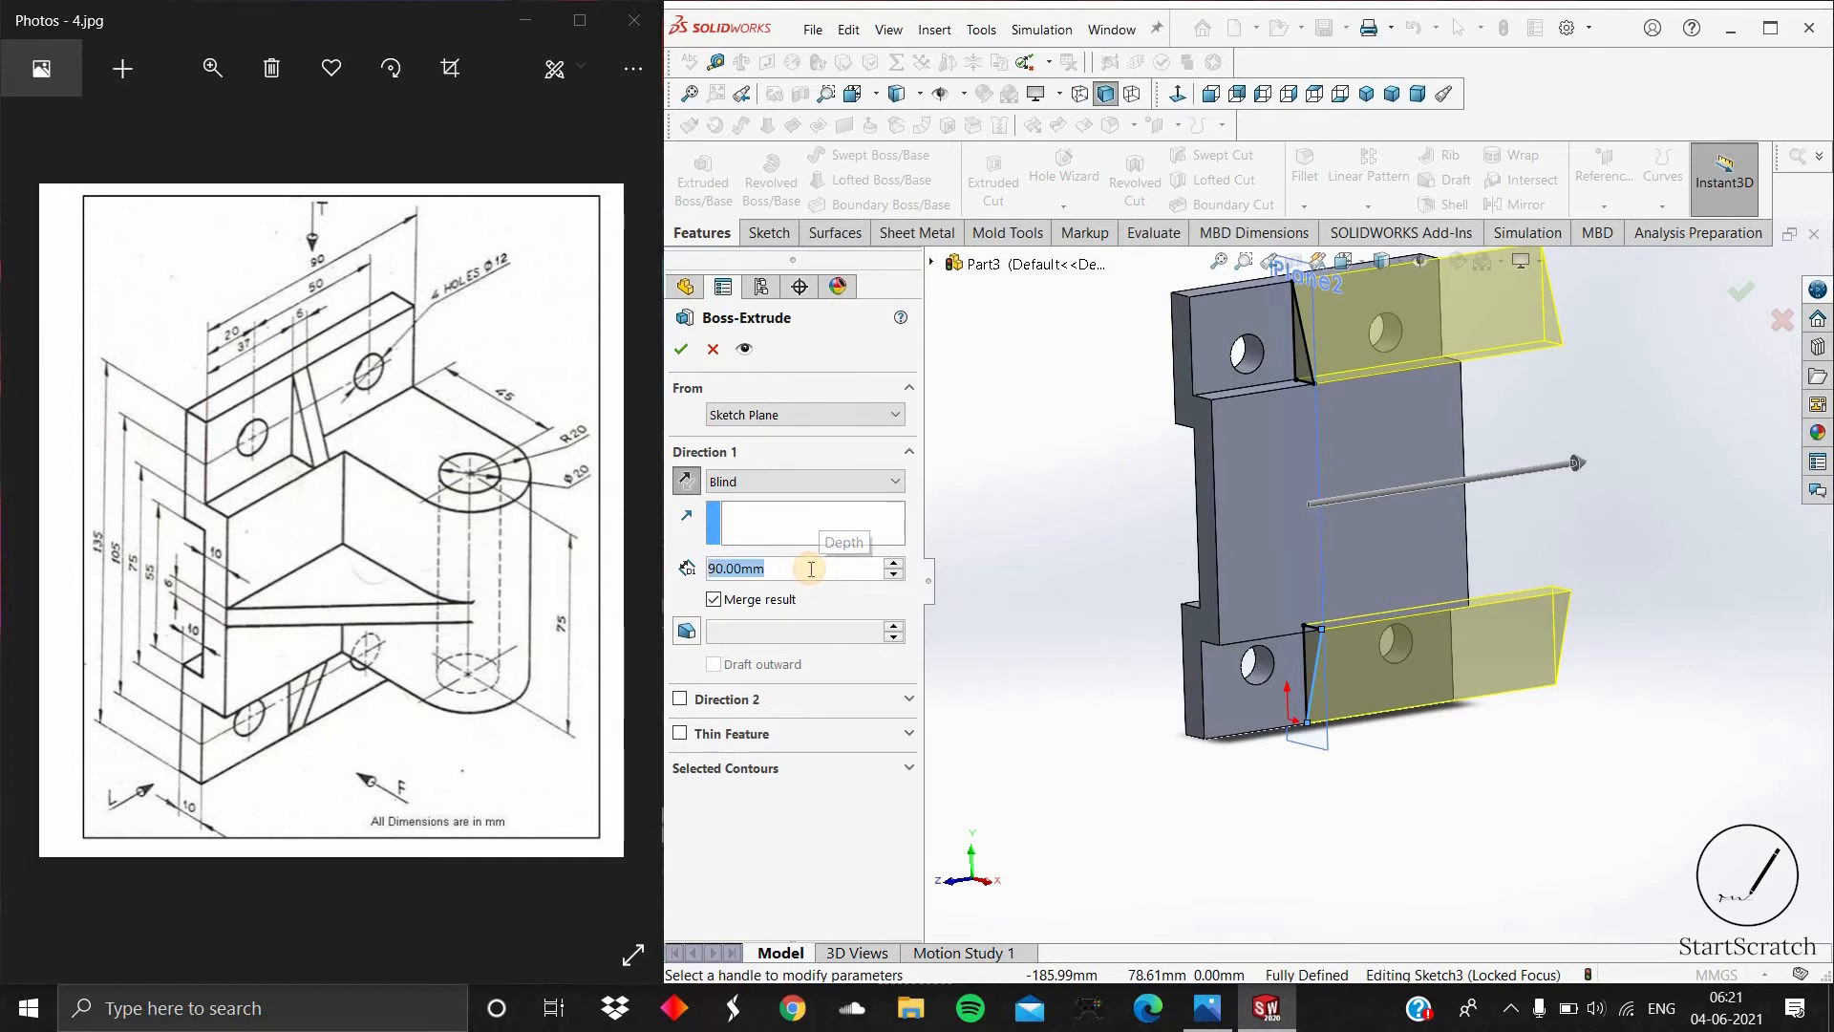
text(6)
key(Return)
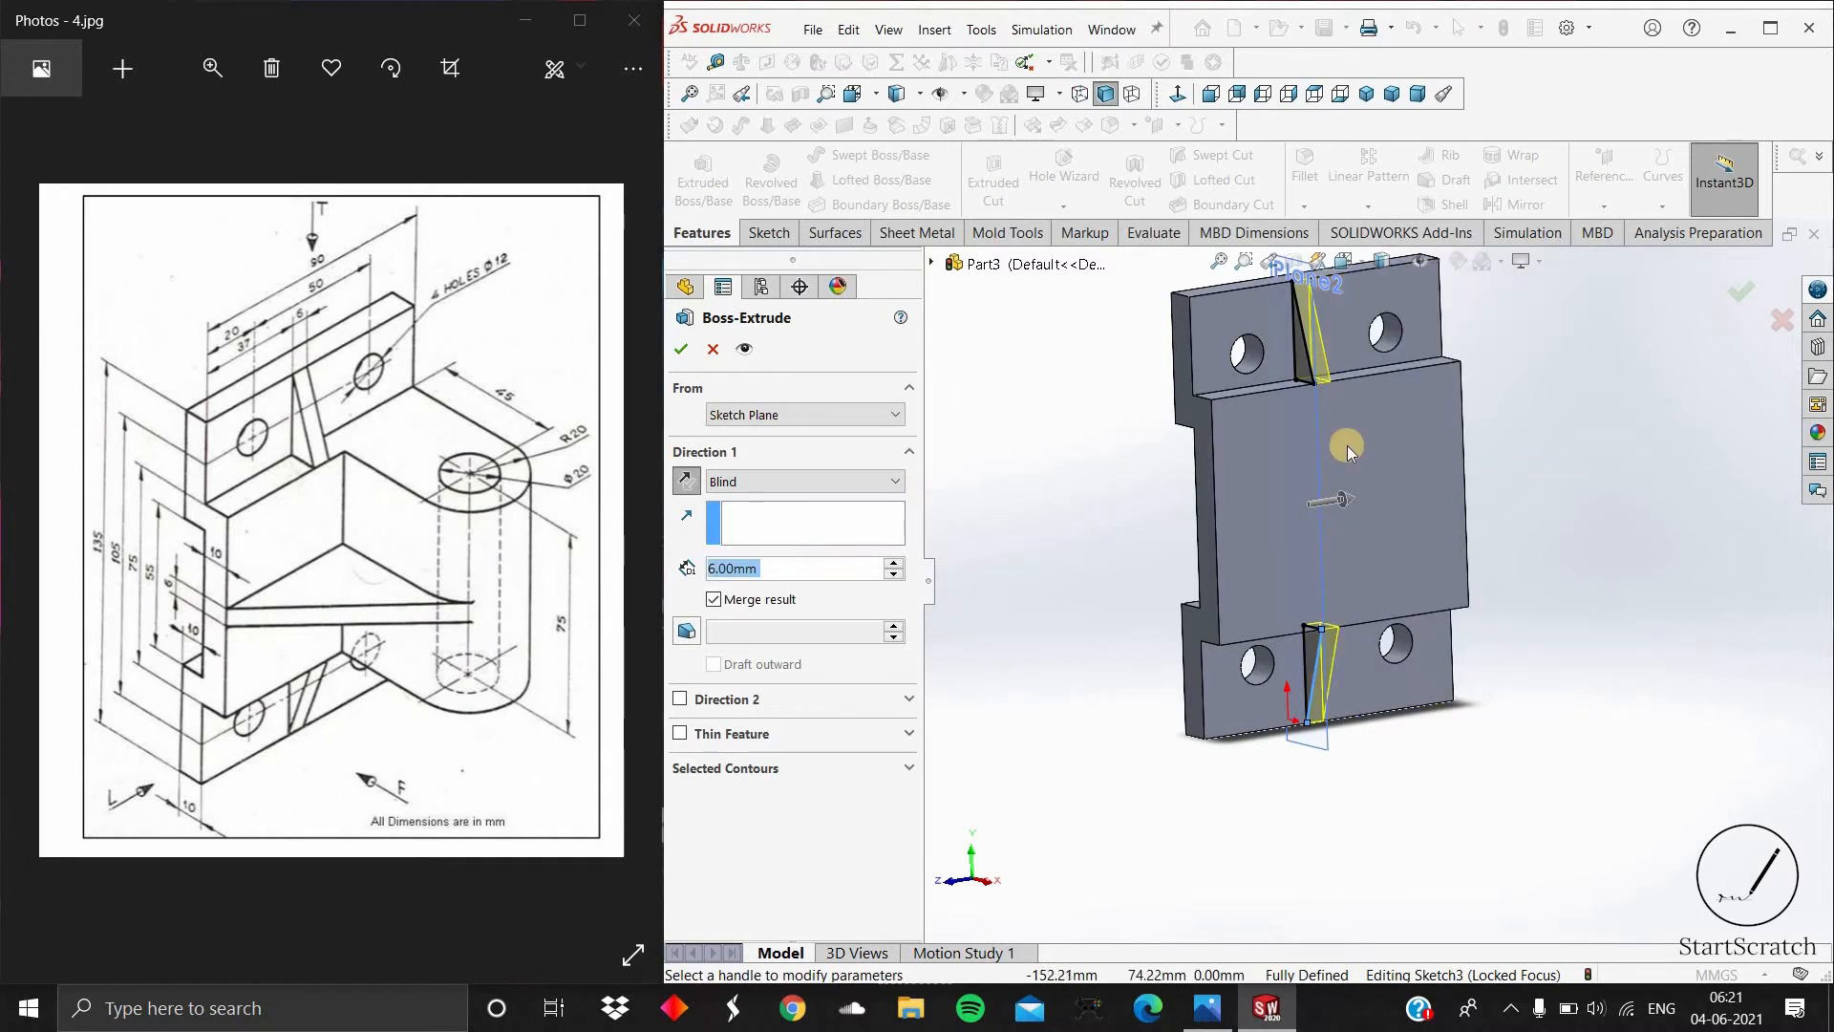
middle_drag(1260, 462, 1193, 456)
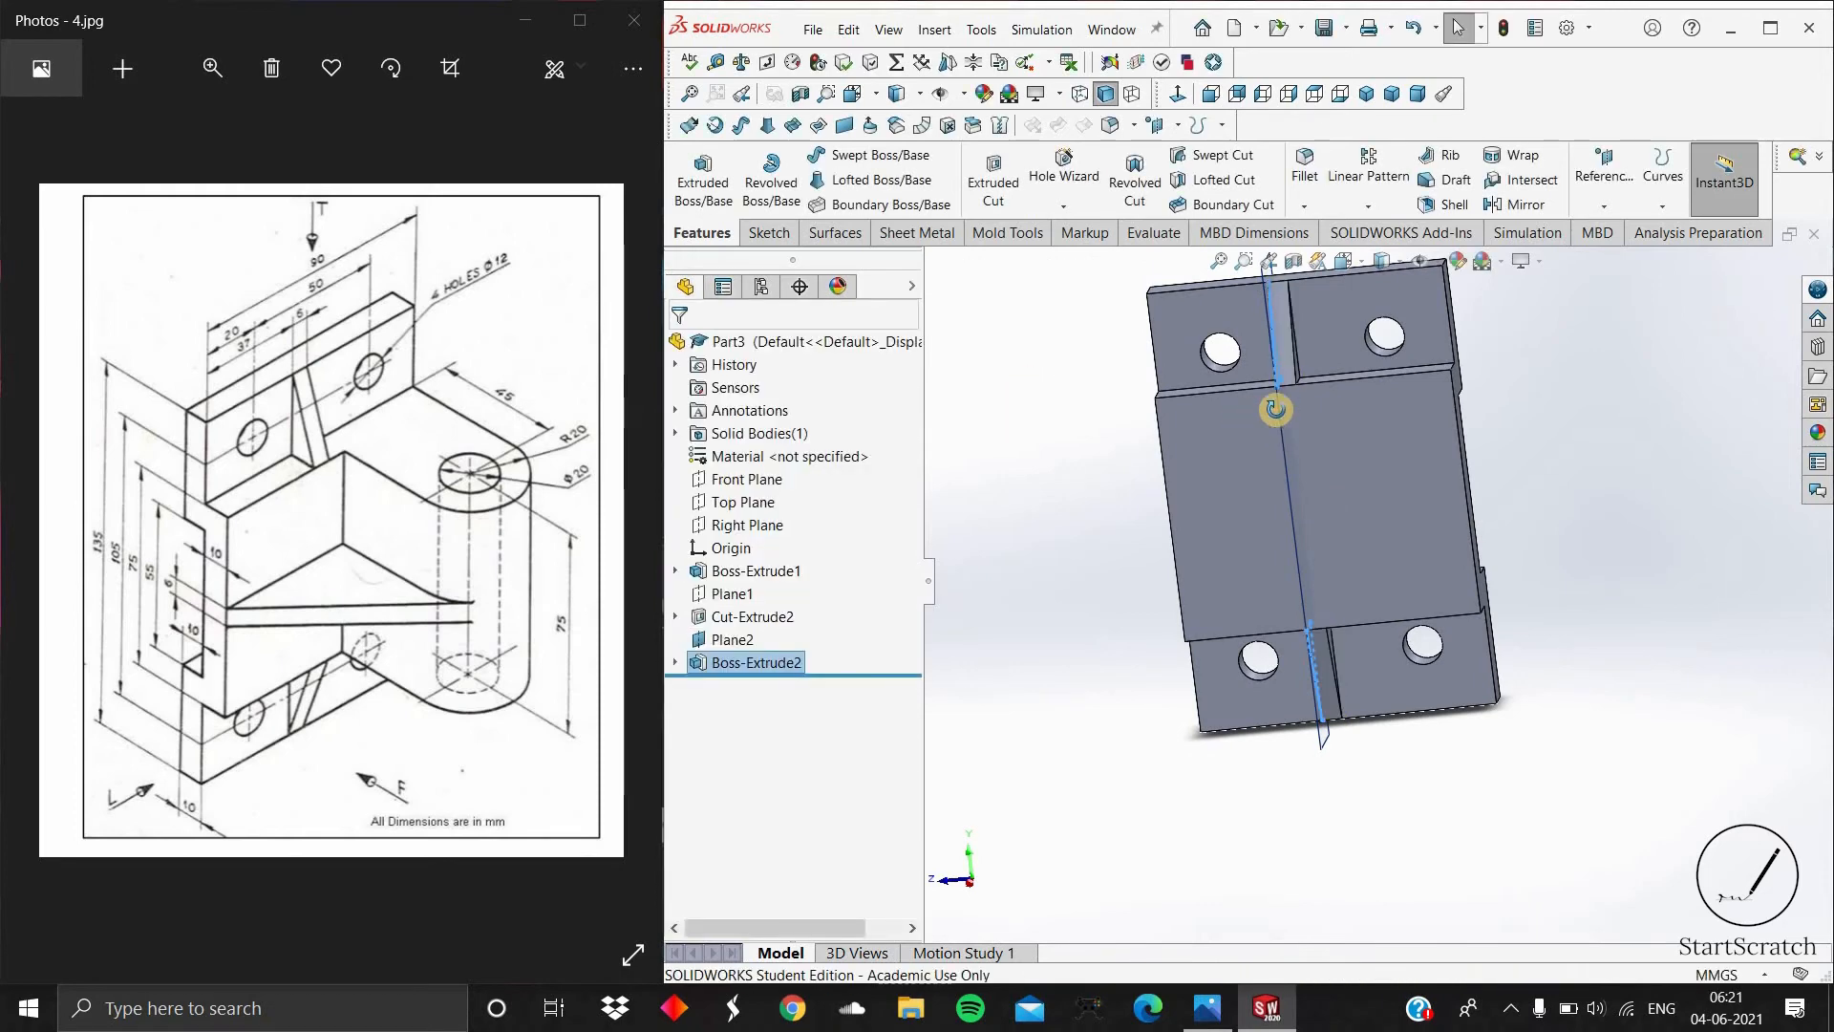
Step: Sketch a rectangle about 63 mm by 46 mm on the protruding block's upper face, extending outward from the block's front corner
middle_drag(1295, 373, 1375, 330)
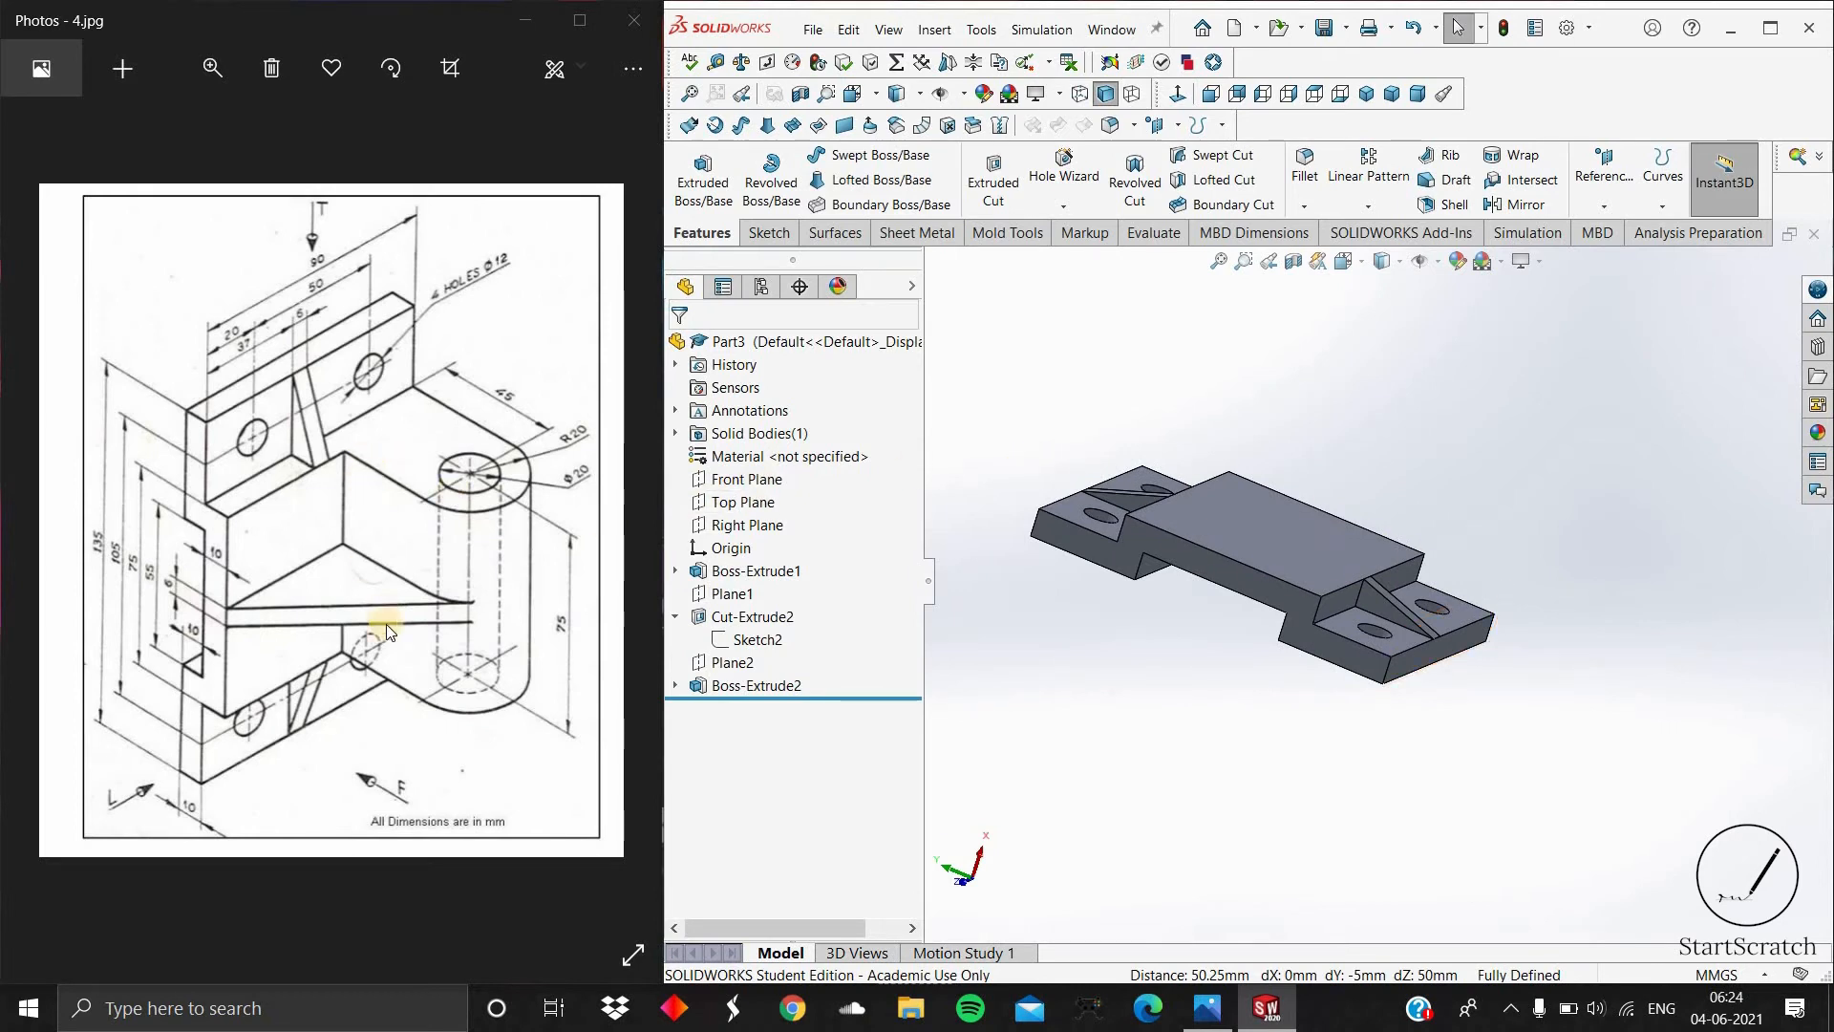
middle_drag(1342, 374, 1155, 580)
click(1155, 580)
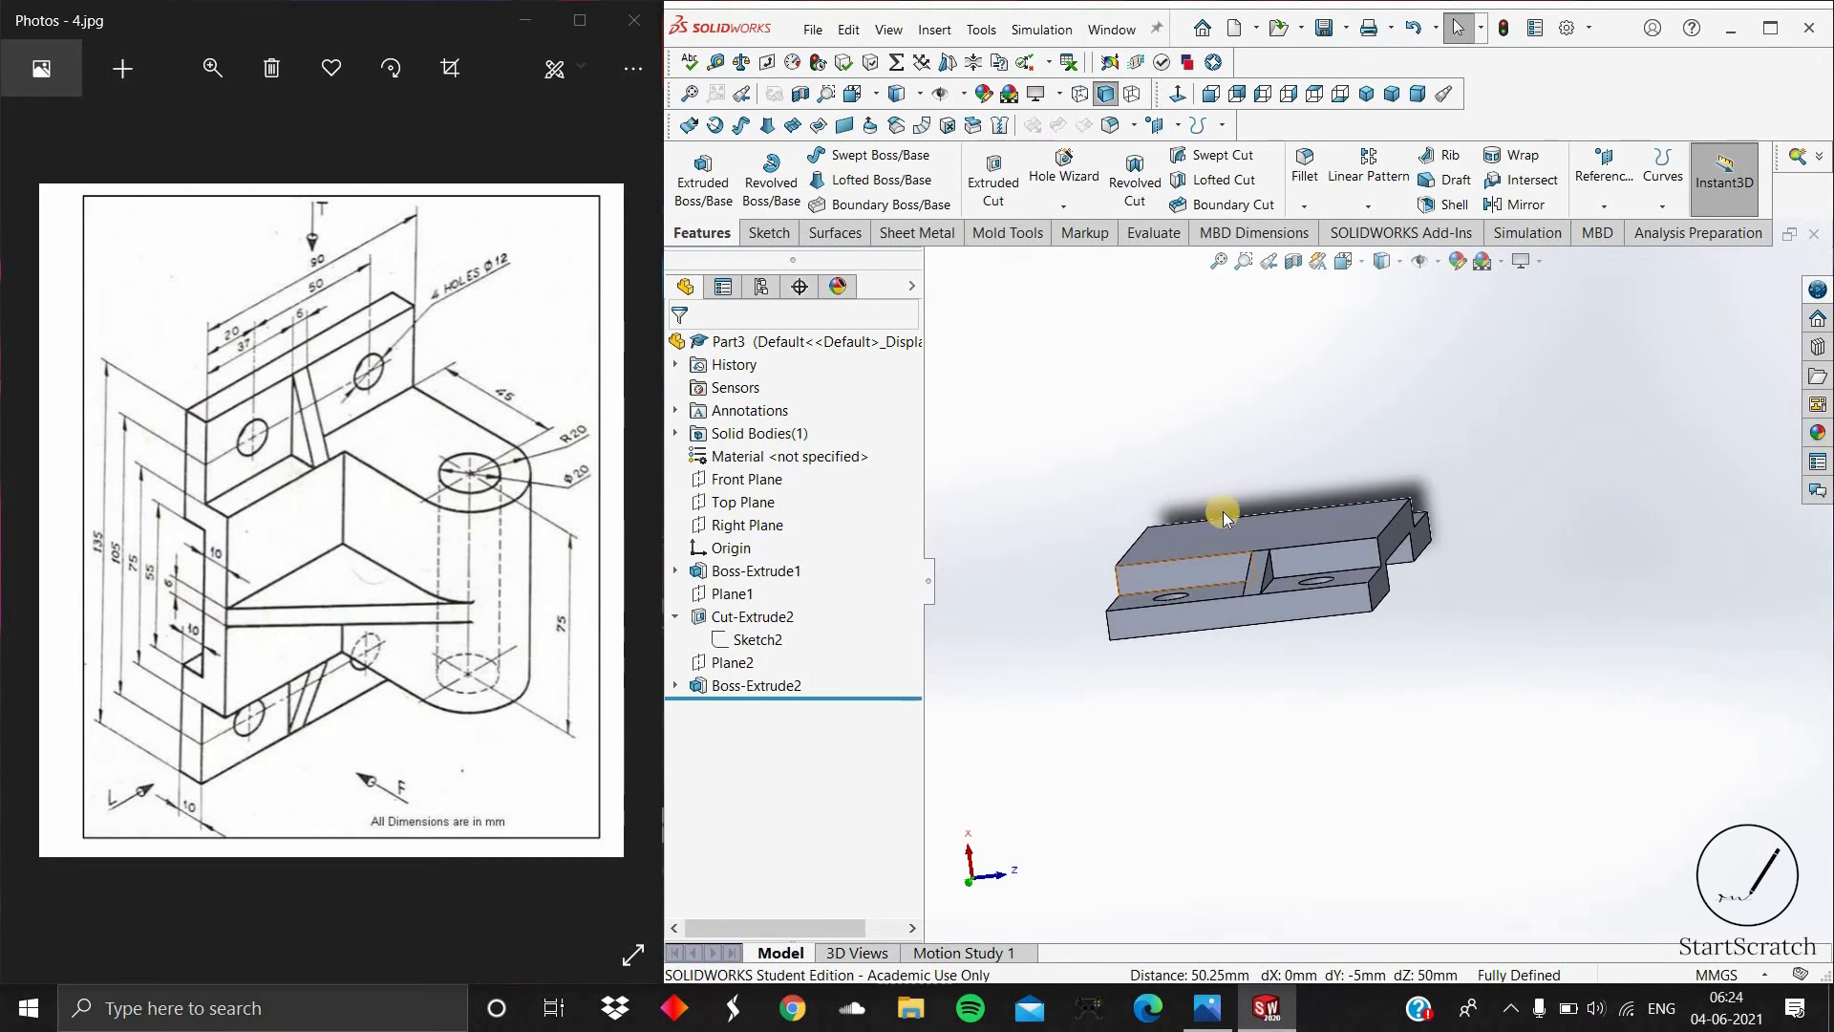
click(1217, 512)
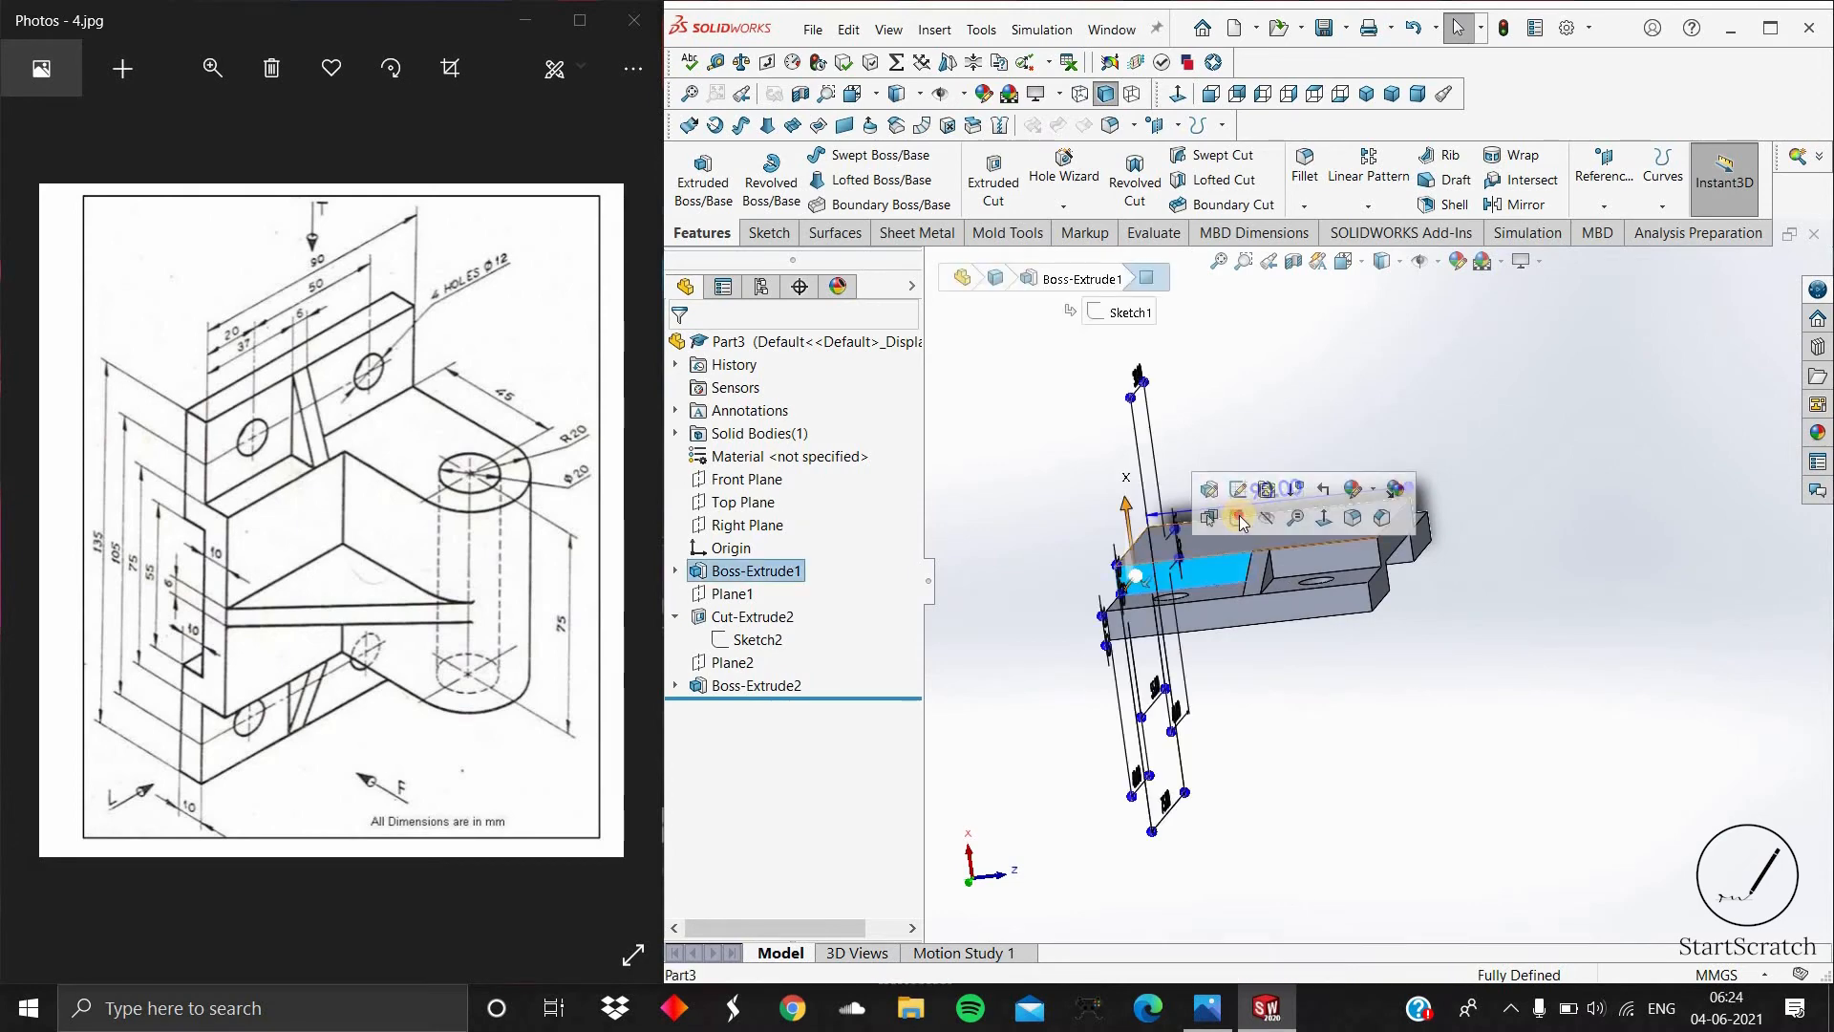
click(1178, 93)
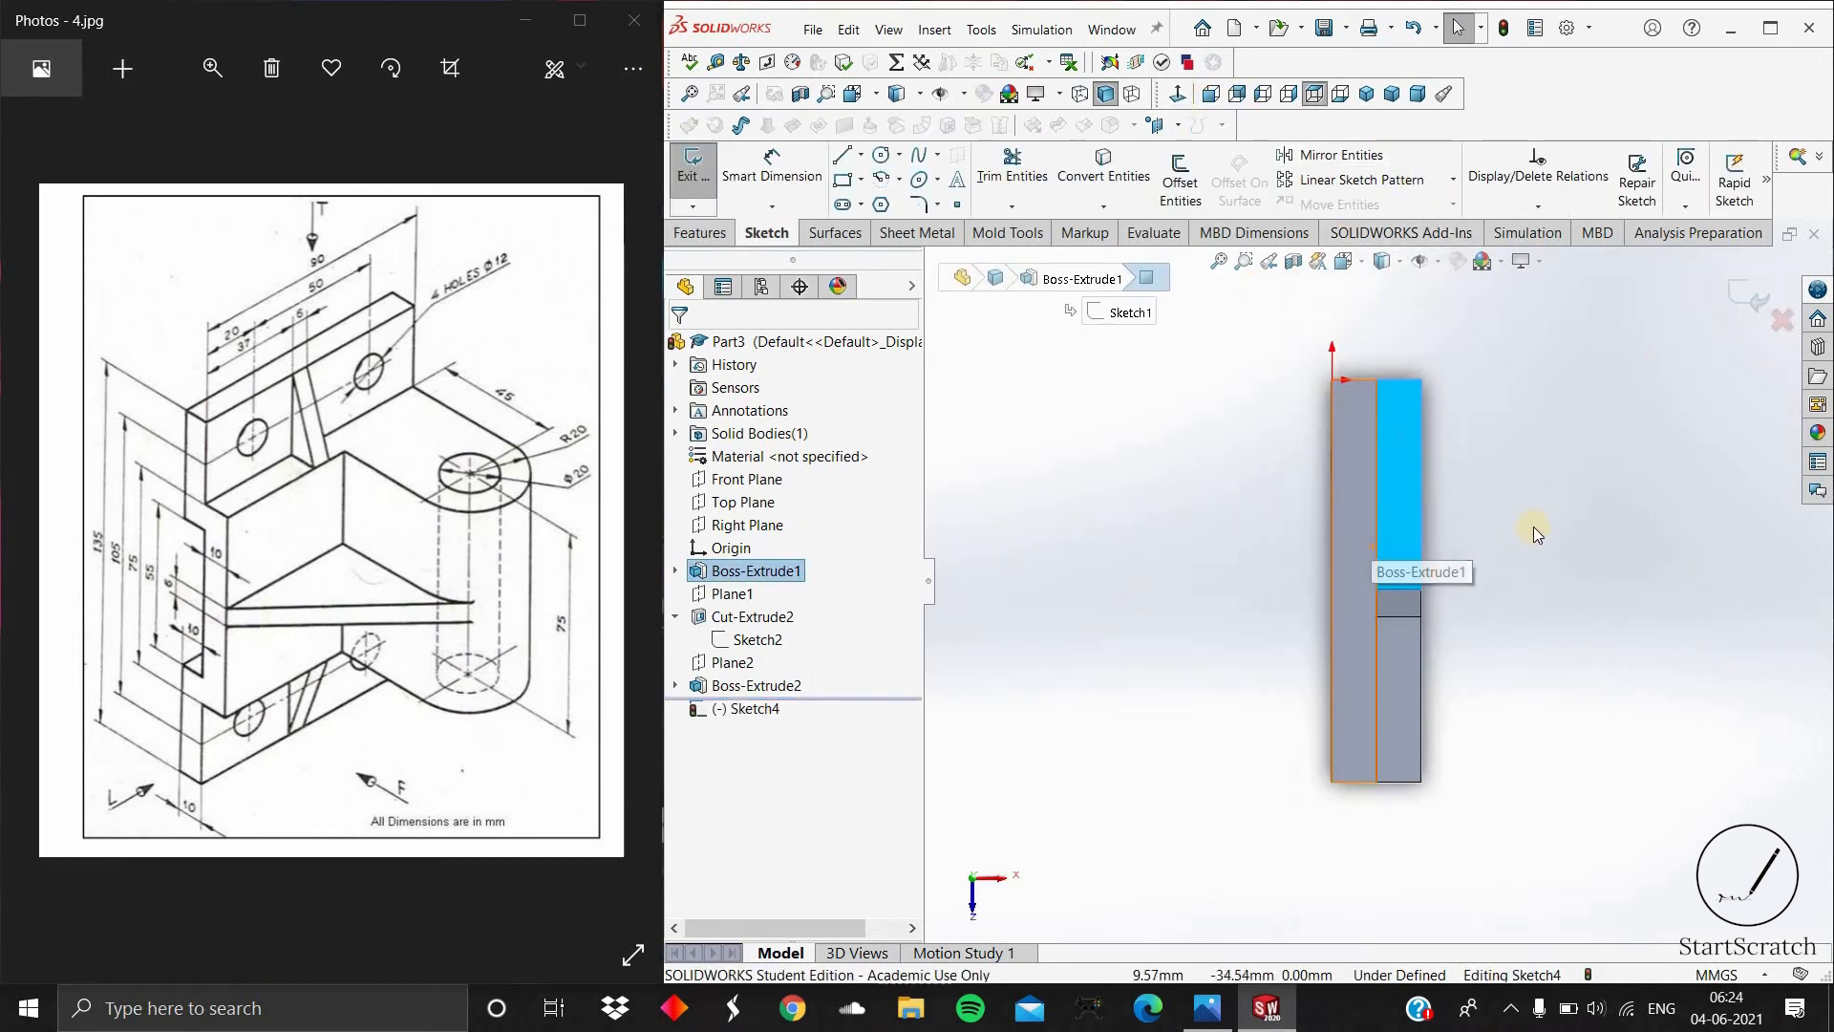
key(space)
middle_drag(1278, 480, 1377, 600)
click(1377, 600)
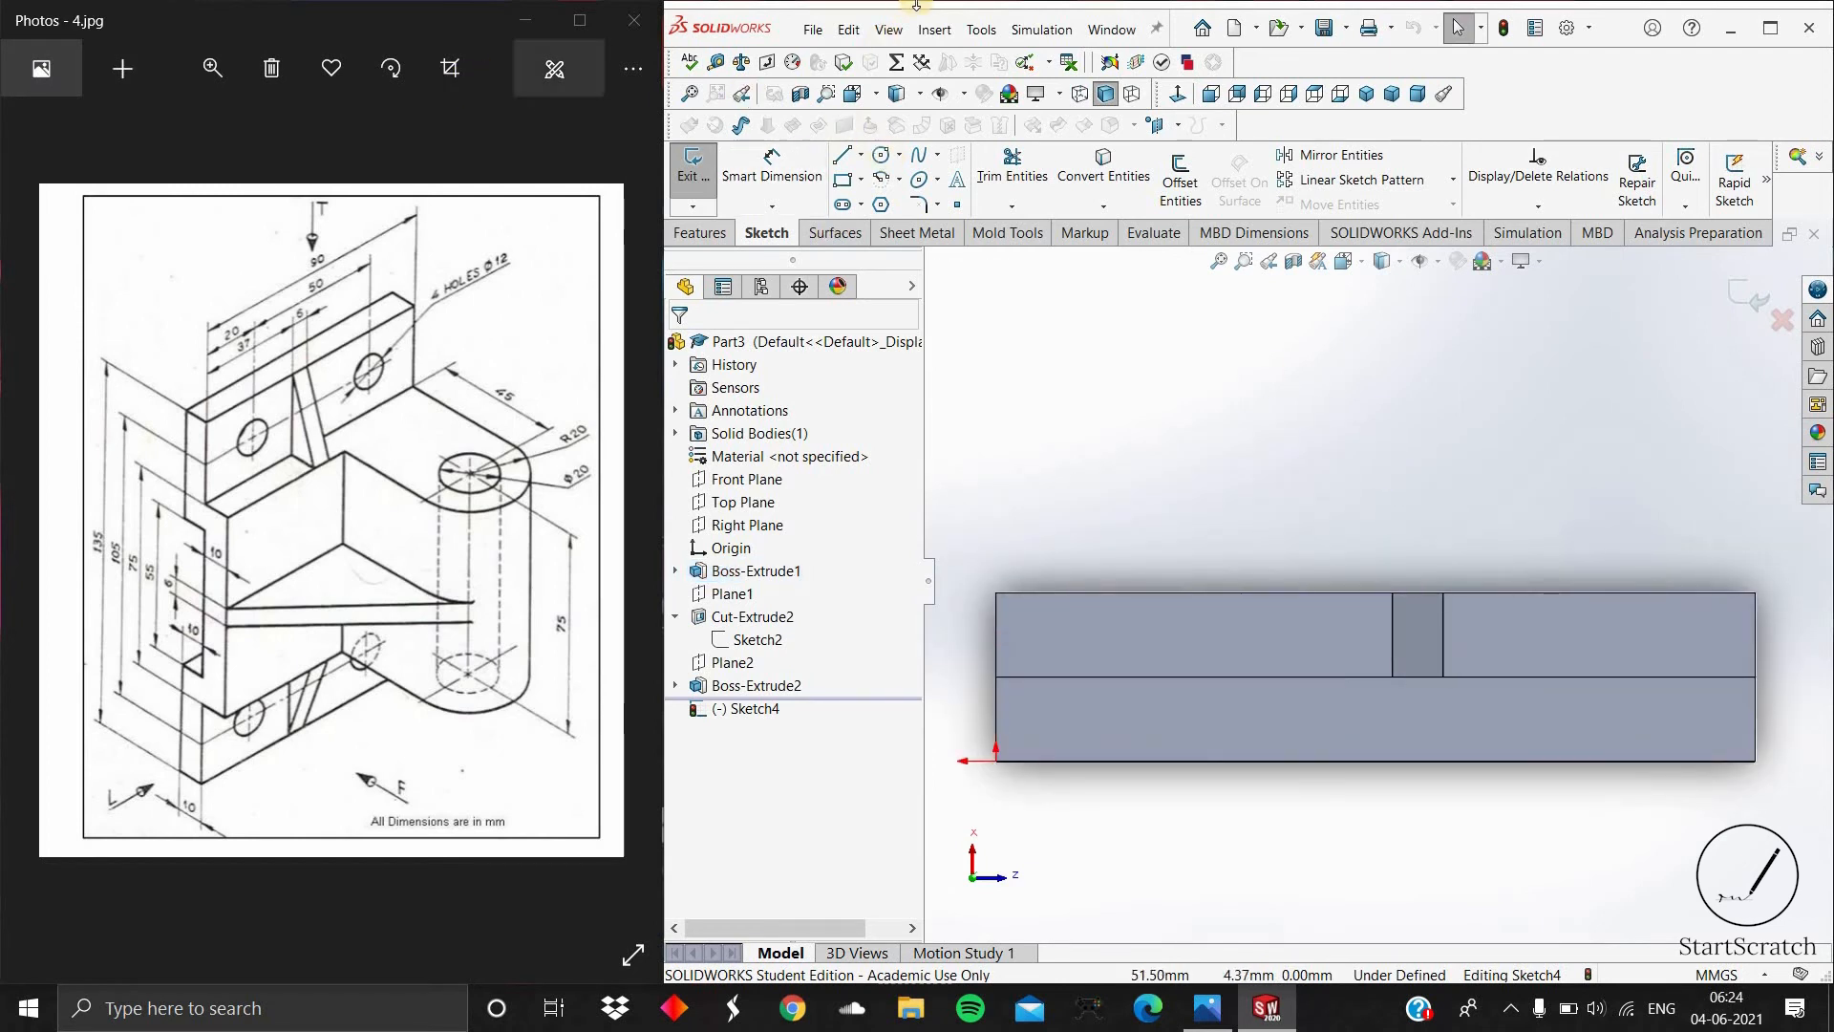
click(842, 180)
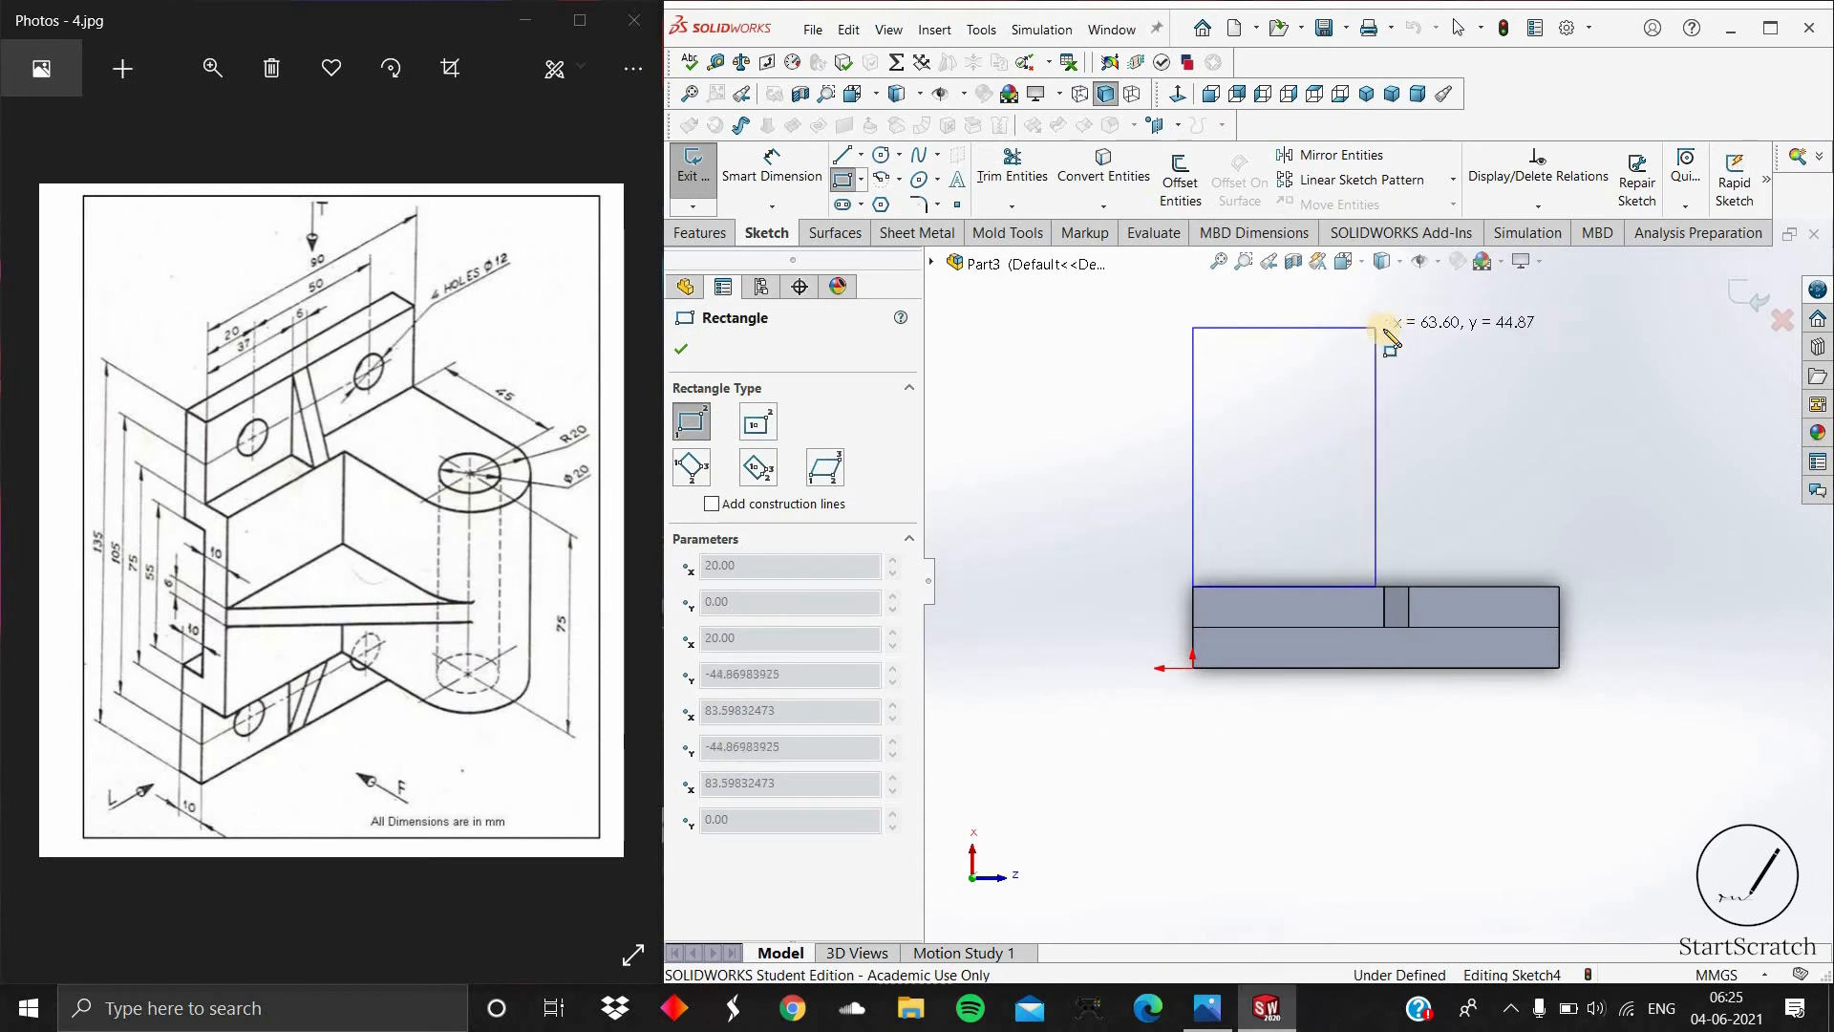
click(1382, 334)
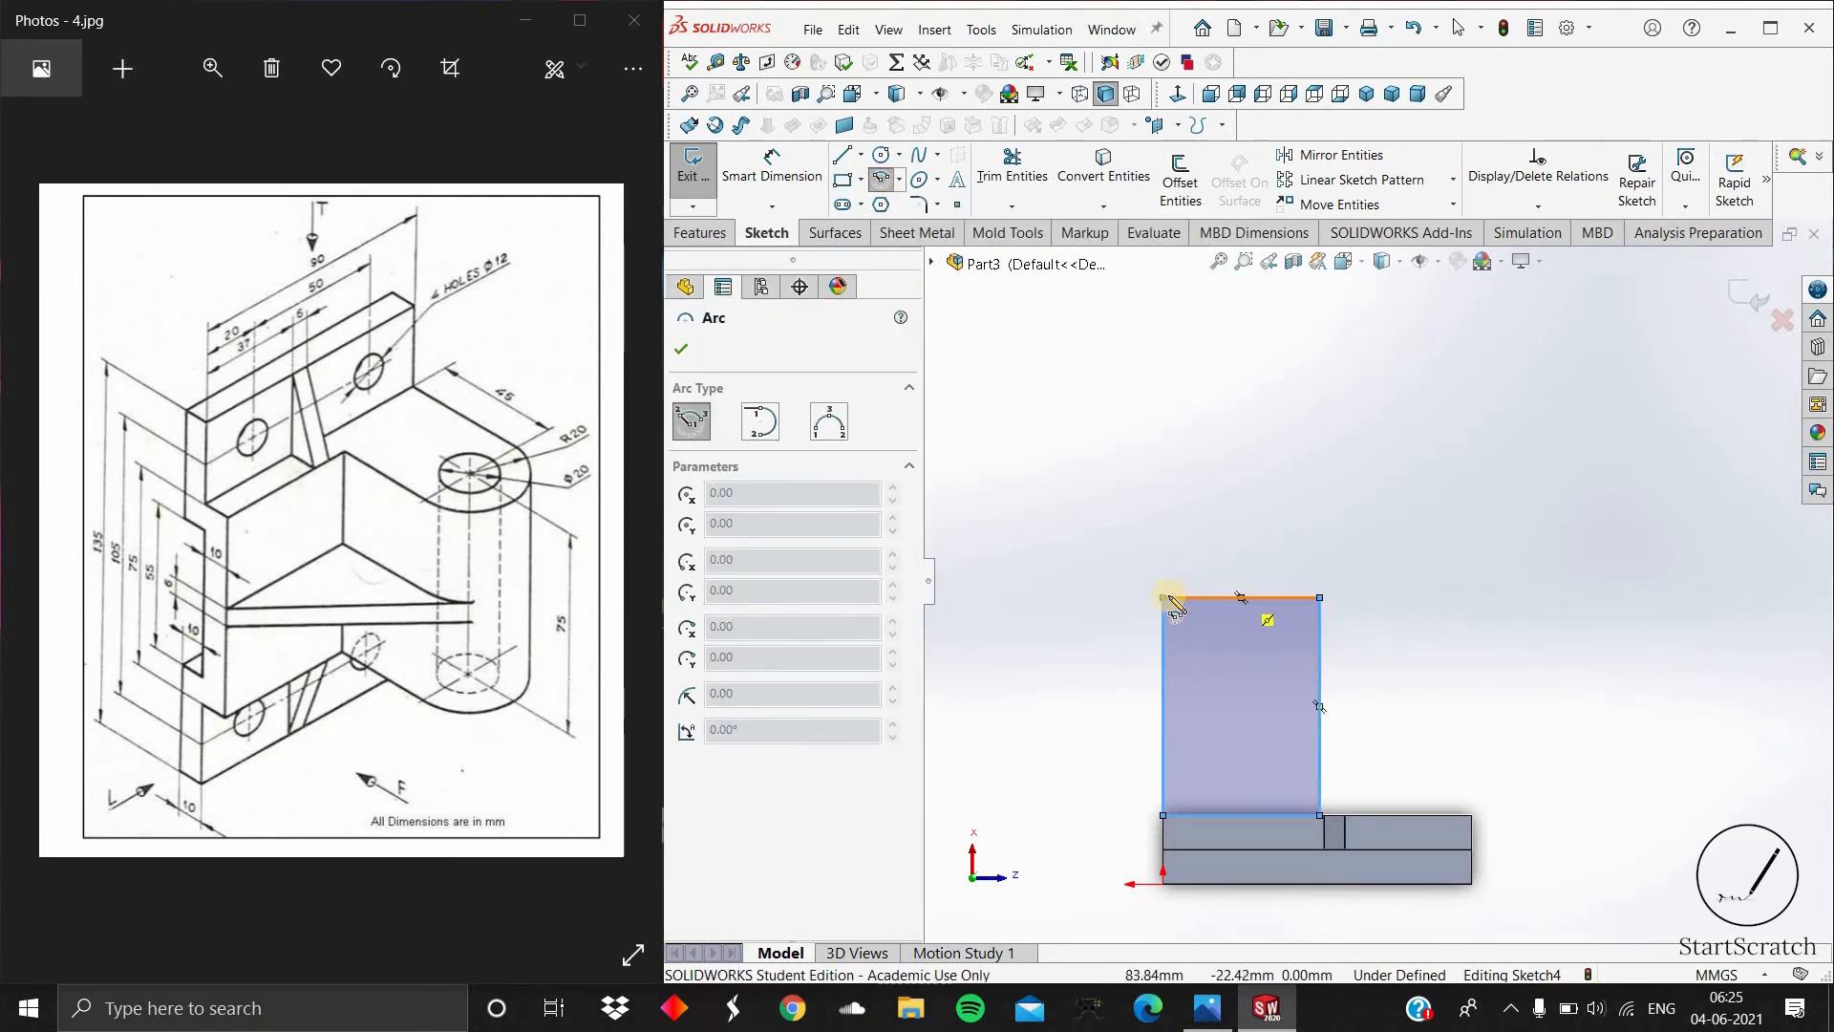
Step: Draw a semicircular centre-point arc of about 23 mm radius on the rectangle's outer edge, centred at its midpoint
click(1242, 598)
click(1319, 598)
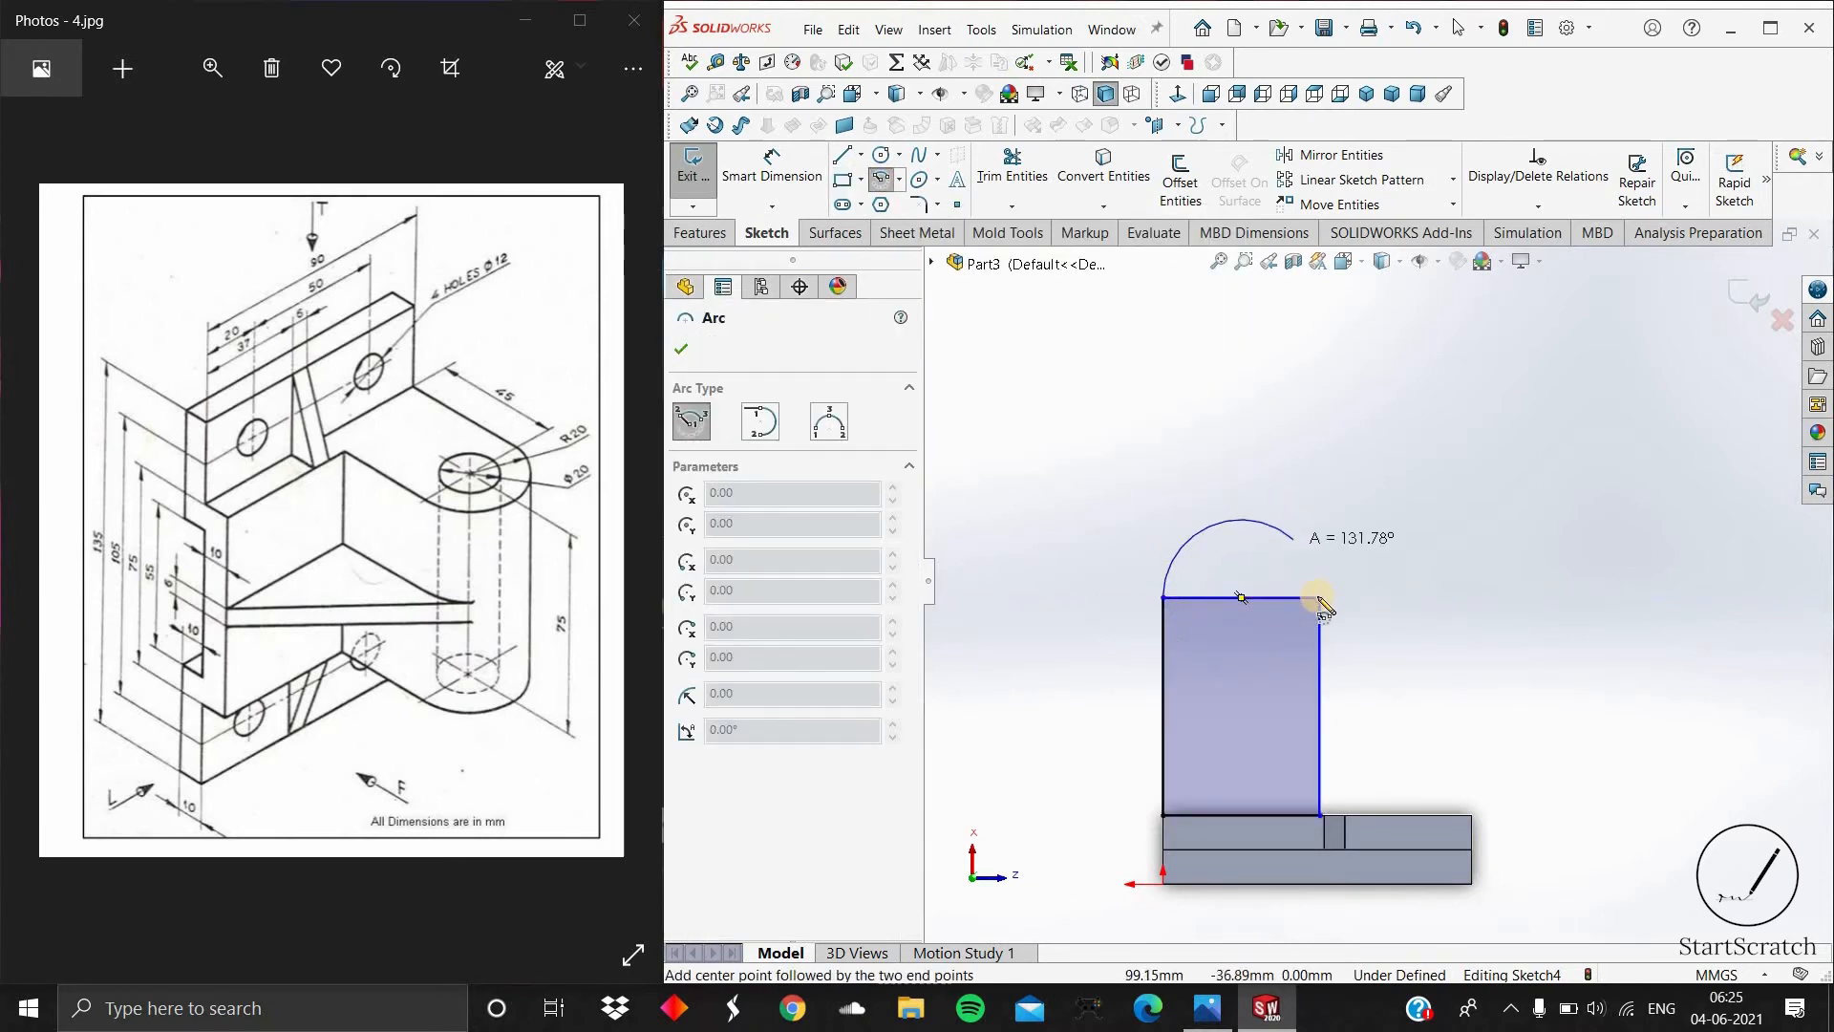
click(1164, 598)
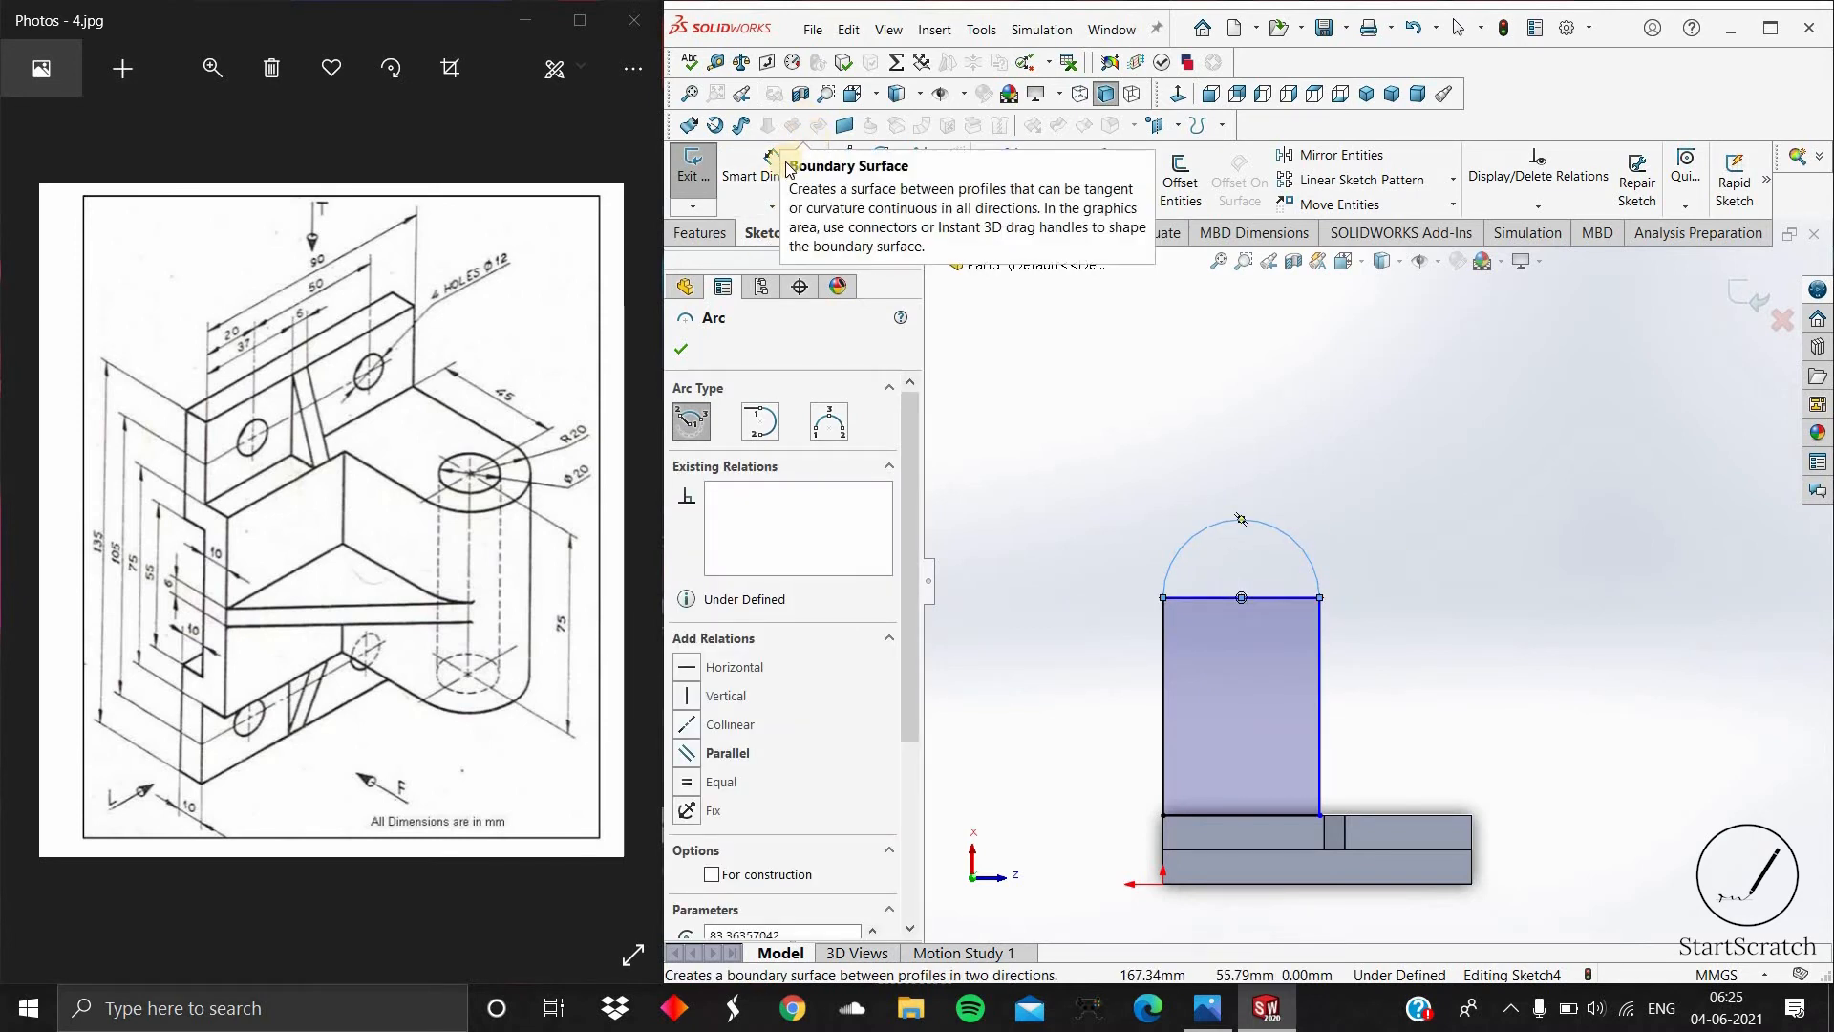
Step: Dimension the arc's centre 45 mm from the protruding block's front edge
click(770, 164)
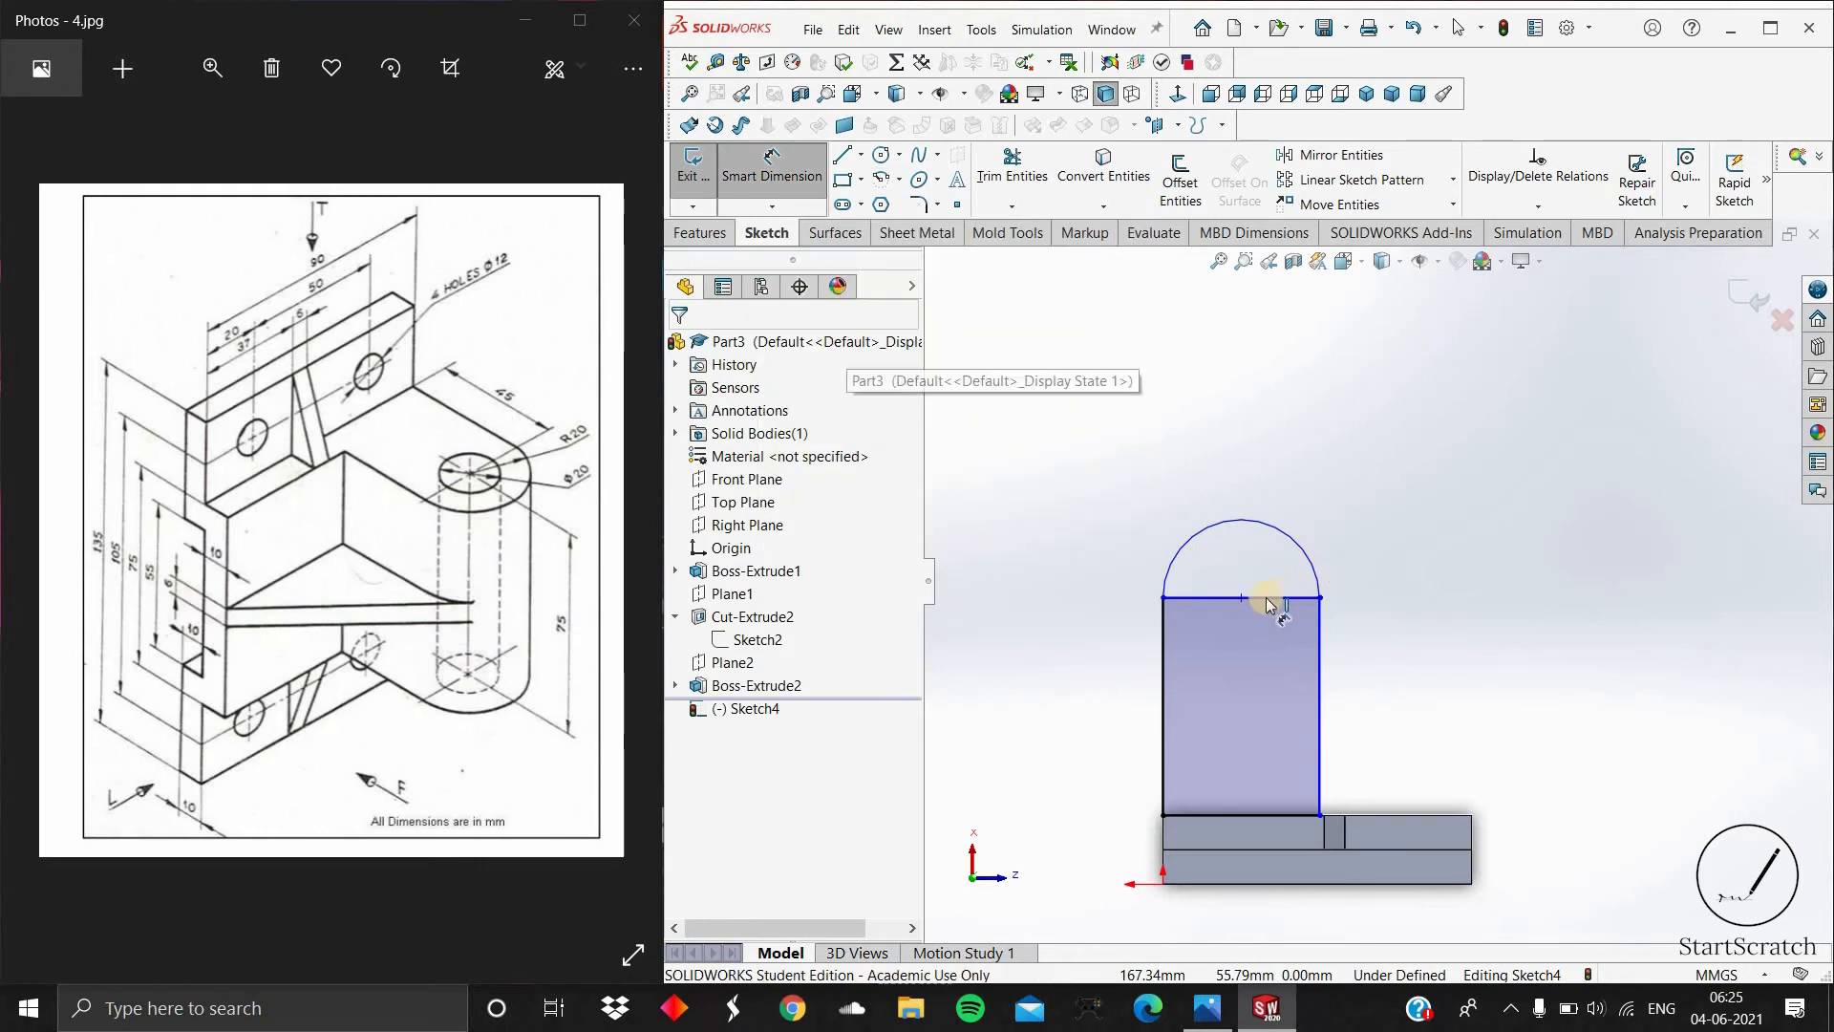
click(1241, 599)
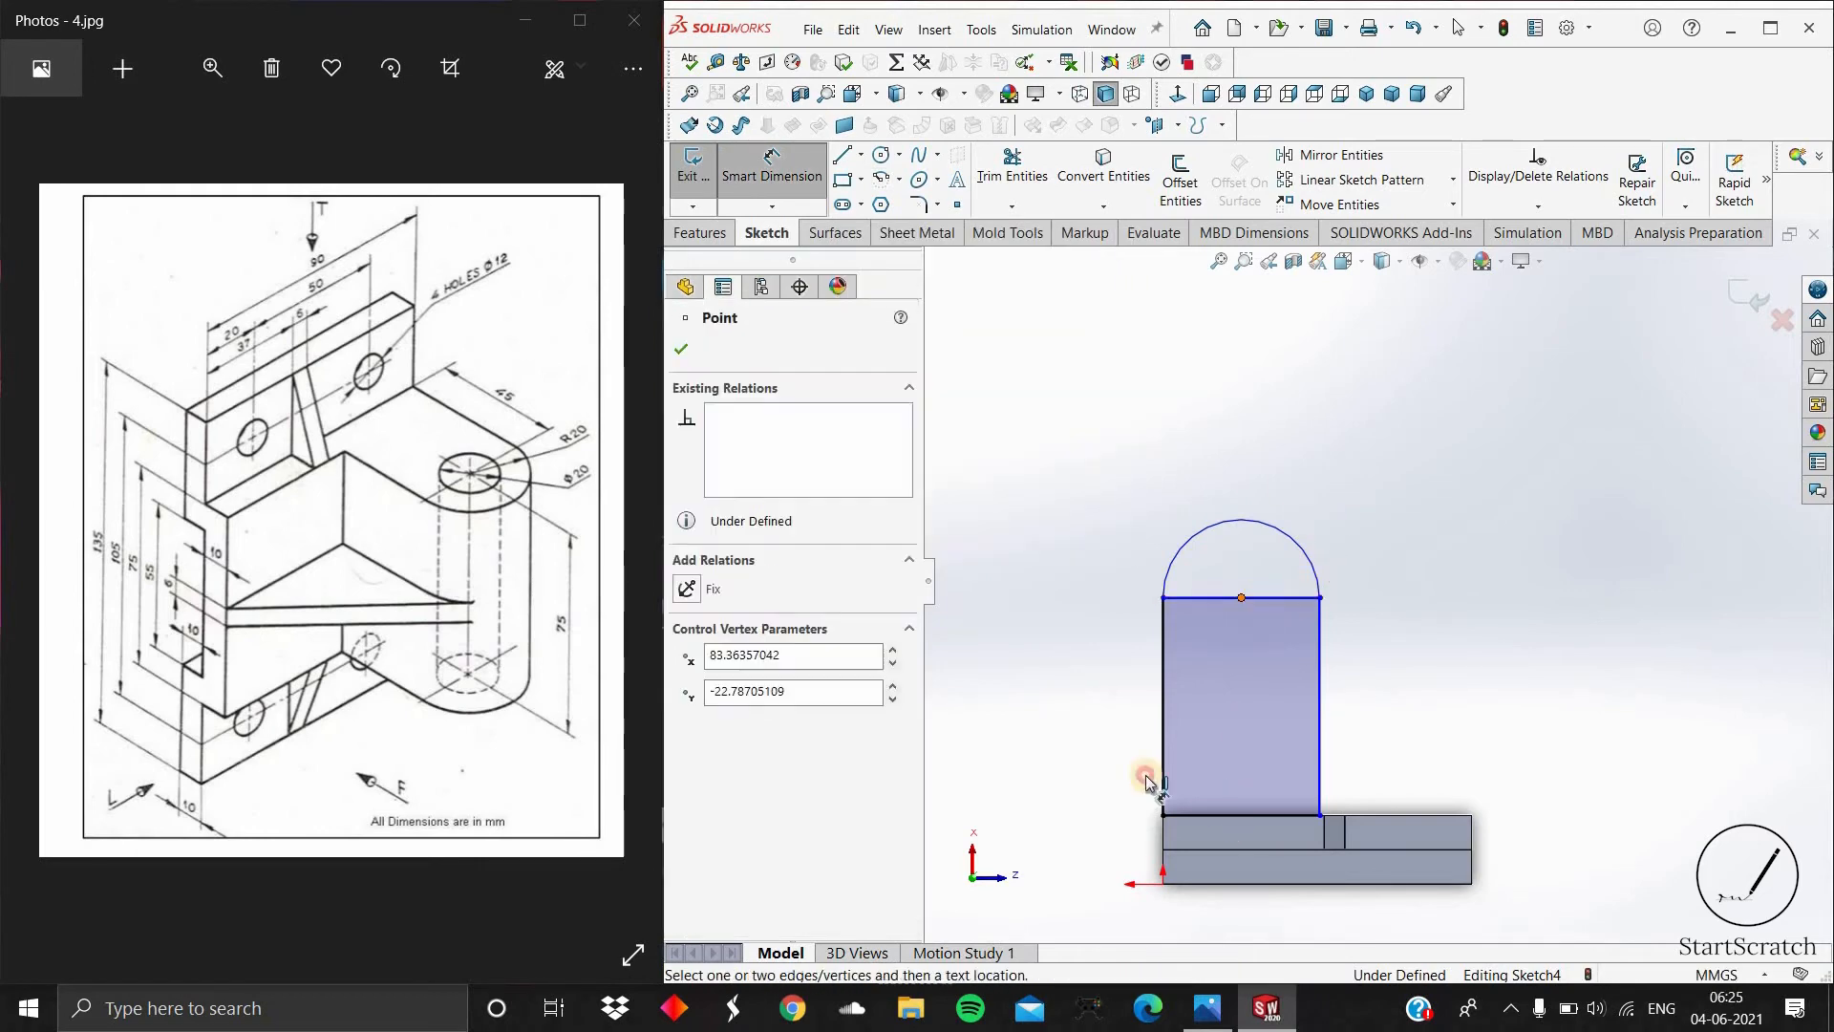
click(1054, 704)
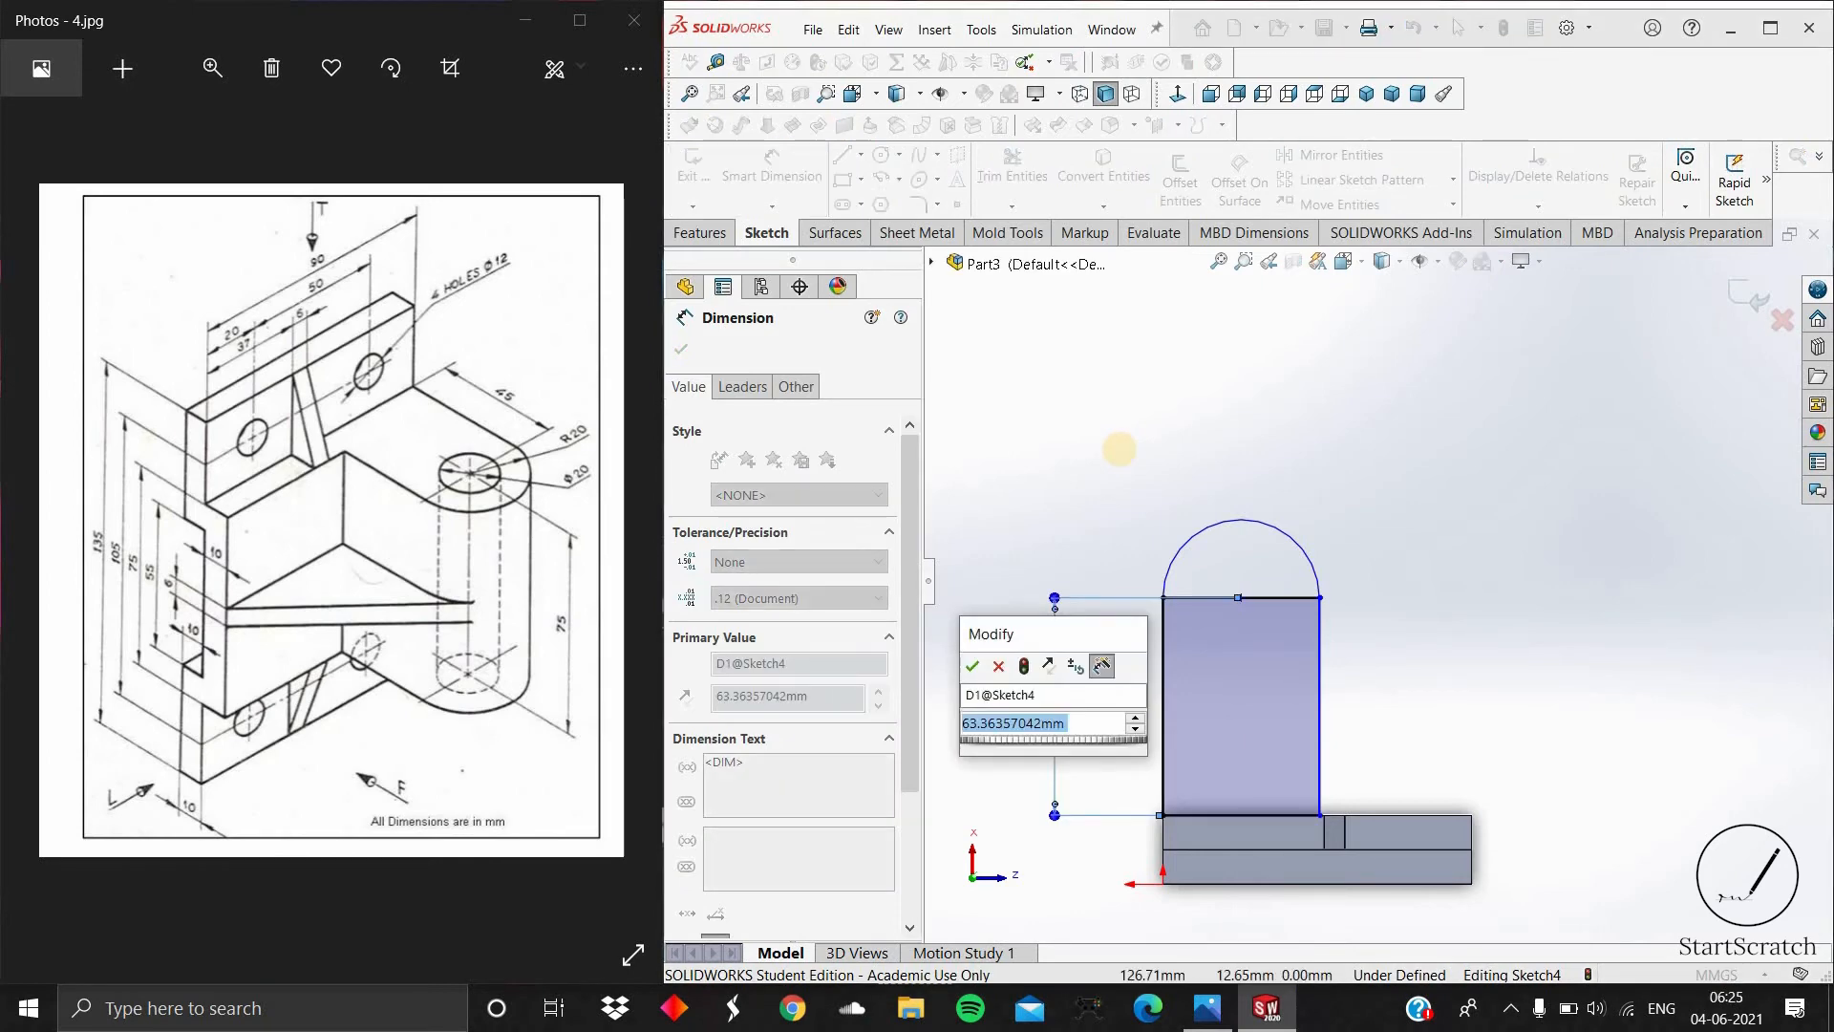
text(45)
key(Return)
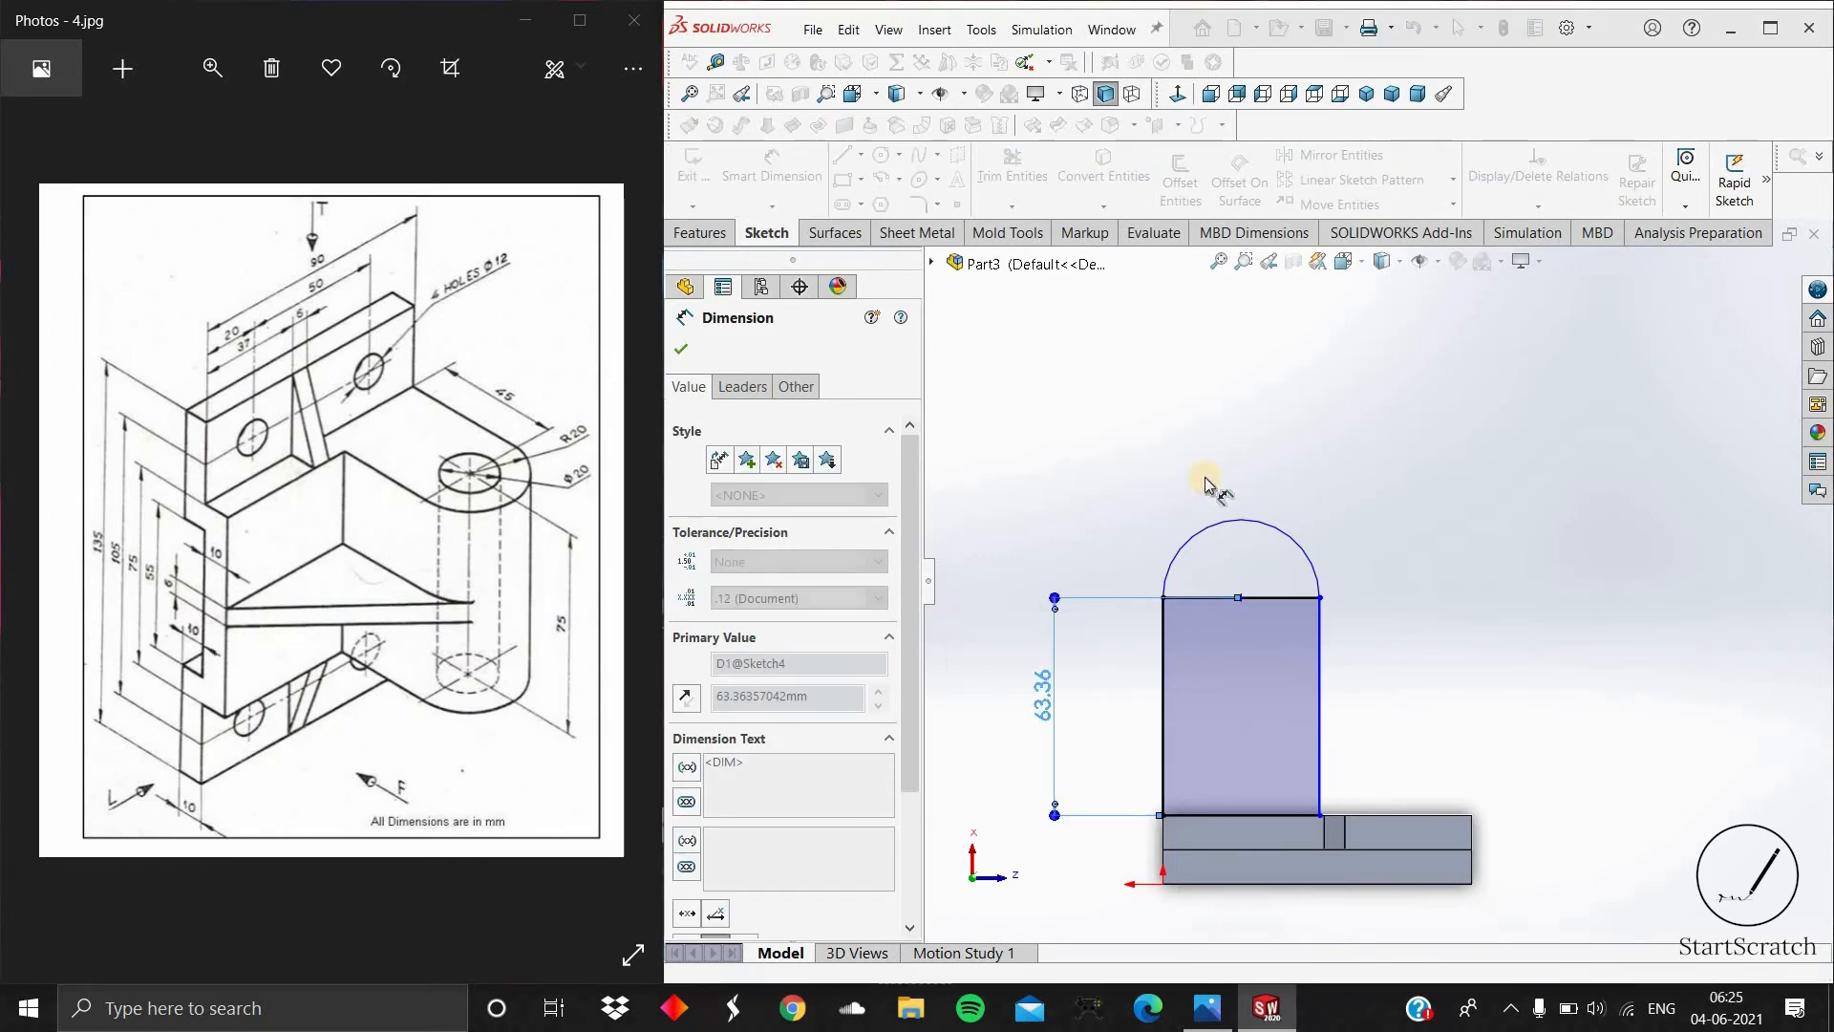
Step: Dimension the arc's radius 20 mm and trim away the straight line between the arc and the rectangle
click(1232, 584)
click(1098, 503)
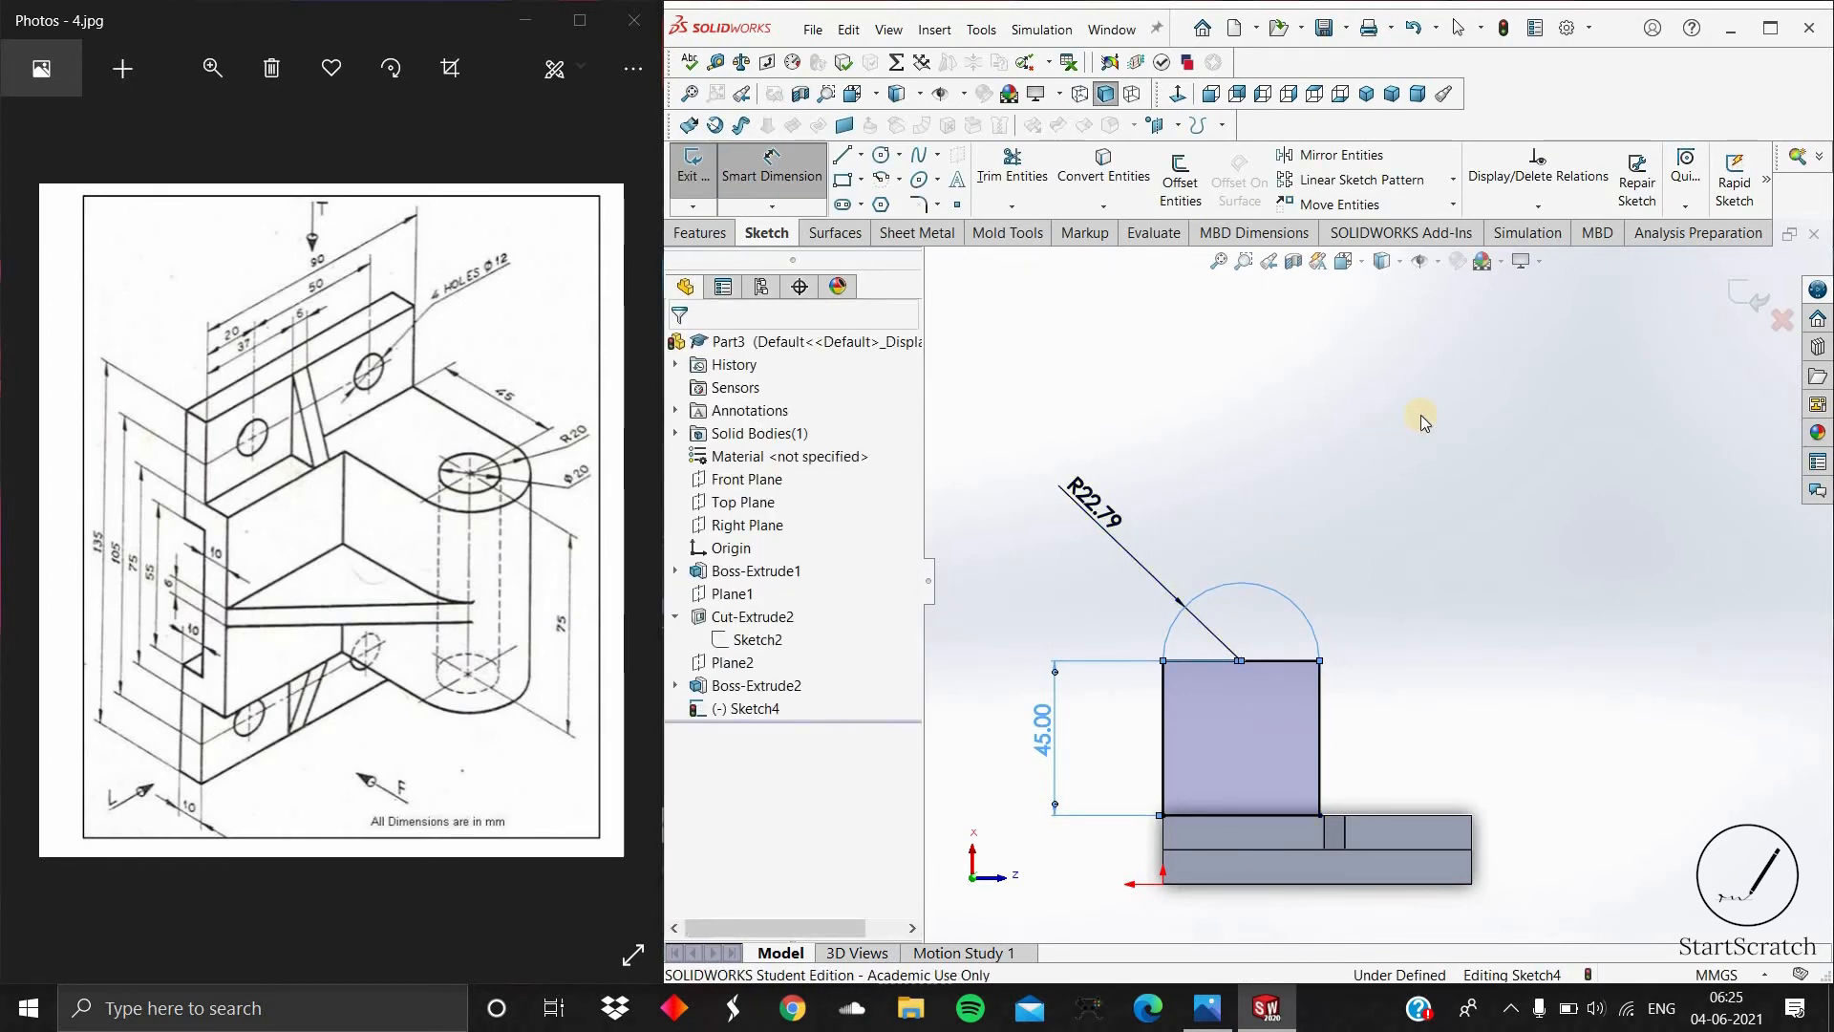
text(20)
key(Return)
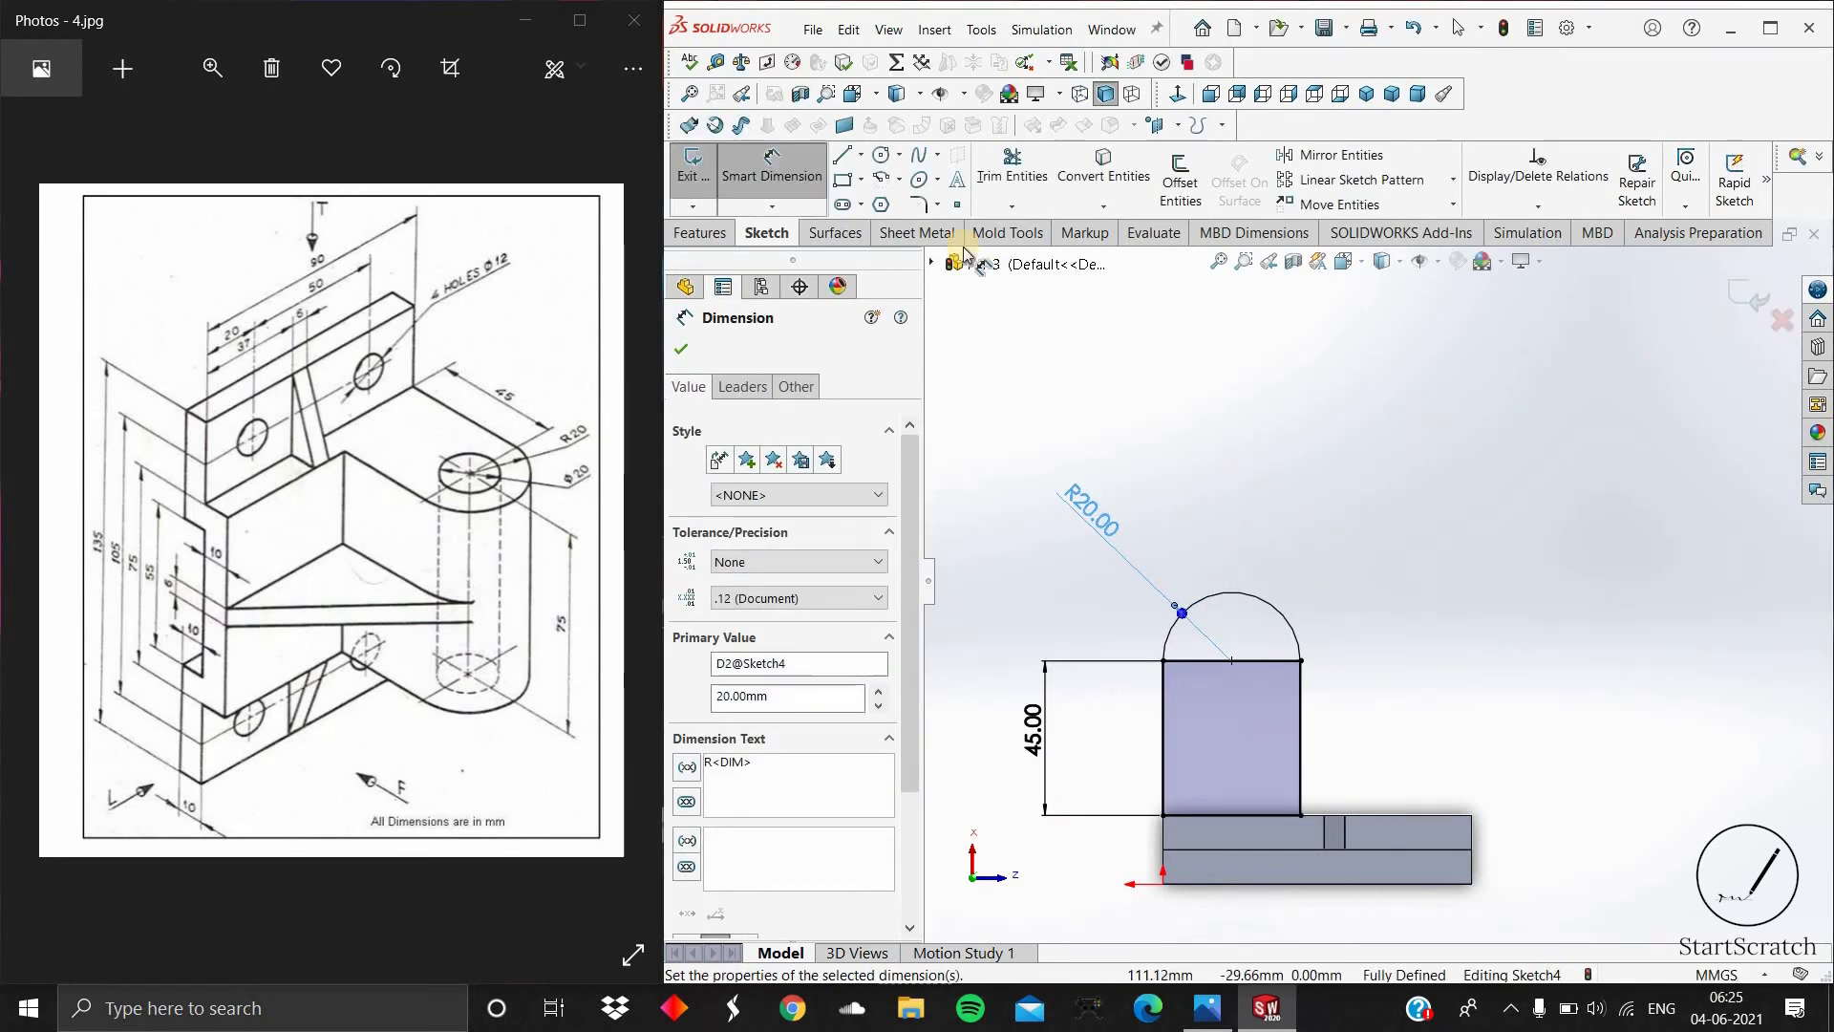
click(1022, 170)
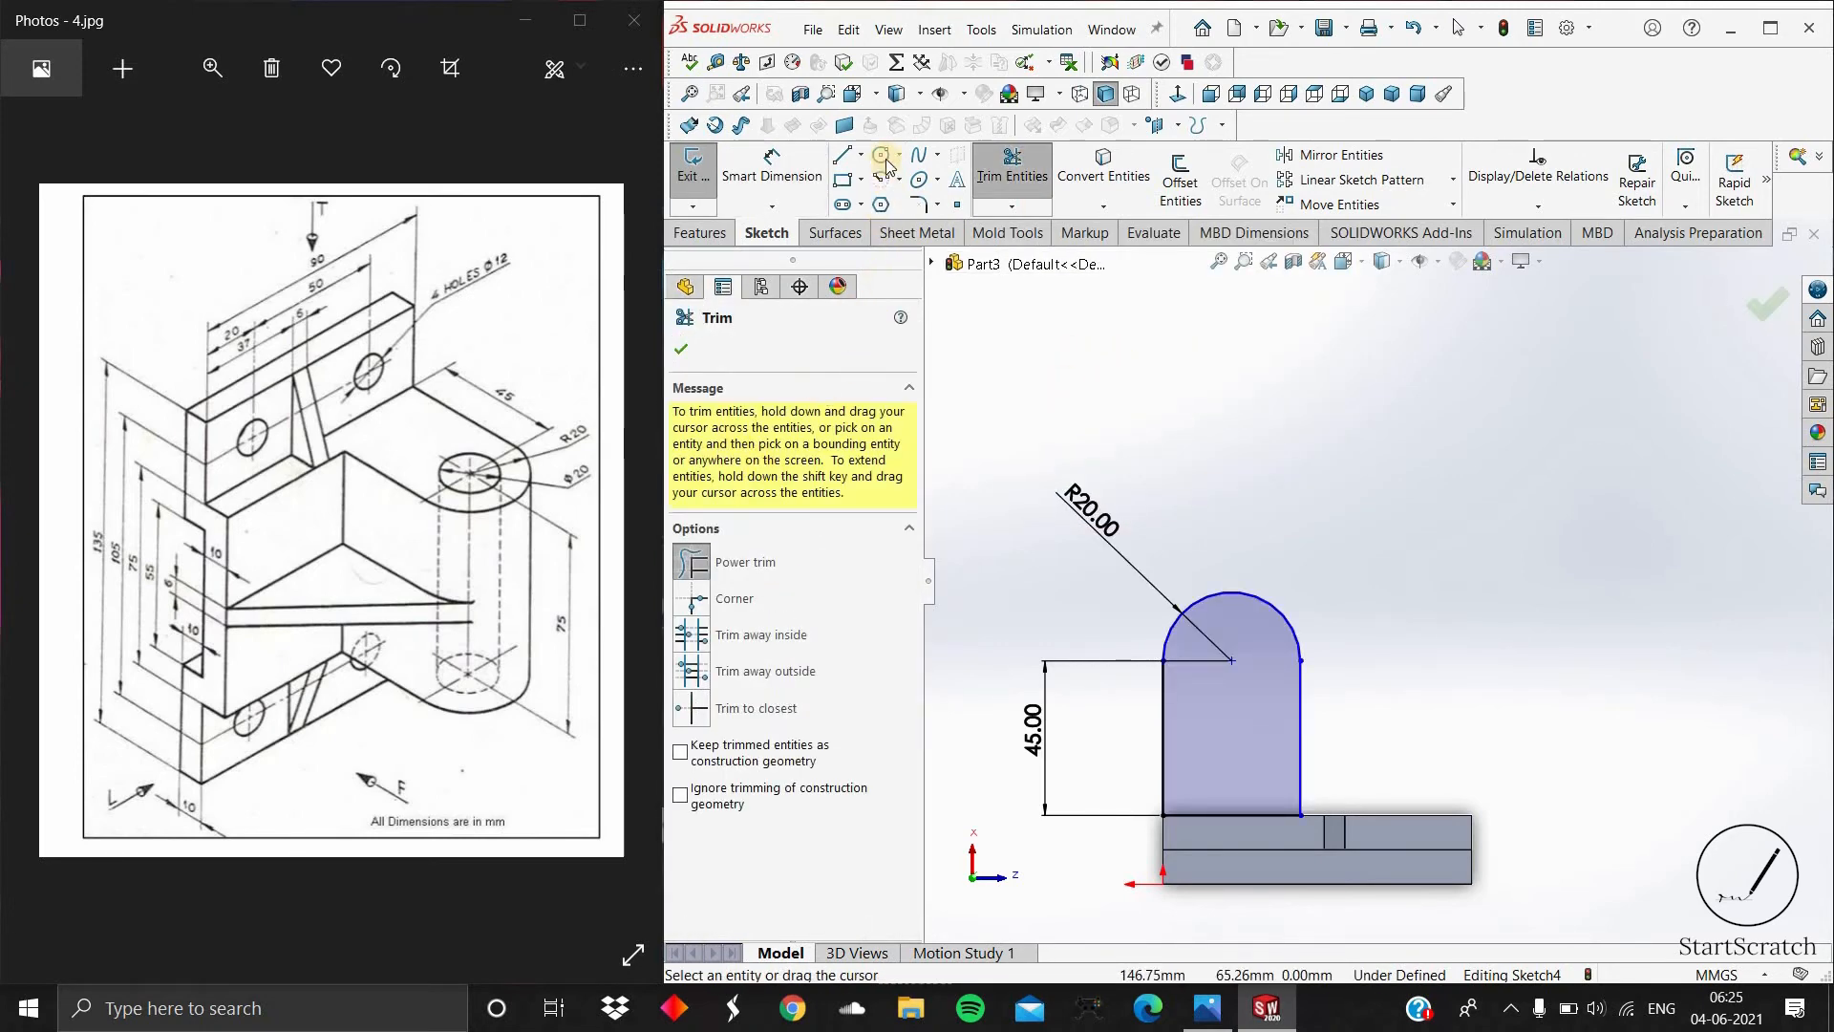
Step: Draw a circle at the arc's centre and dimension its diameter 20 mm
click(1231, 660)
click(1251, 704)
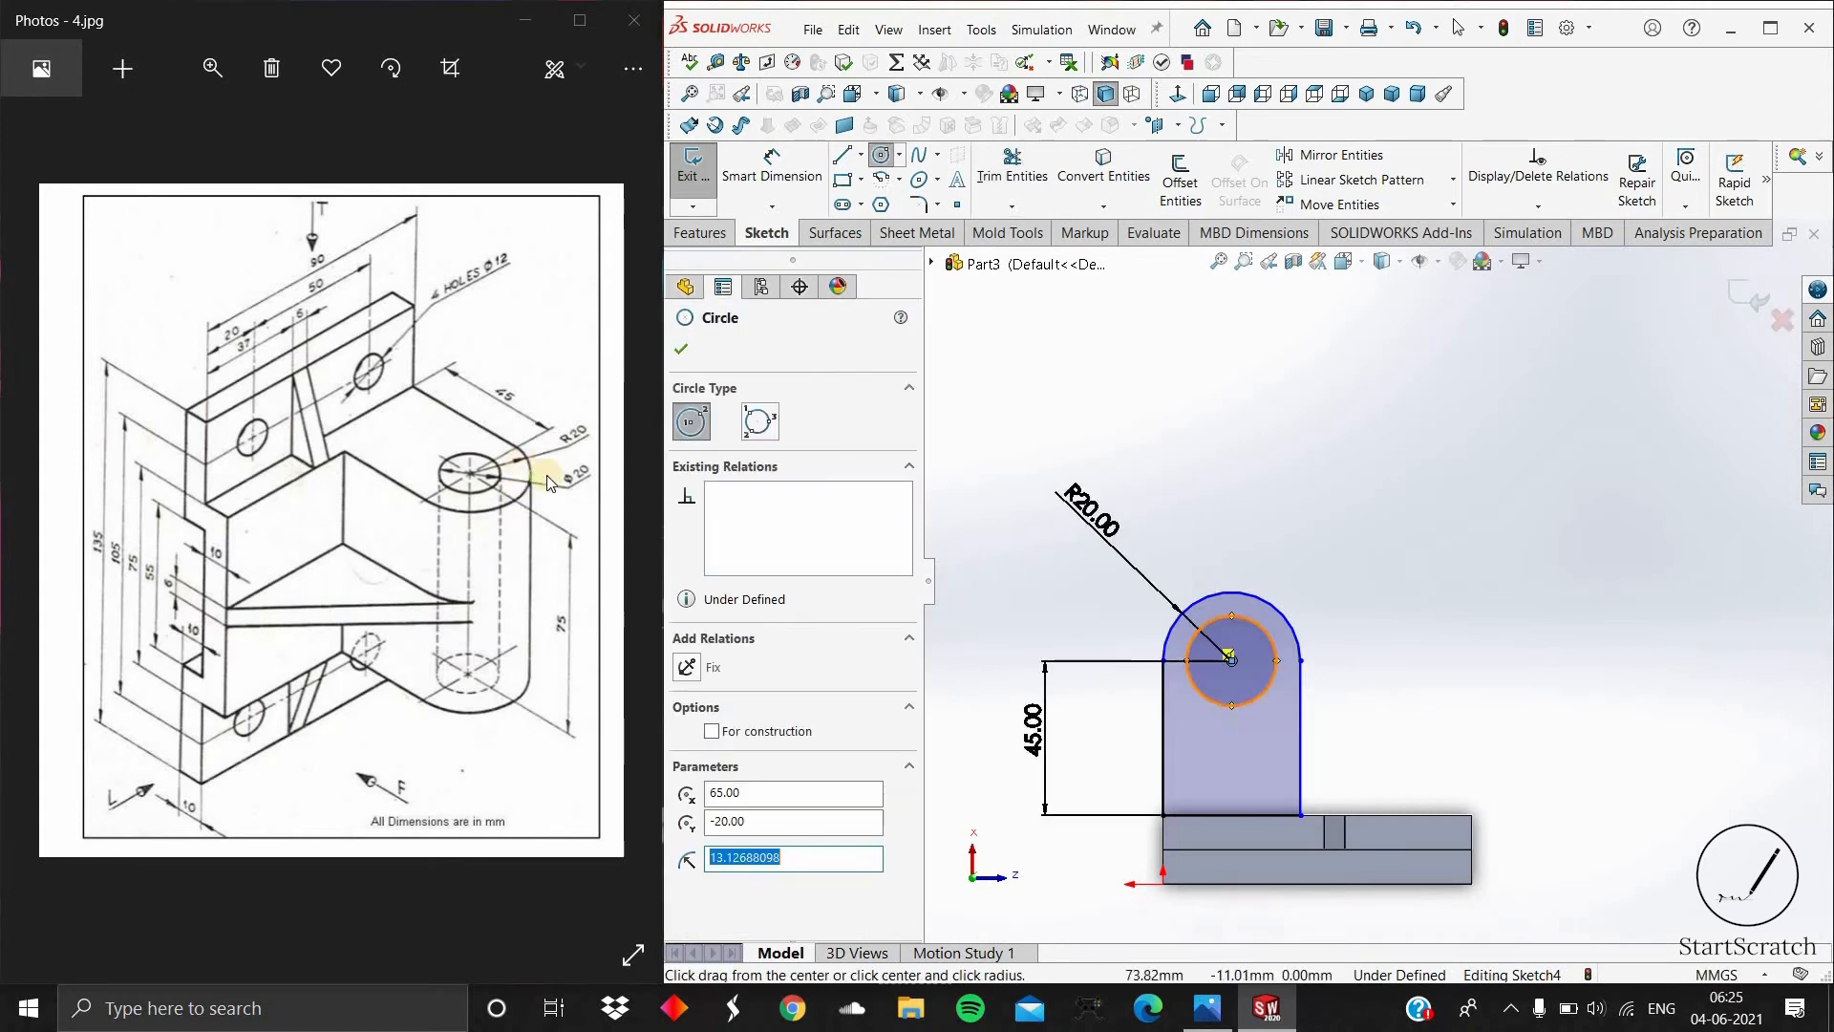
click(757, 172)
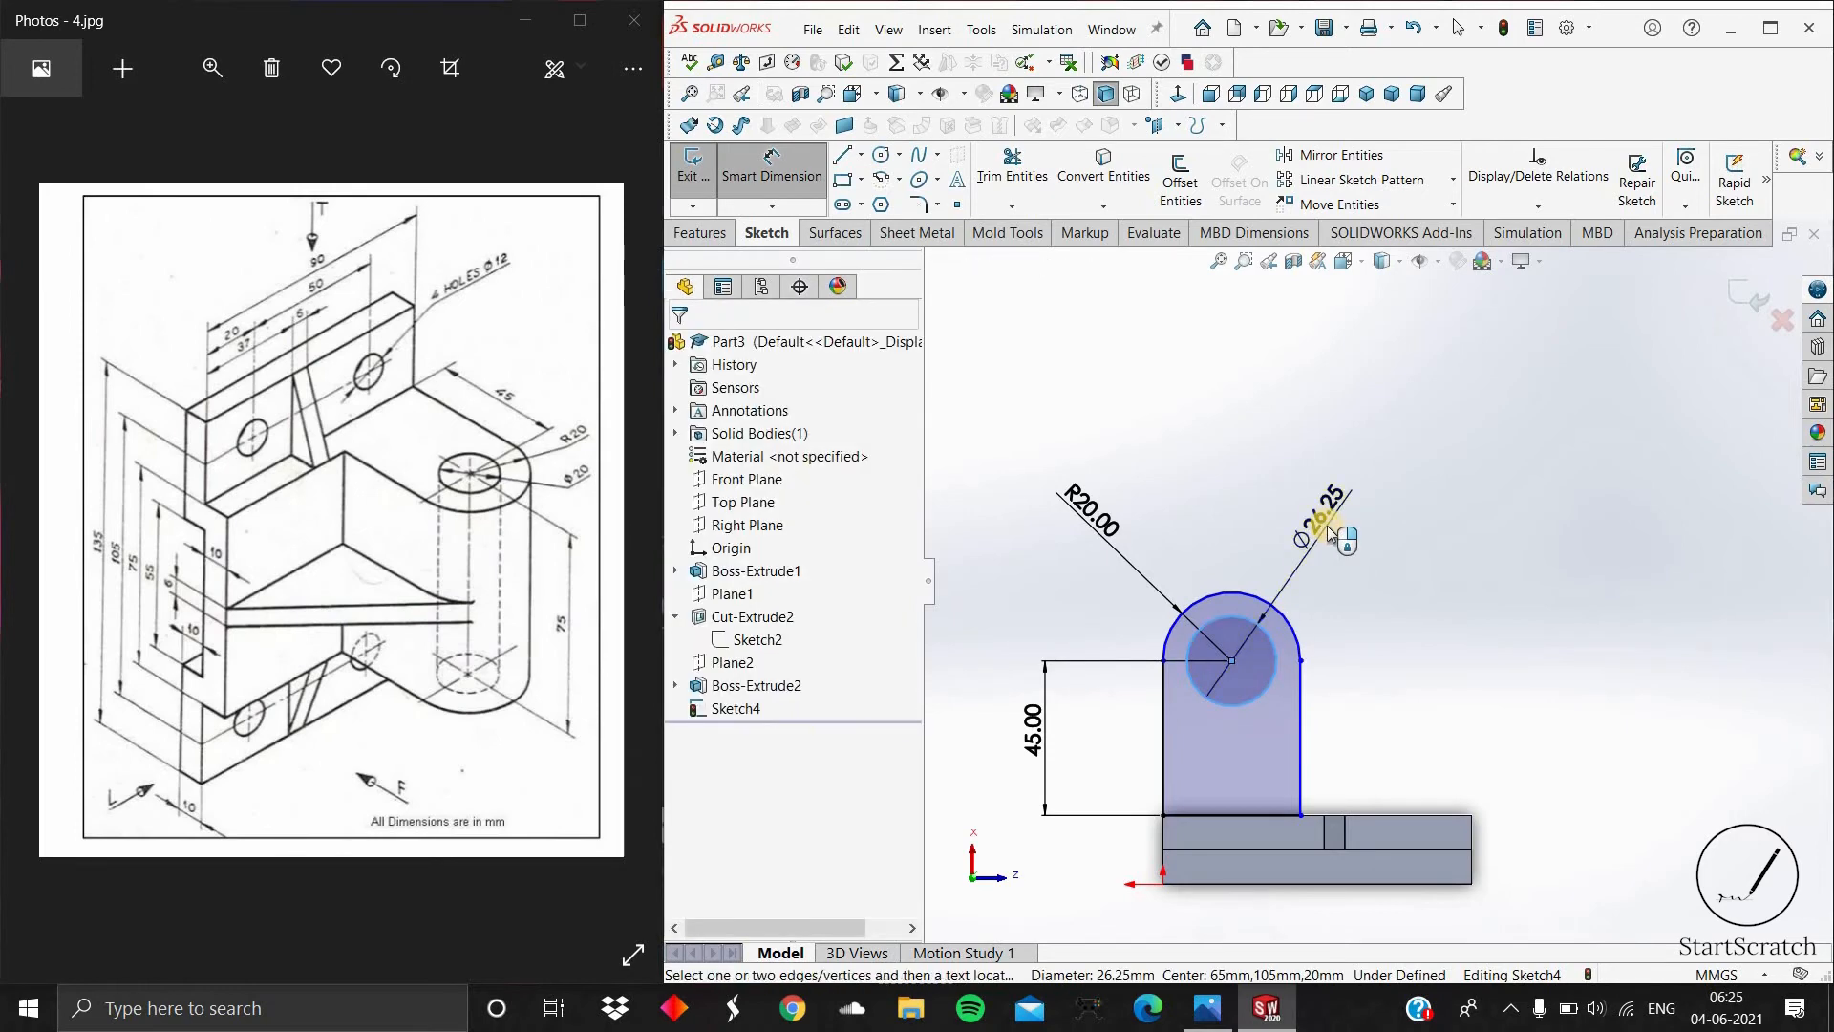
click(1327, 530)
text(20)
key(Return)
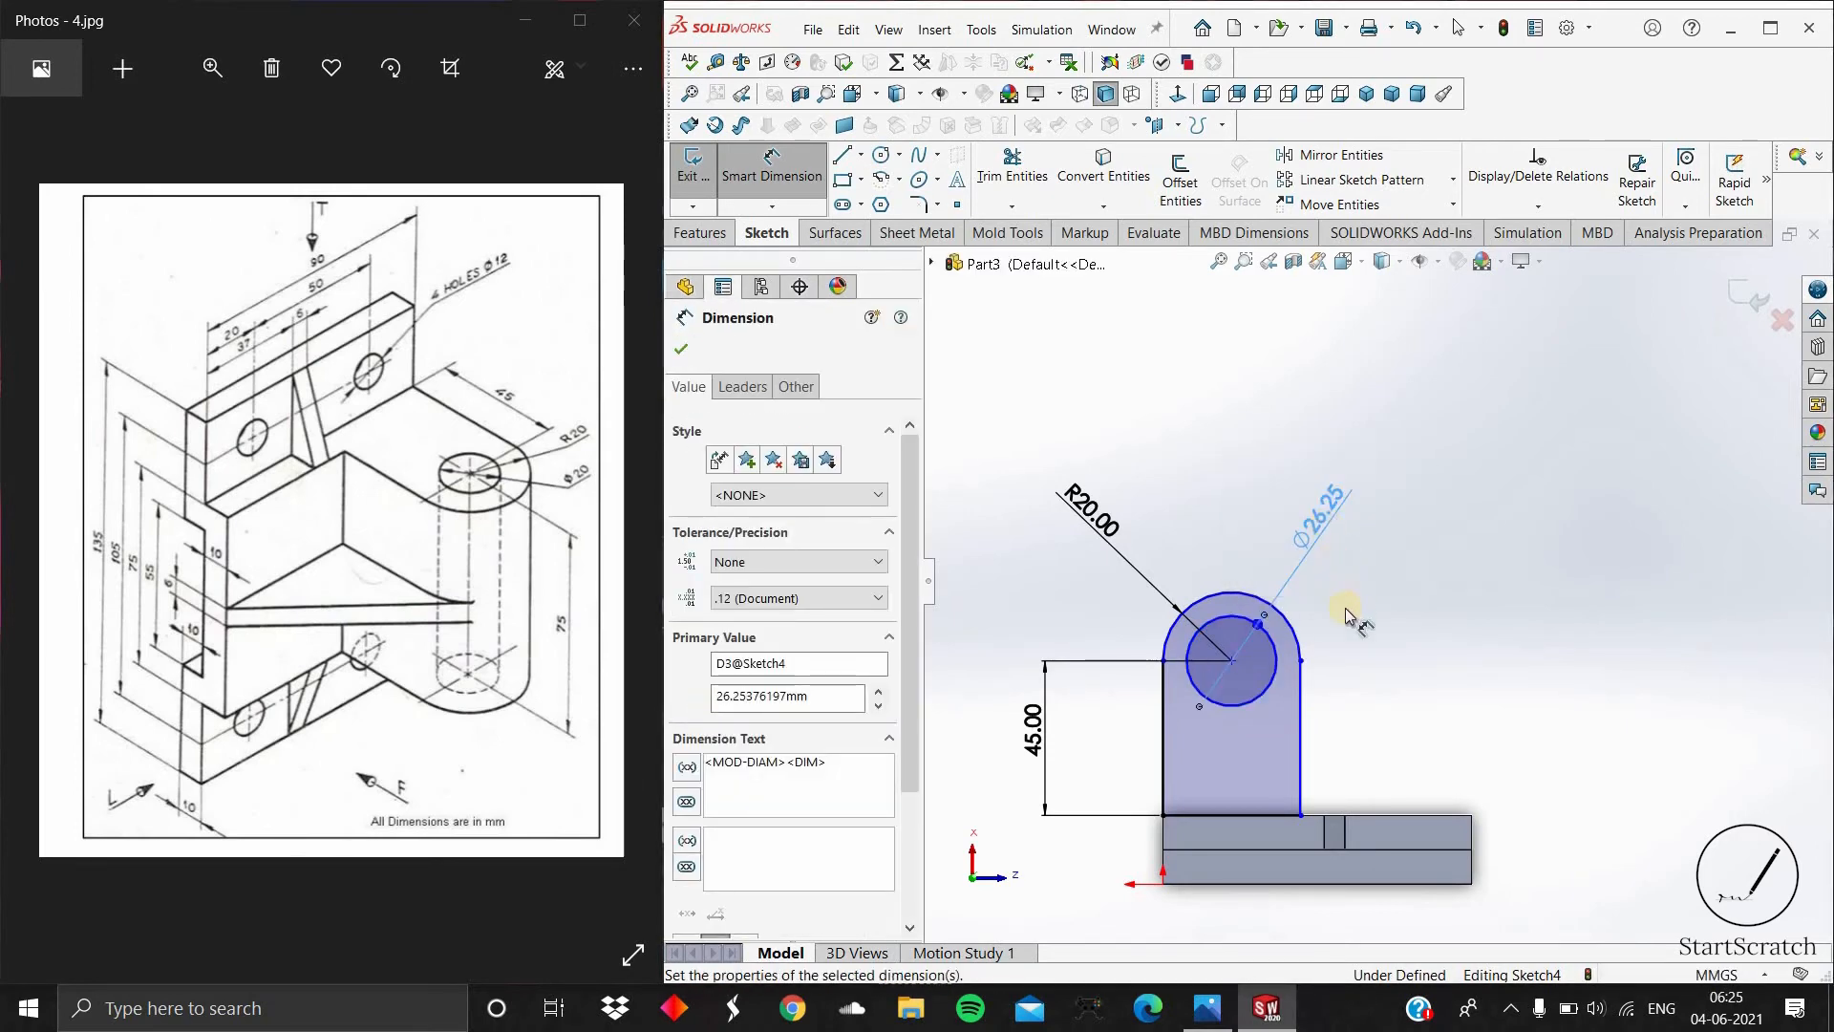
scroll(1356, 680, down, 3)
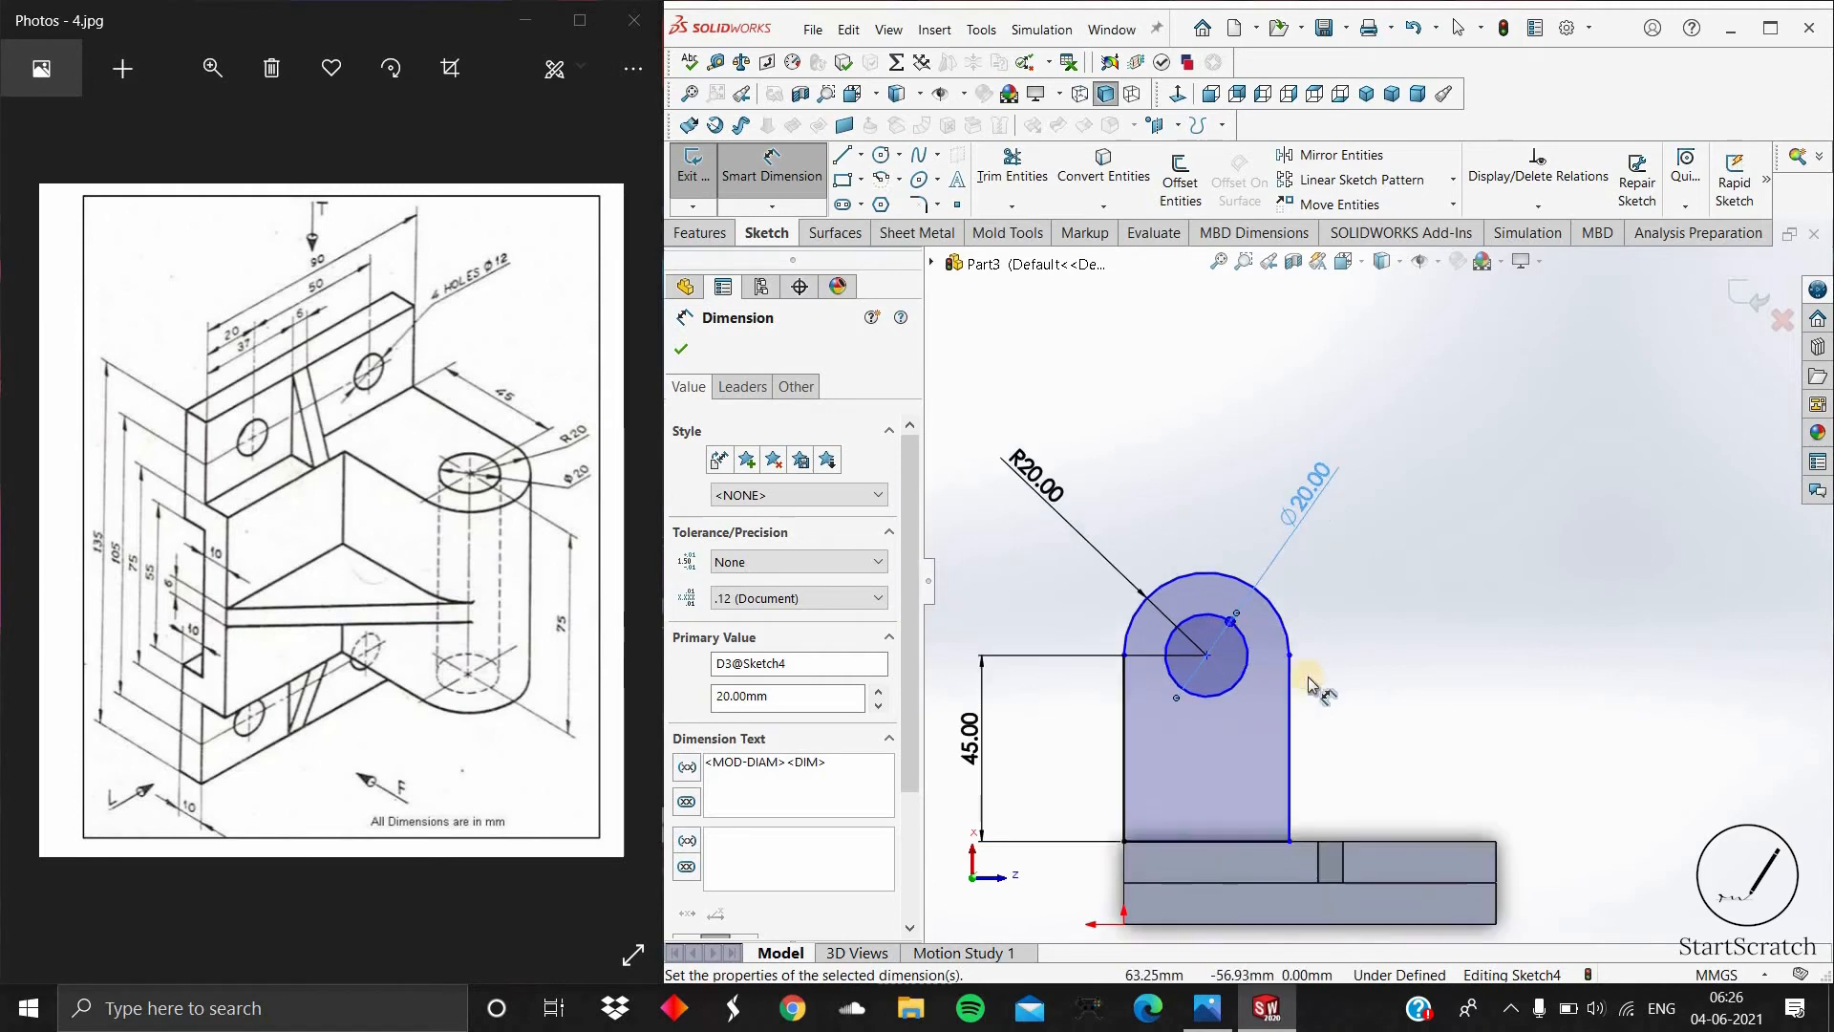
scroll(1369, 657, up, 3)
middle_drag(1341, 652, 1380, 669)
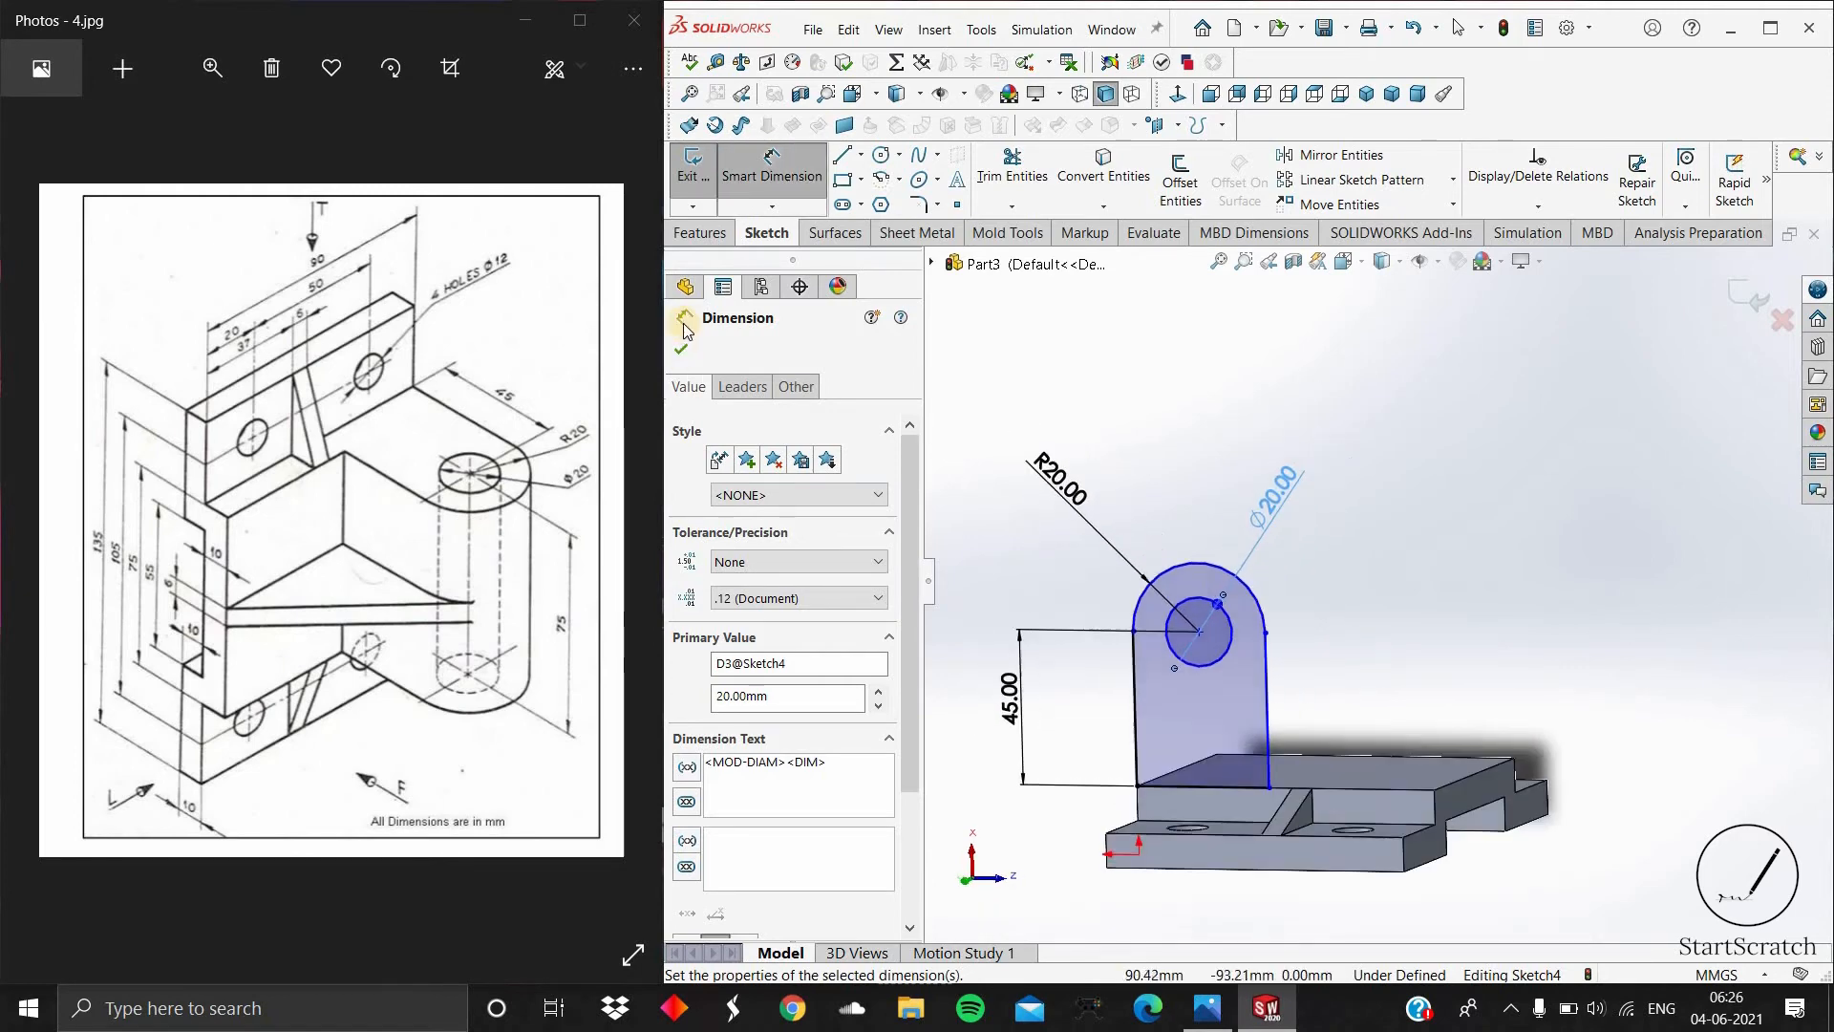
click(681, 348)
Step: Extrude the rounded arm profile in the reversed direction up to the block's opposite end edge, merged with the body
click(705, 236)
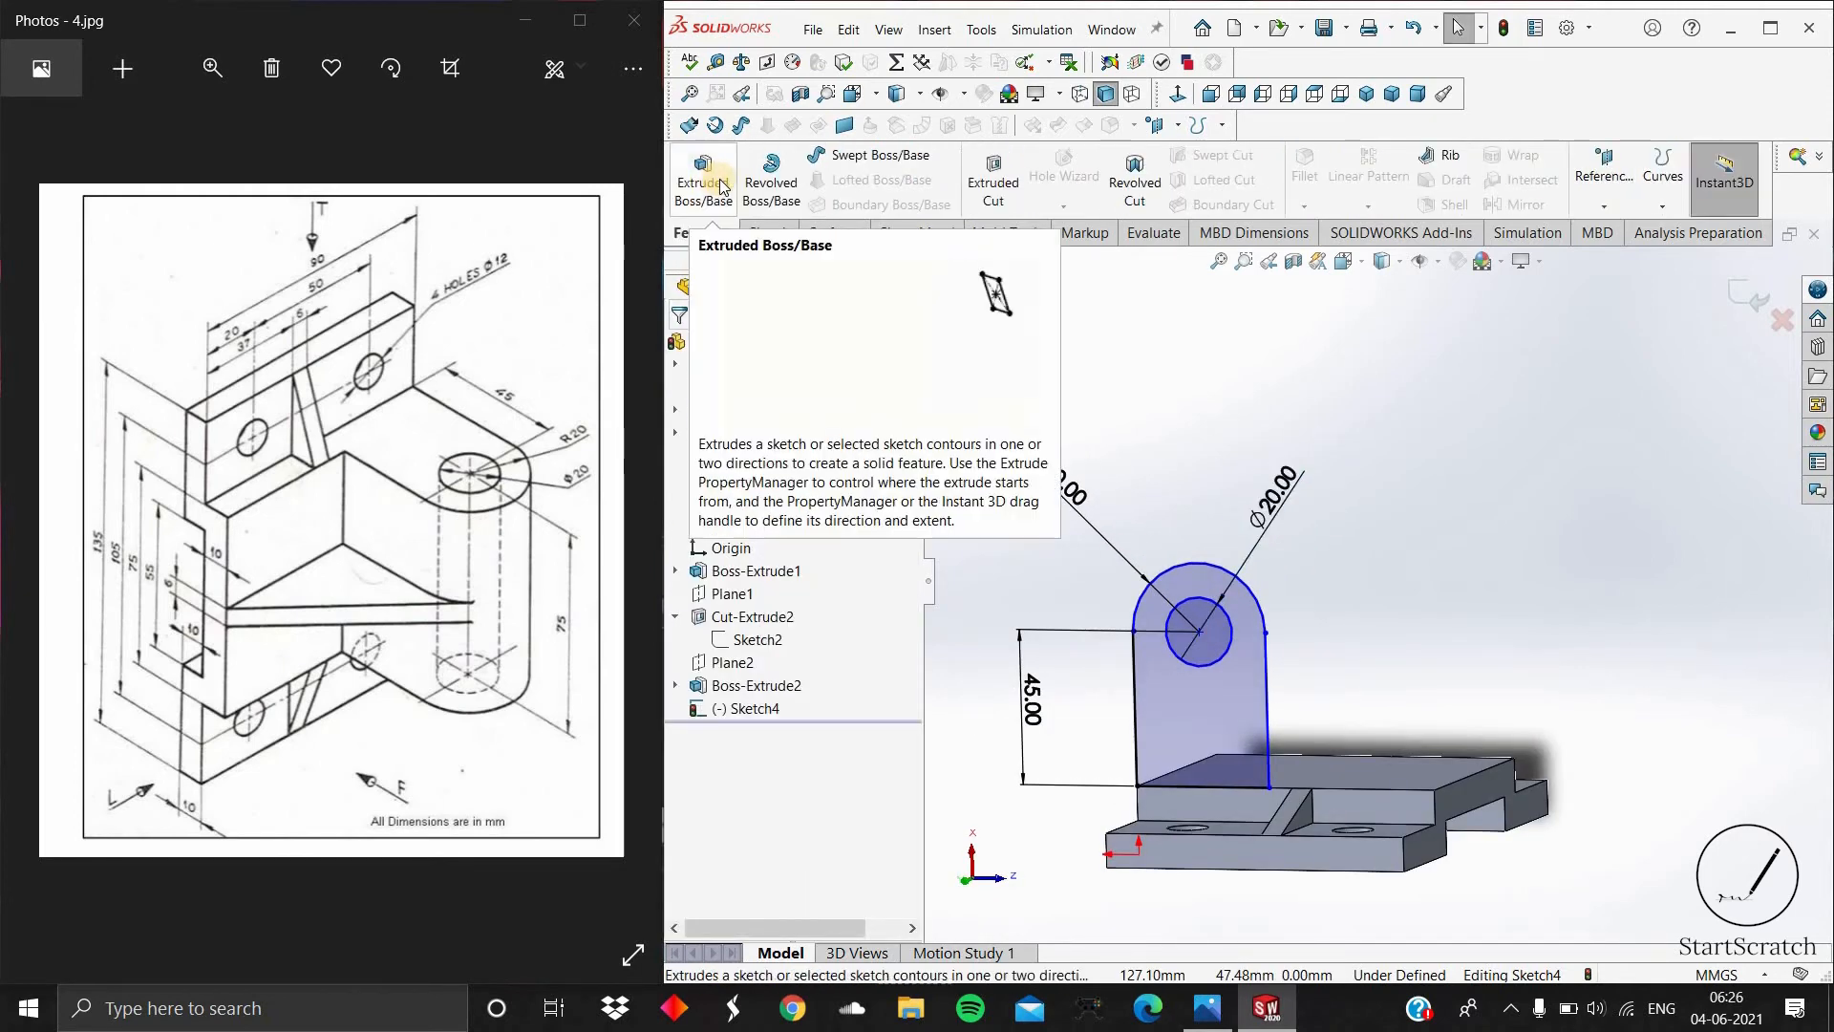
click(703, 176)
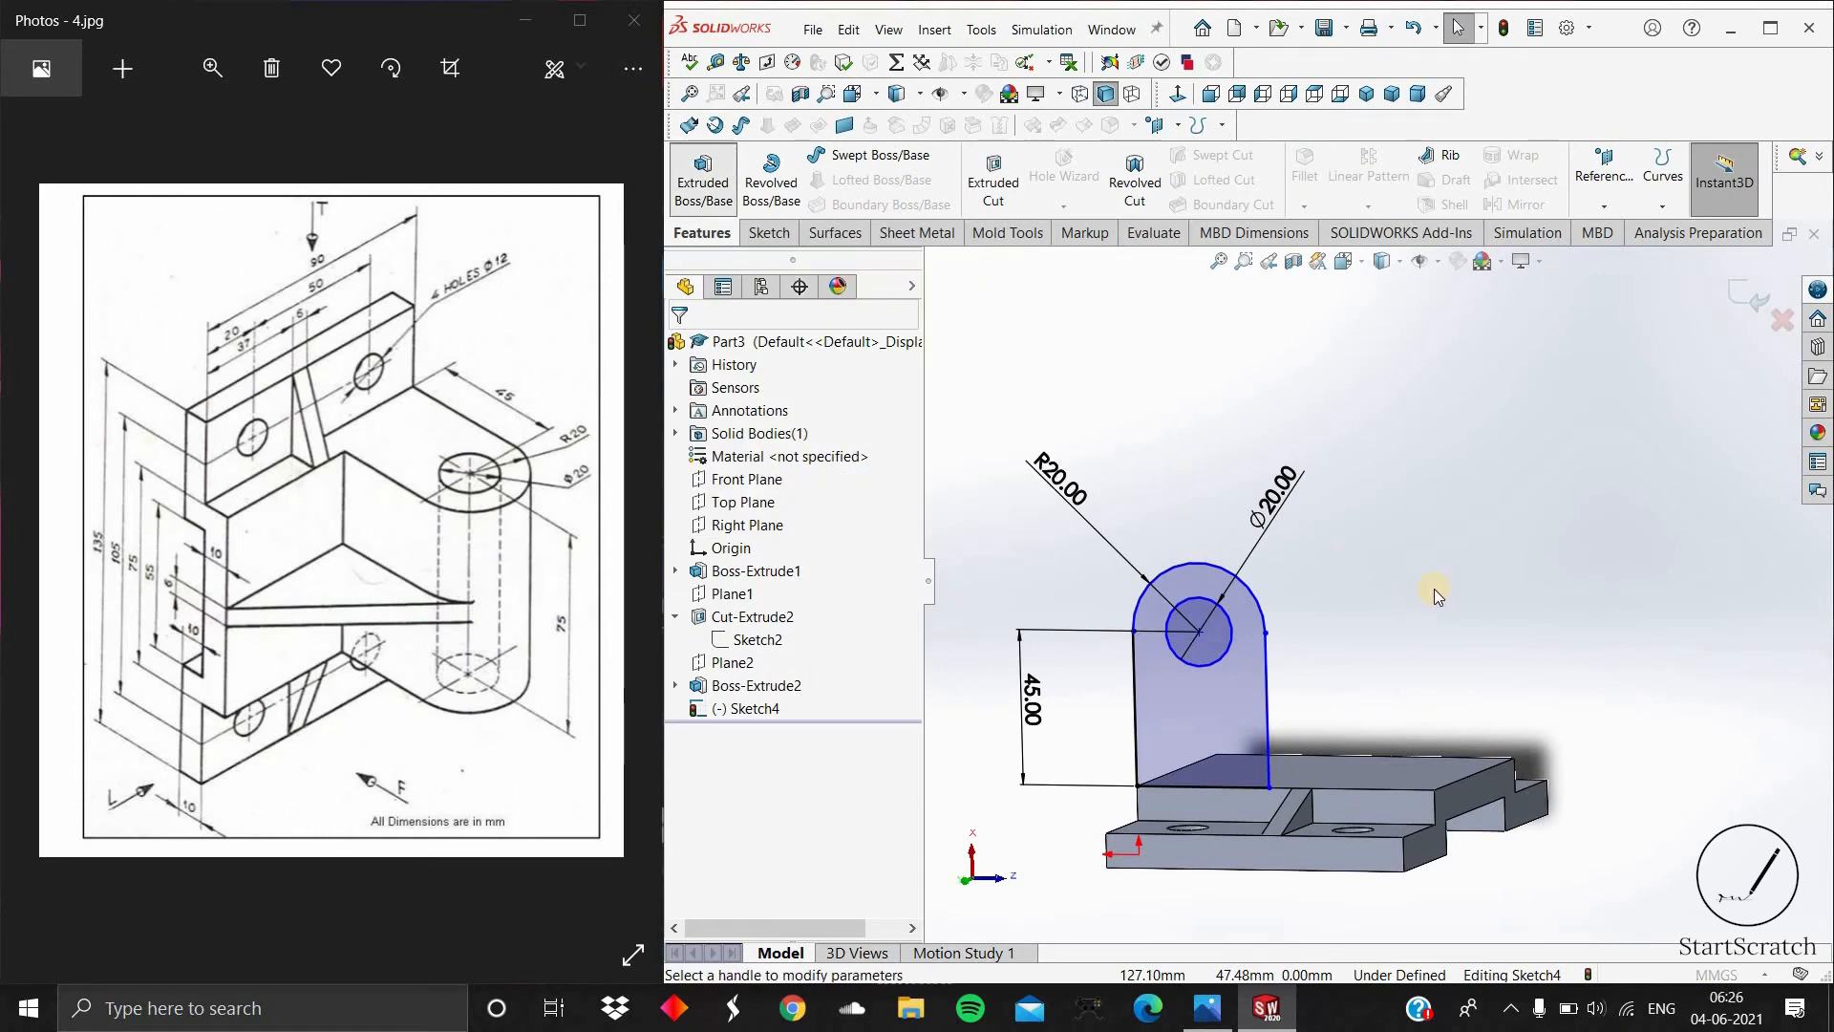
middle_drag(1371, 603, 717, 474)
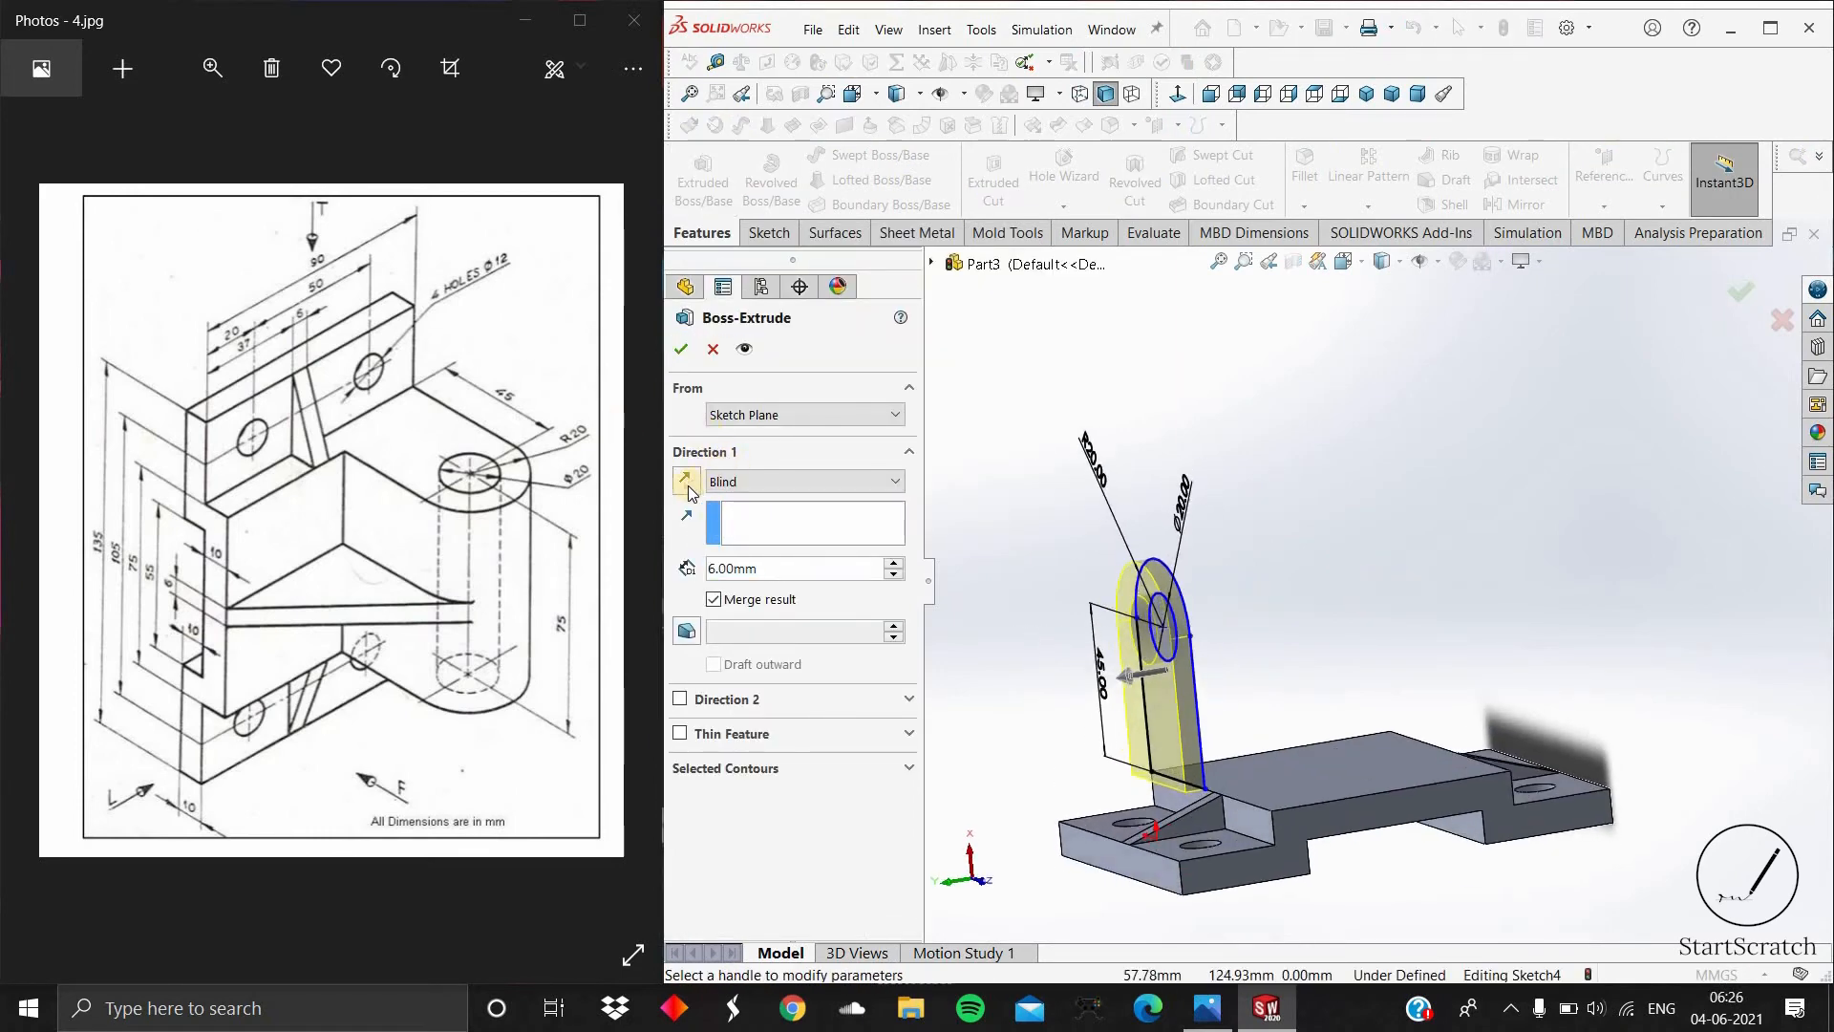
middle_drag(1584, 554, 1517, 744)
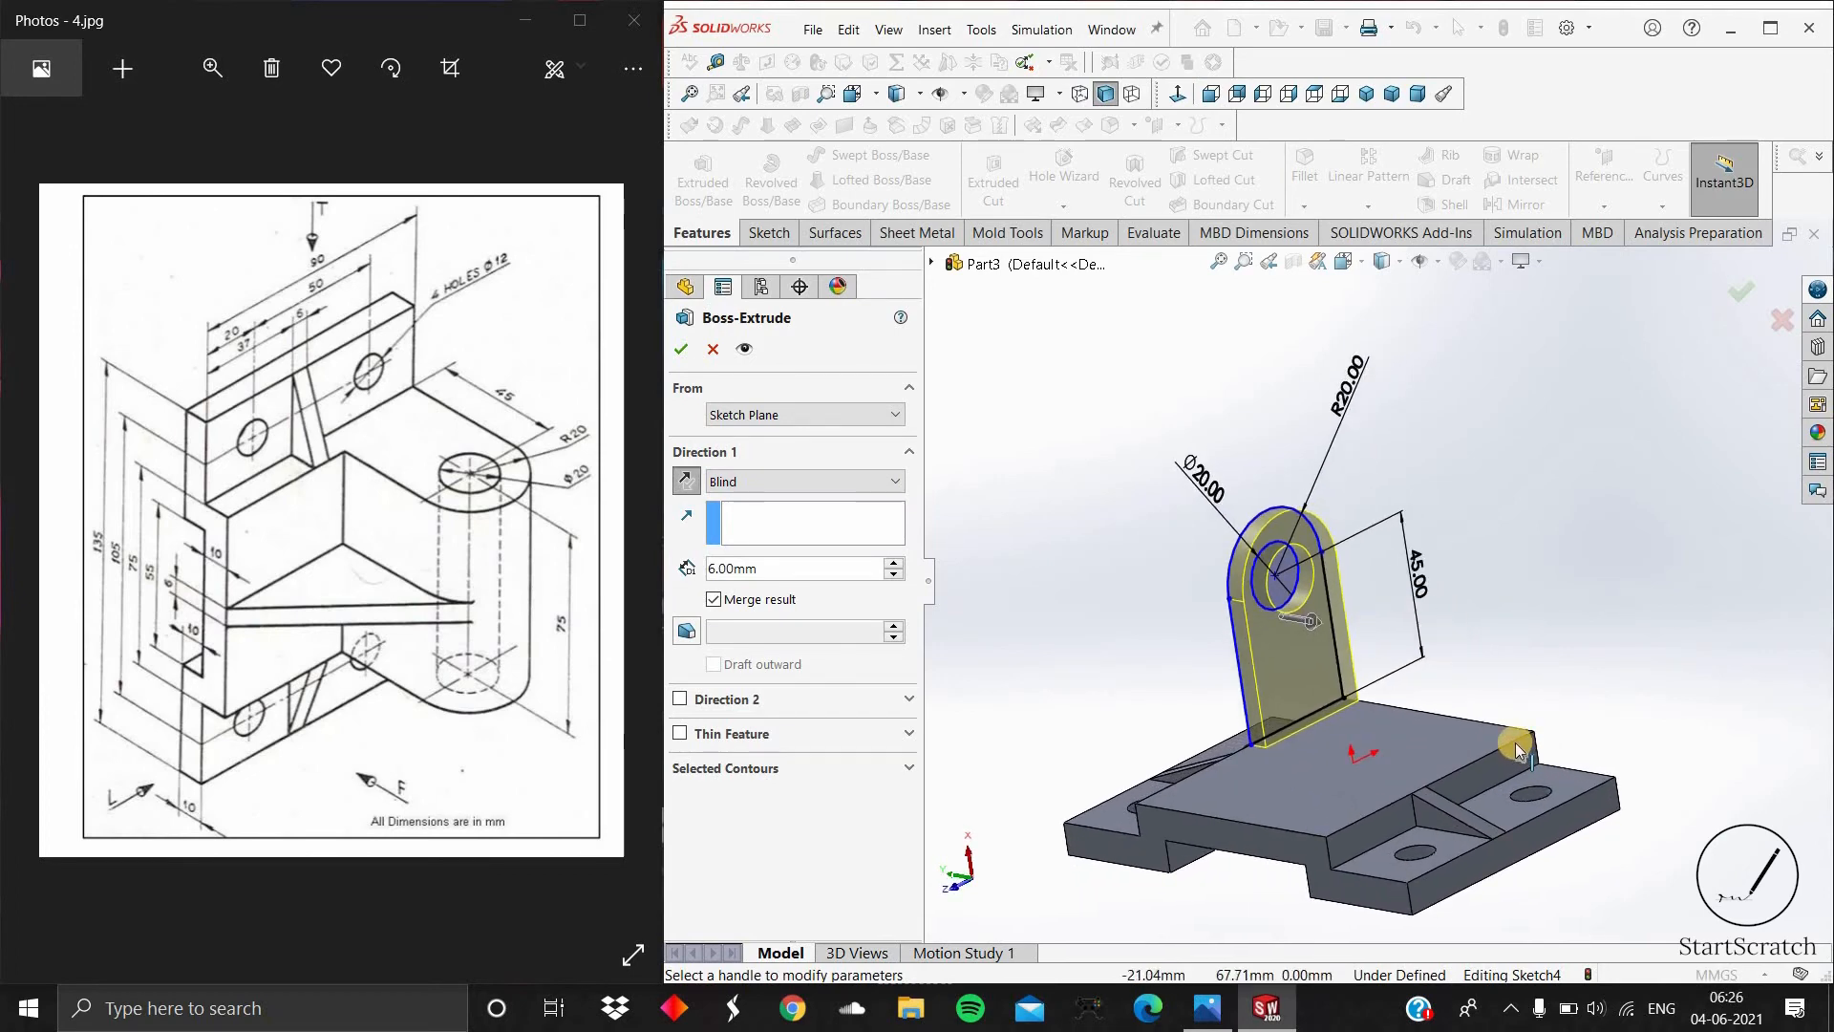
click(1515, 742)
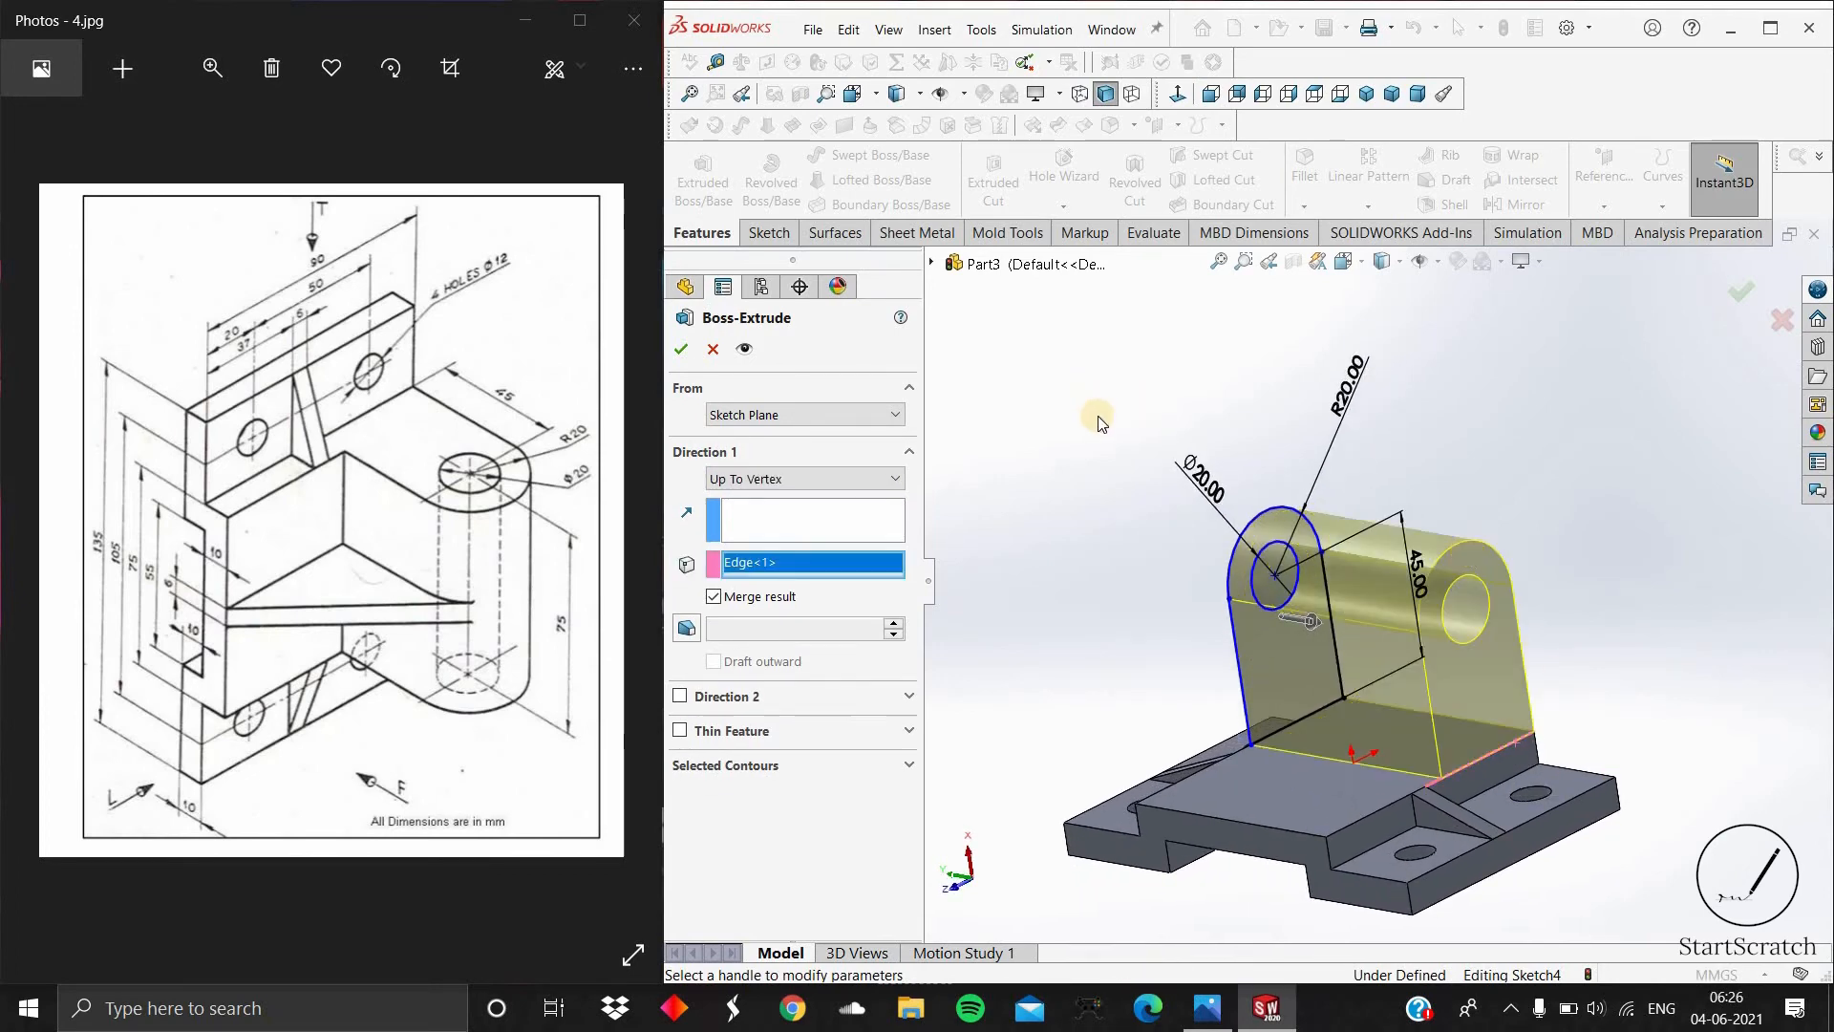
middle_drag(1246, 379, 1185, 401)
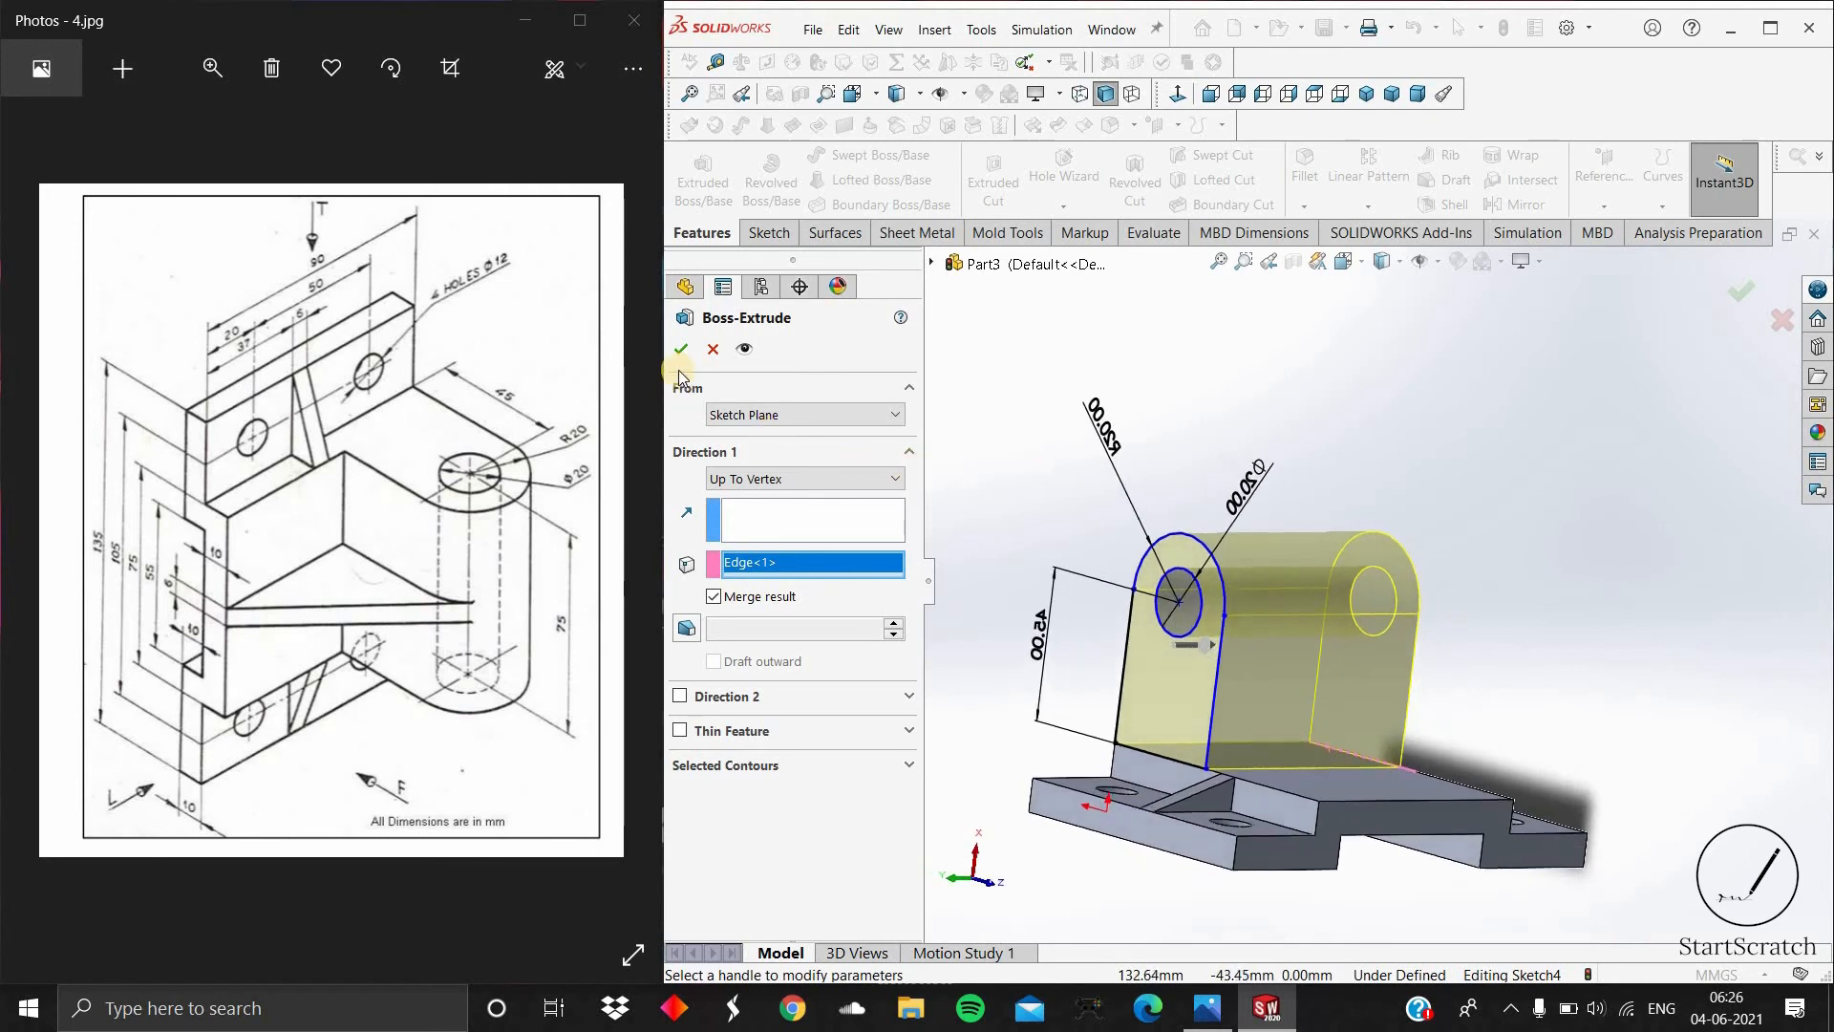
click(678, 352)
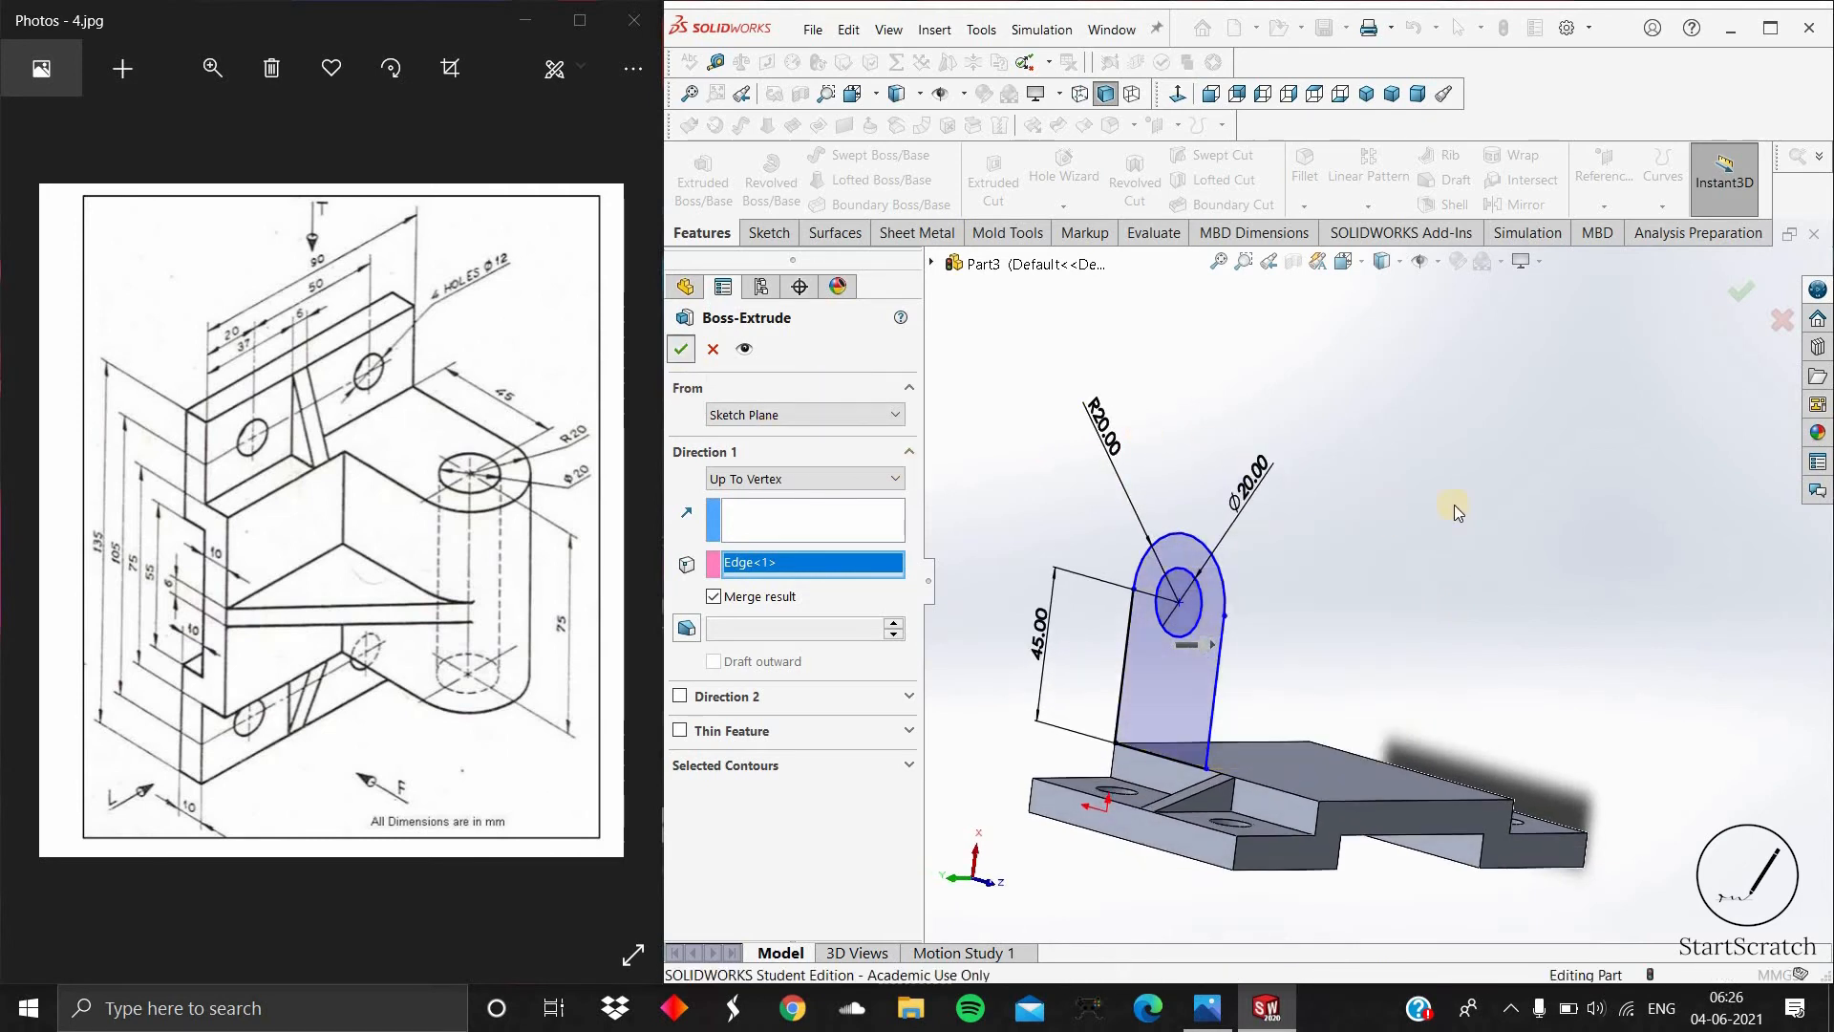
click(1523, 577)
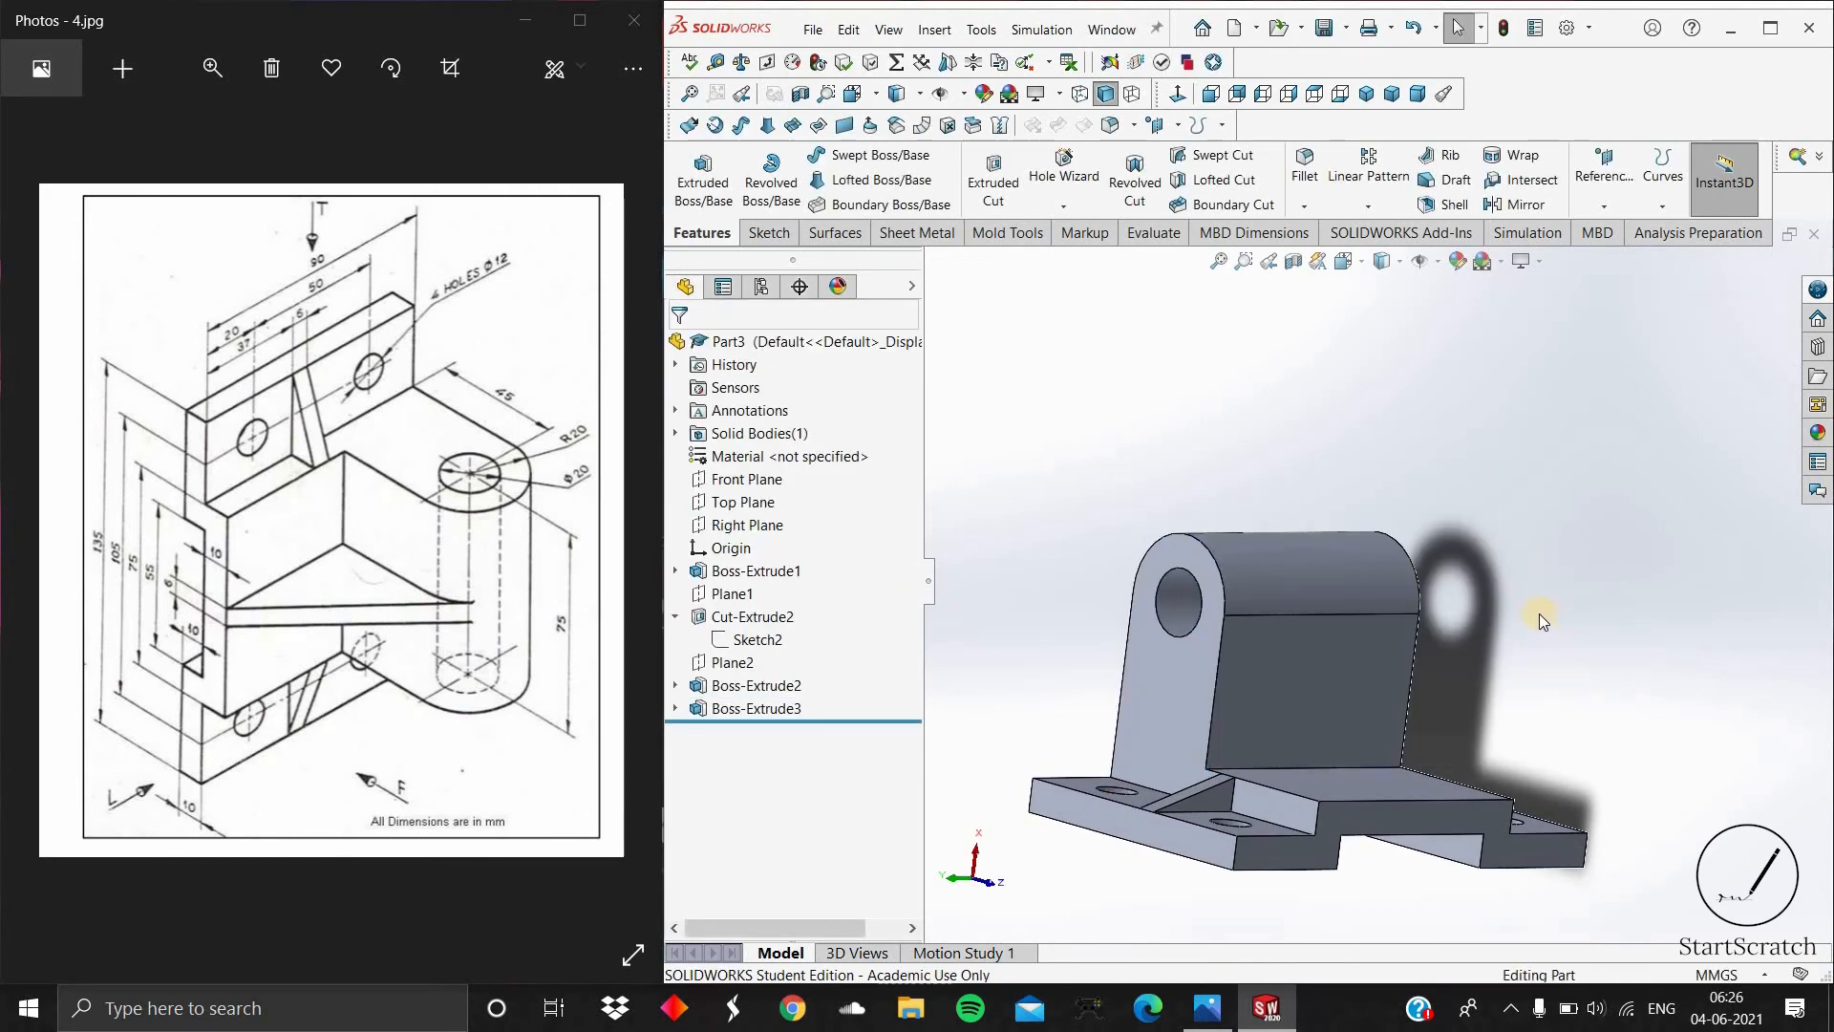
Step: Start defining a new reference plane for the arm's rib
middle_drag(1395, 593, 1528, 641)
middle_drag(1051, 762, 993, 764)
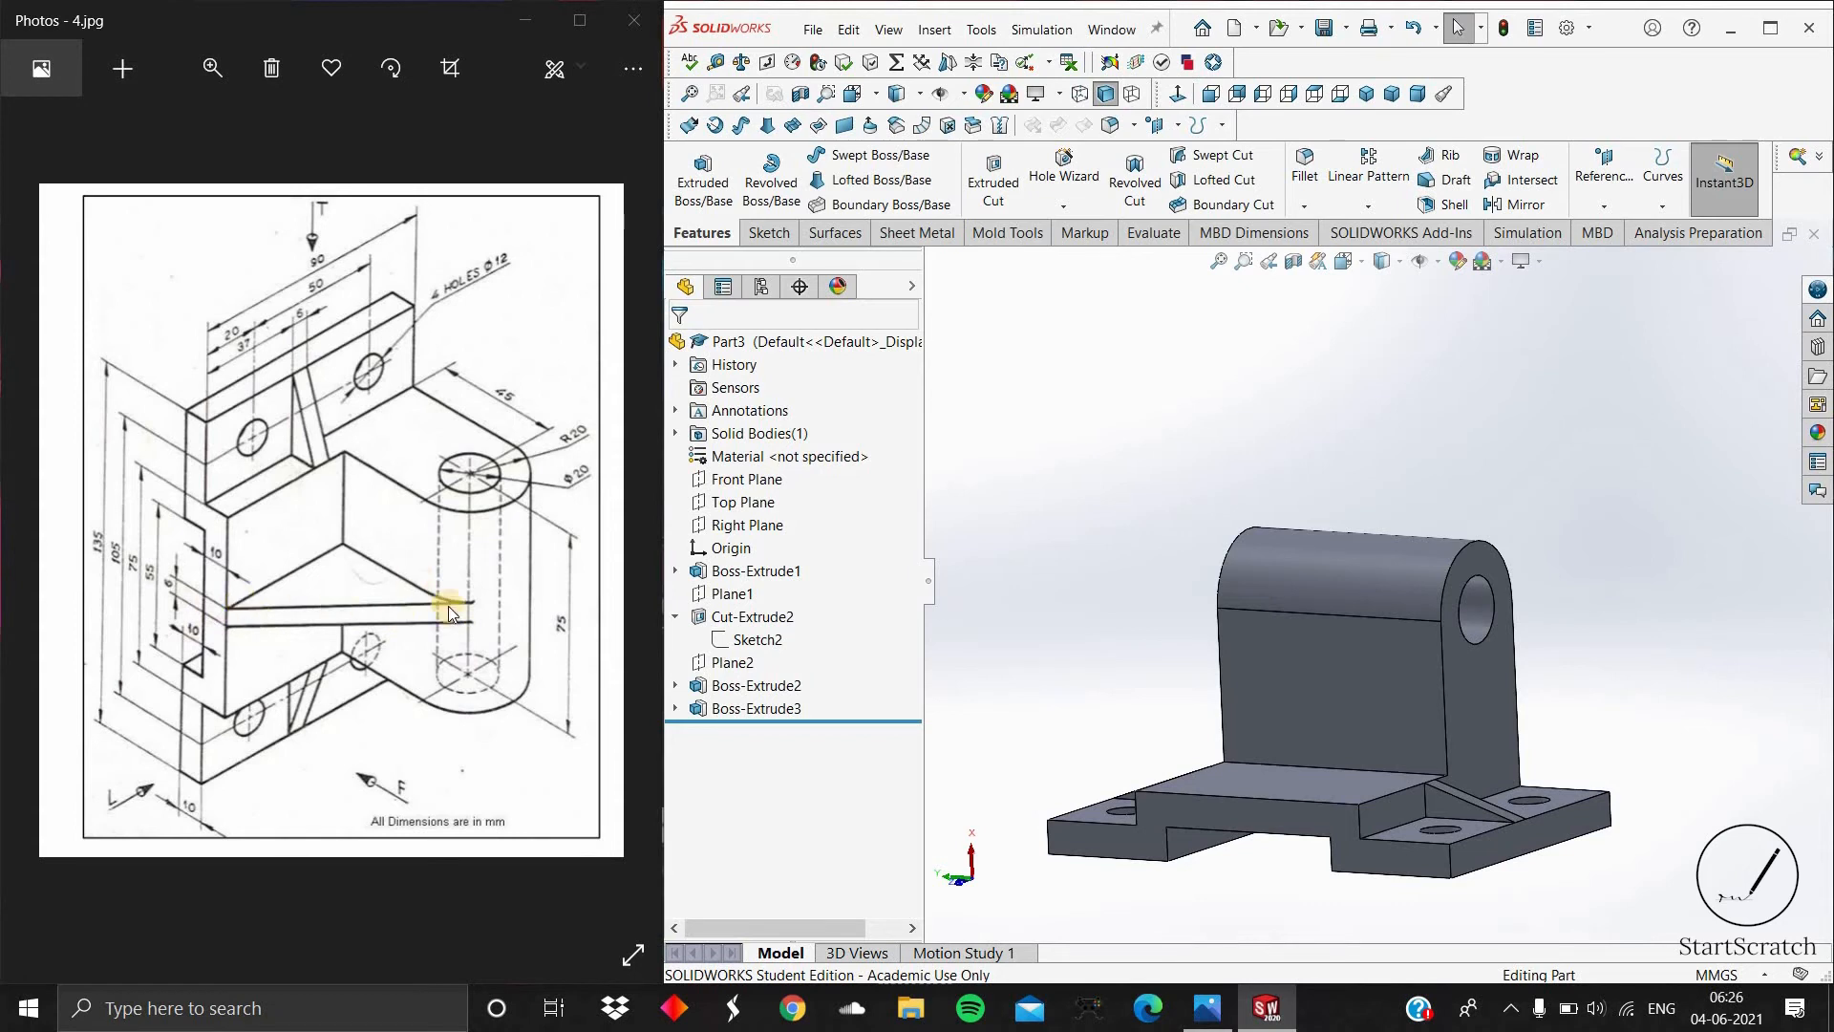
middle_drag(1319, 649, 1424, 471)
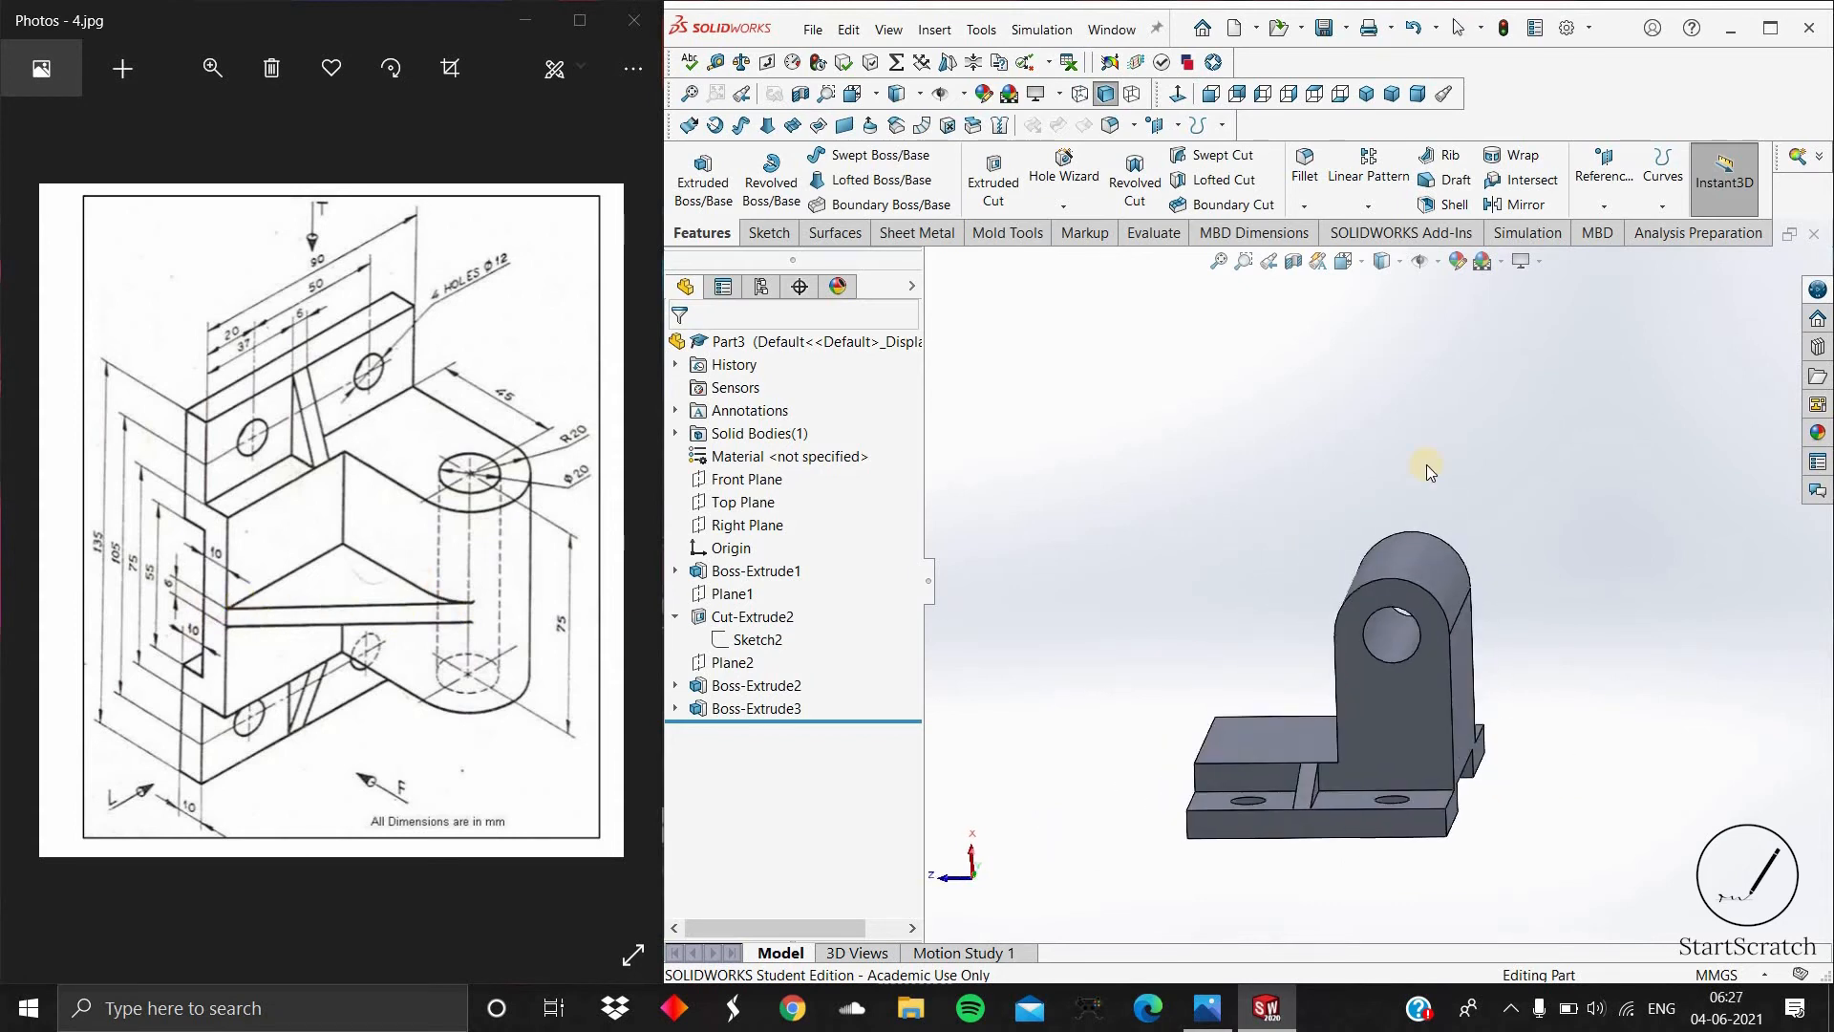
click(1608, 203)
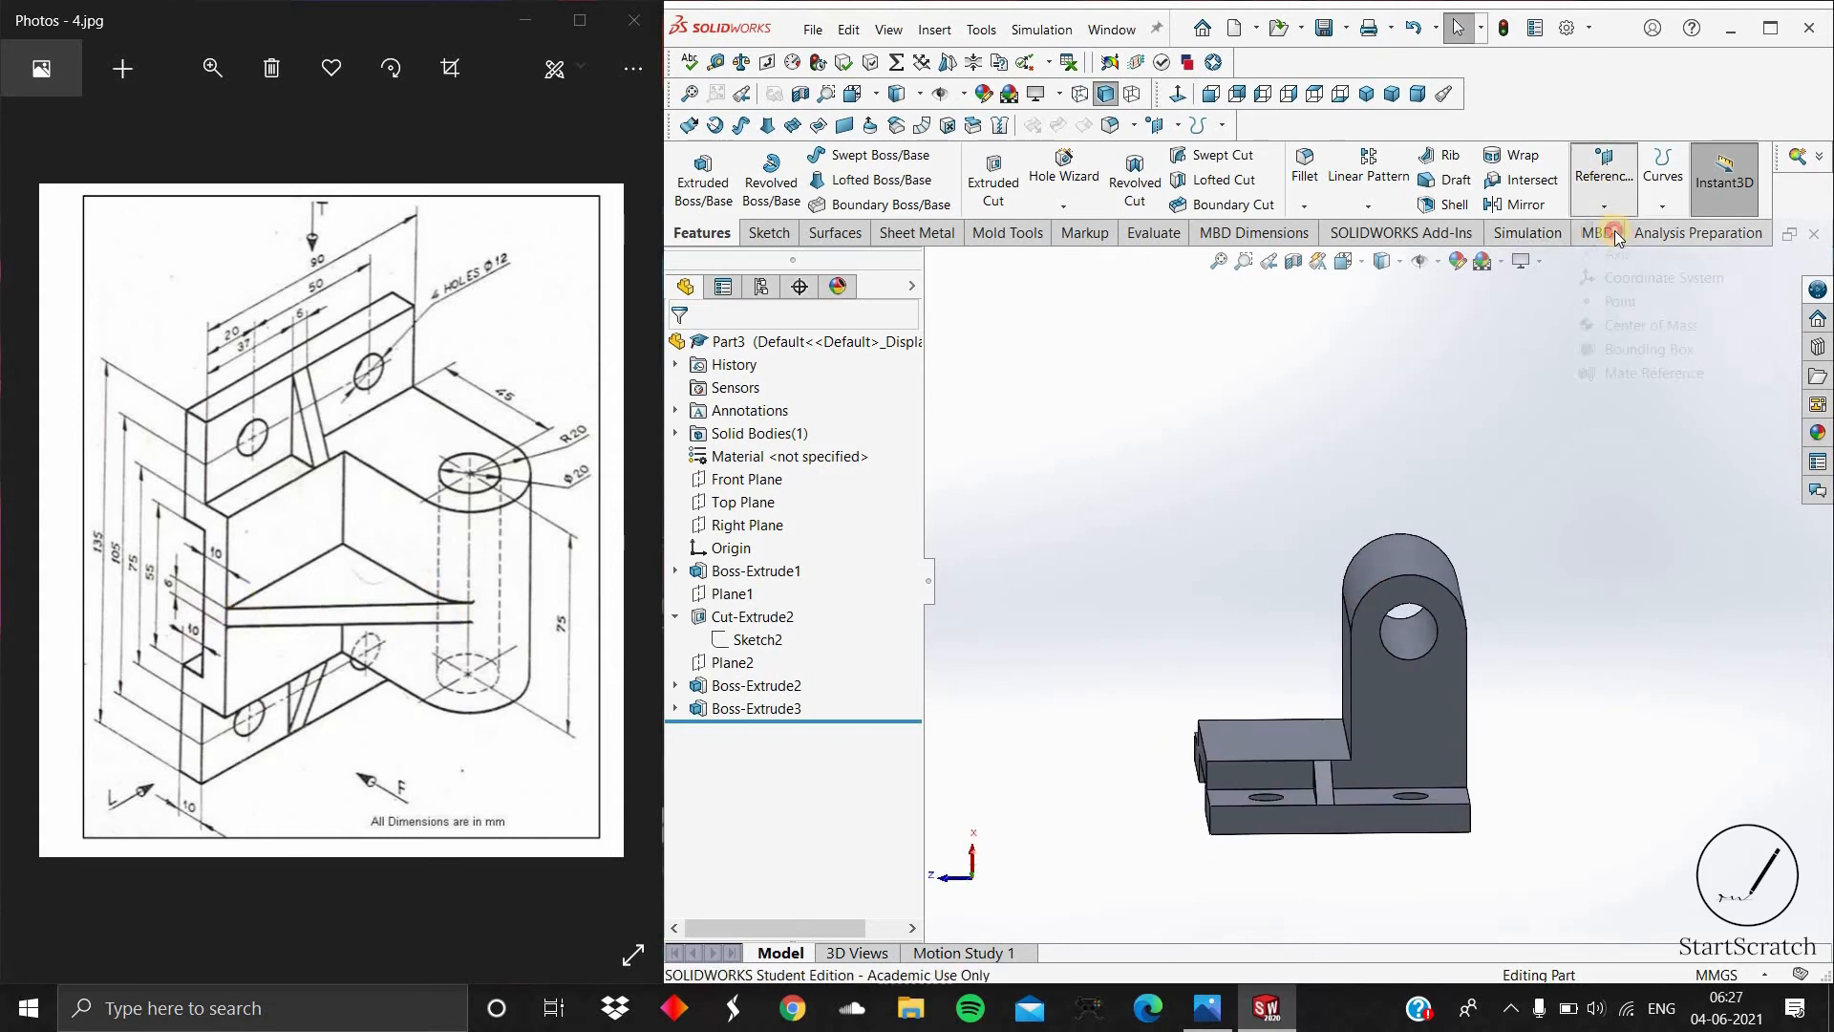
click(1423, 717)
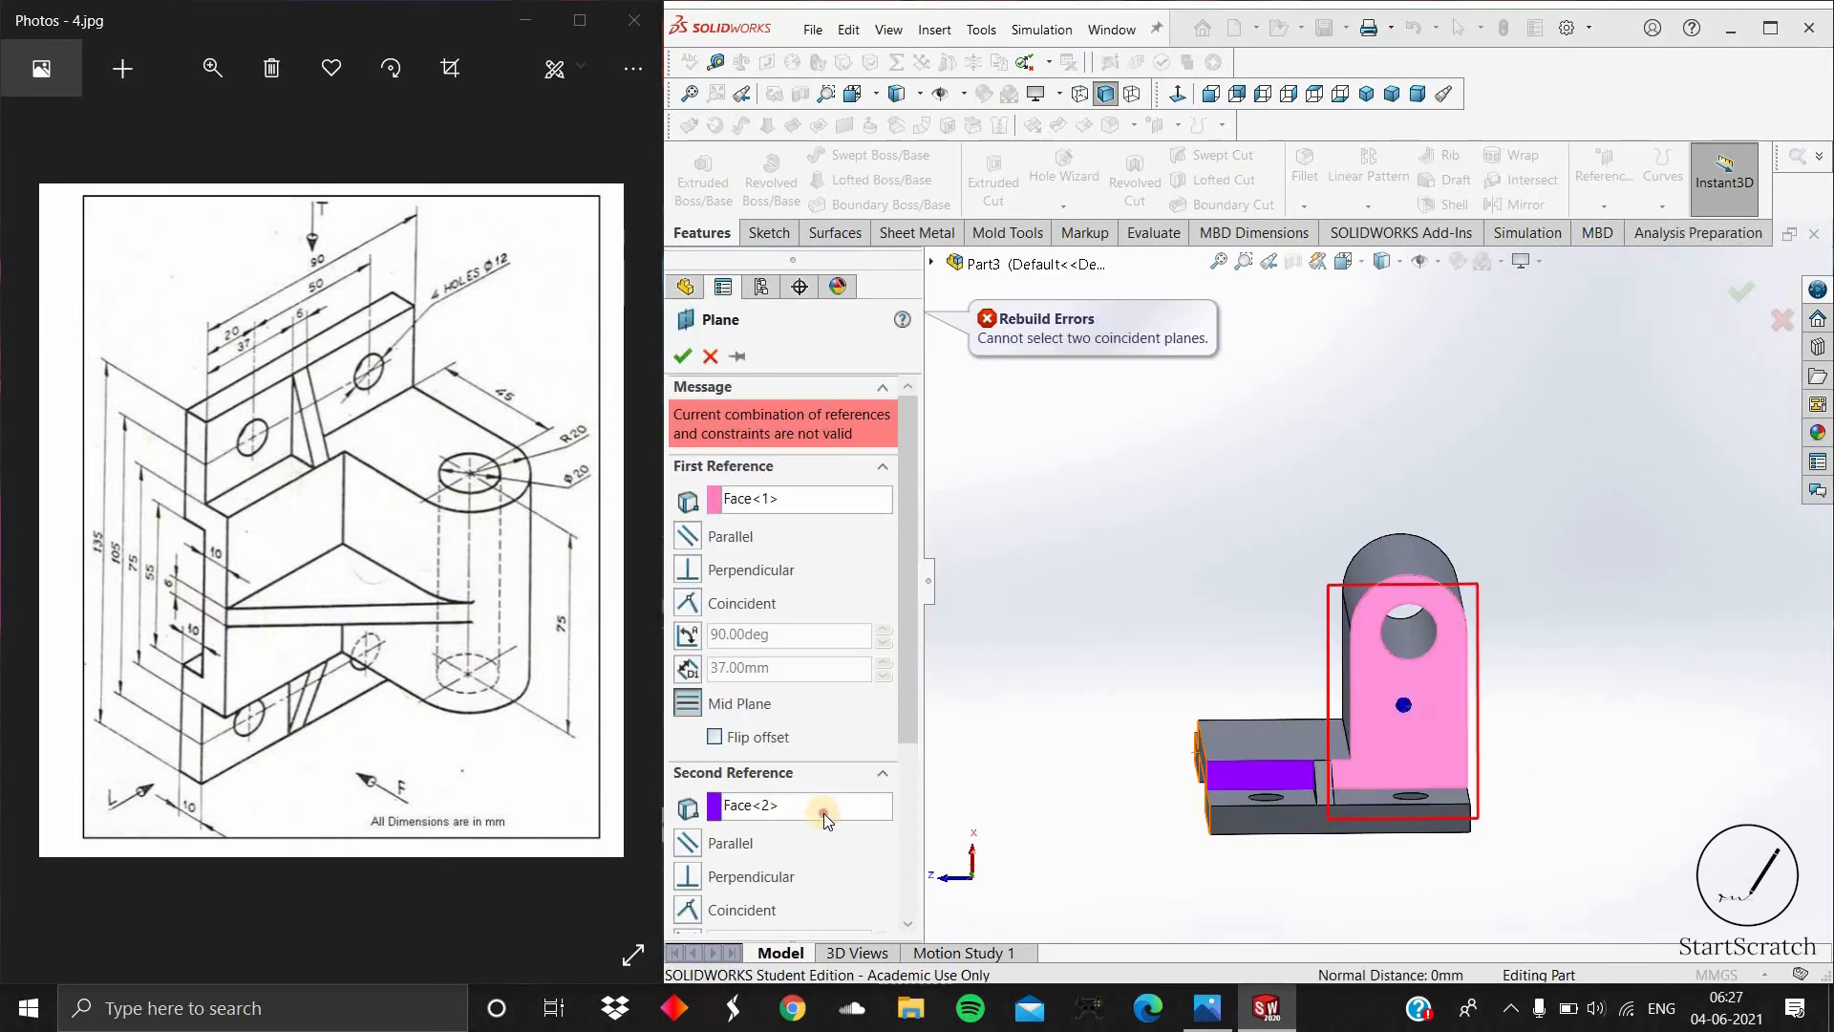
right_click(827, 819)
click(850, 824)
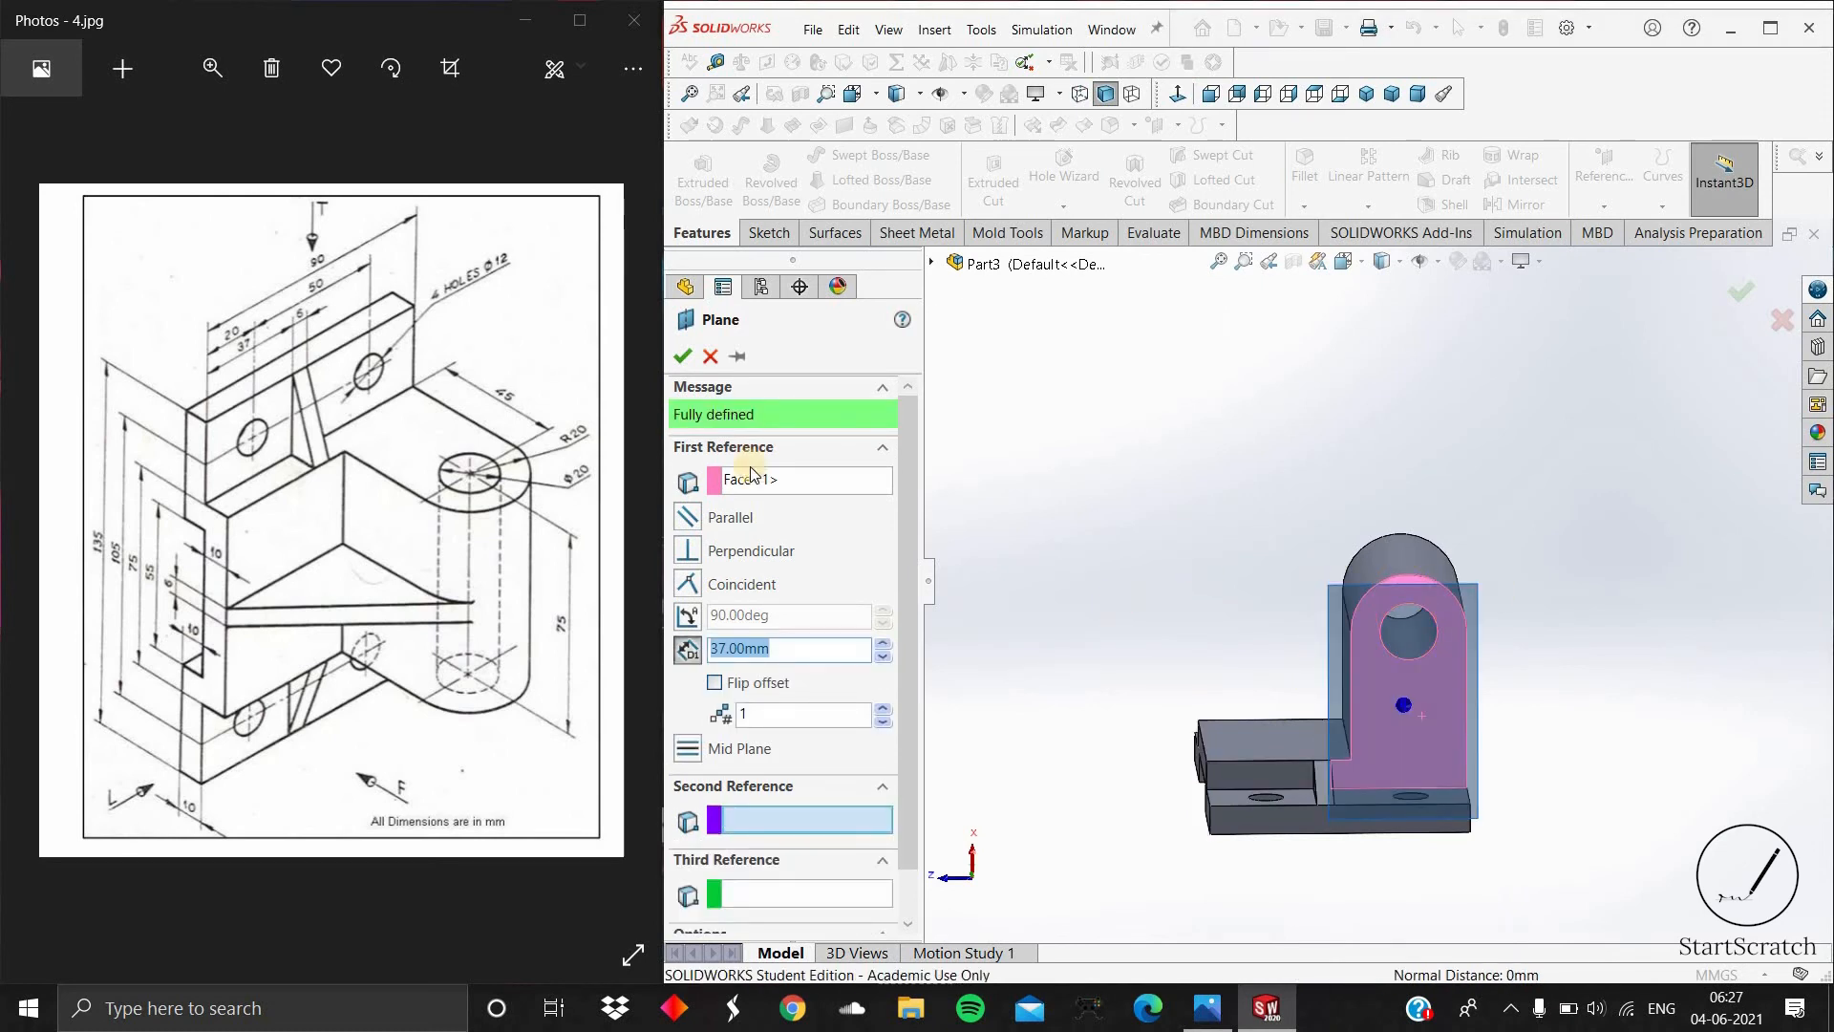
click(880, 492)
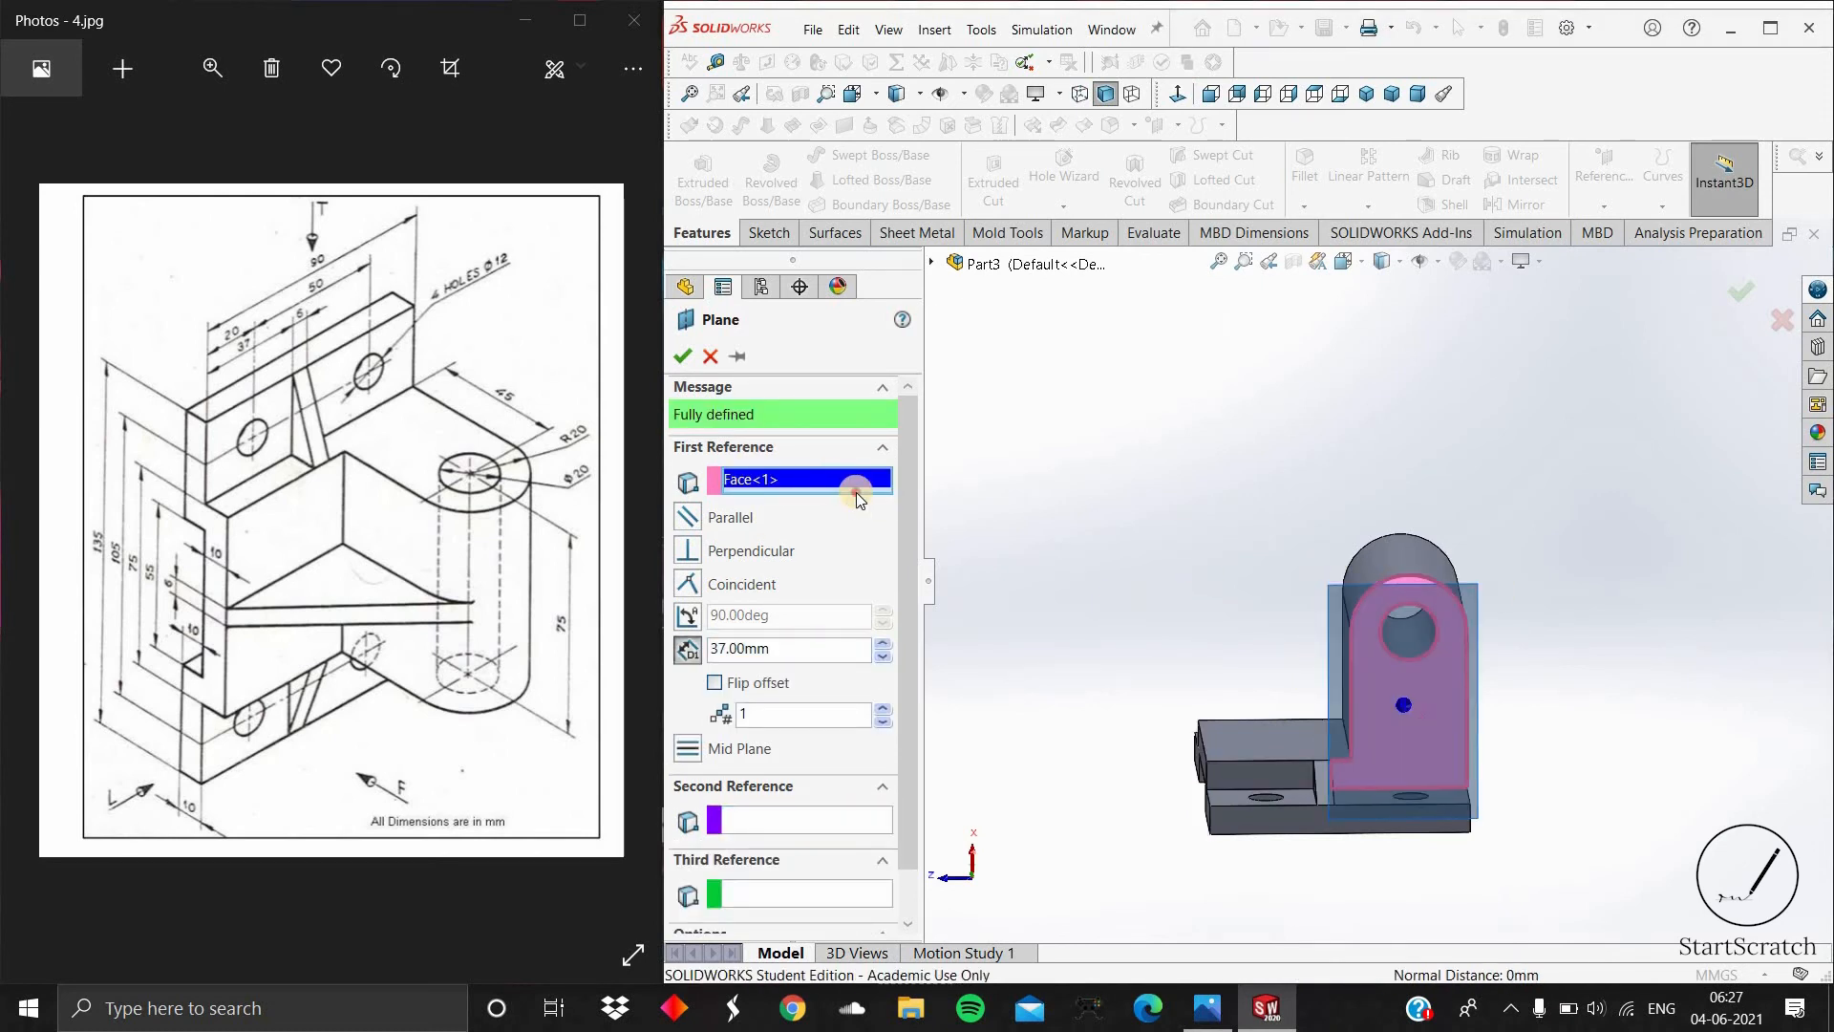
right_click(858, 498)
click(891, 485)
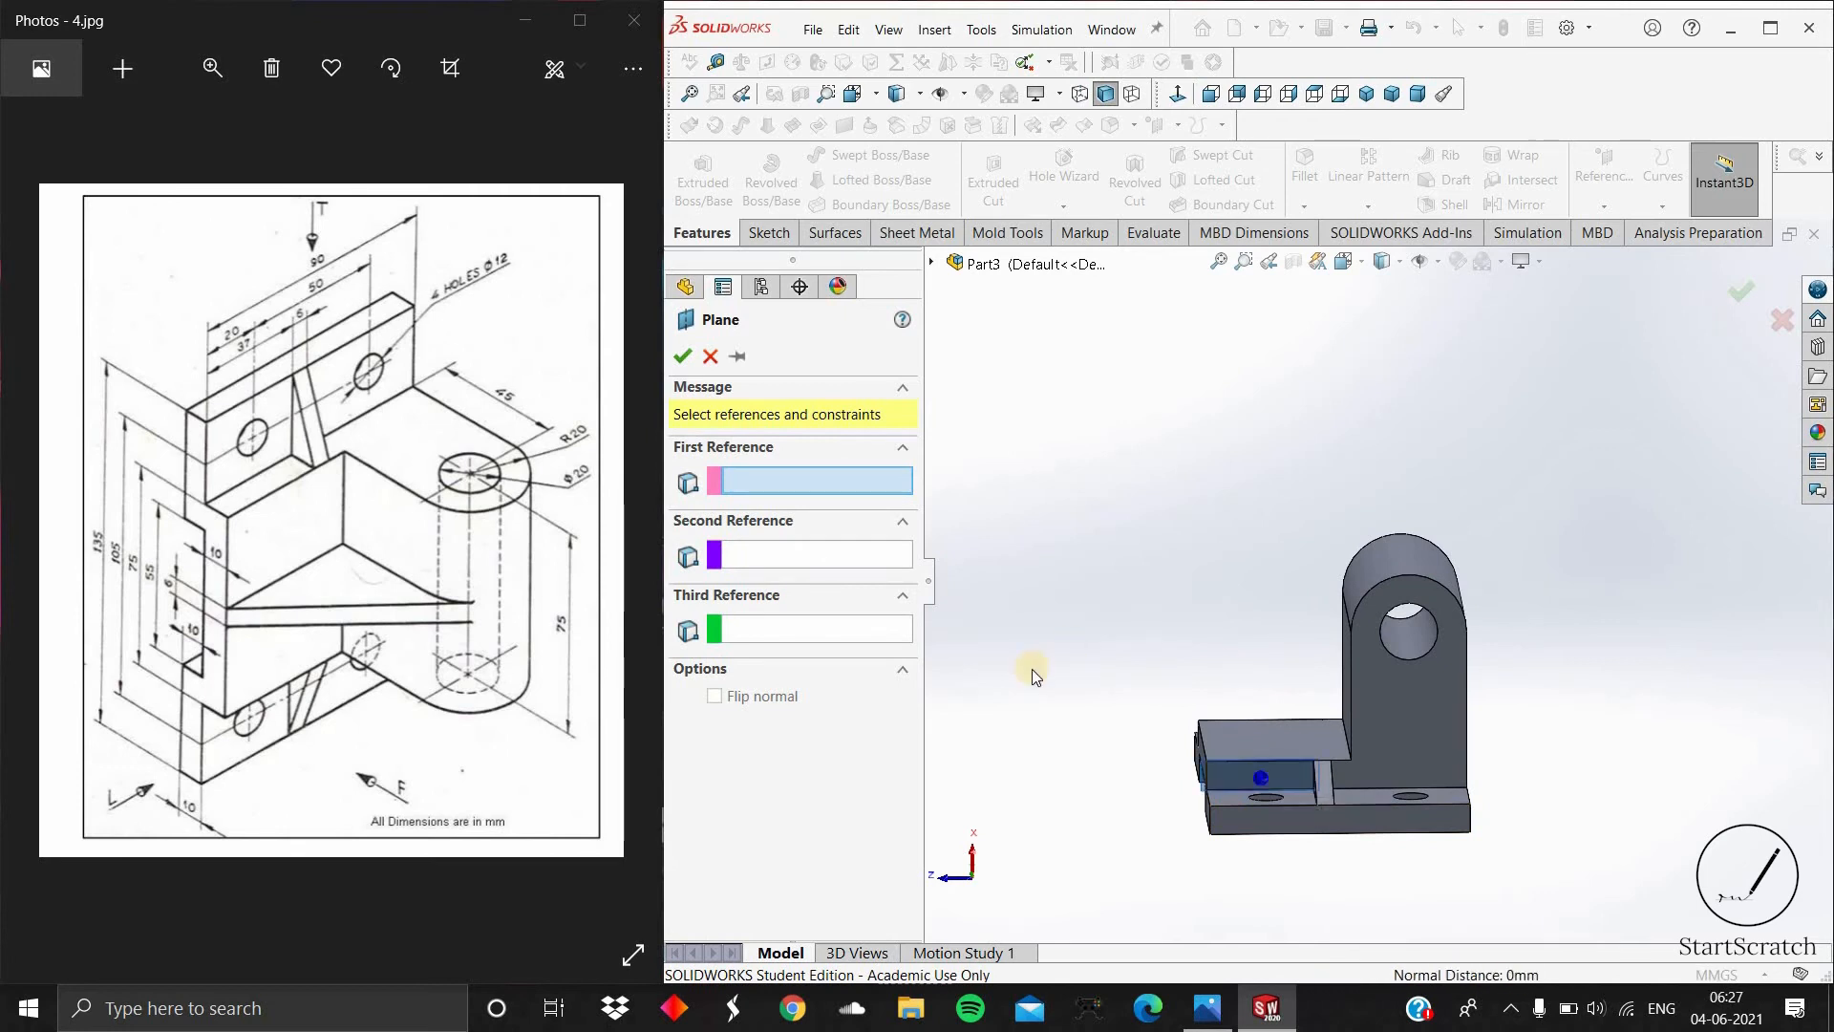
Step: Create a reference plane offset 37.5 mm from the protruding block's end face, flipped to run into the block
click(1261, 770)
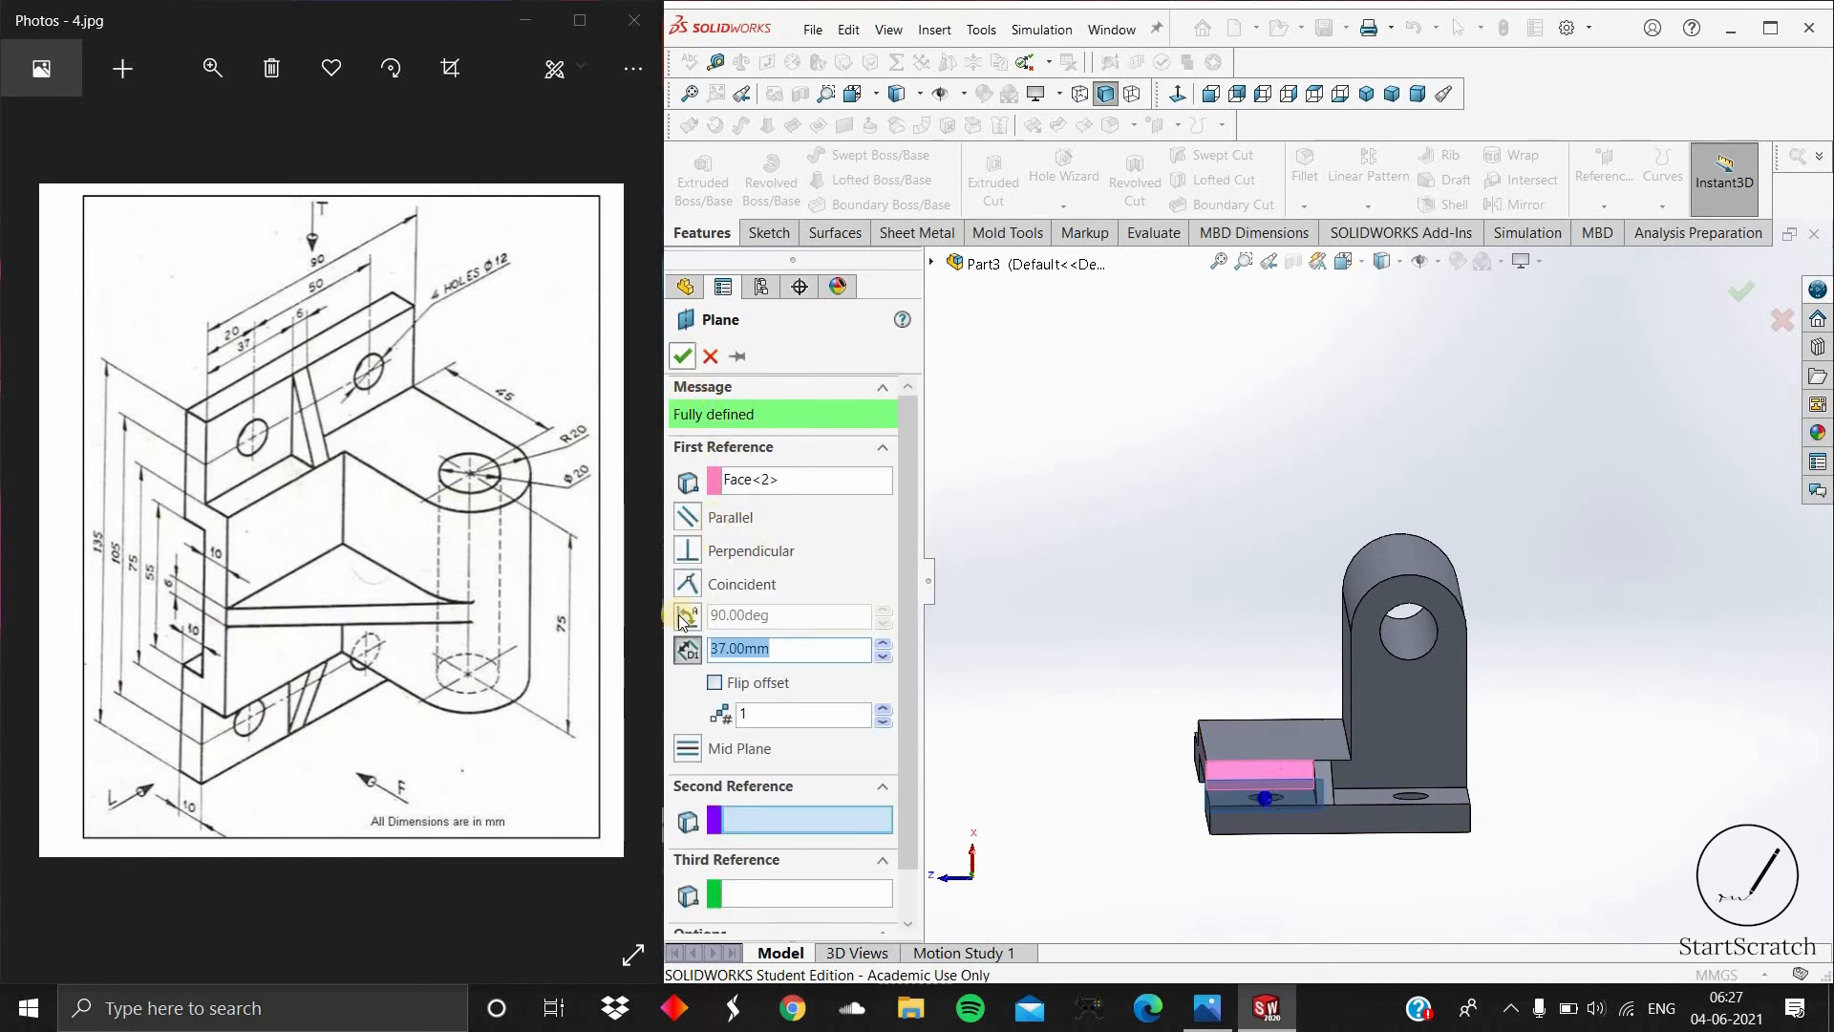
click(714, 682)
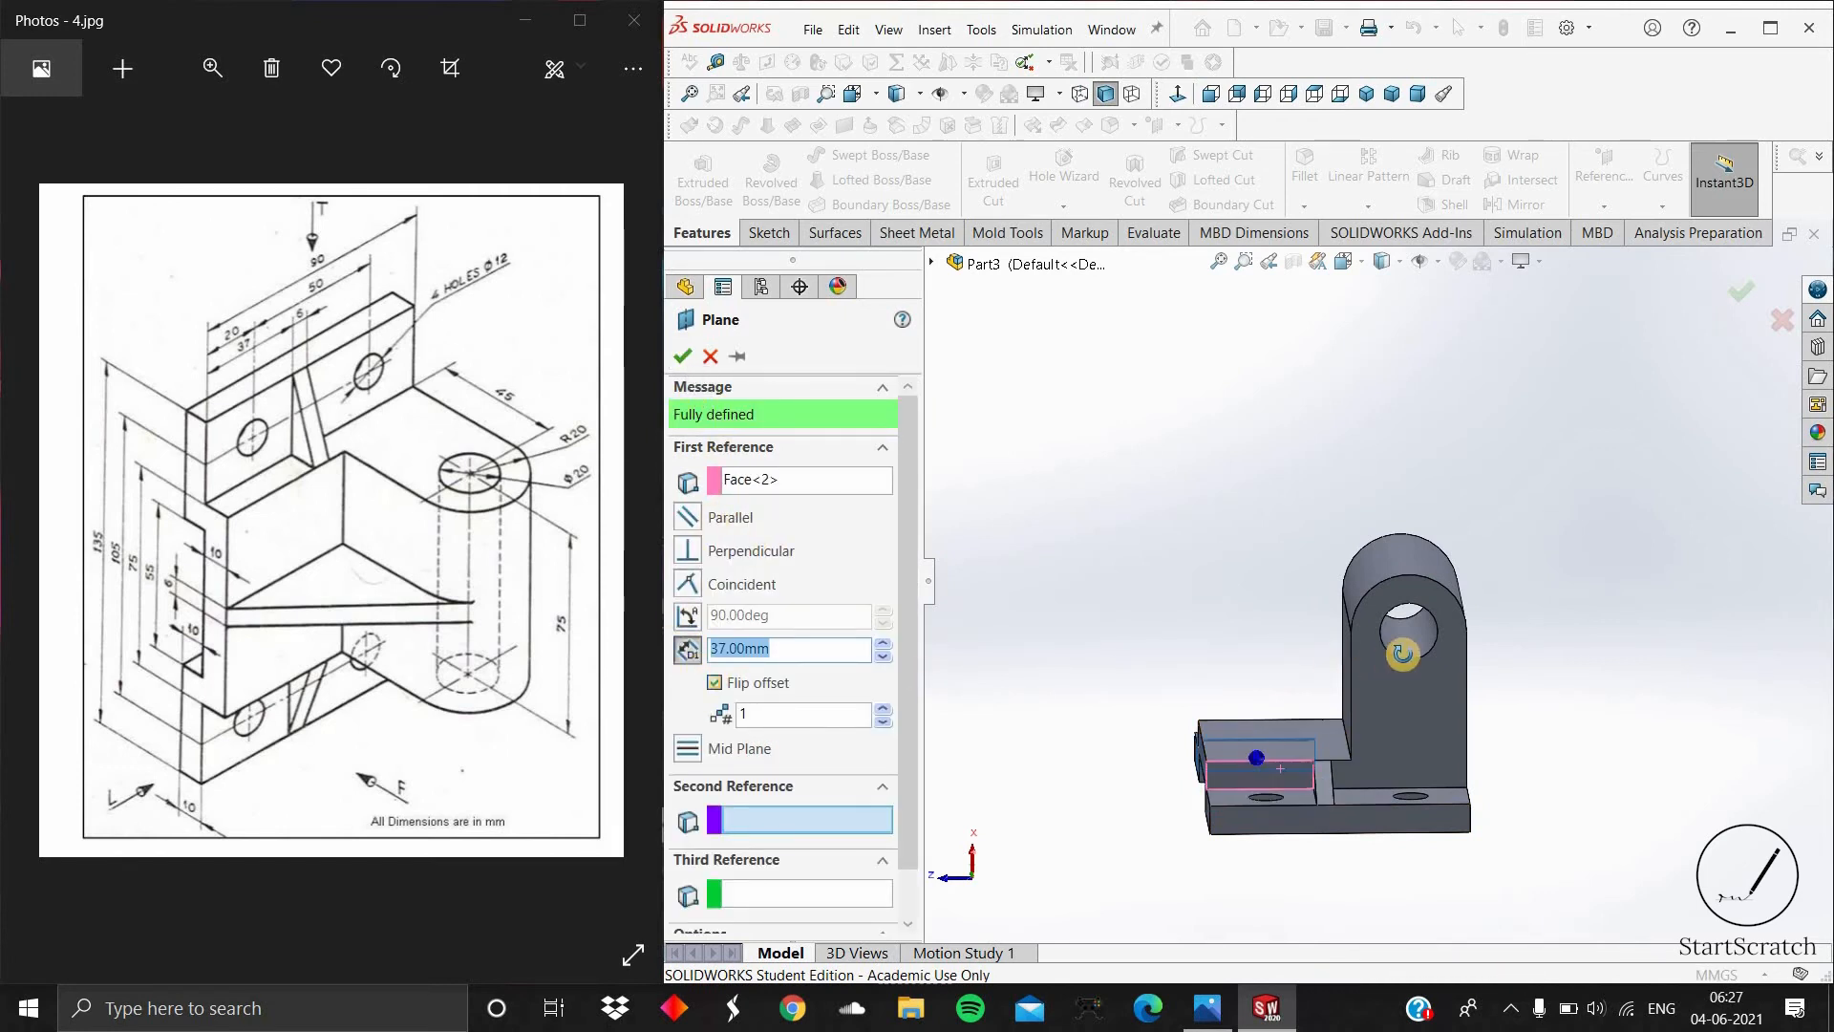
mouse_move(1397, 640)
middle_down()
mouse_move(1380, 647)
mouse_move(1442, 623)
middle_up()
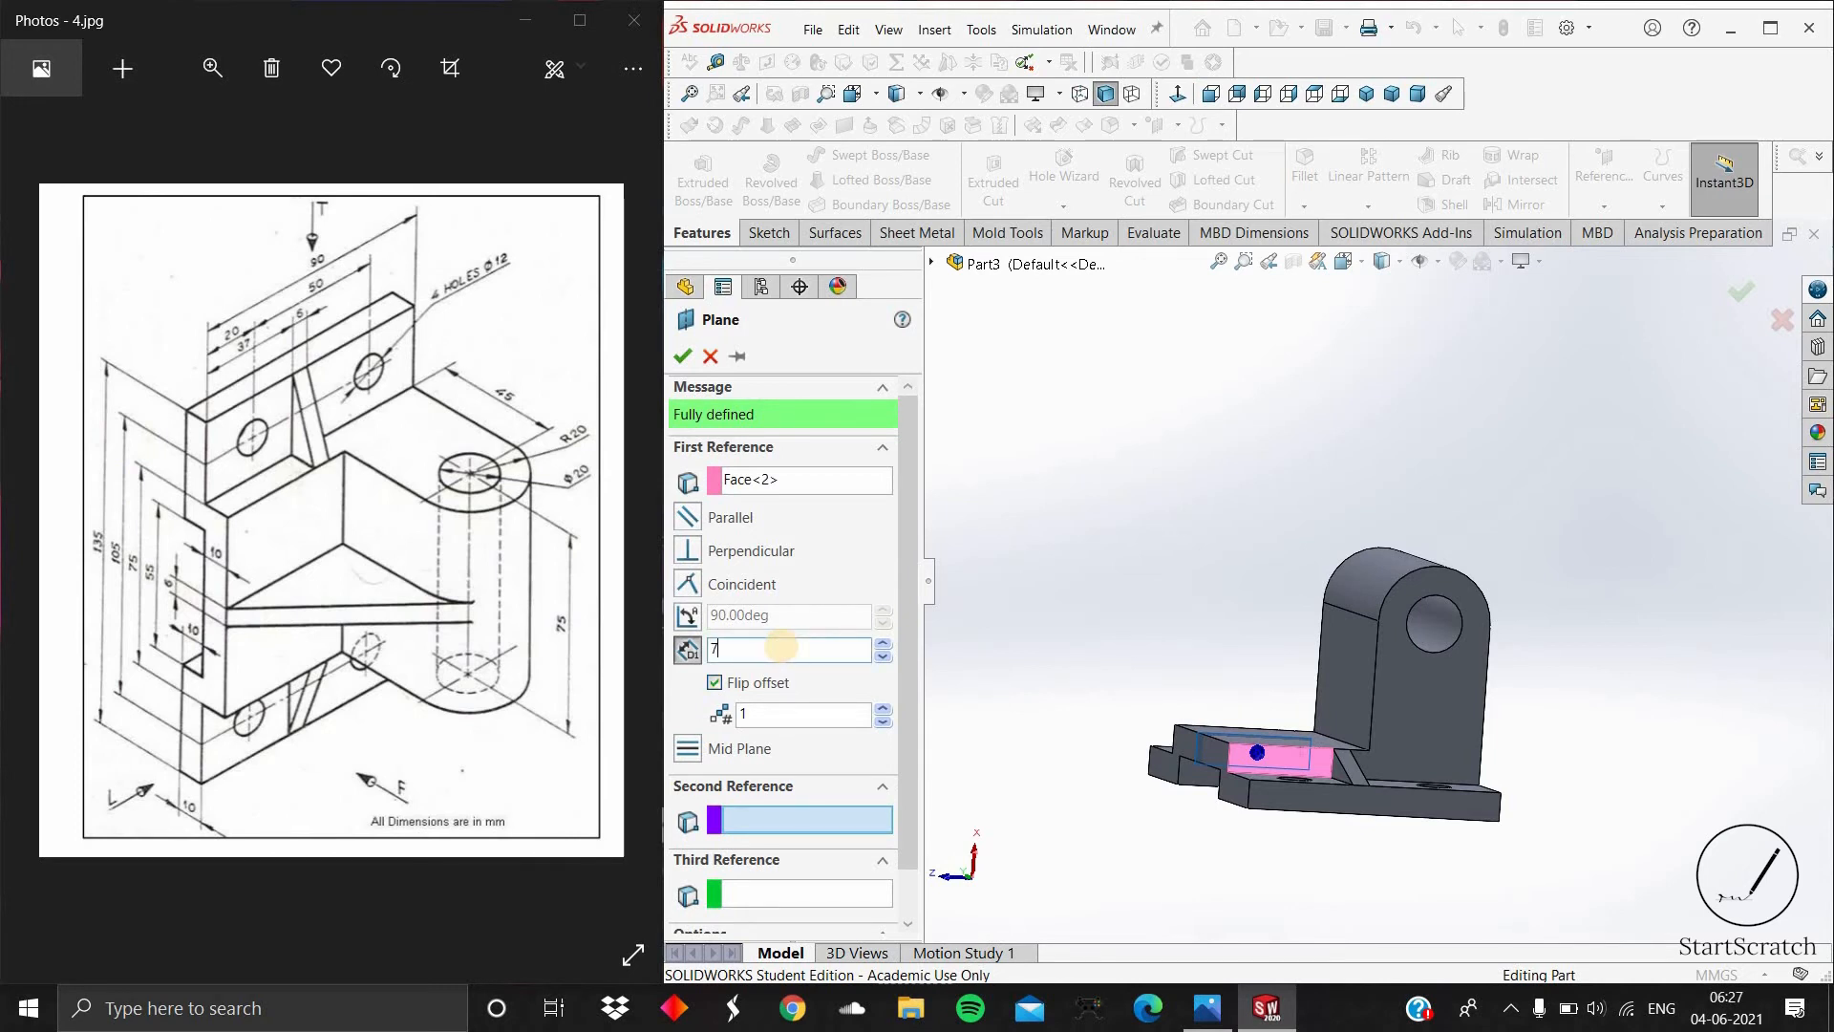
key(Return)
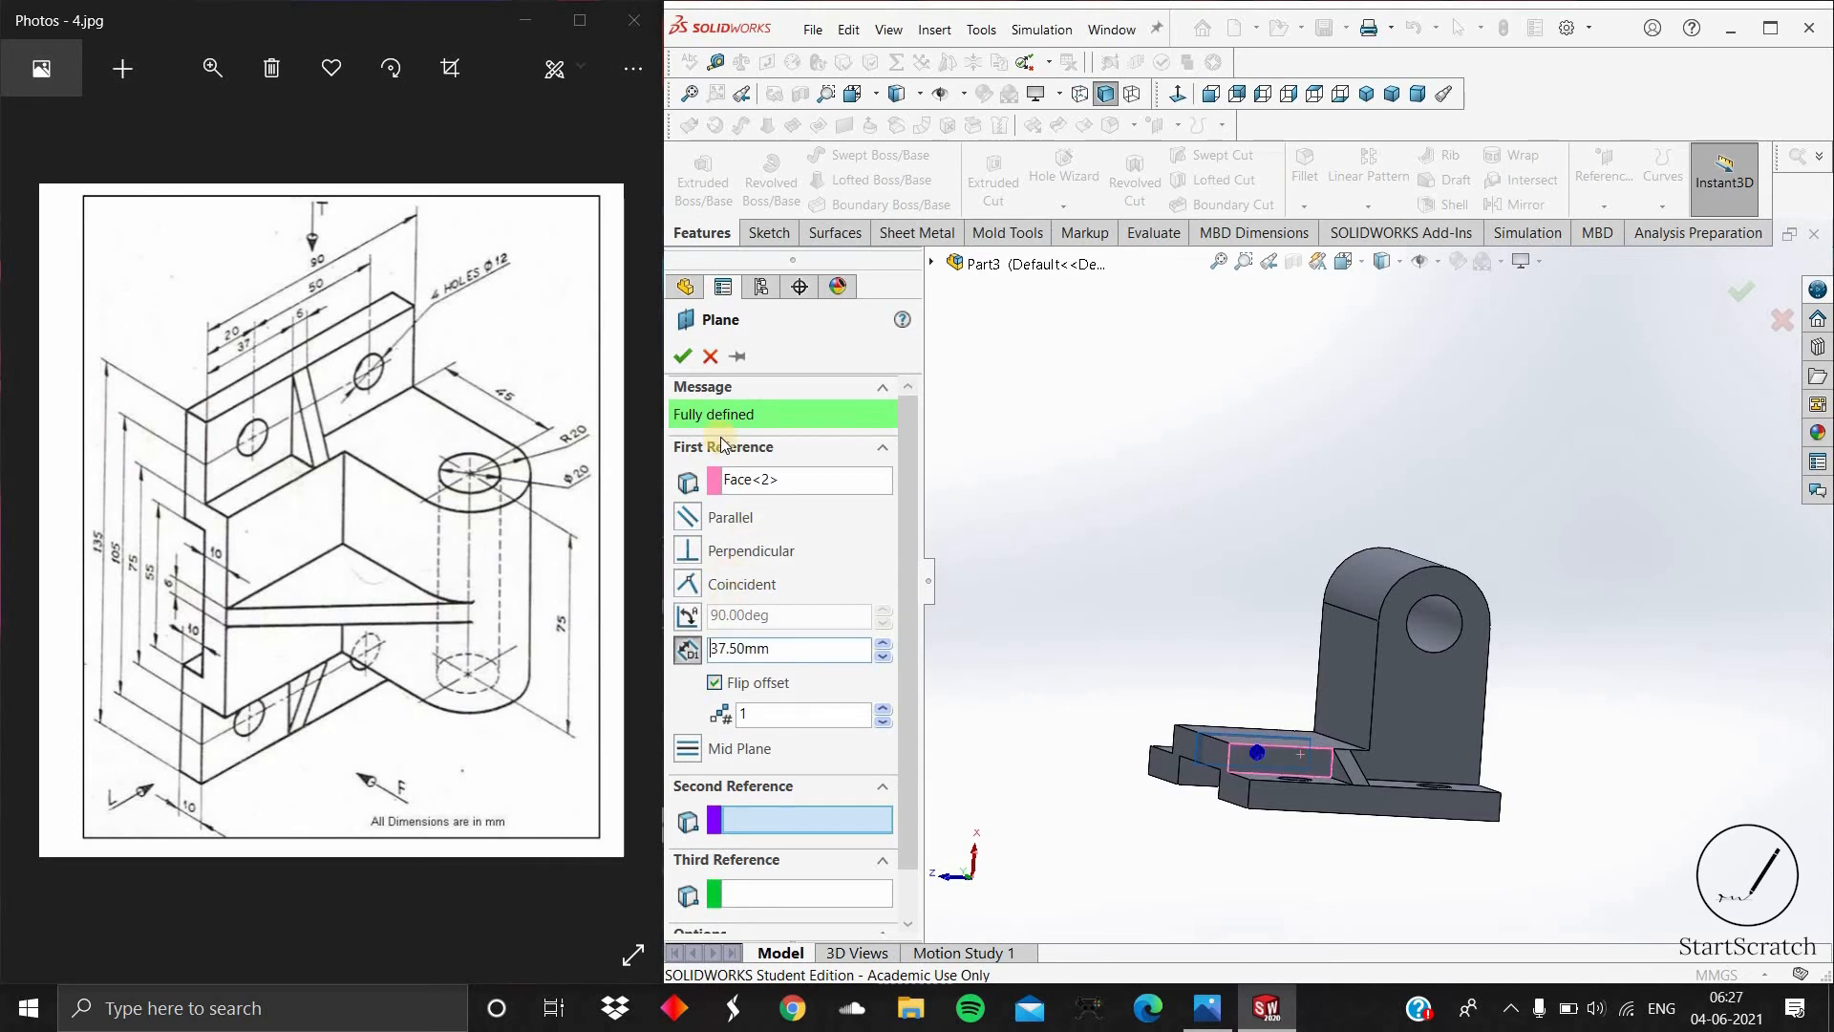
click(681, 356)
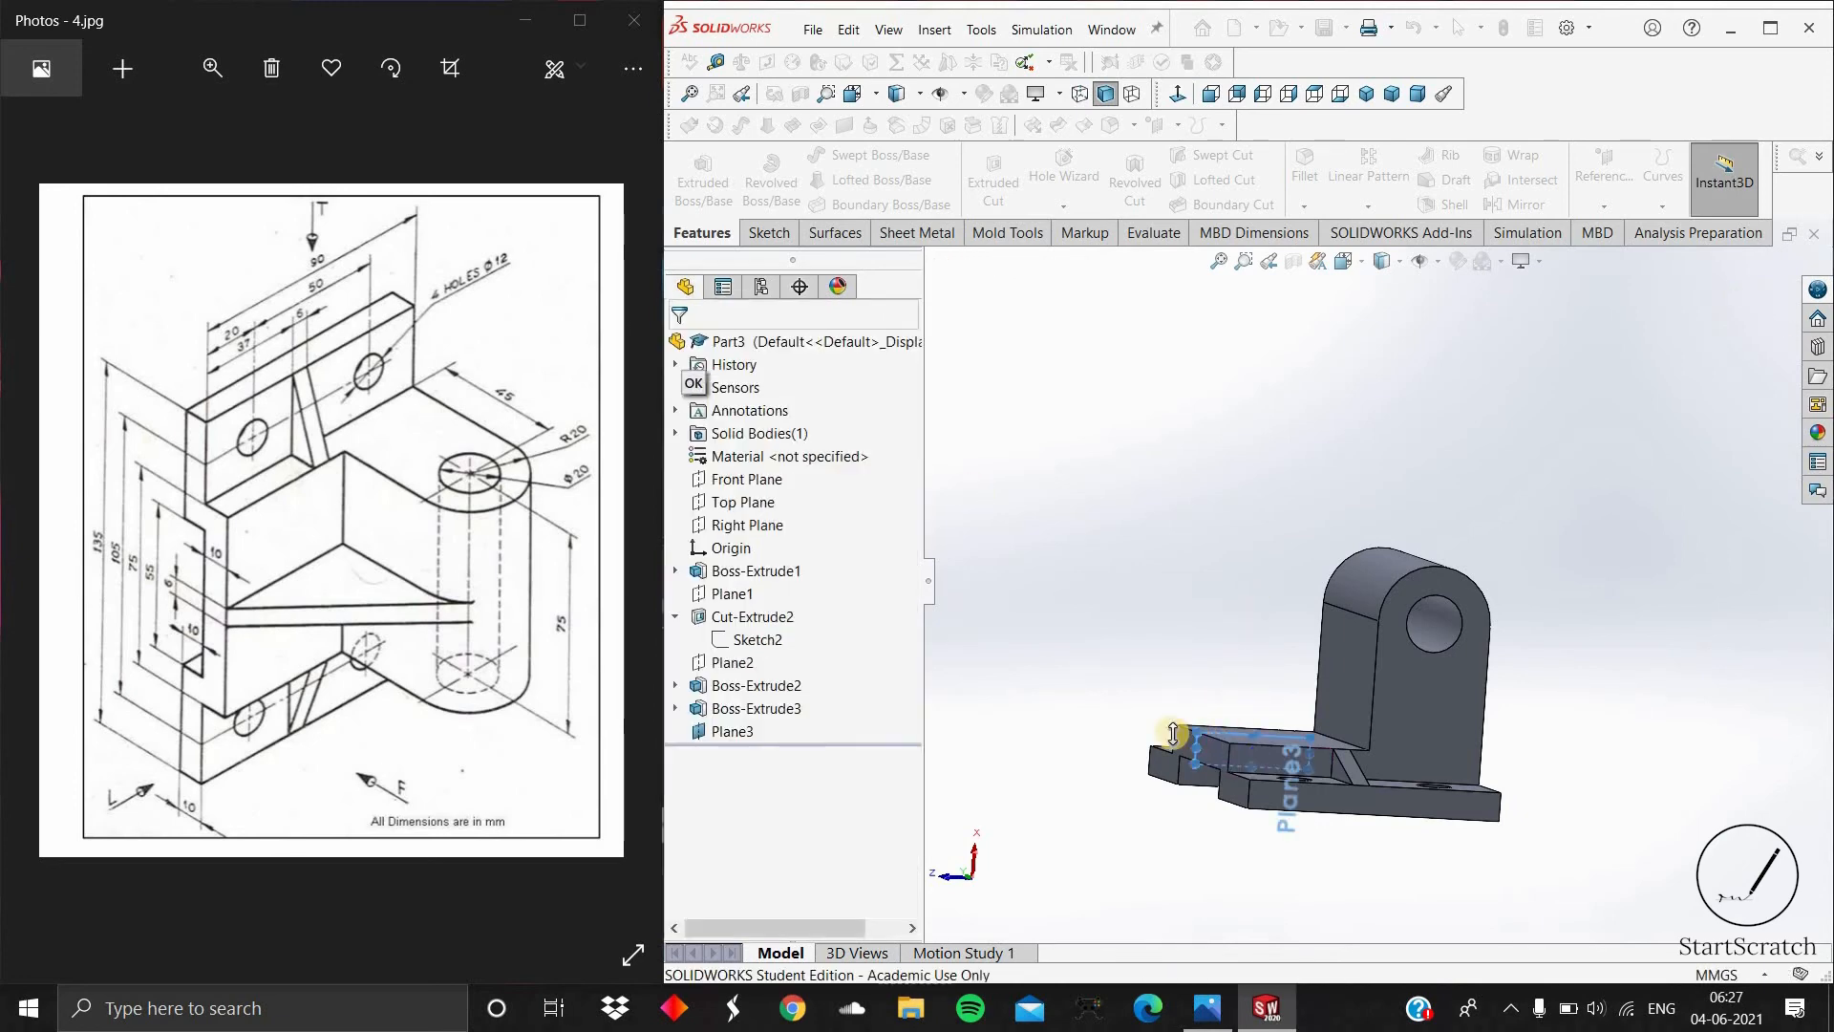
Step: Sketch a closed right triangle on the new plane, along the block's face and arm's side, with a hypotenuse of about 75 mm
right_click(732, 731)
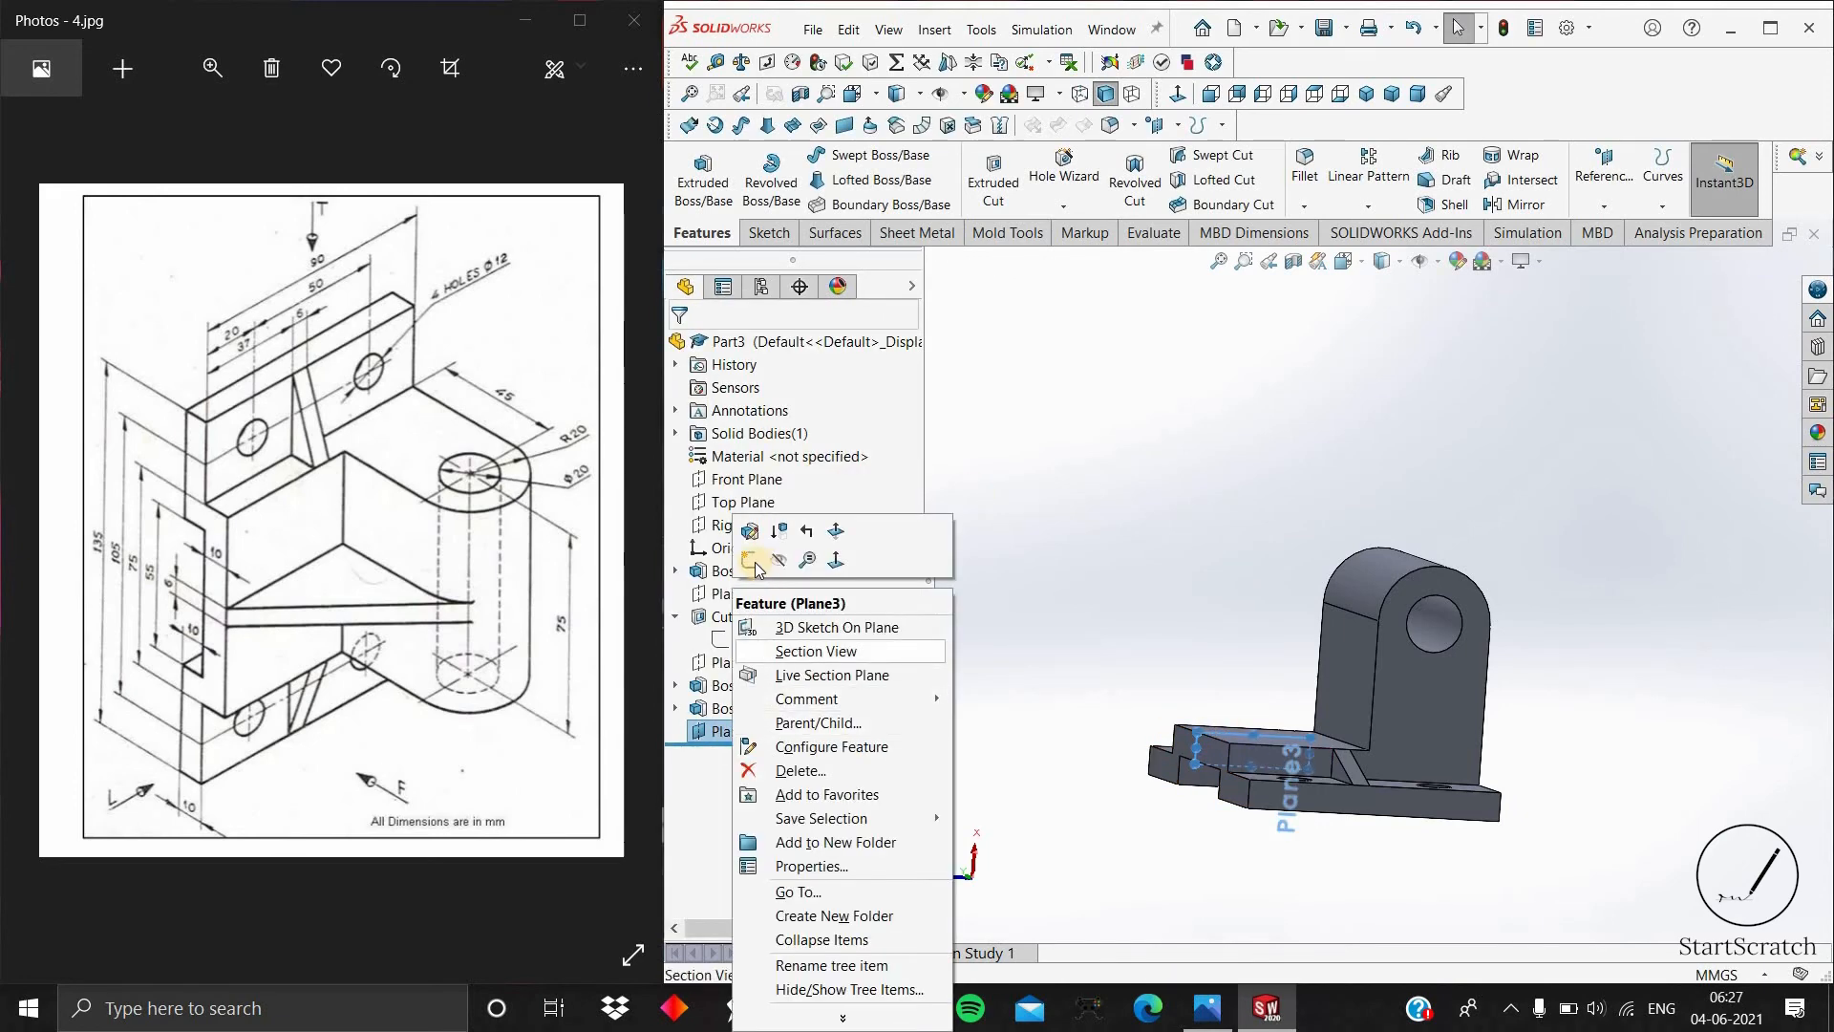
click(750, 558)
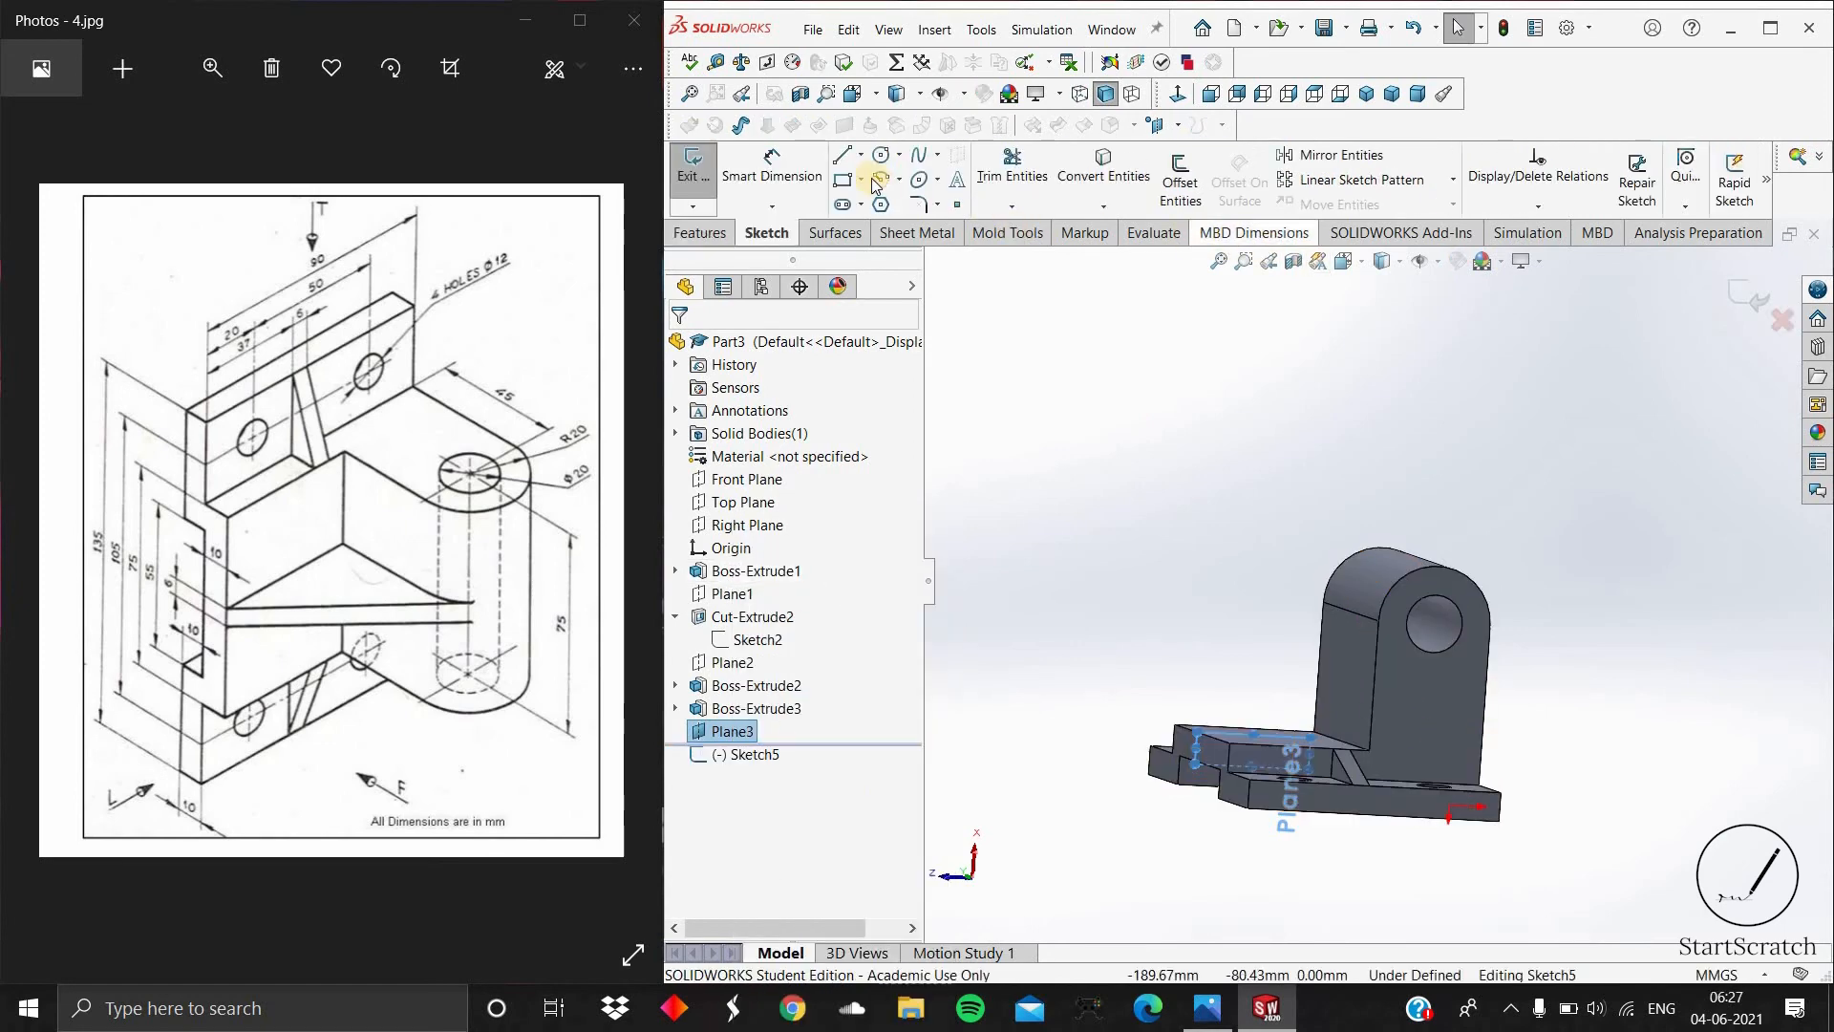
click(1176, 93)
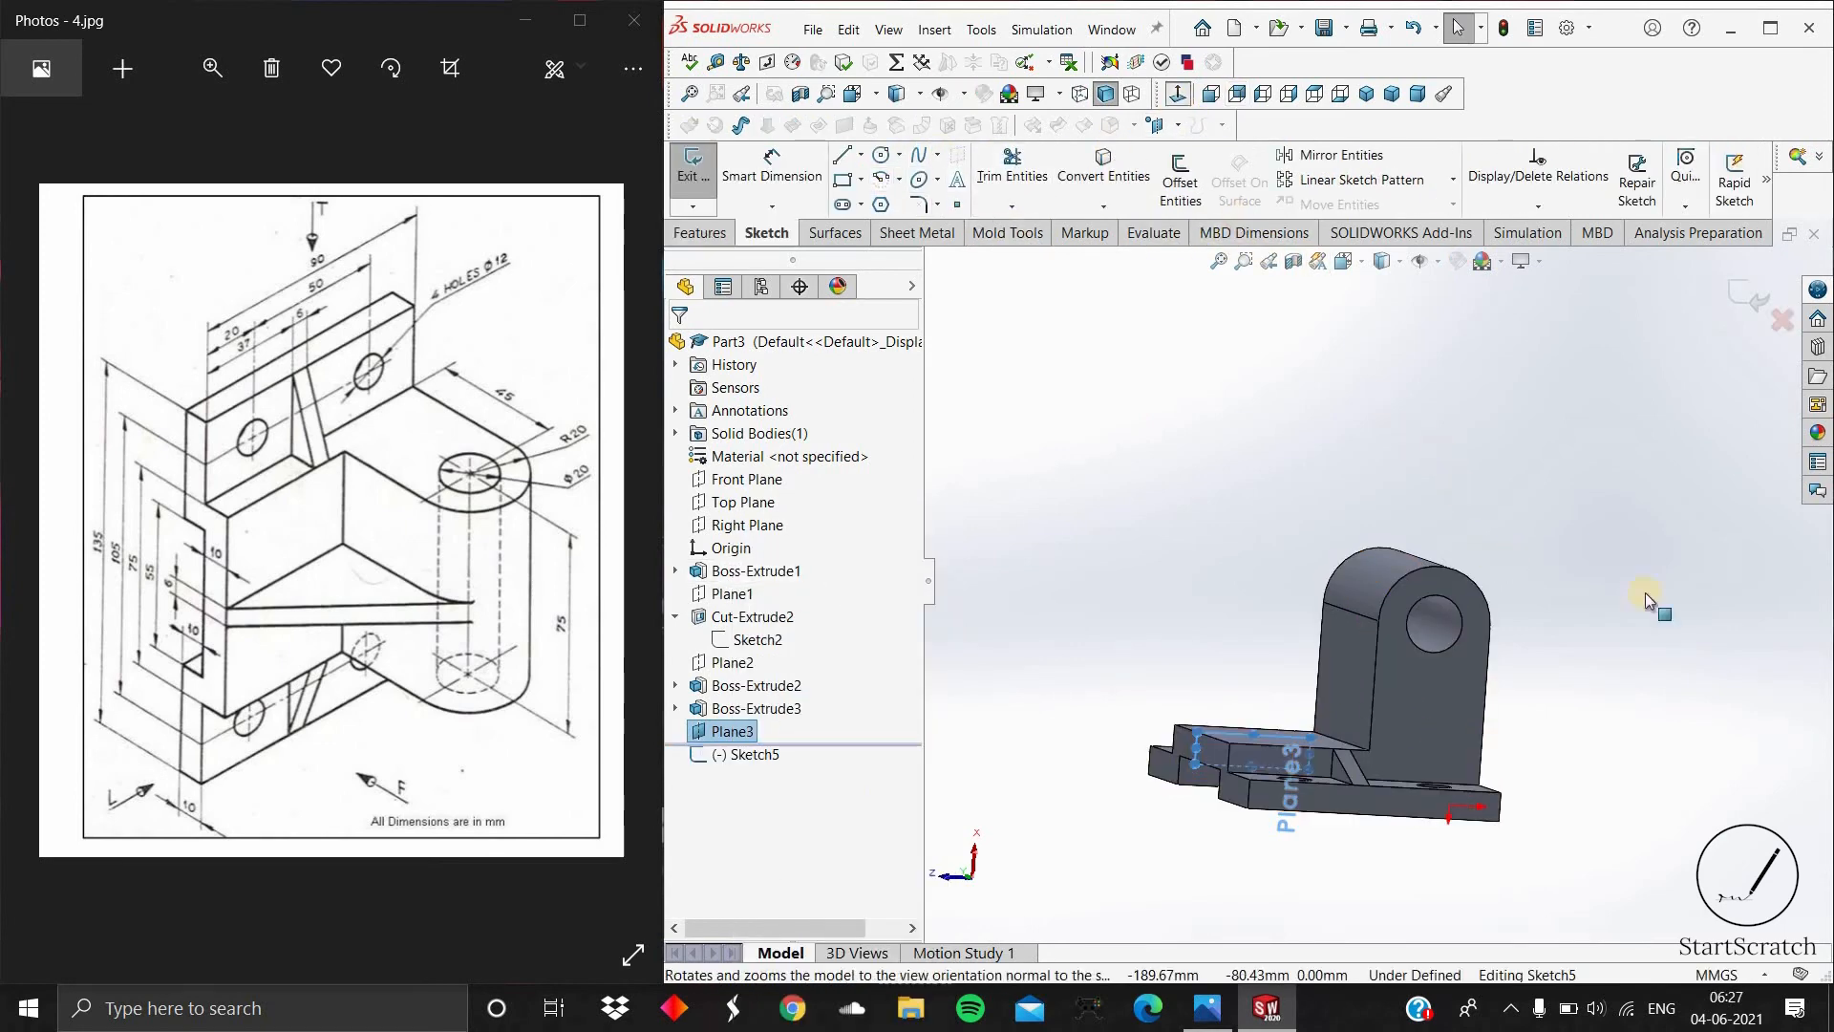
click(1024, 814)
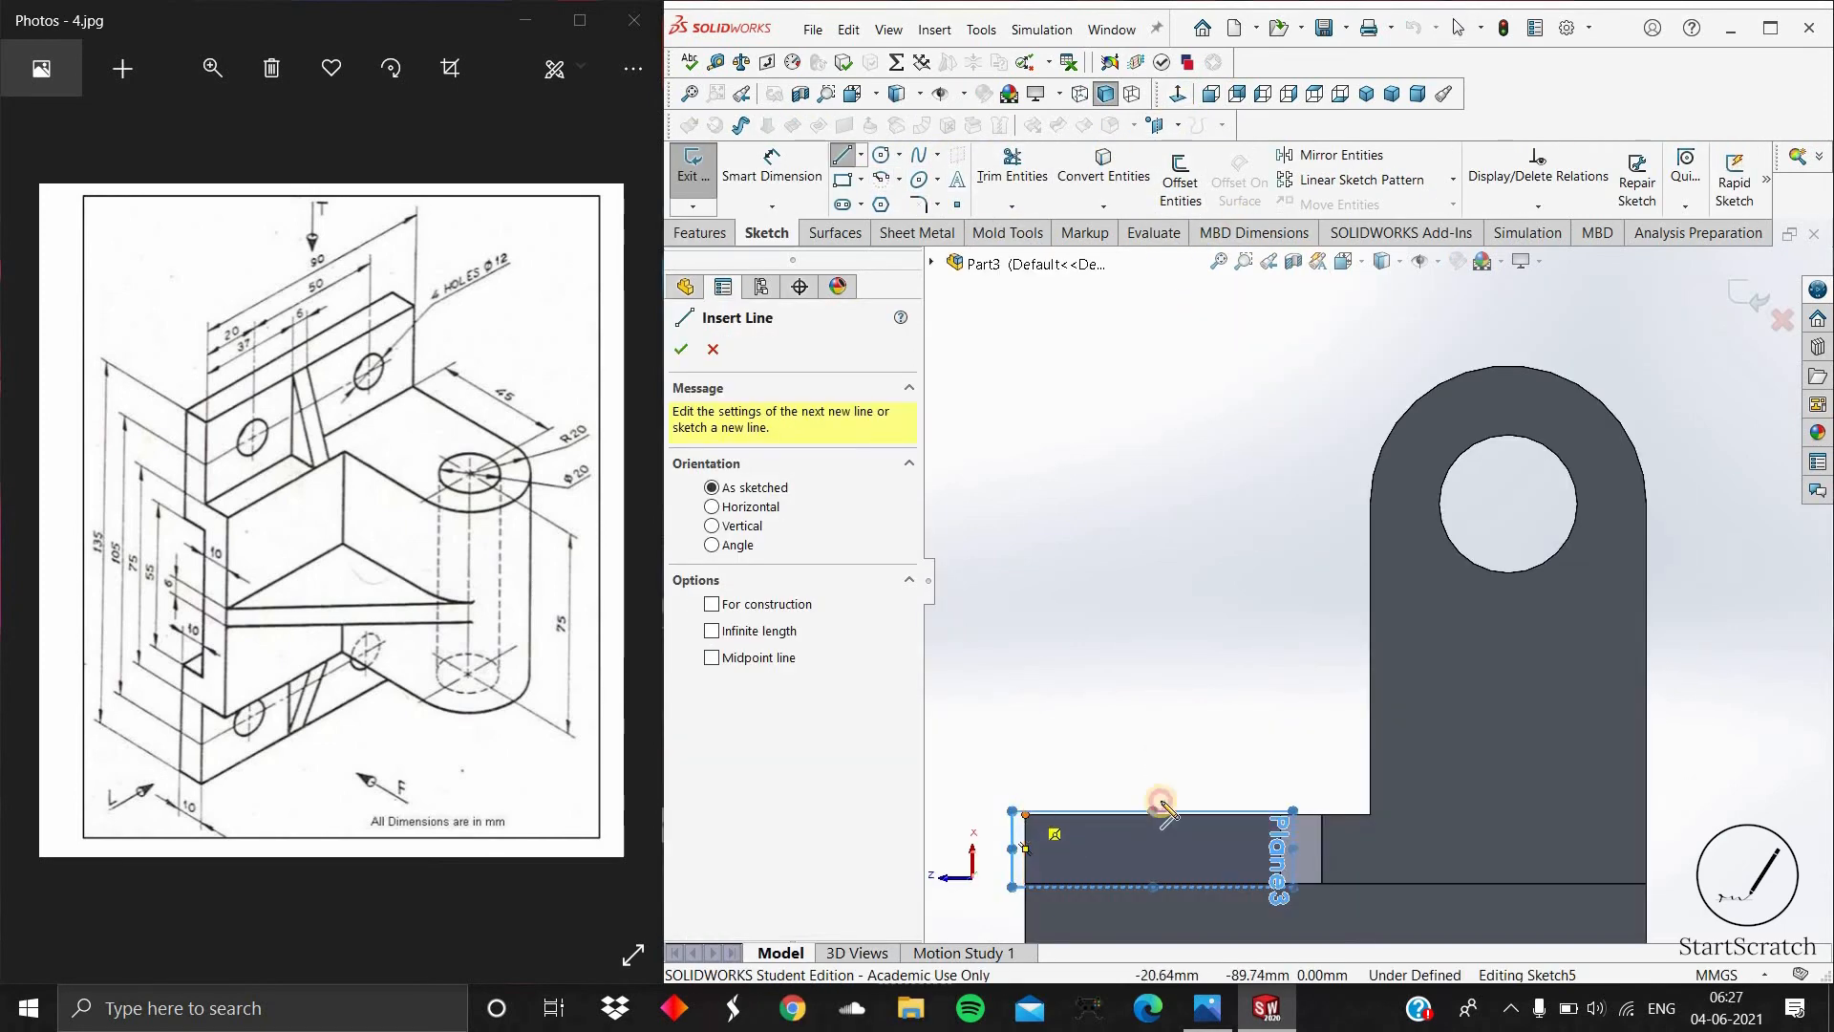
click(1371, 813)
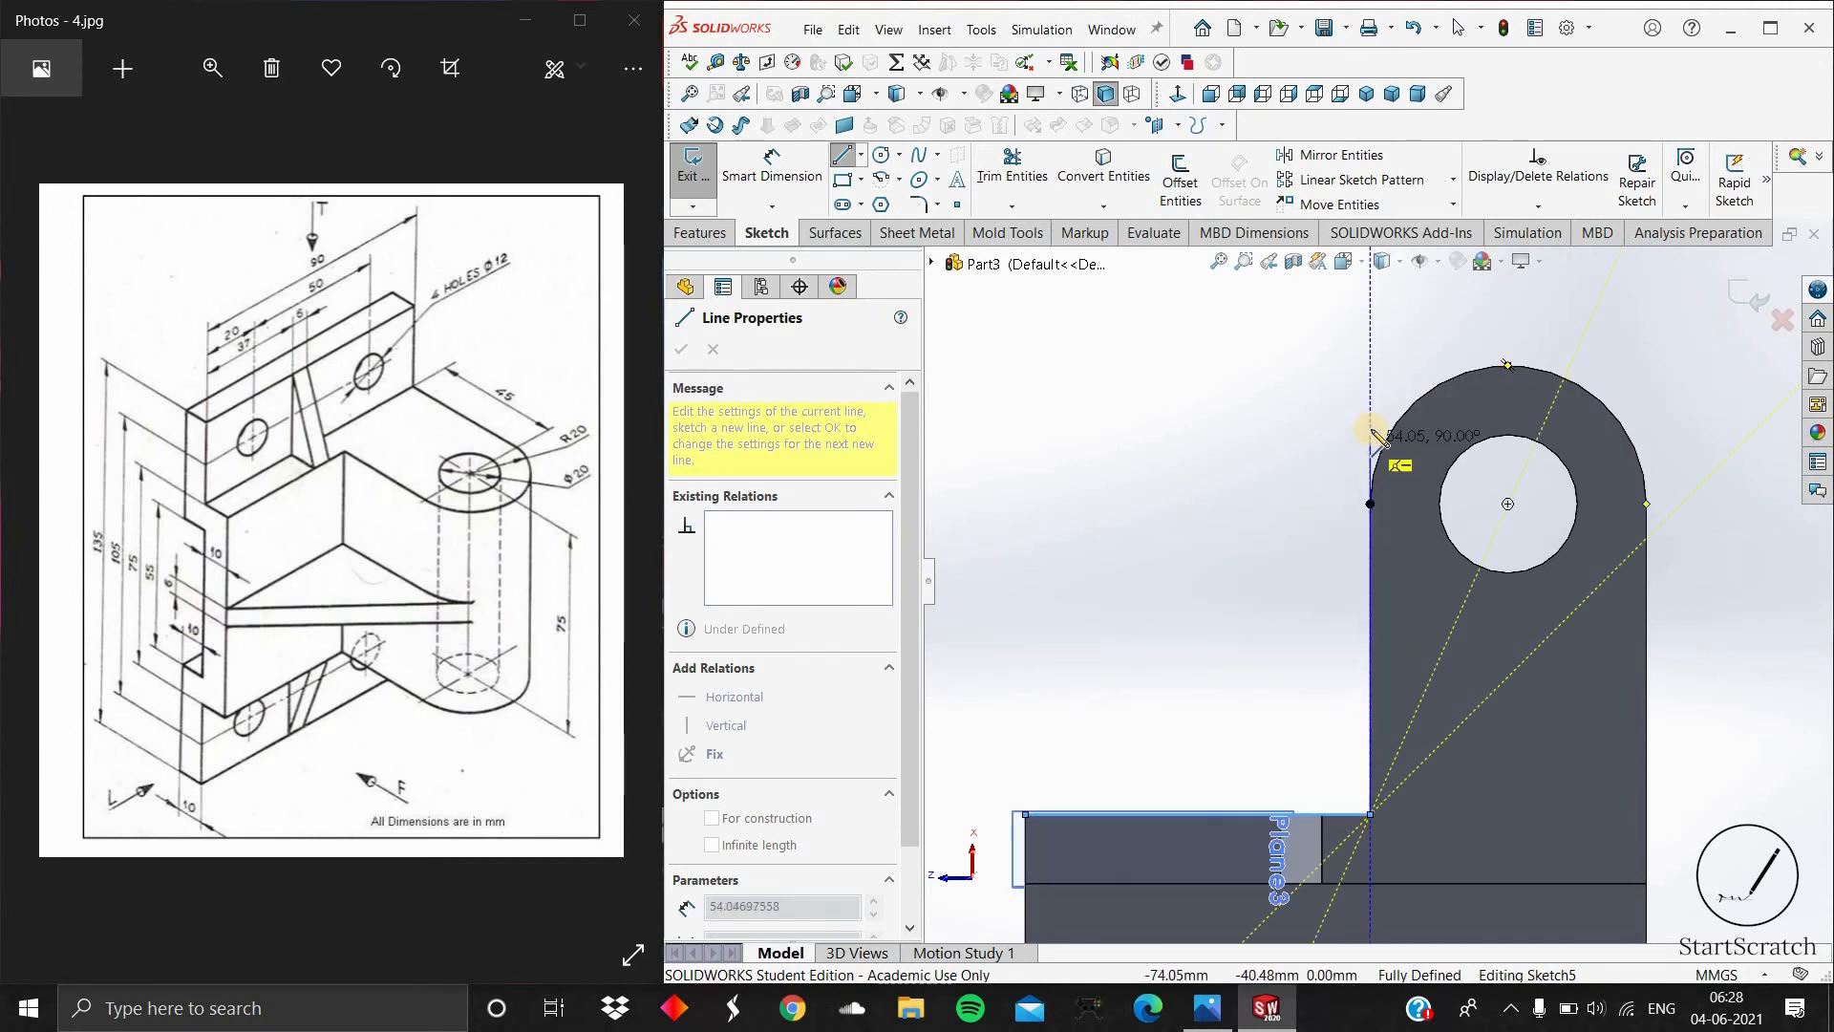
click(1369, 430)
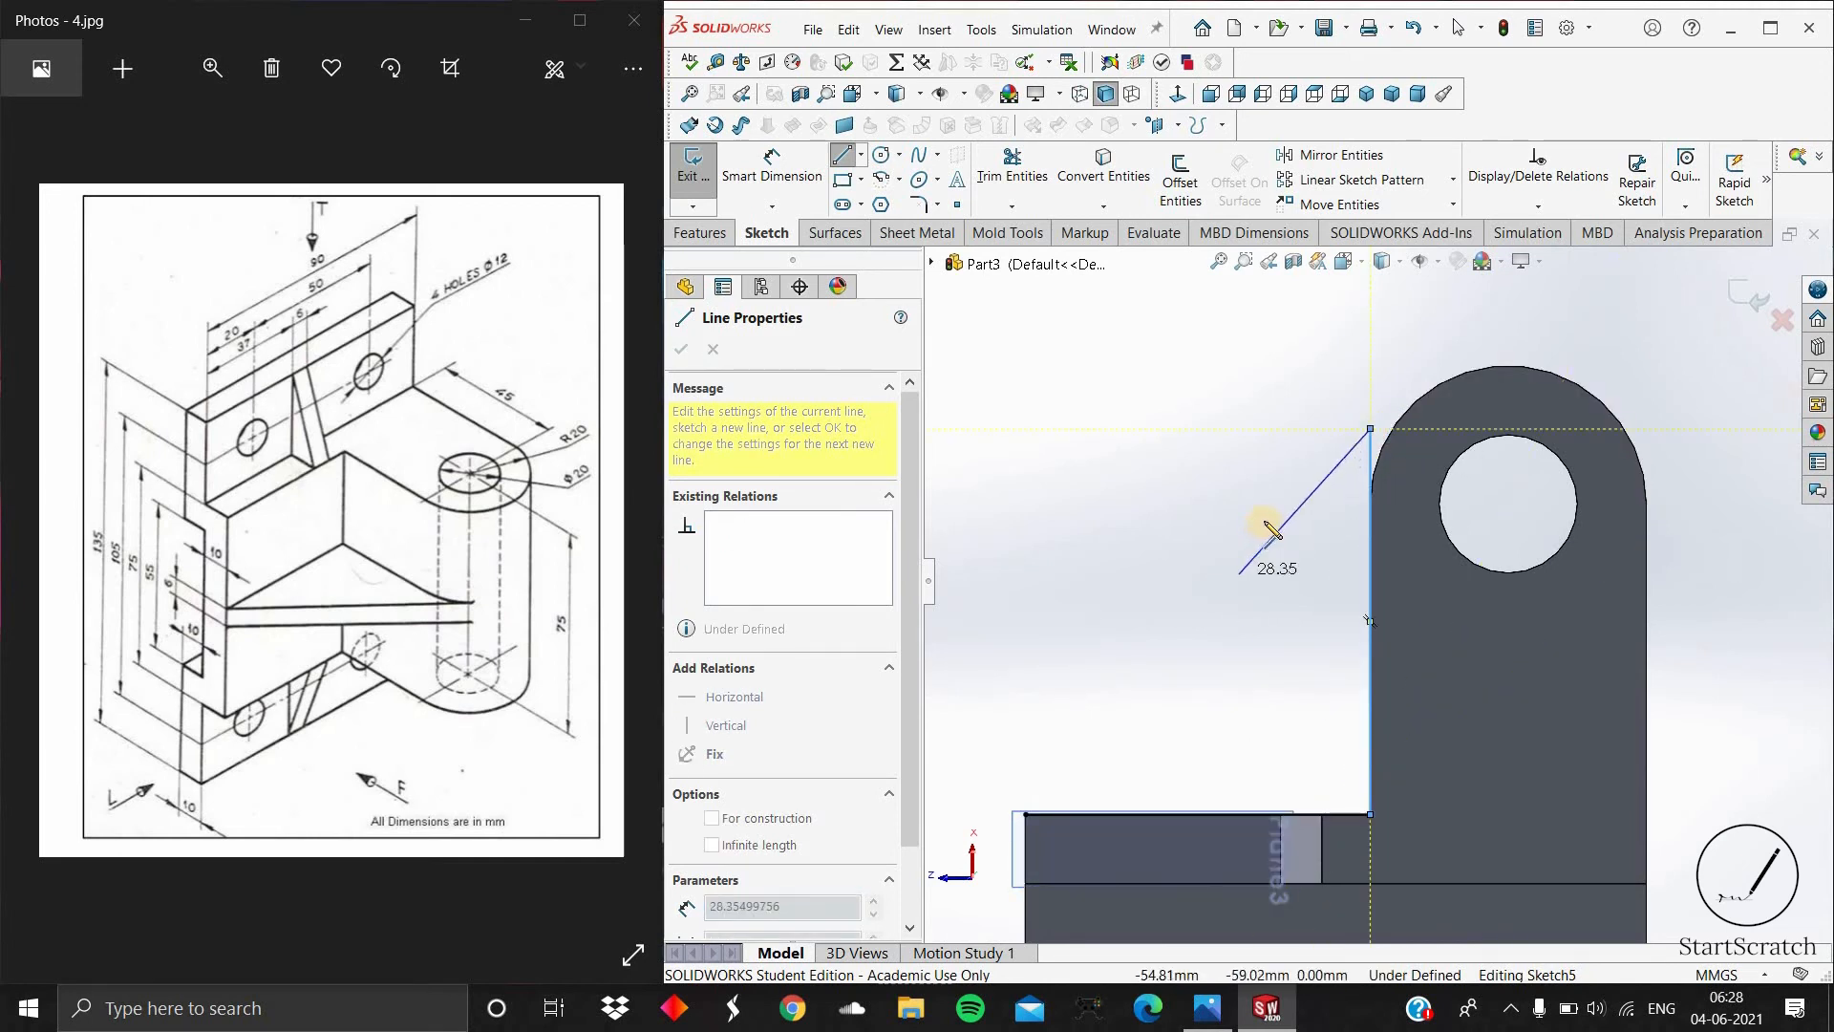
click(1060, 782)
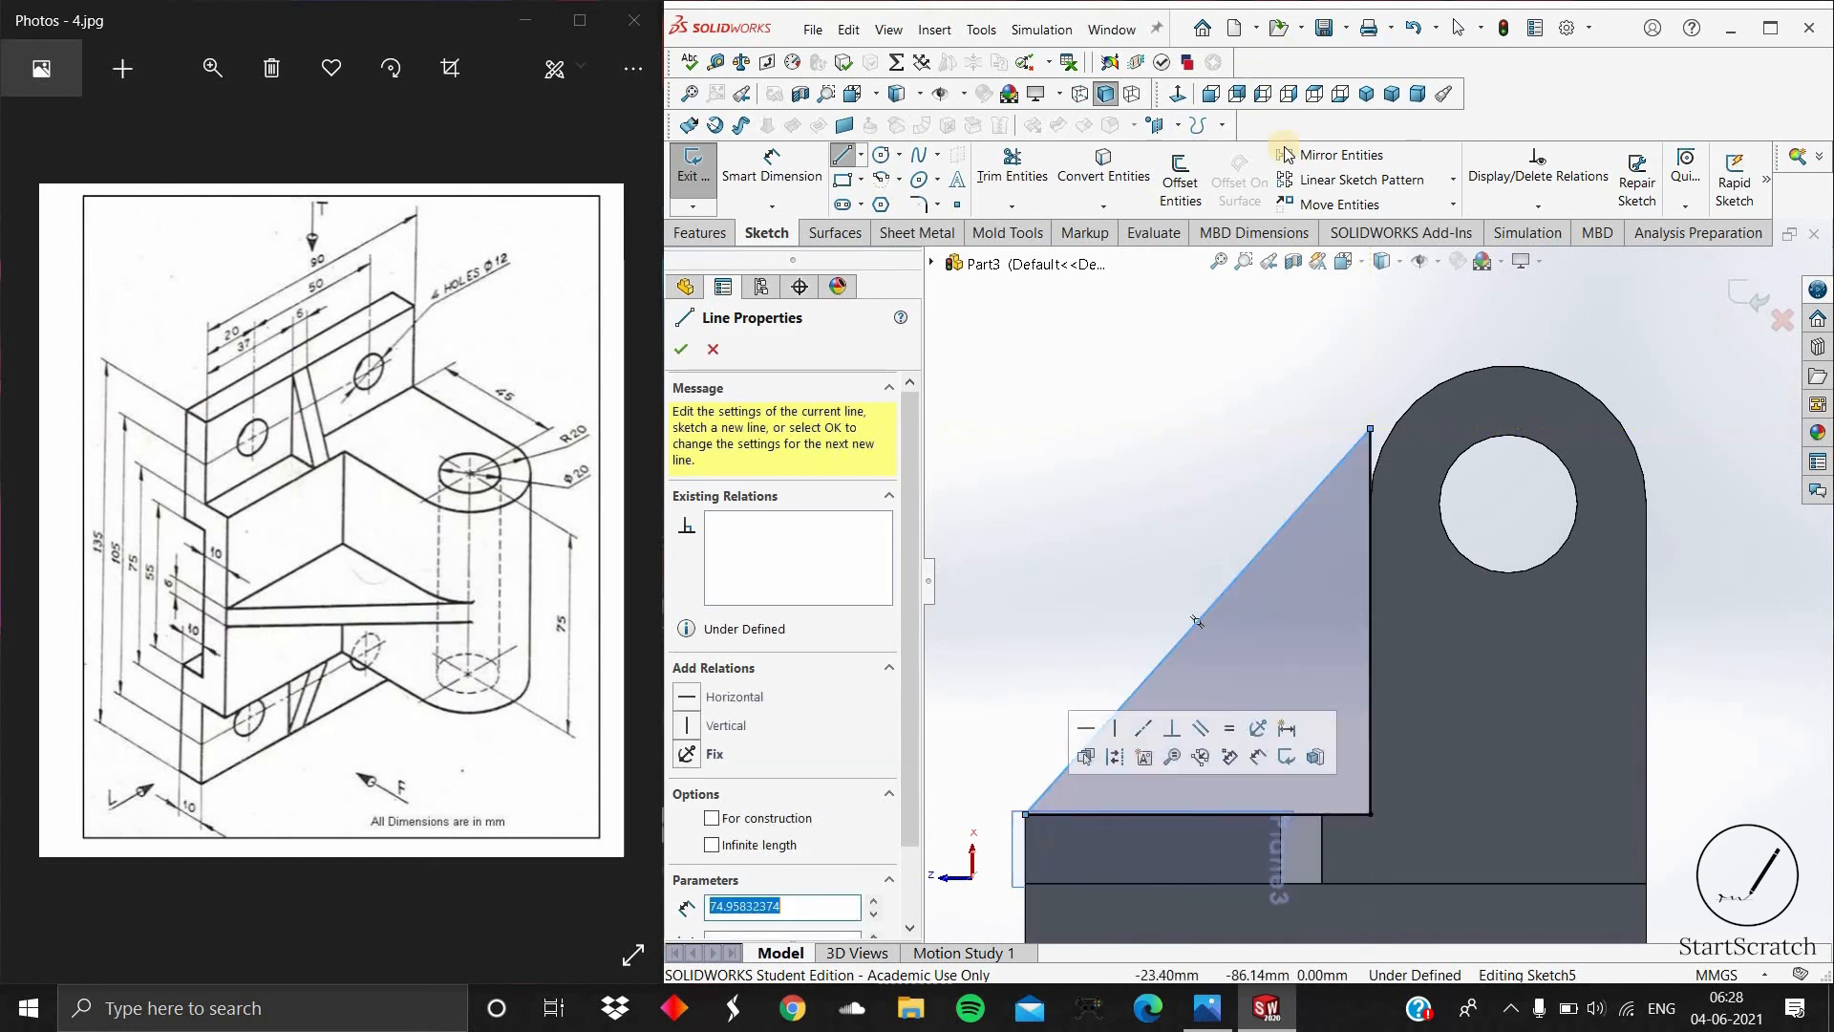
Step: Convert the arm's rounded edge into the rib sketch and trim the triangle's vertical line above the arc's start
click(1398, 428)
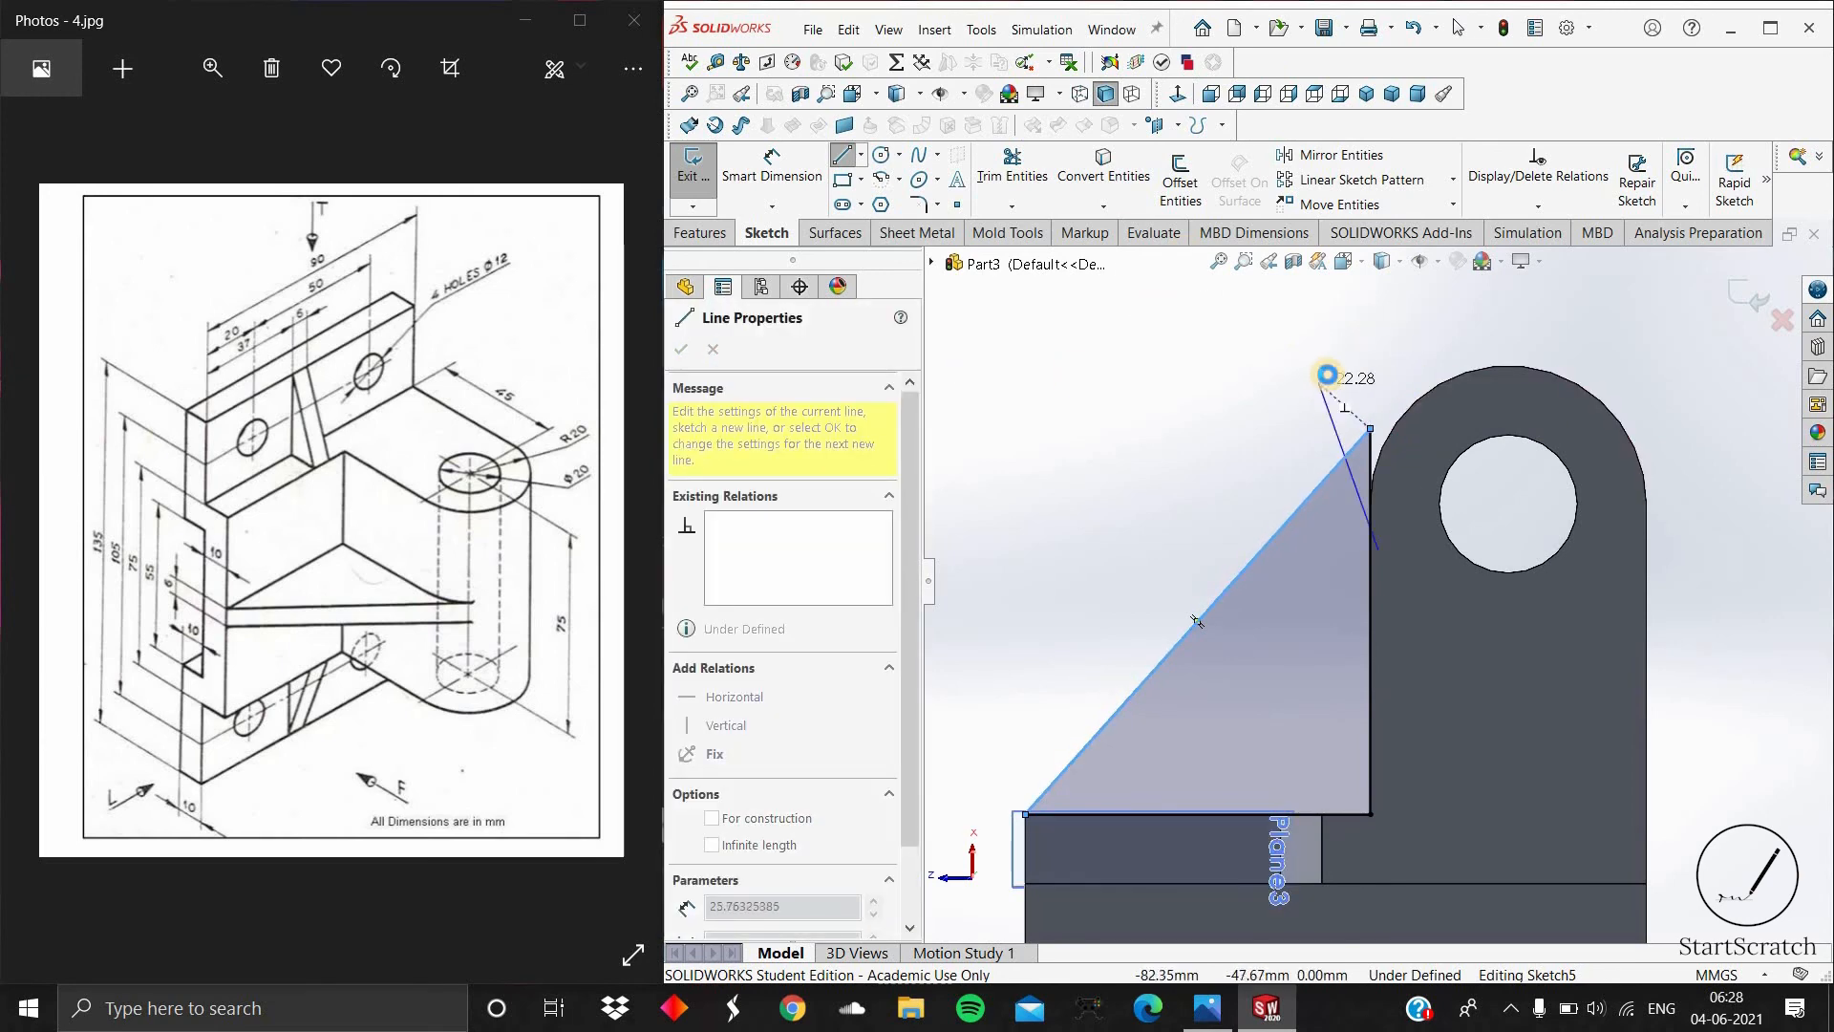
key(Escape)
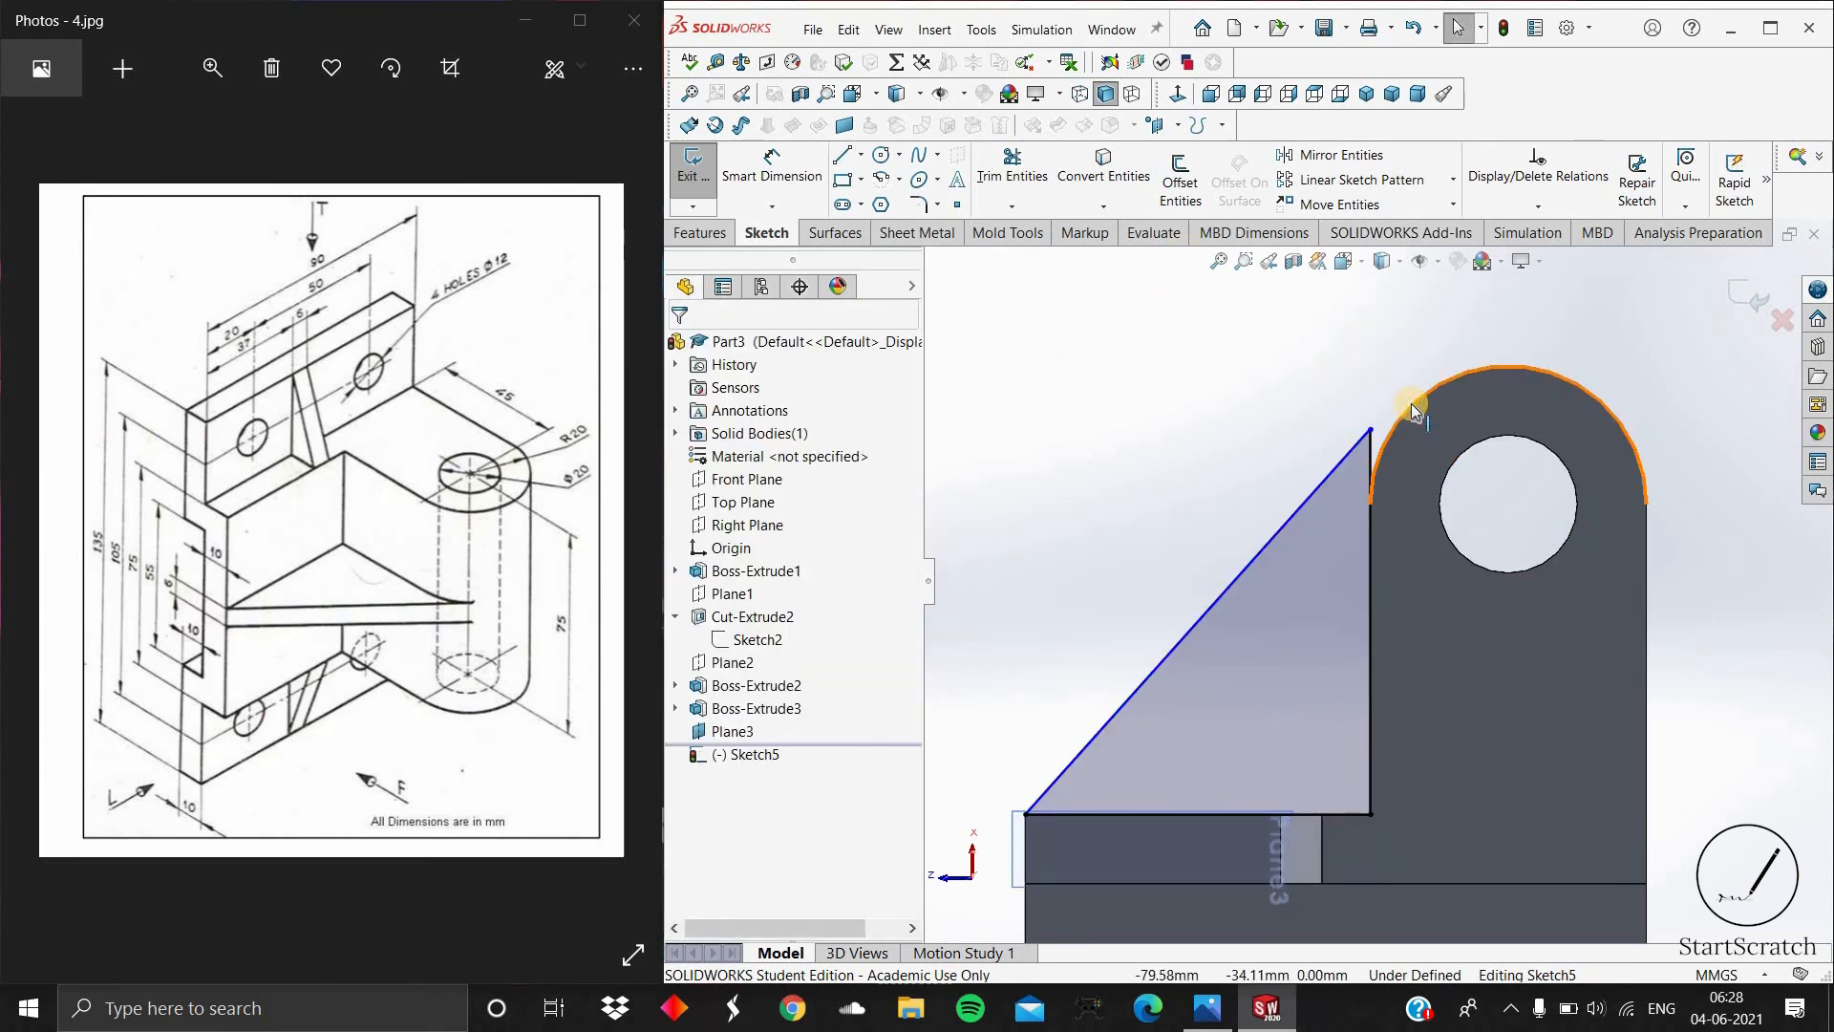
click(1412, 403)
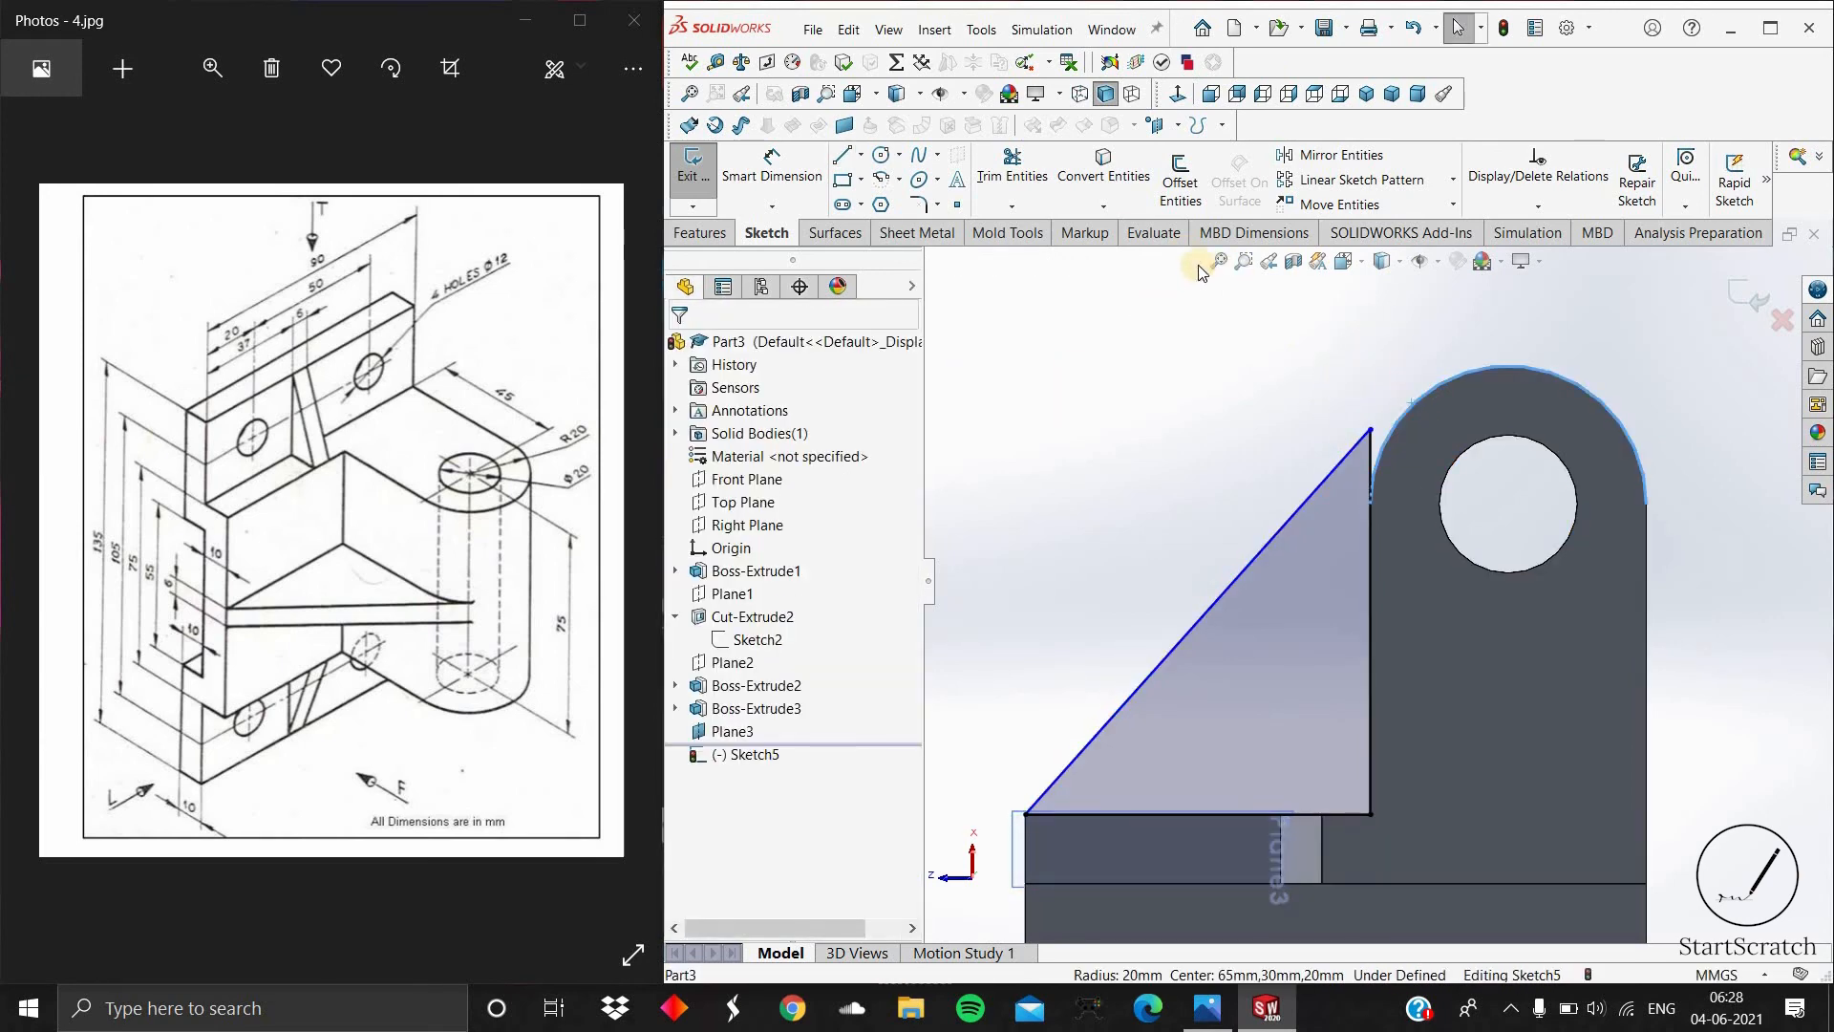
click(1122, 179)
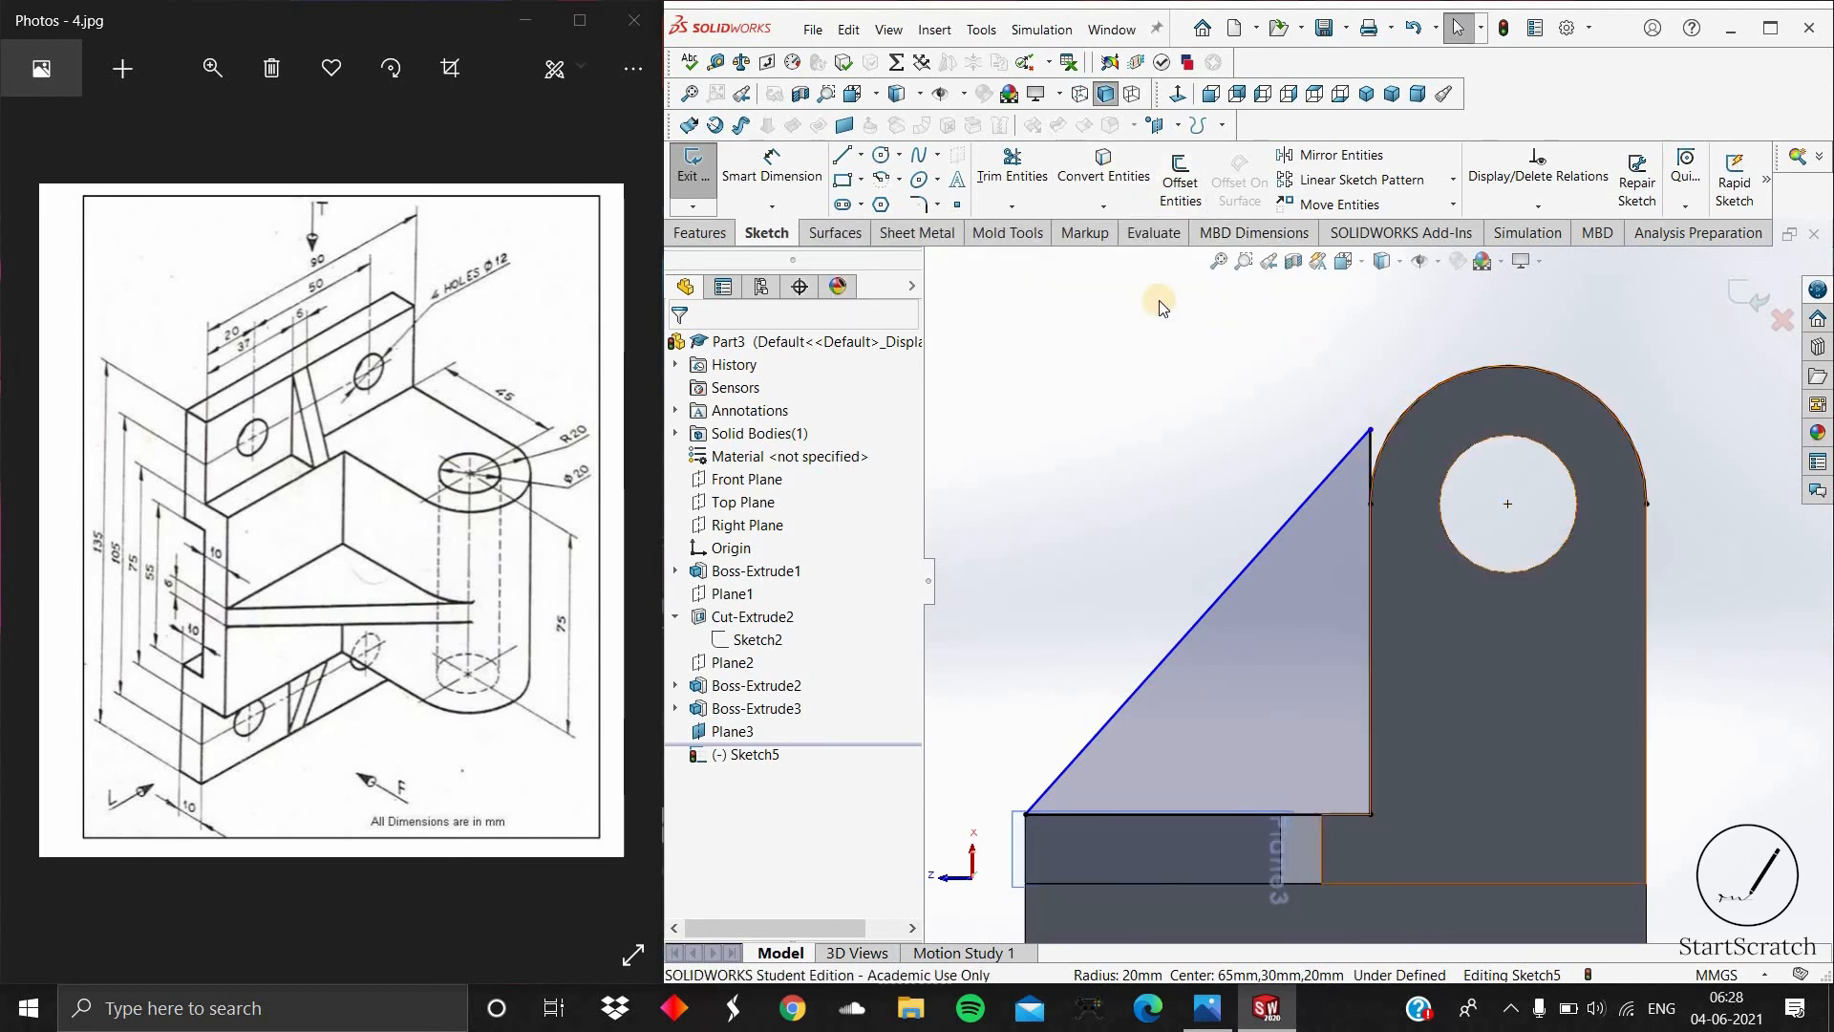
click(1042, 184)
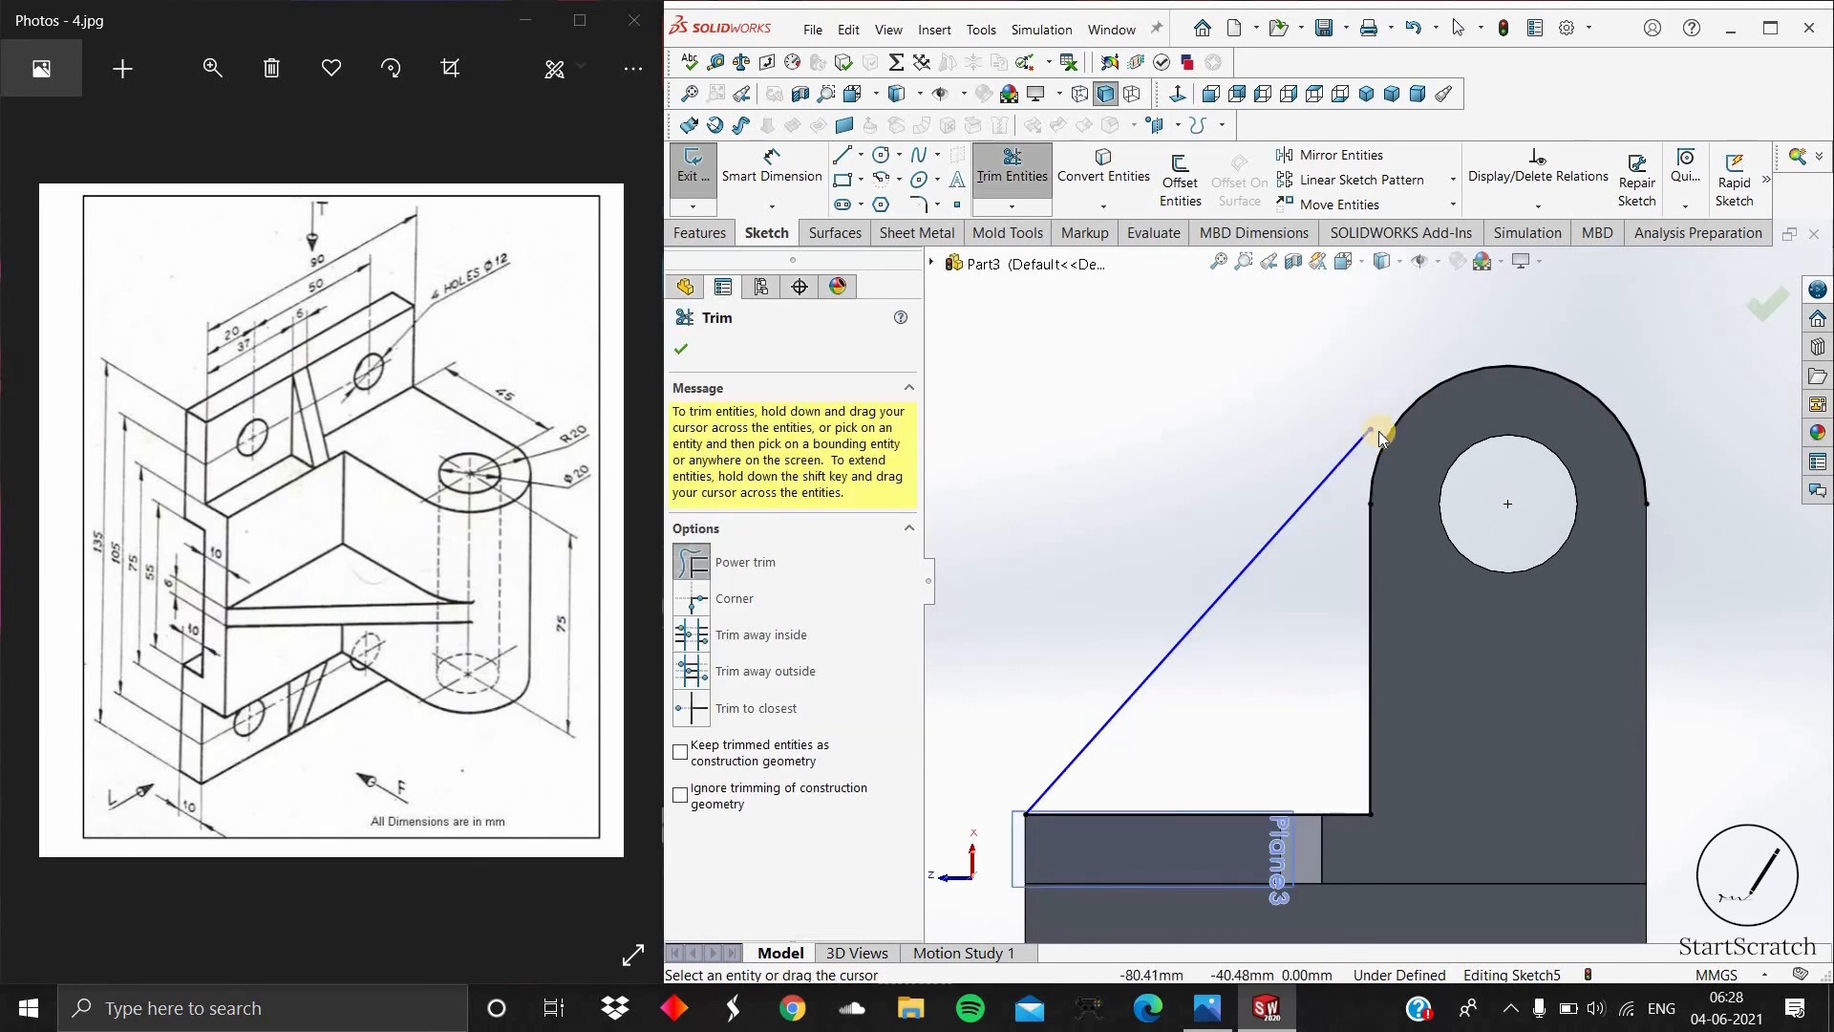
key(Escape)
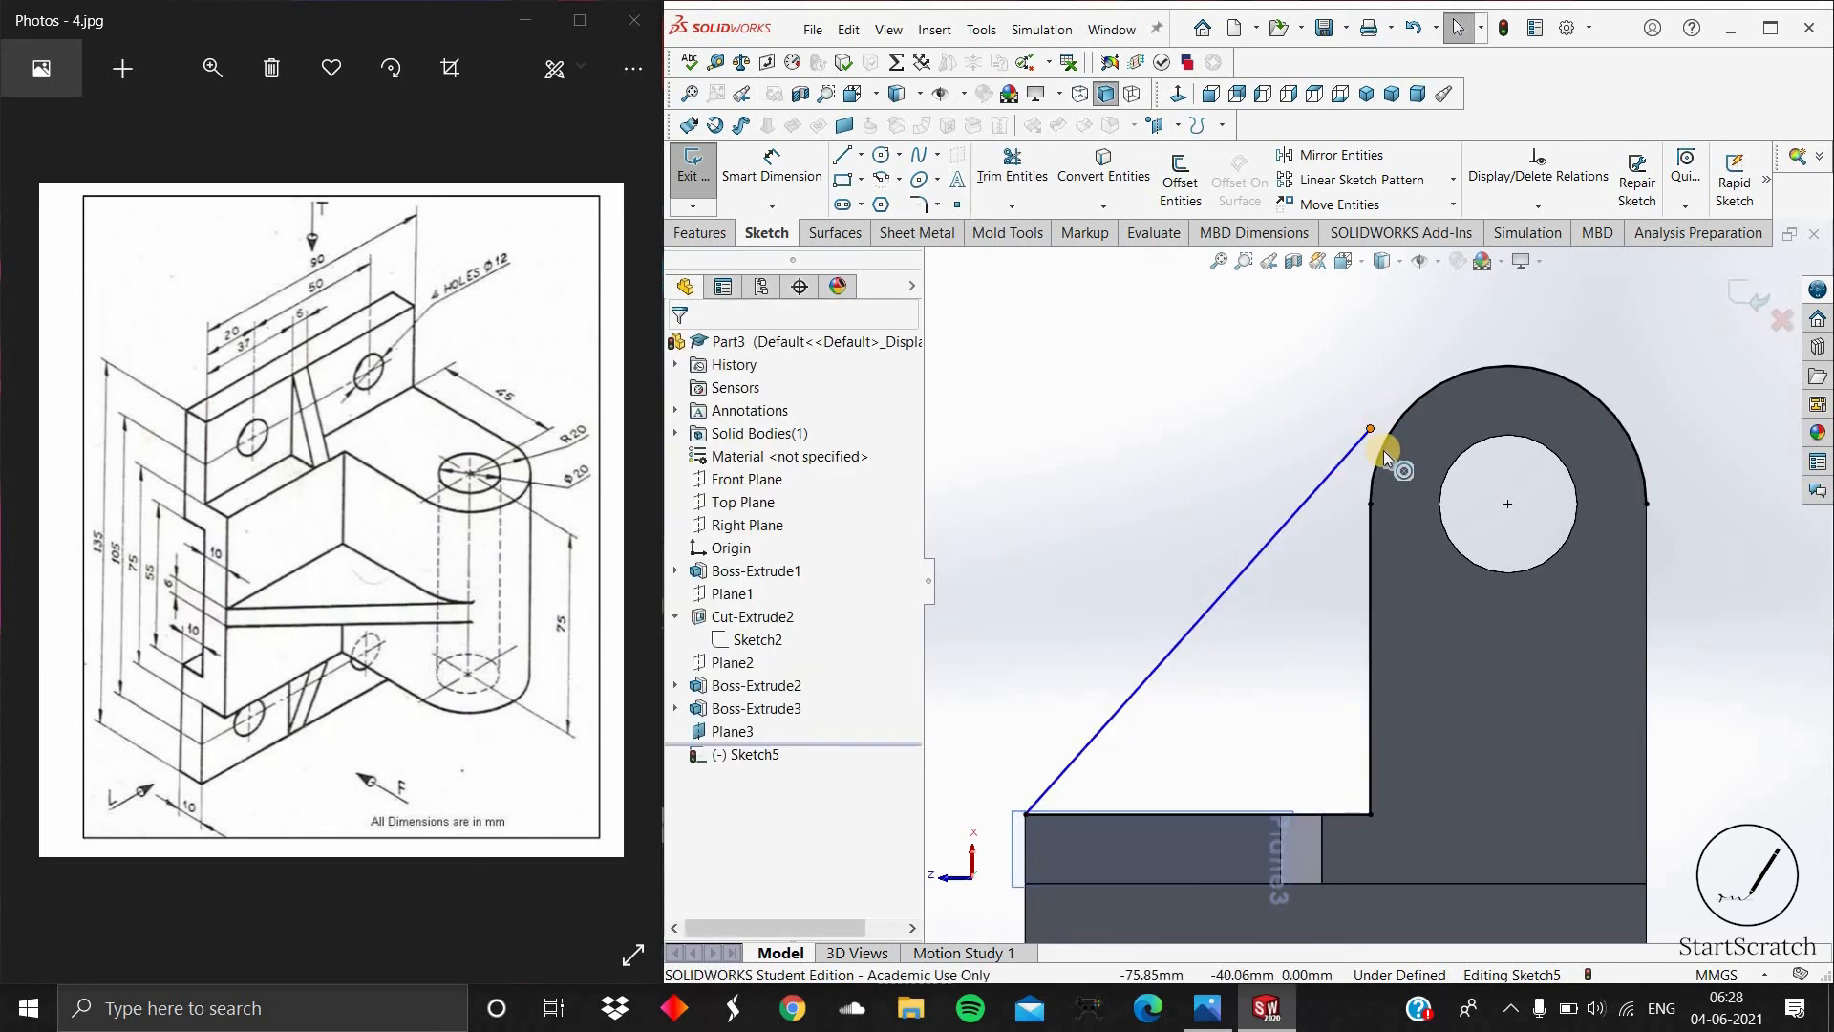
Step: Make the hypotenuse's upper endpoint coincident with the converted arc and trim away the arc portion beyond that point
click(1383, 450)
ctrl+click(1383, 449)
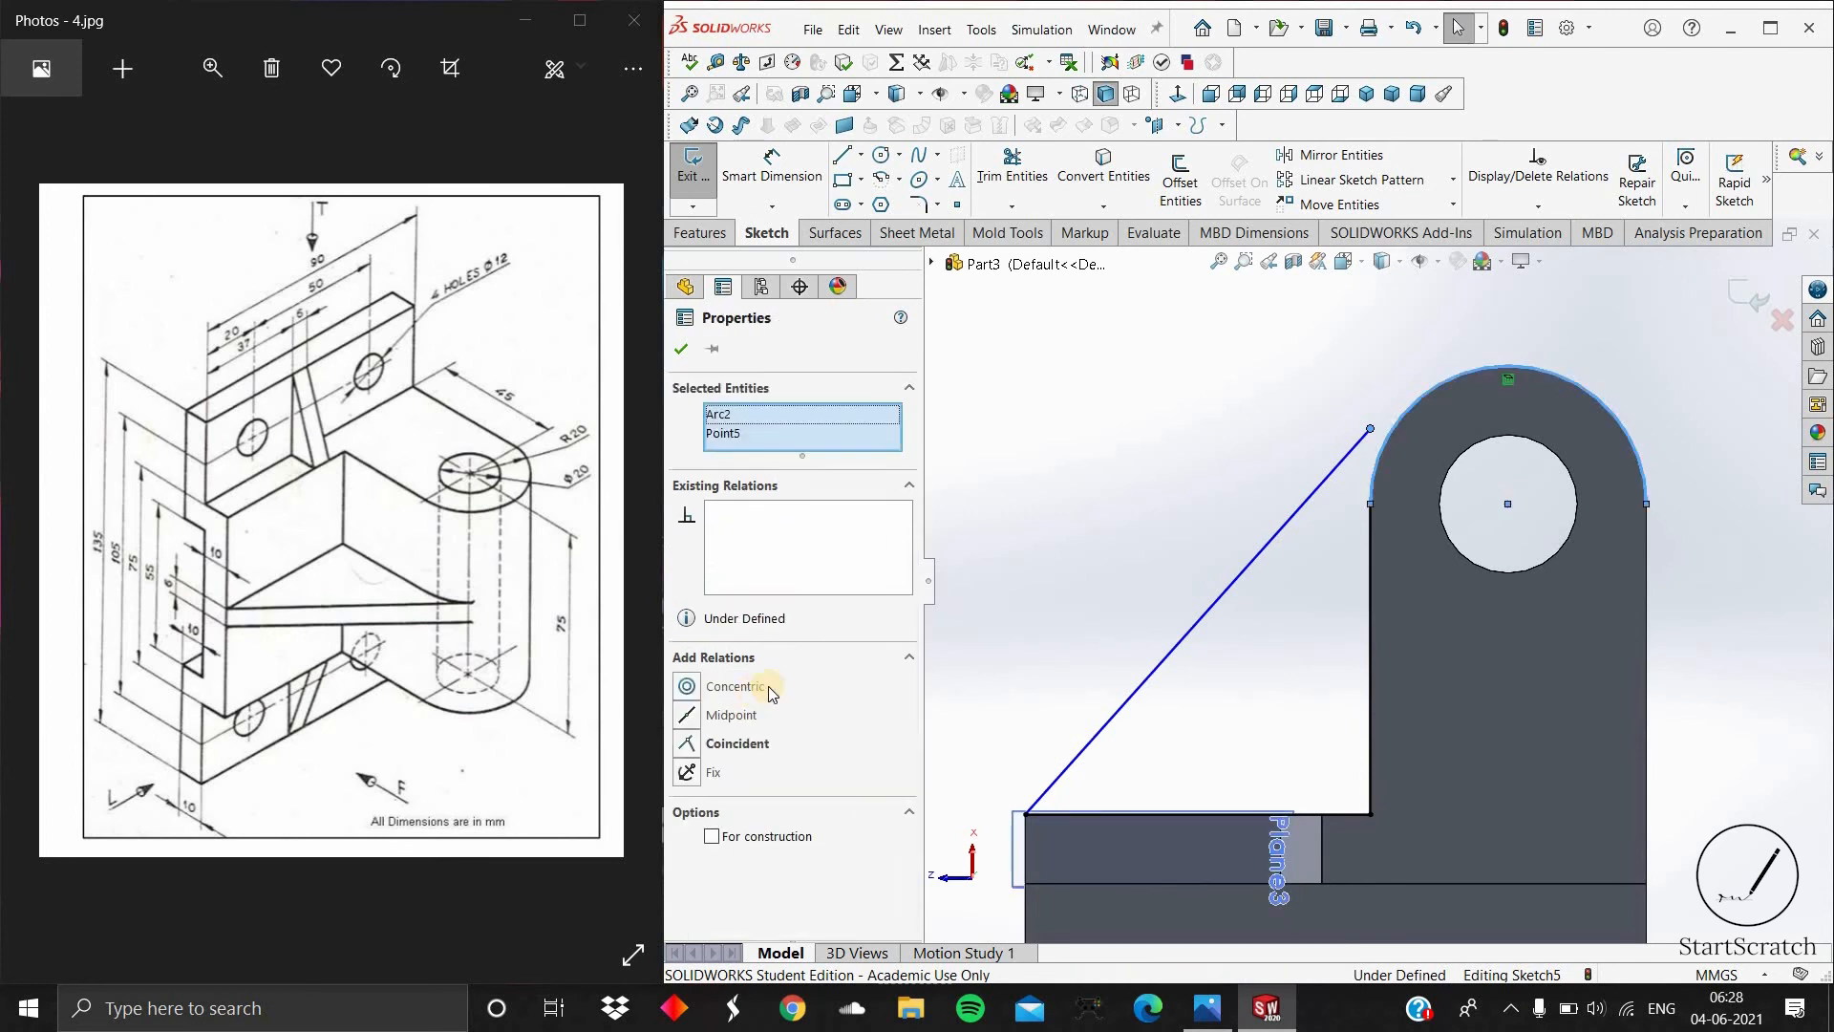
click(686, 744)
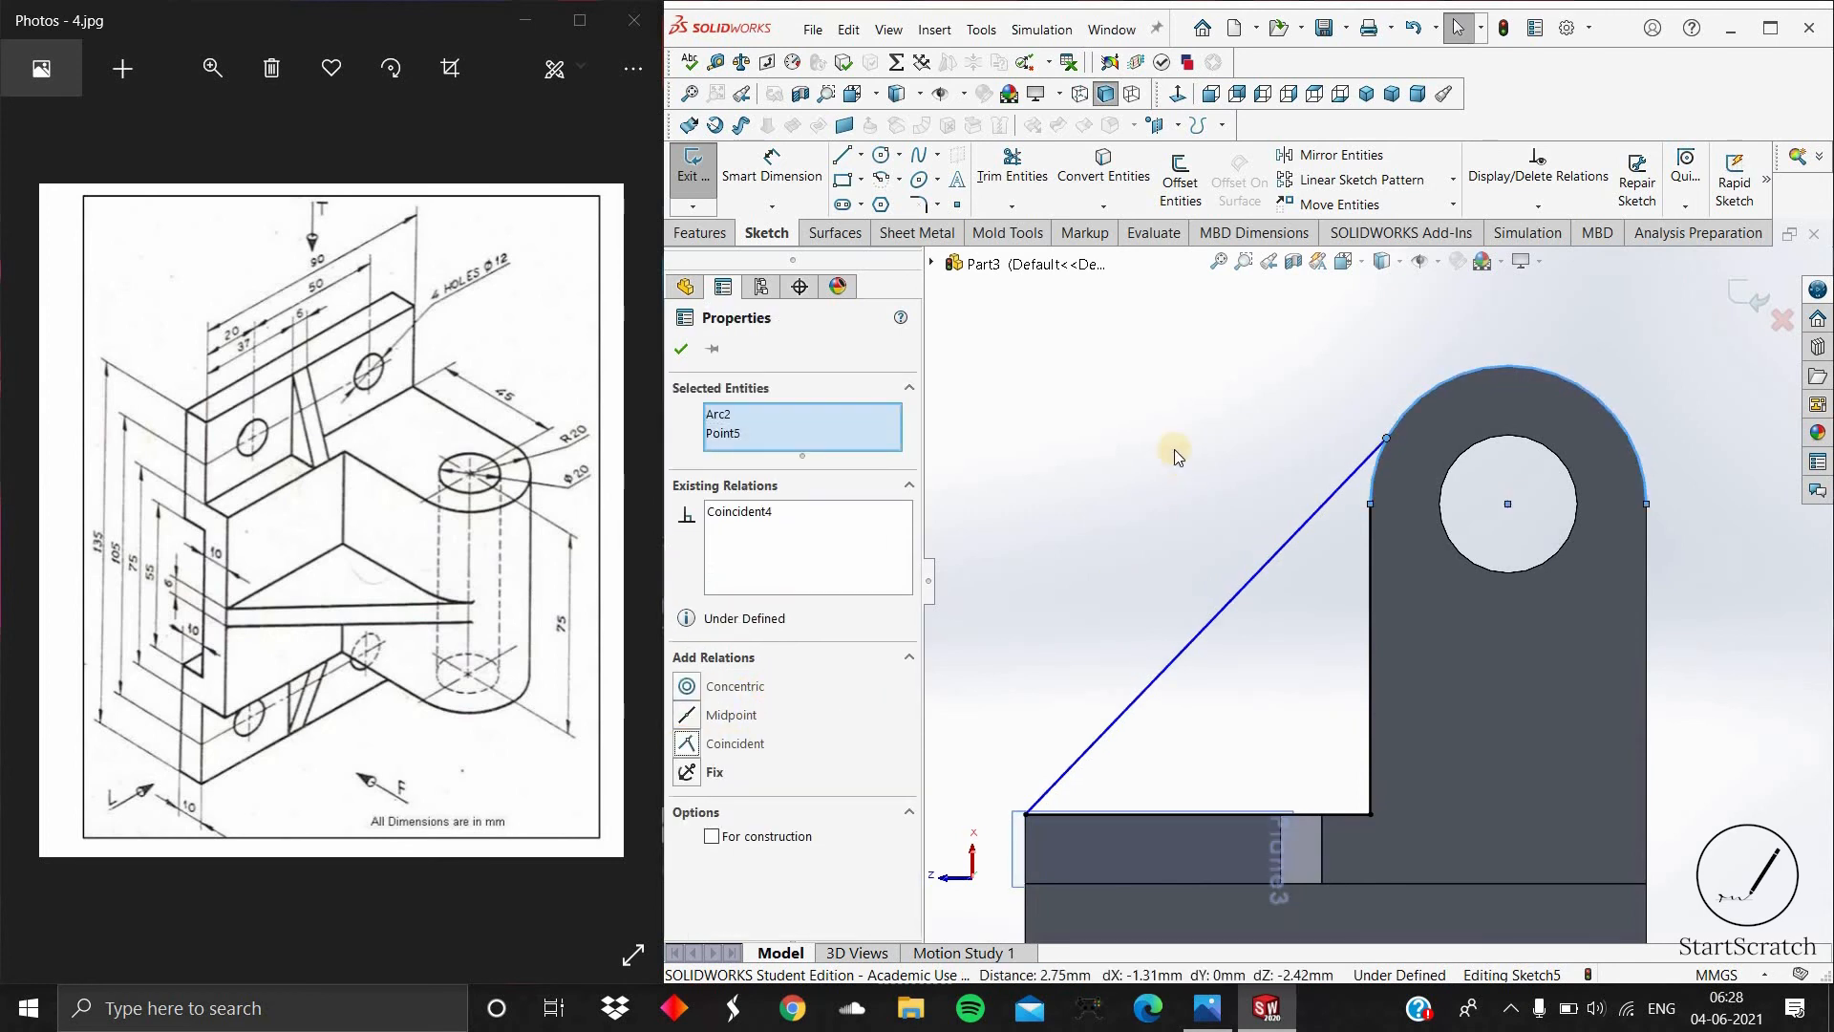
click(682, 350)
click(1023, 173)
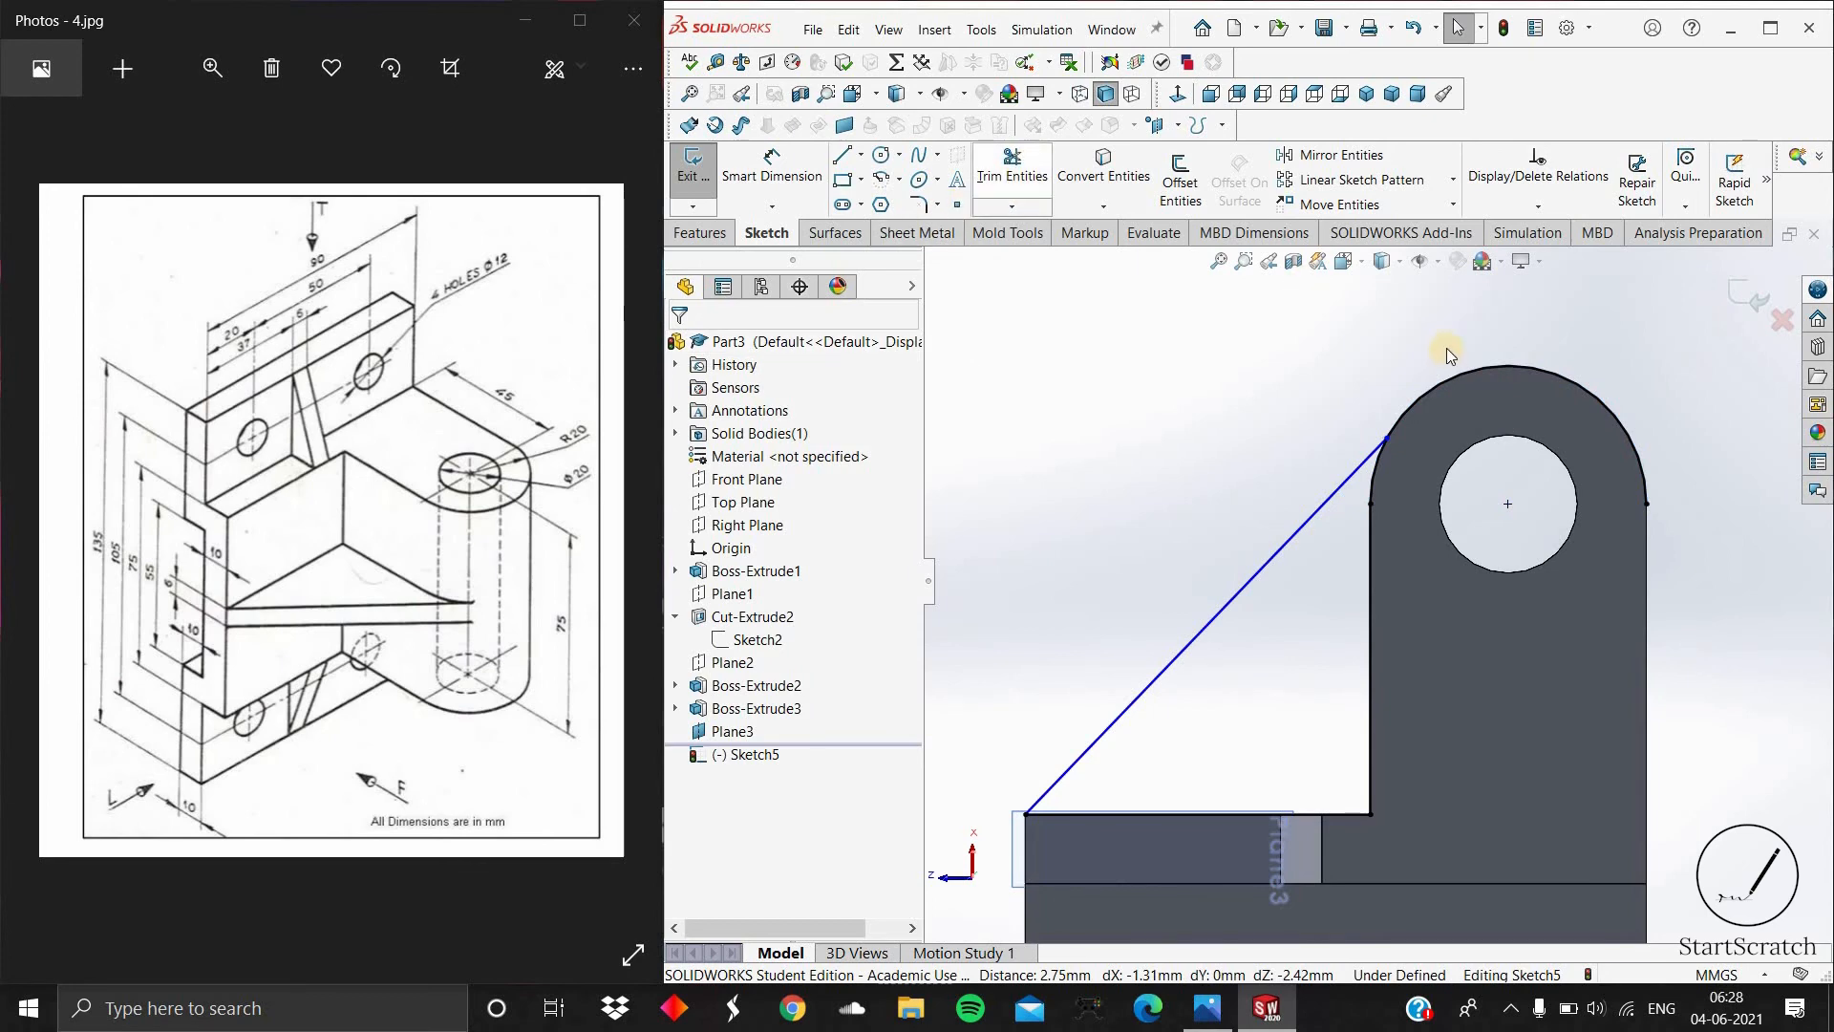
drag(1599, 440, 1599, 439)
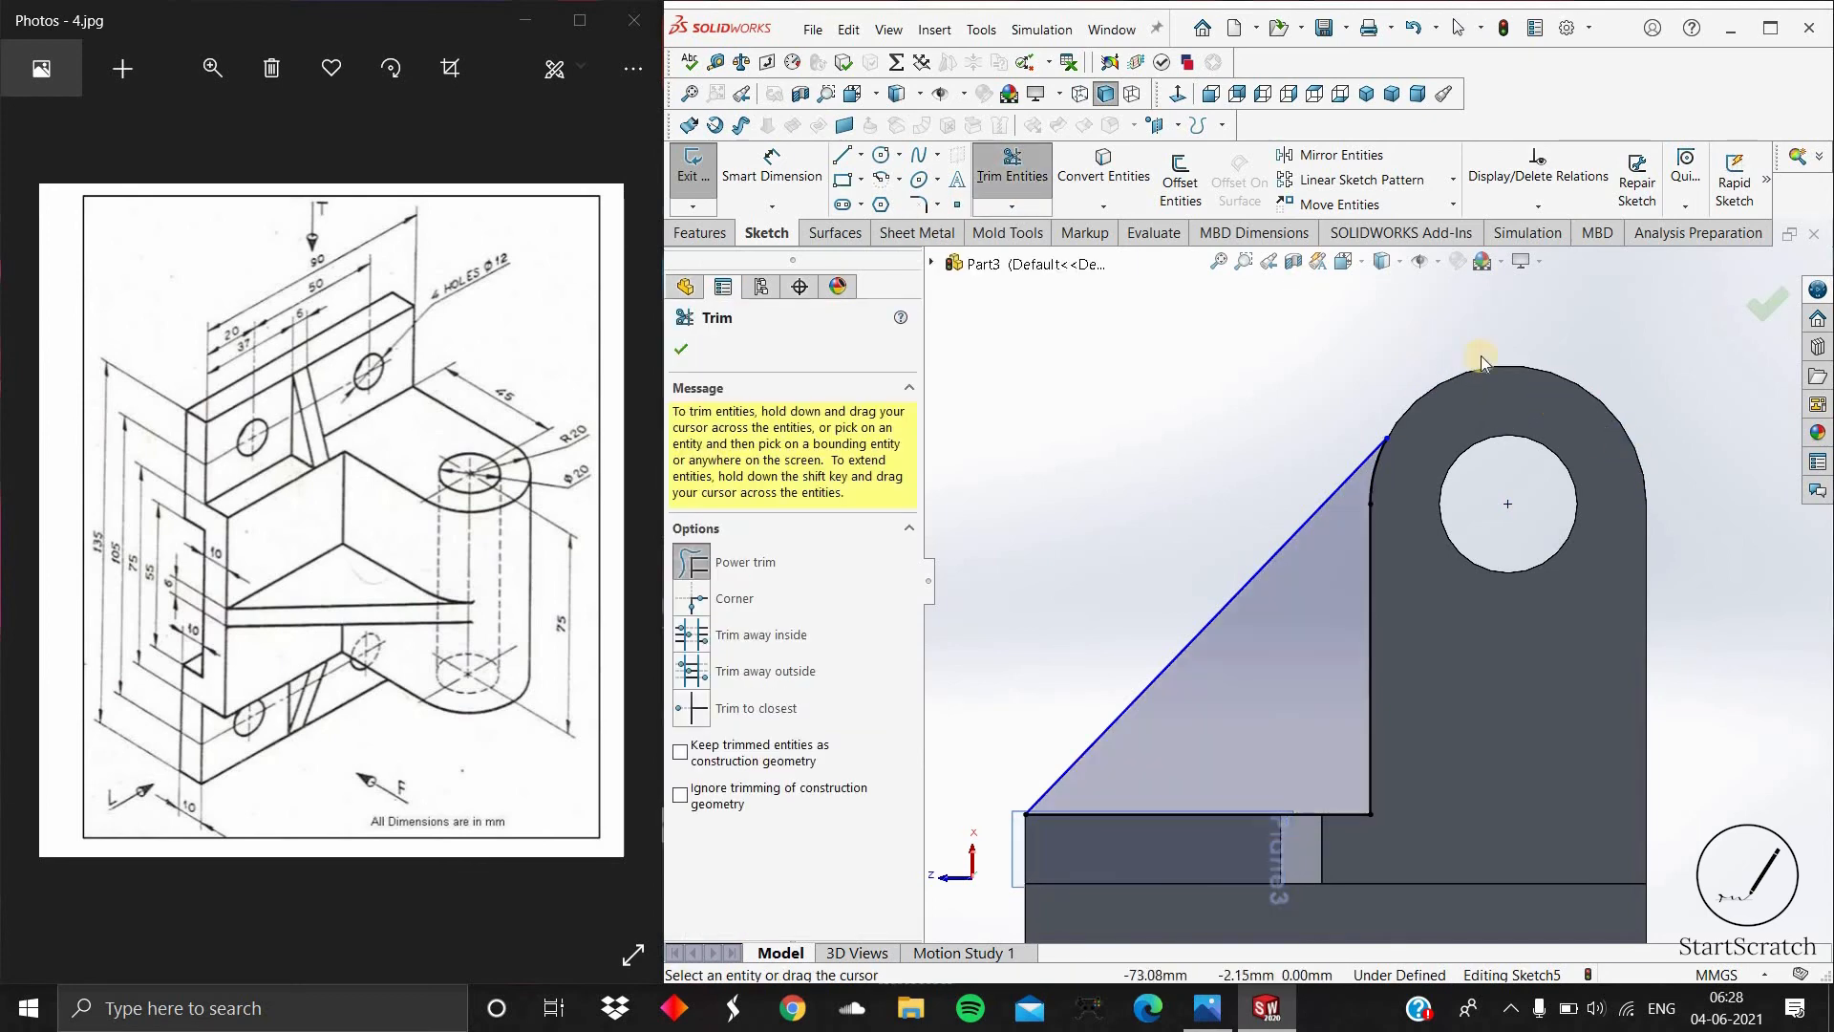
click(681, 350)
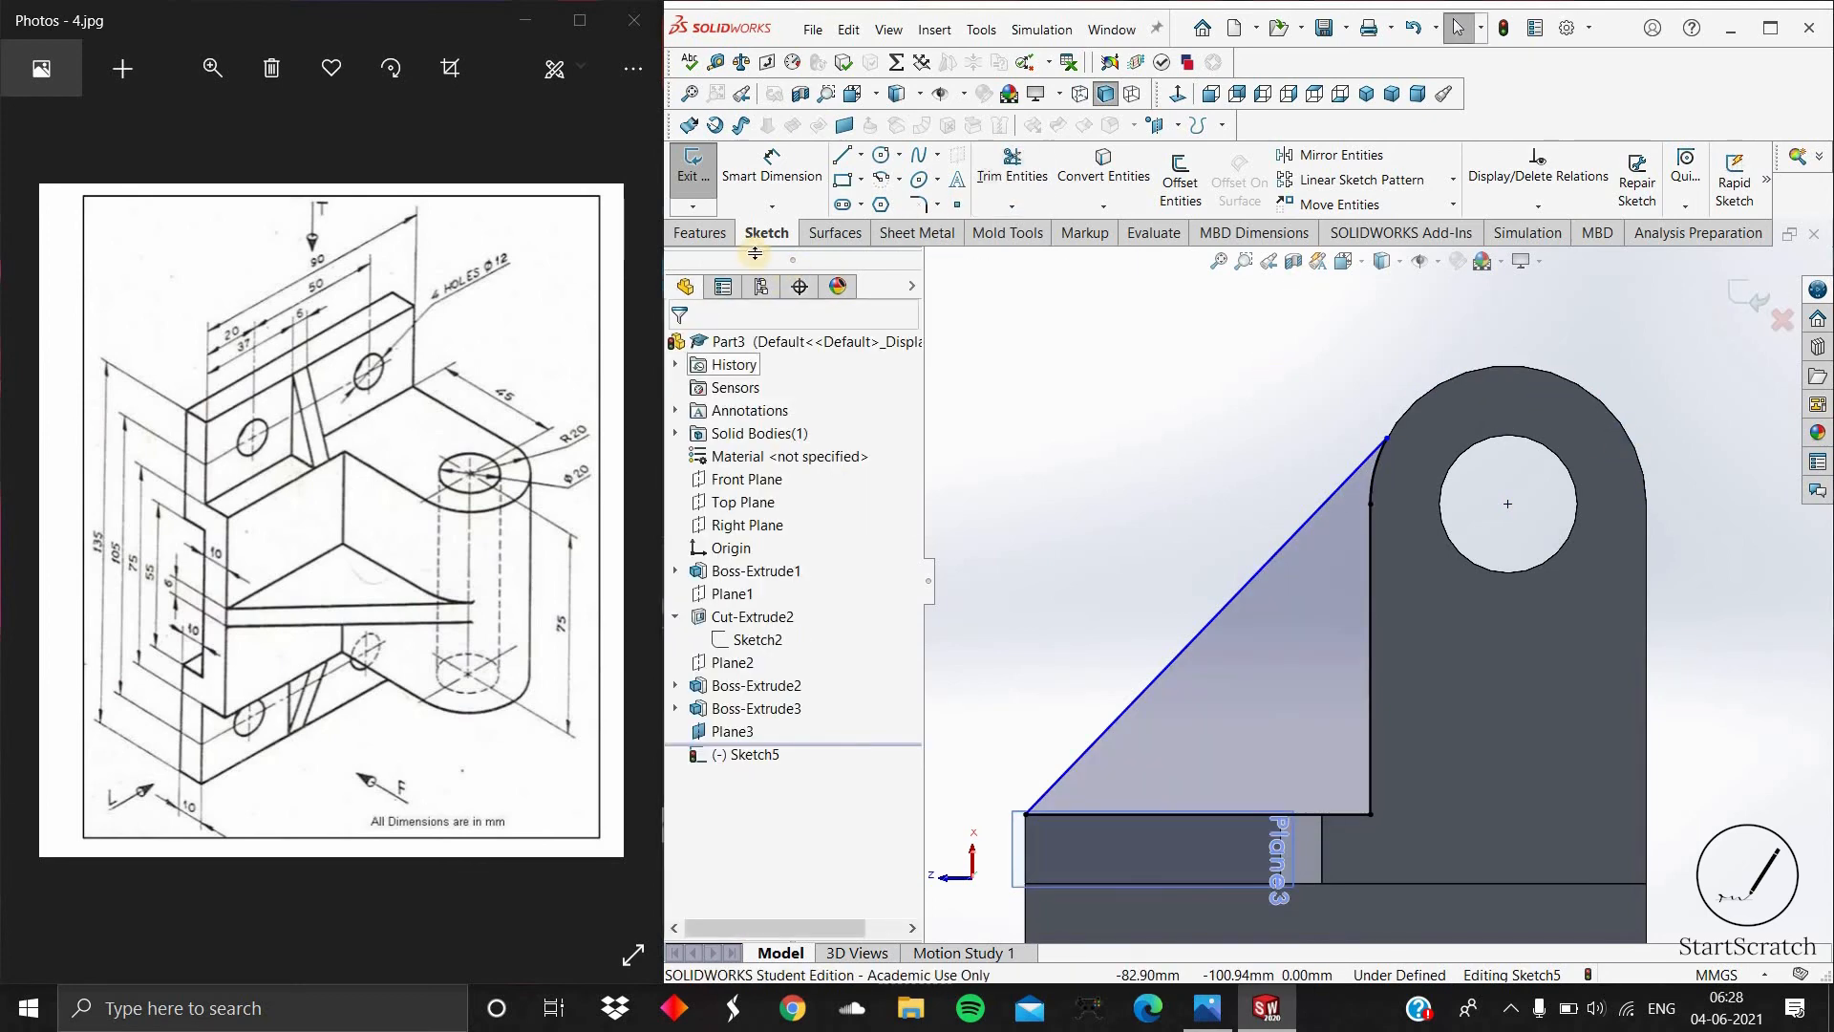
Step: Extrude the closed rib profile as a blind boss 3 mm in each of two directions, merged with the body
click(702, 233)
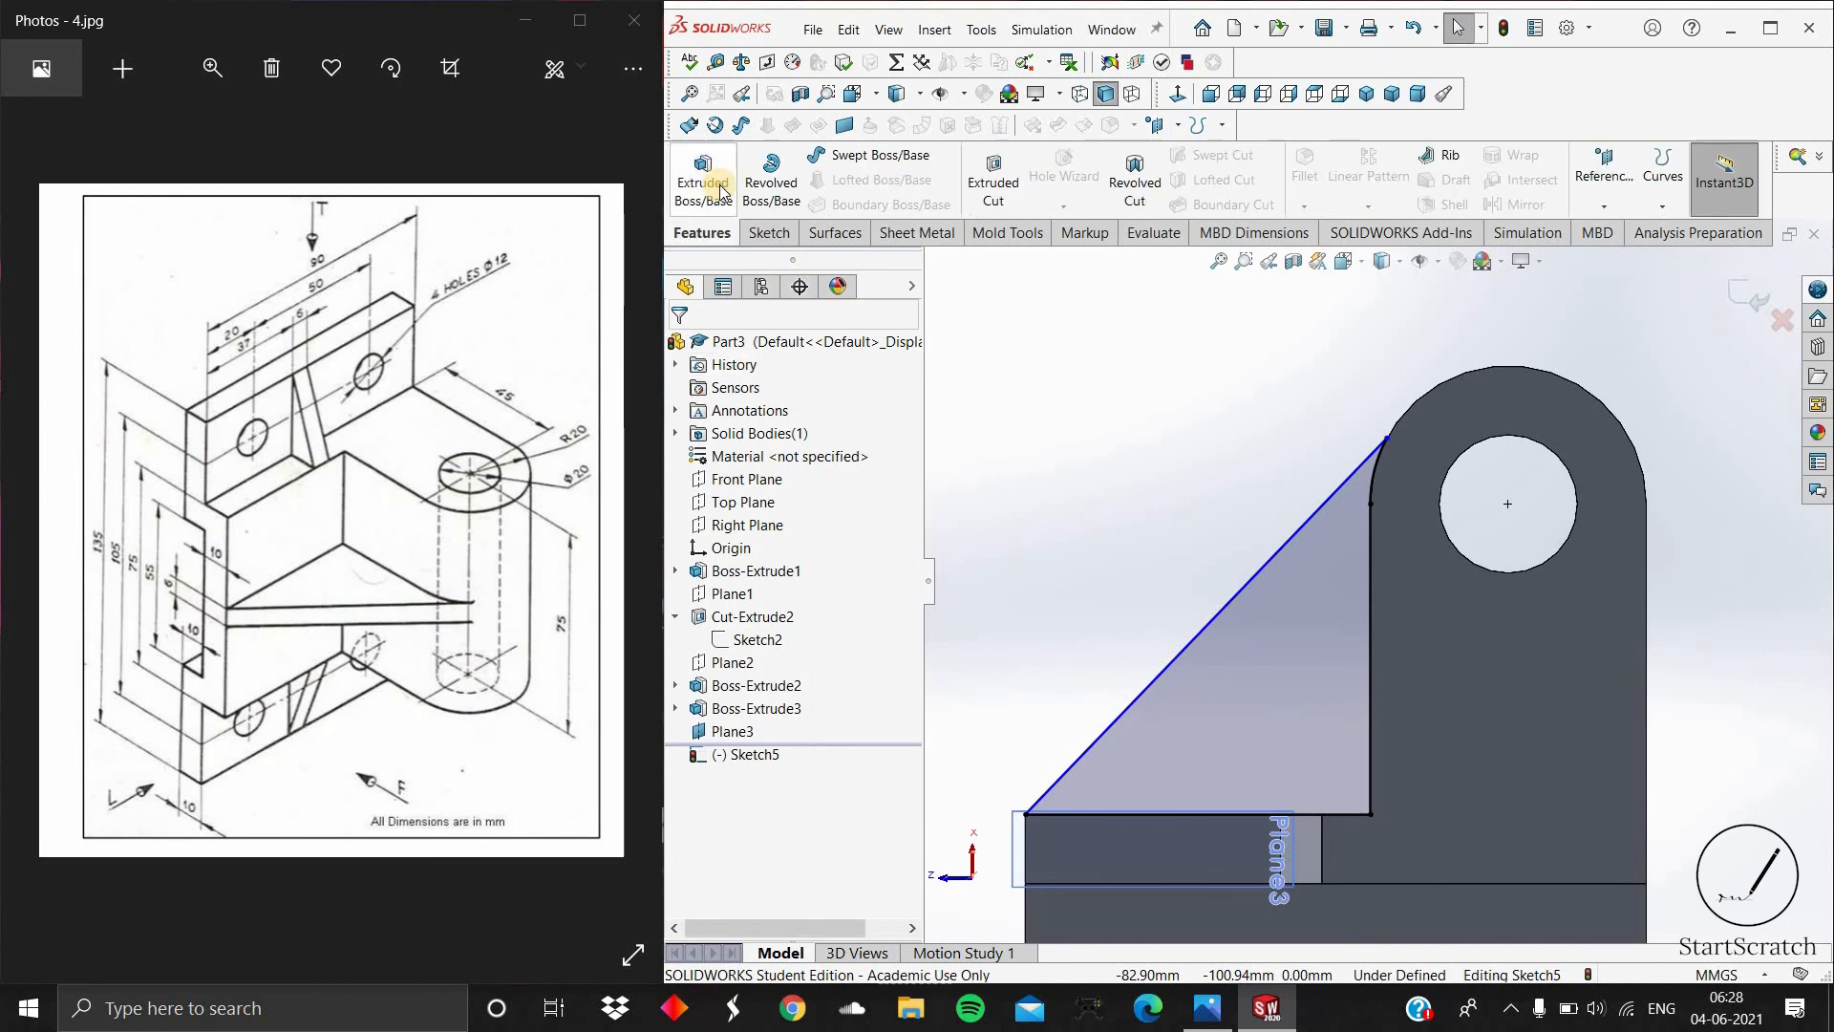
click(718, 183)
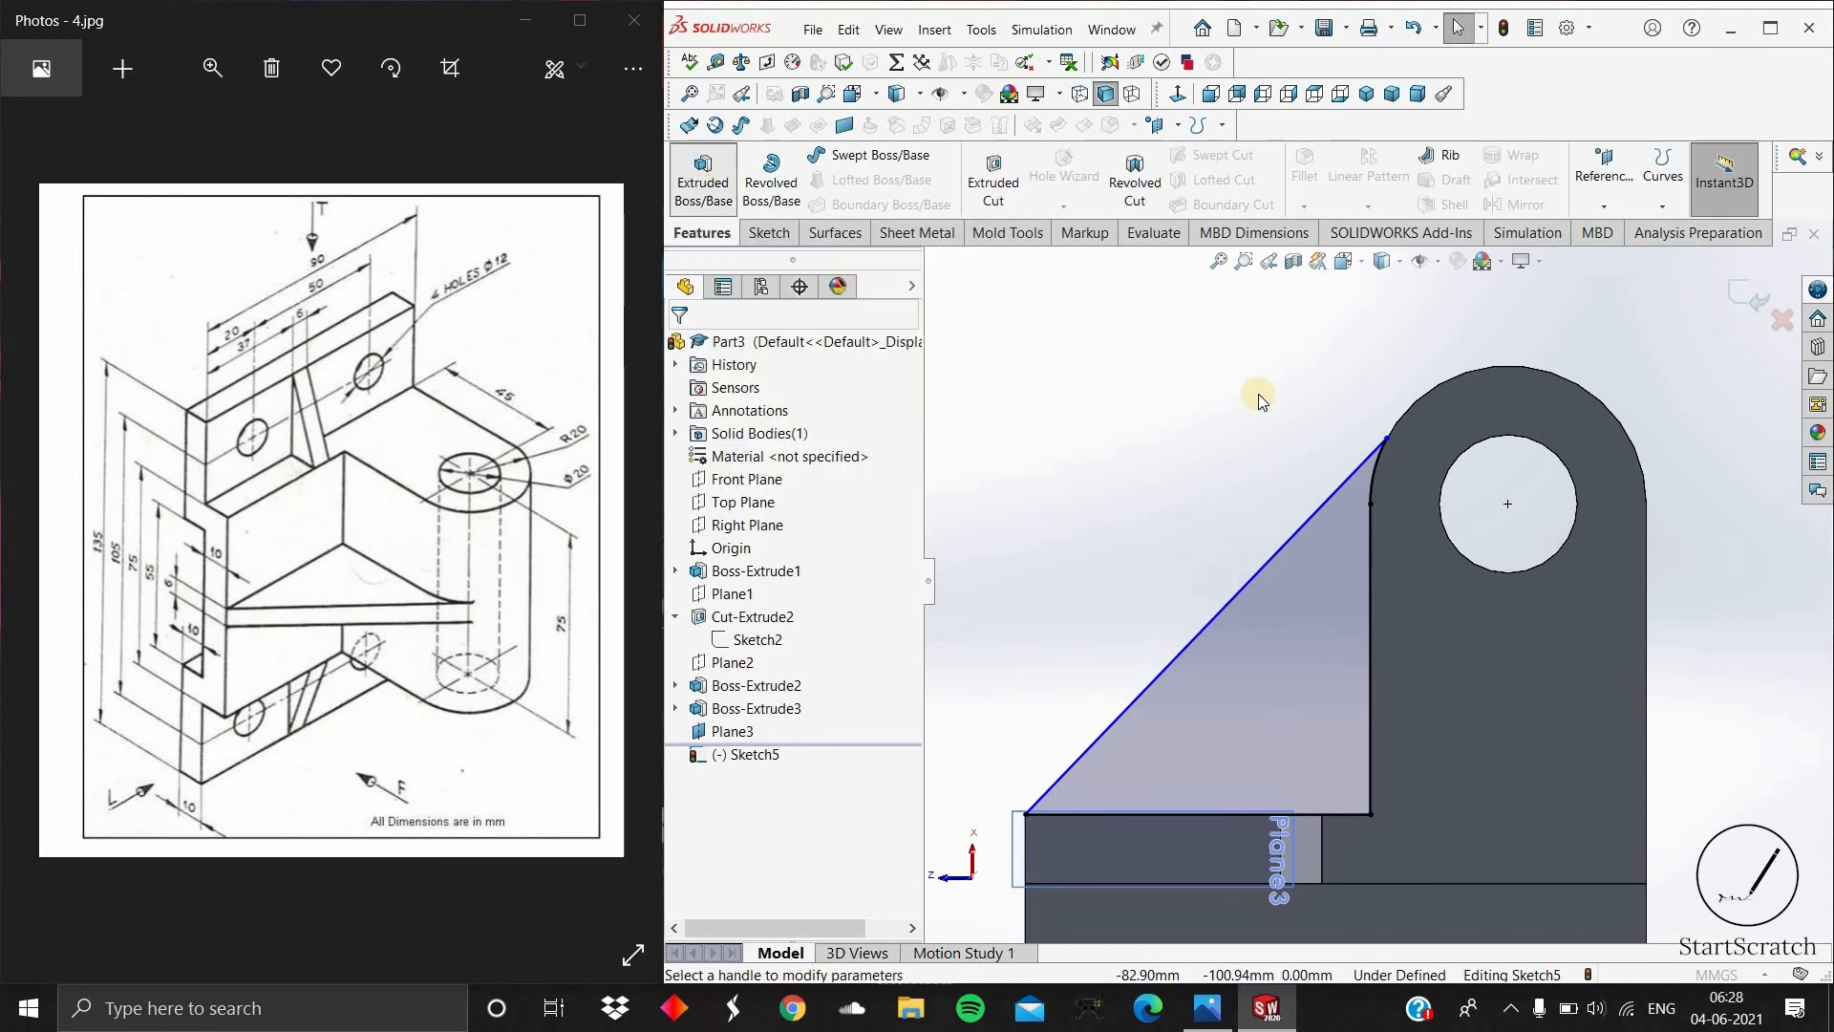
middle_drag(1286, 413, 1327, 437)
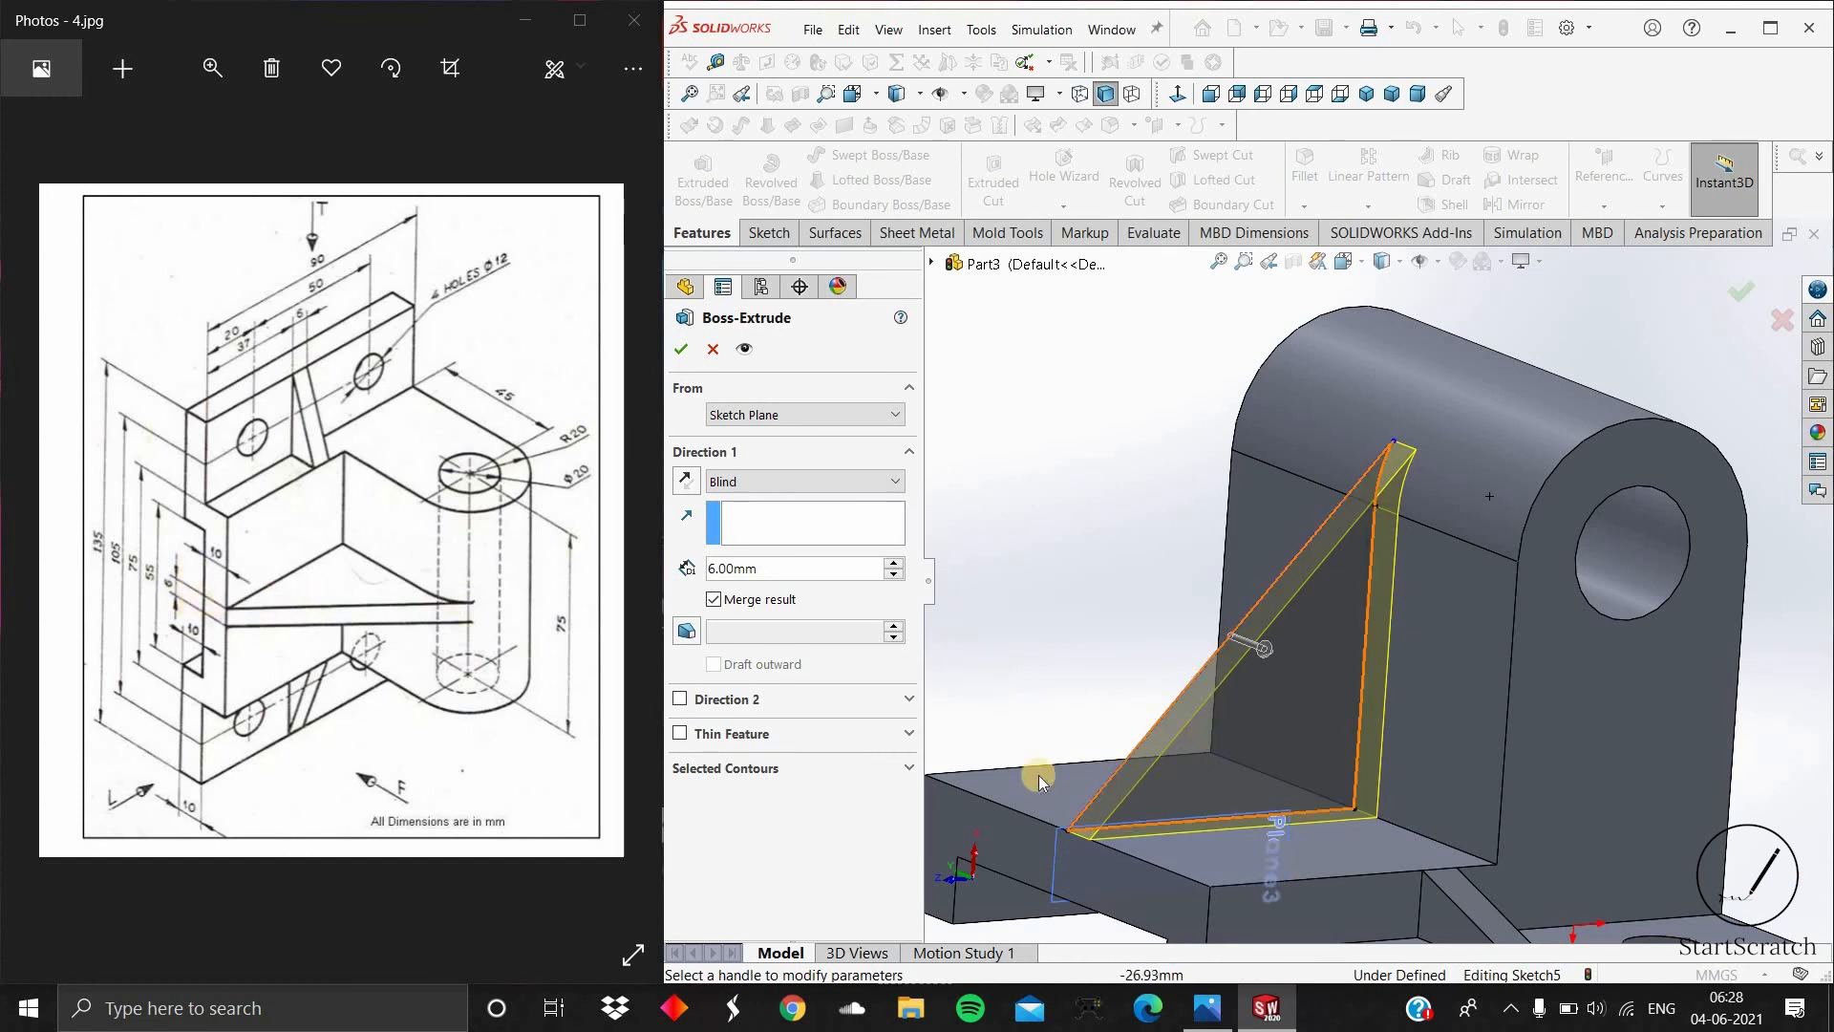
click(804, 571)
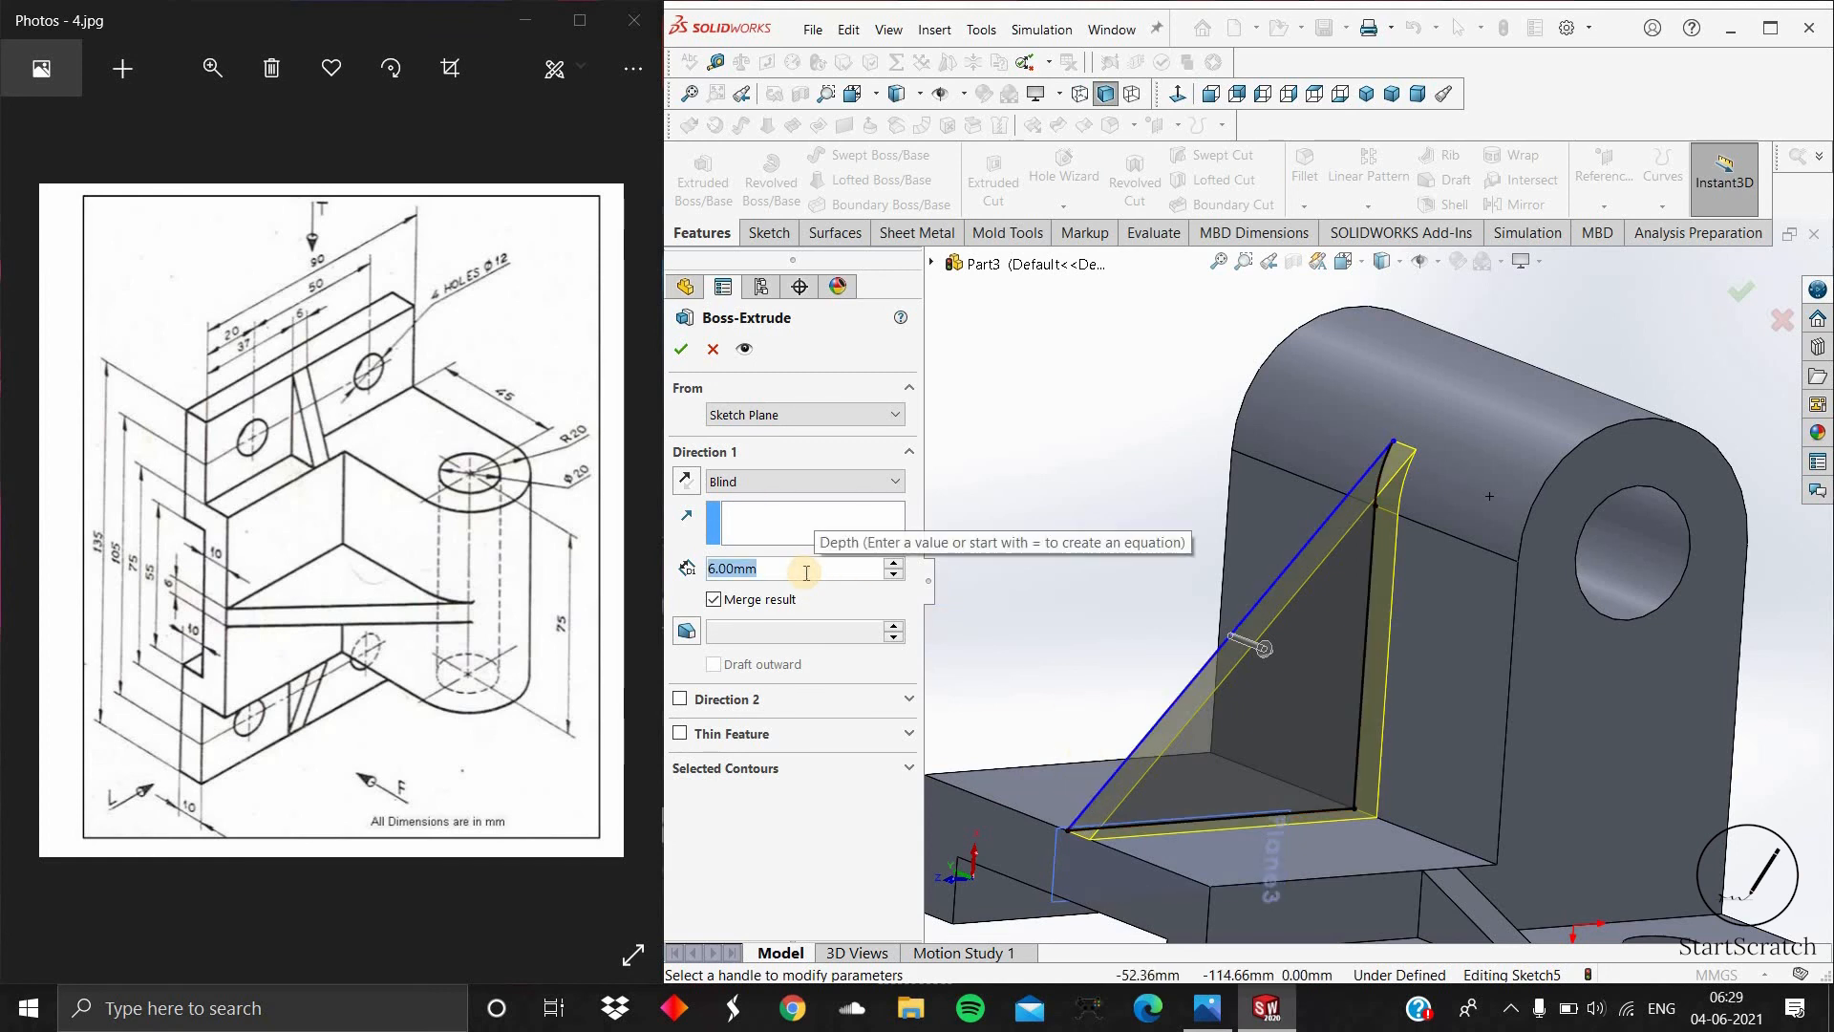
text(3)
key(Return)
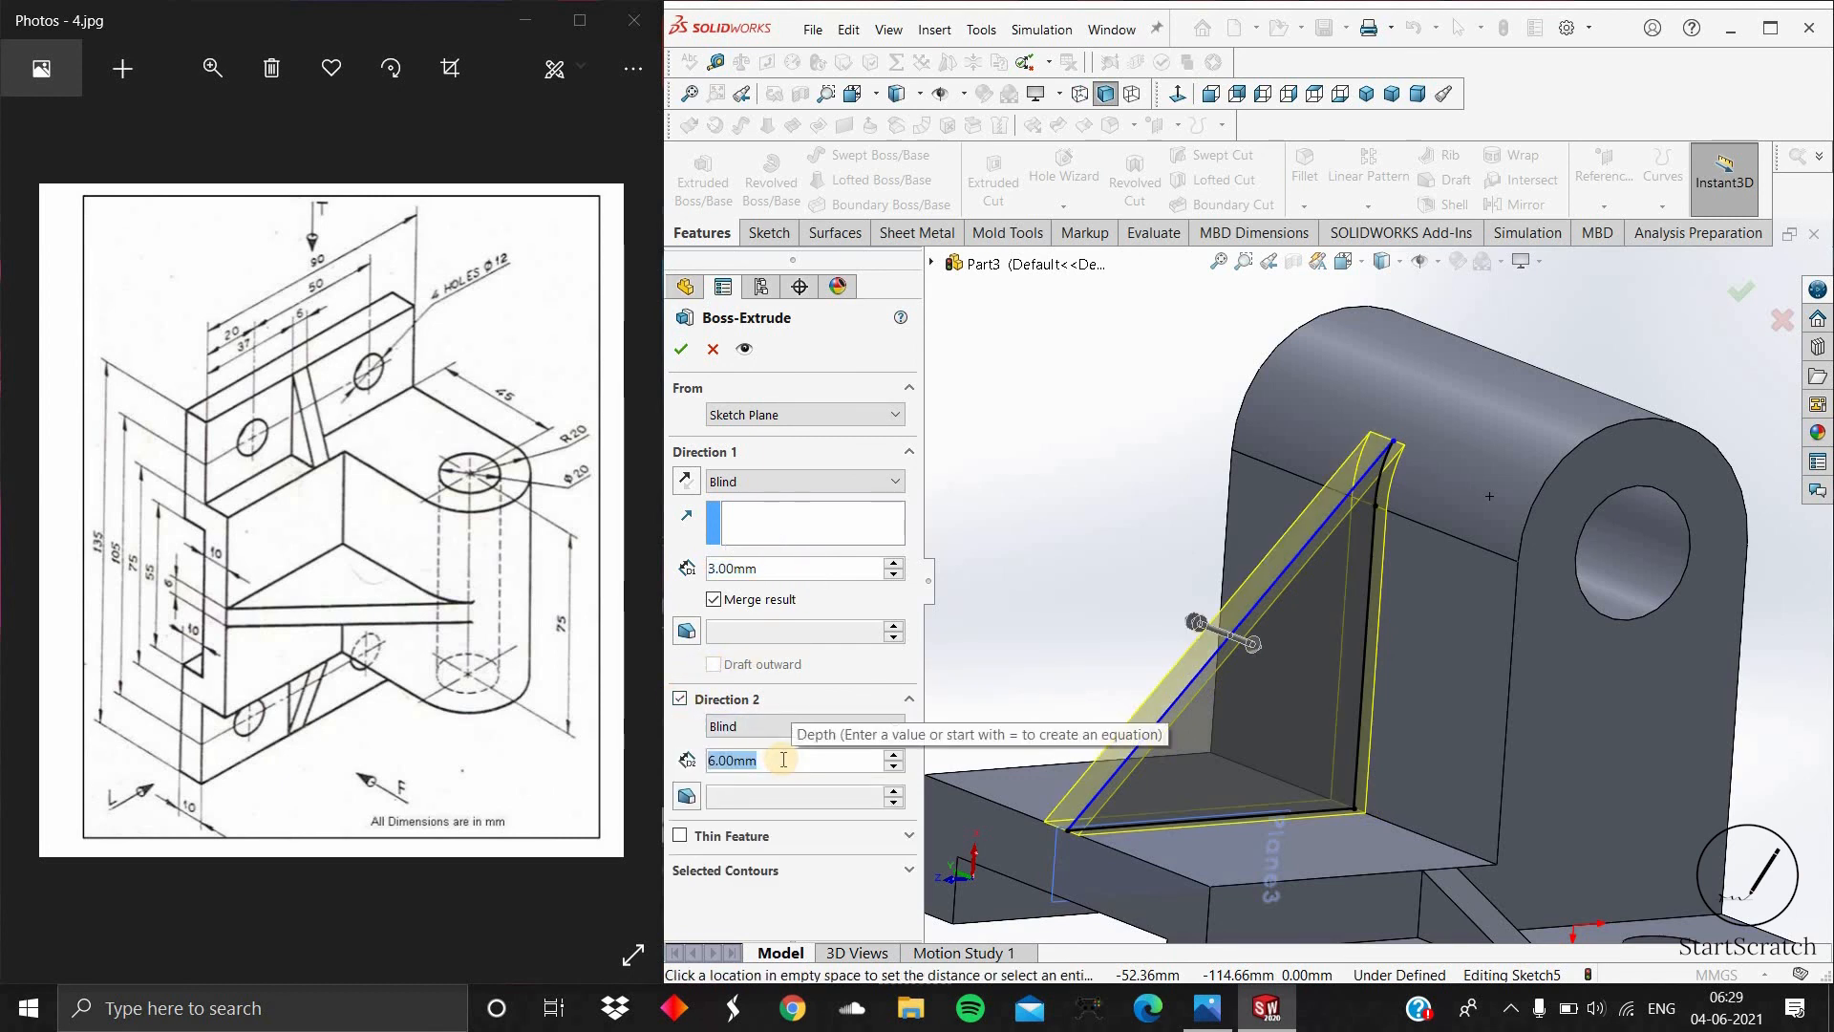
text(3)
key(Return)
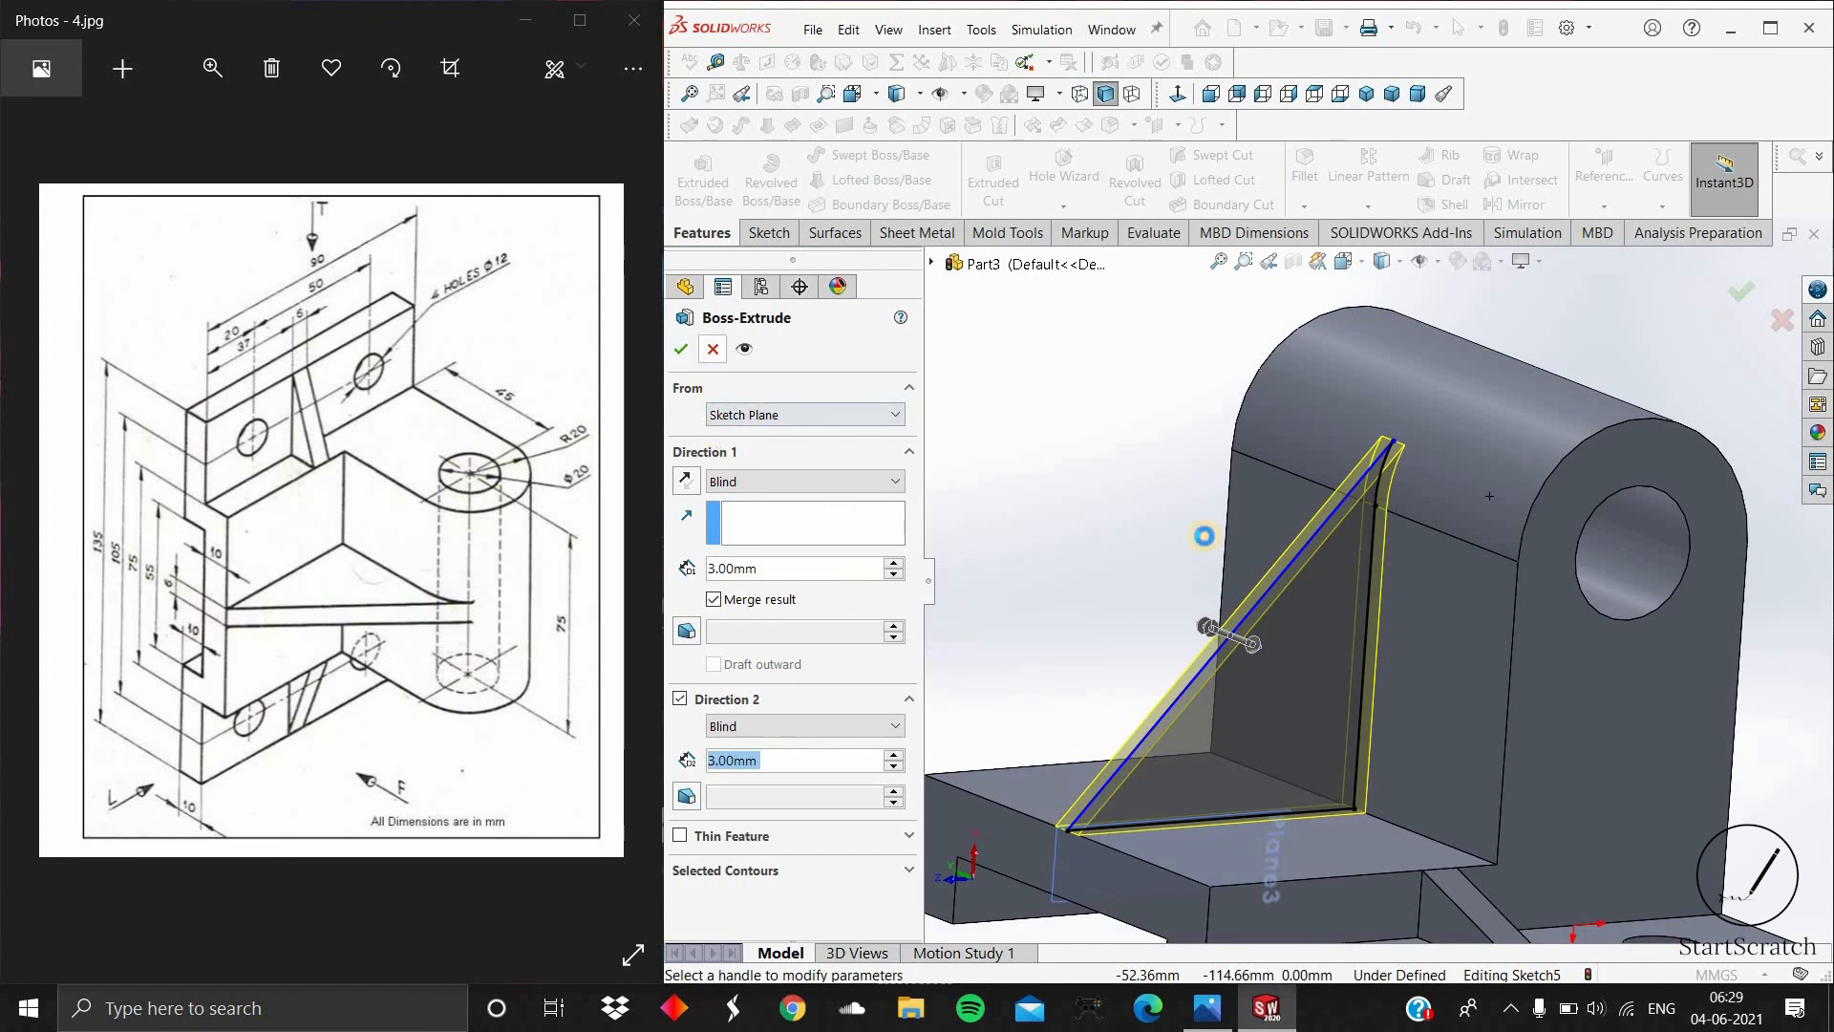
click(1260, 672)
Step: Hide the reference plane used for the arm's rib
scroll(1680, 661, up, 5)
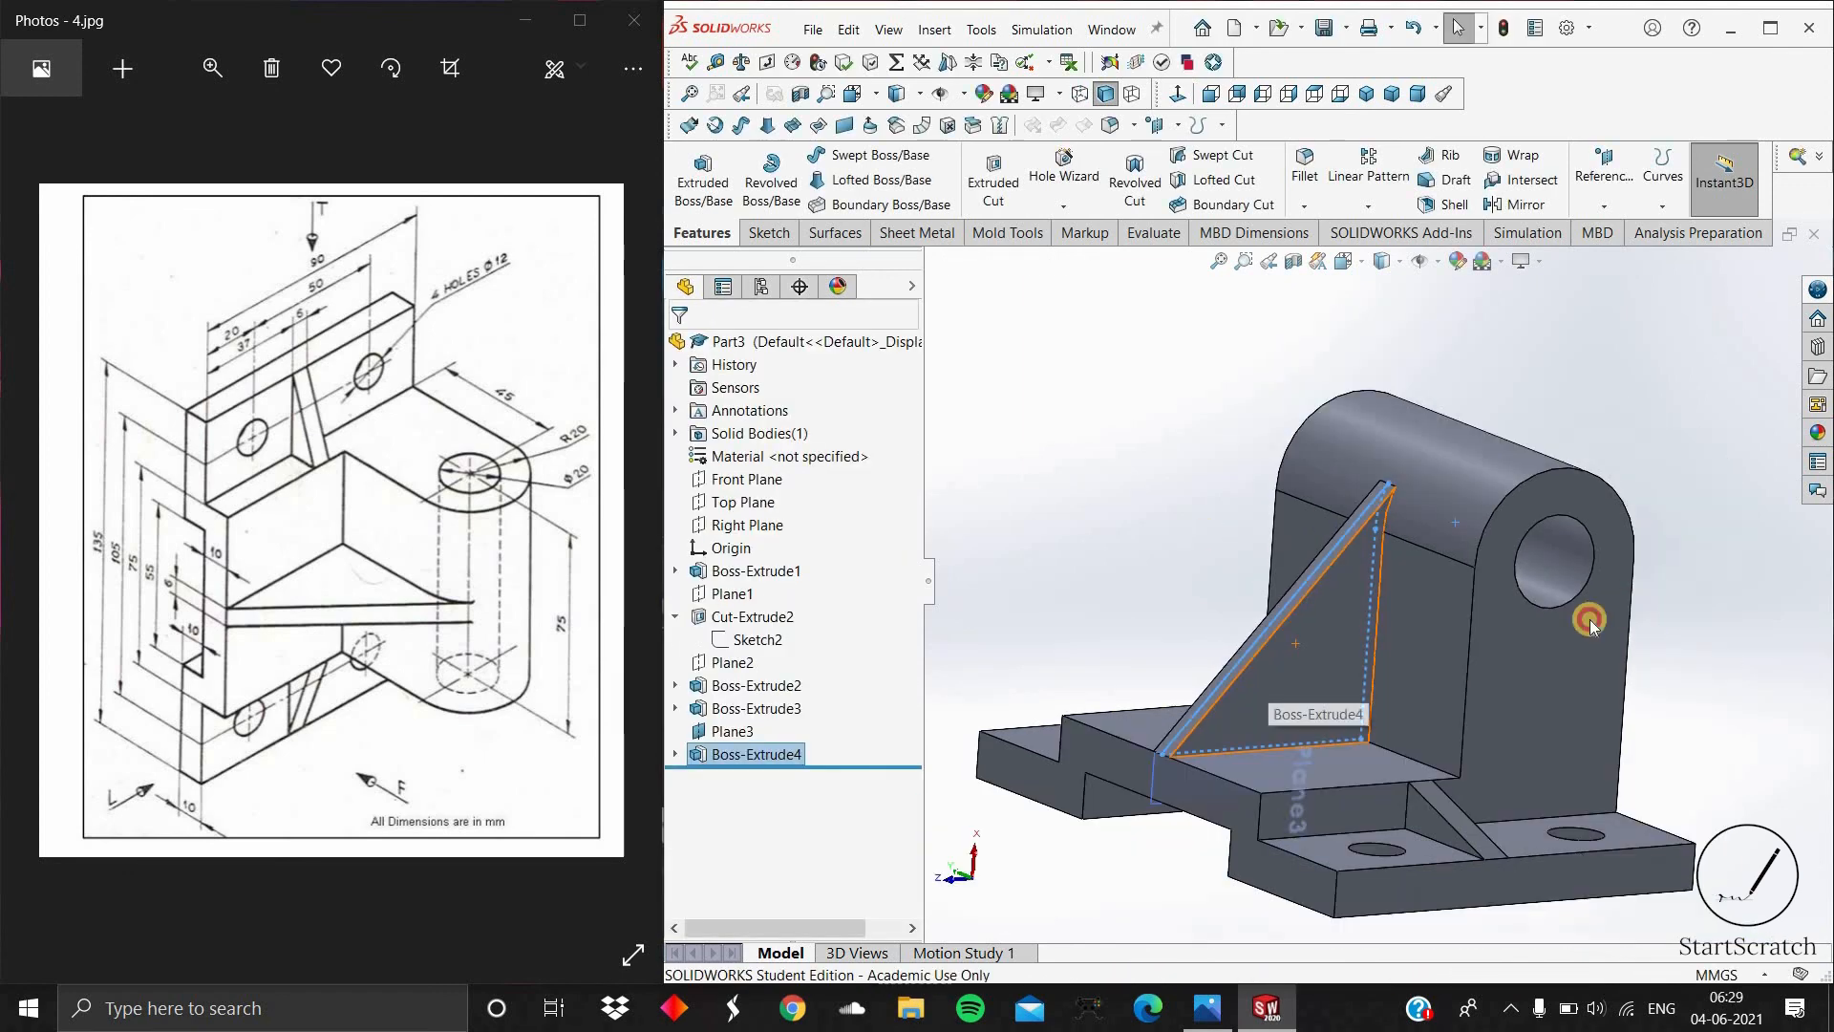
key(Escape)
right_click(1251, 723)
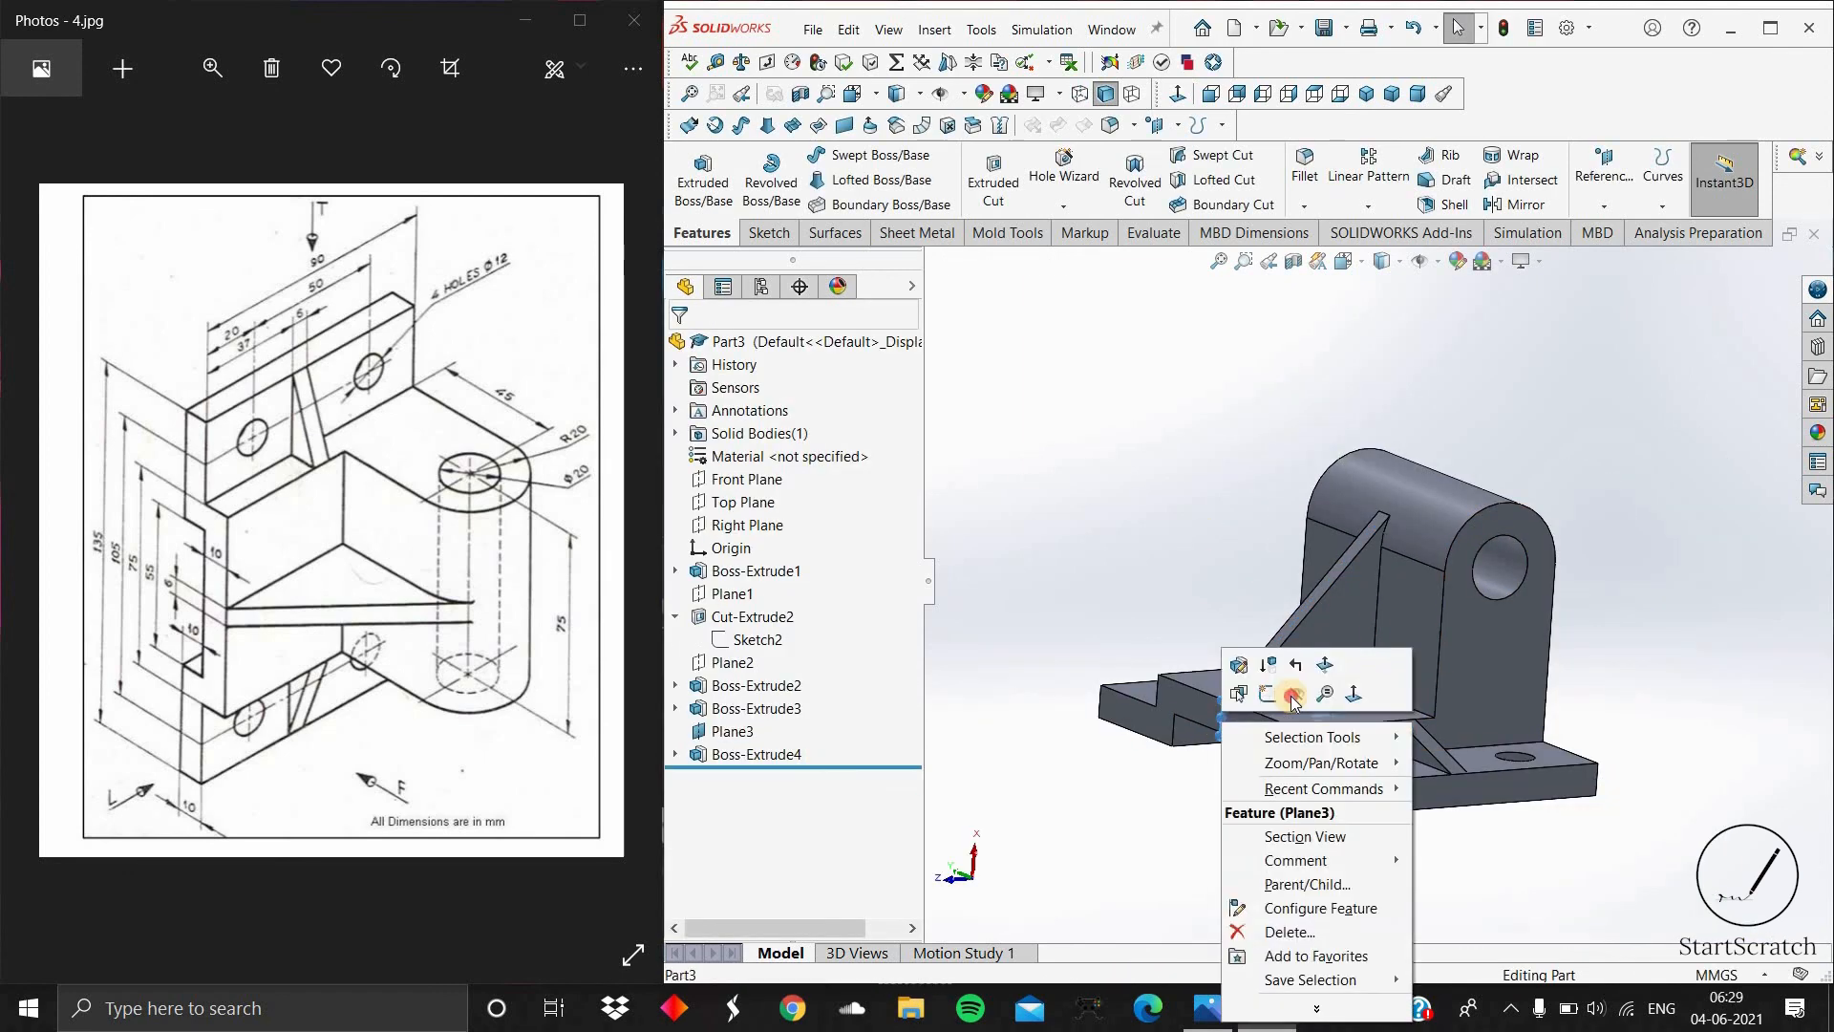
click(1729, 602)
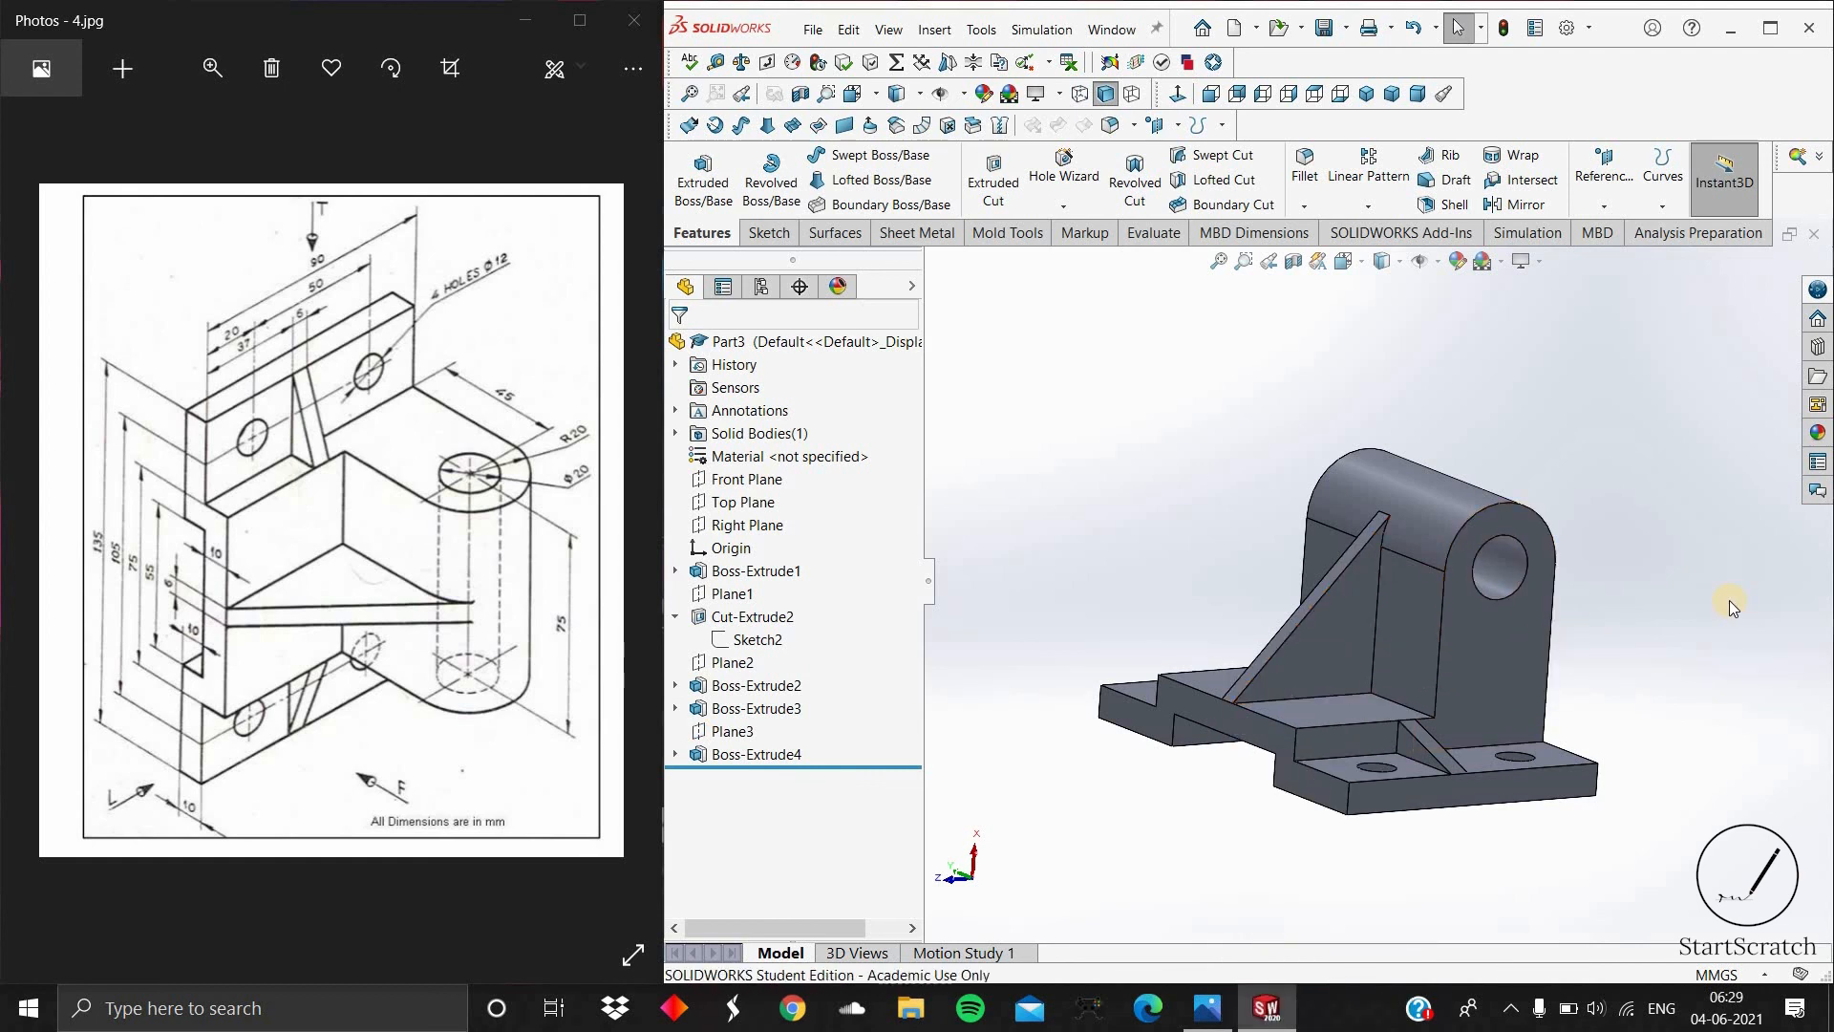
middle_drag(1761, 566, 1619, 666)
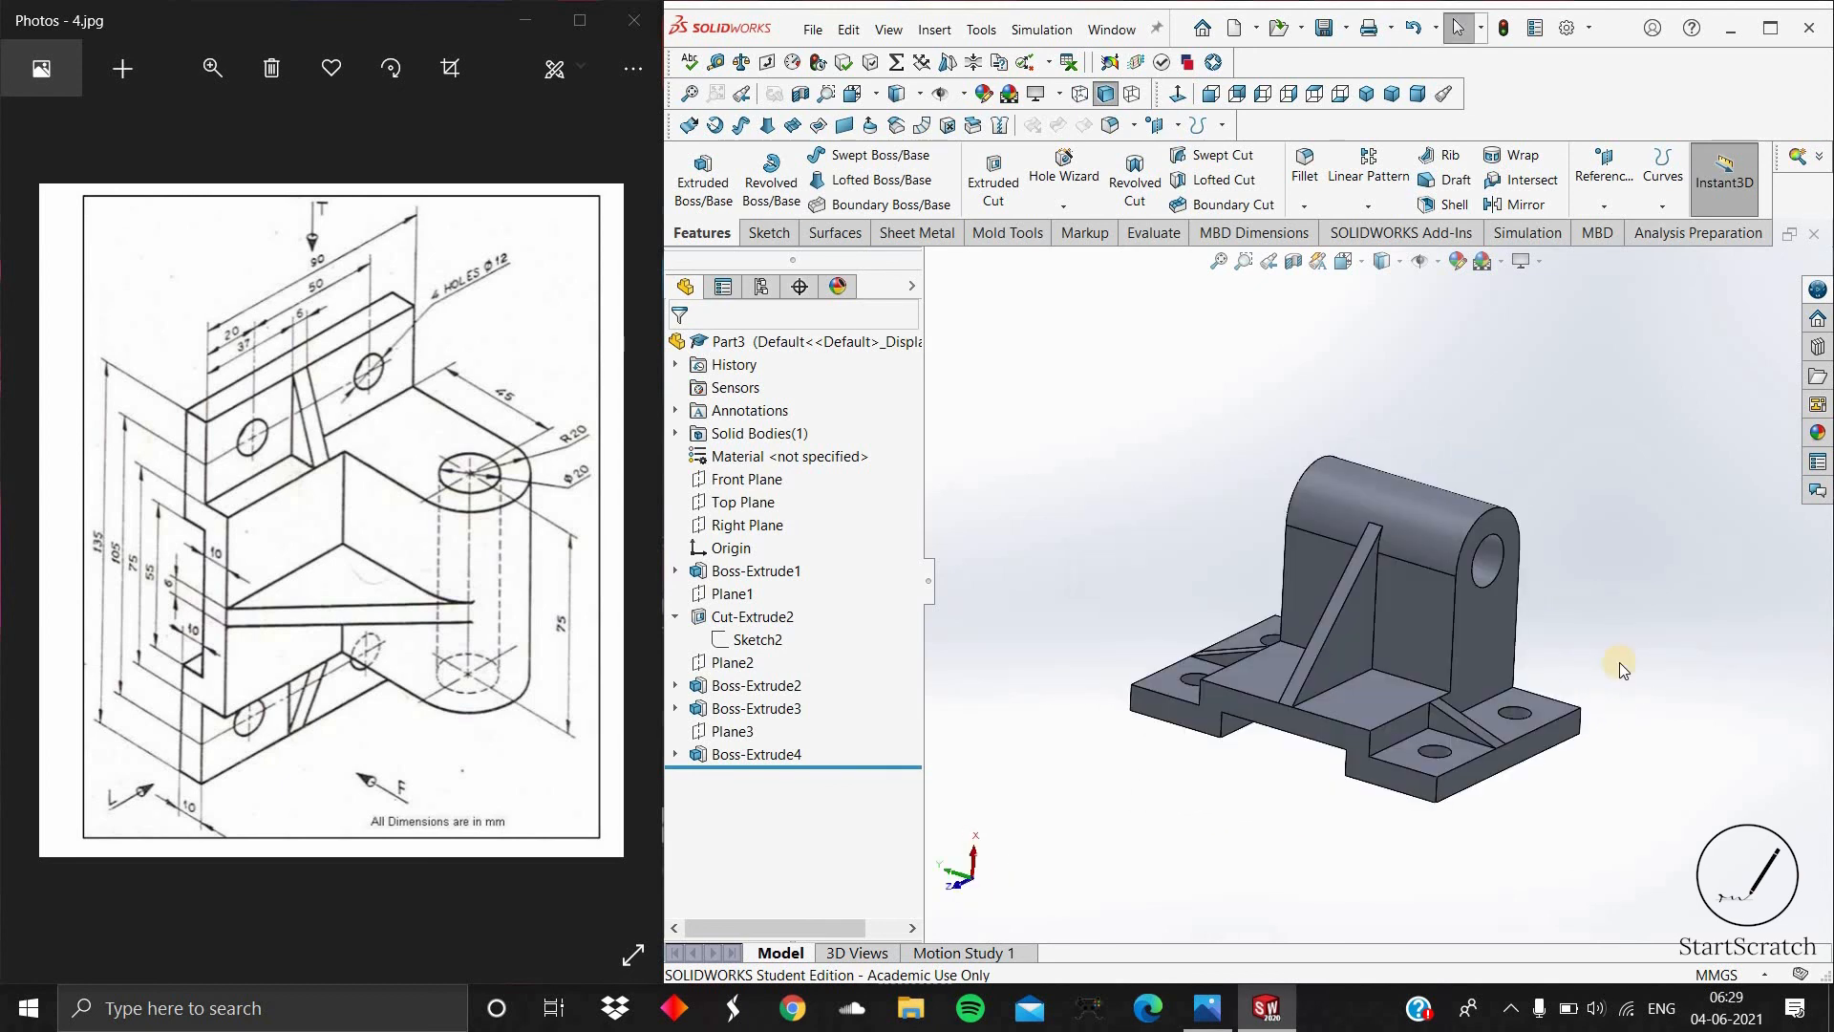